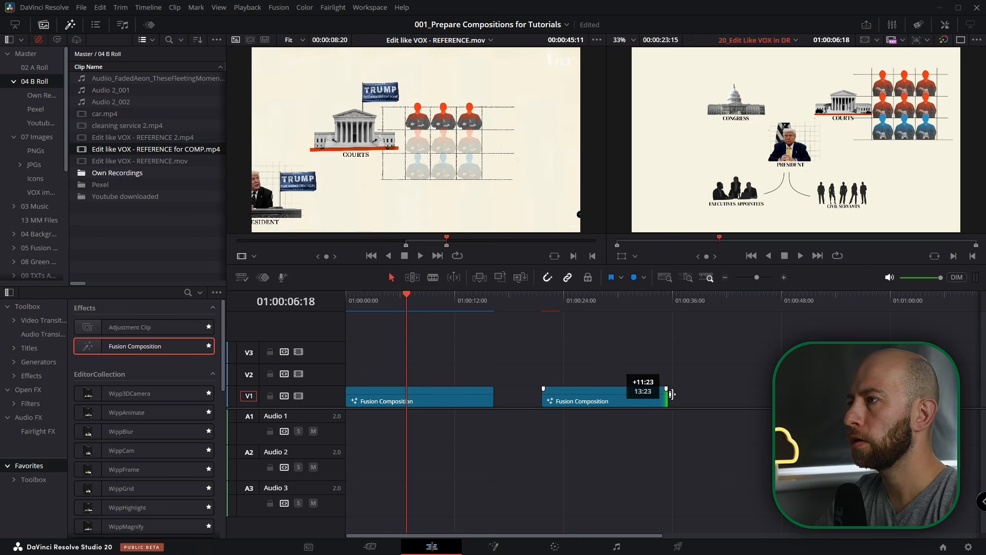
- Open the second Fusion Composition in the Fusion workspace and add the "Edit like VOX - REFERENCE for COMP.mp4" clip to its node graph
click(625, 298)
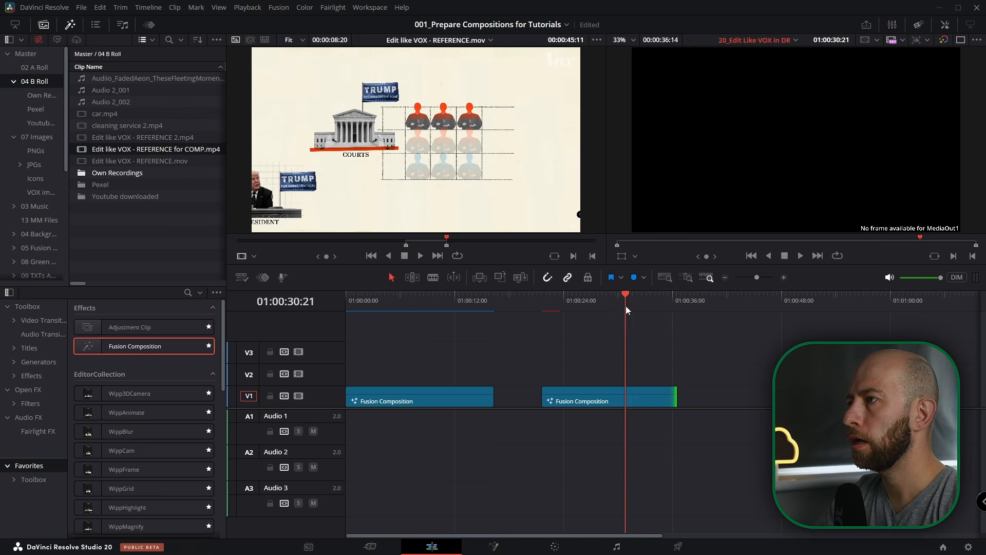
click(493, 547)
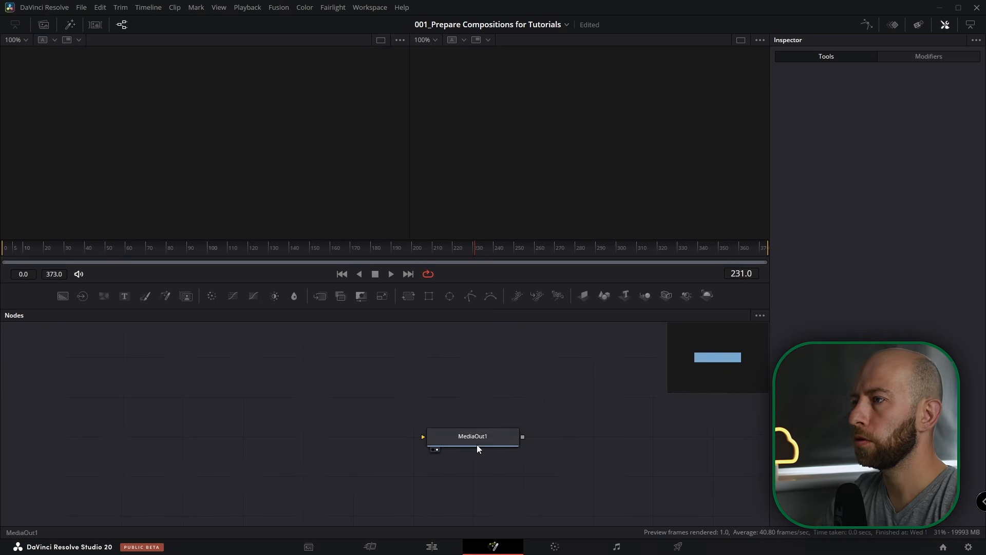
click(40, 27)
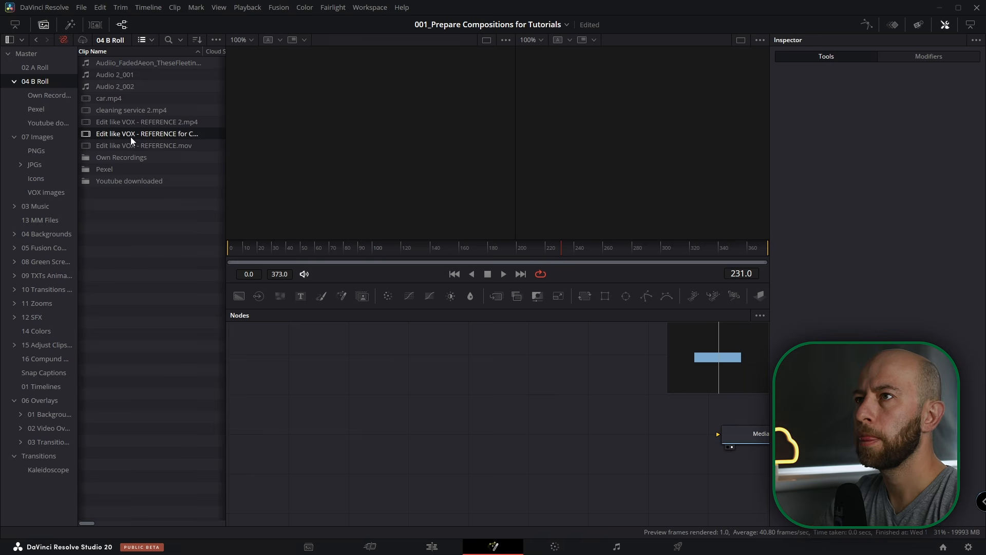
drag(134, 136, 662, 437)
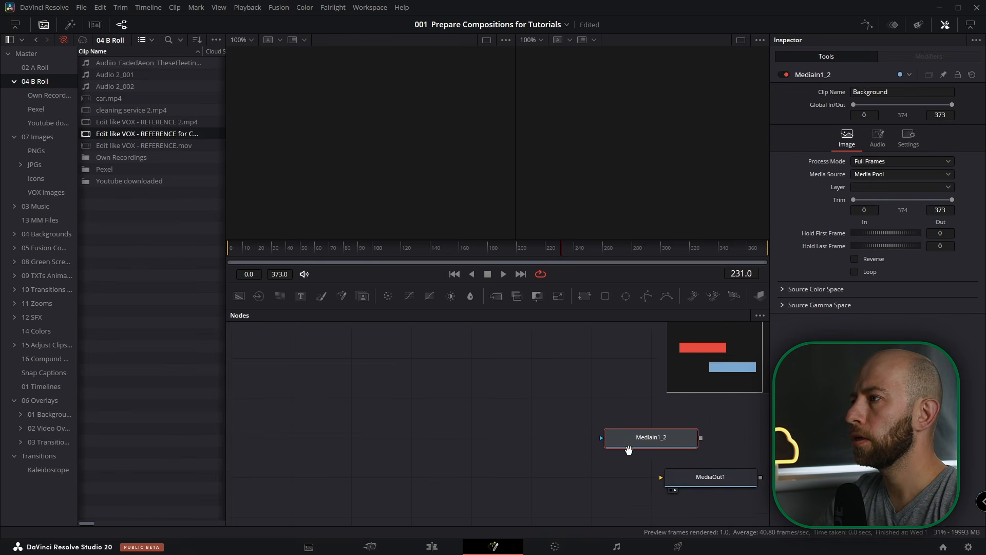
drag(504, 458, 560, 455)
- Rename the clip's node REFERENCE and show it in the first viewer
key(F2)
text(REFERENCE)
key(Return)
key(1)
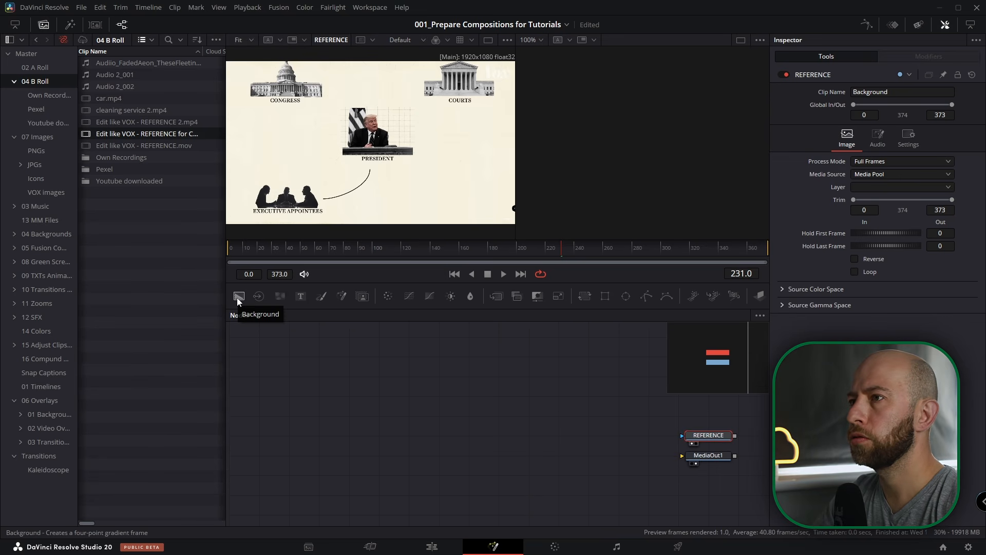
- Add a Background node with alpha 1.0 and the cream color sampled from the reference, connect it to MediaOut1 and go to frame 0
drag(238, 301, 318, 461)
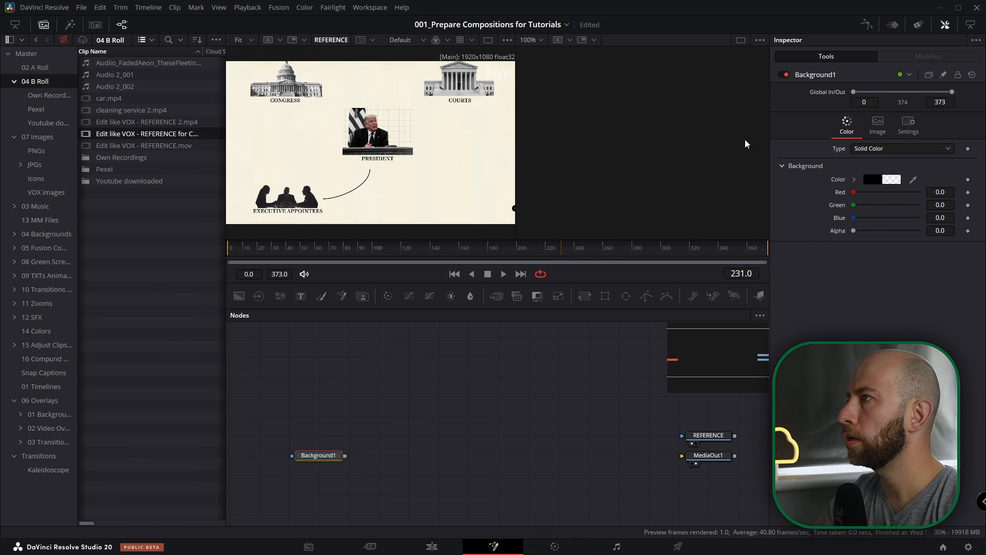
drag(854, 231, 934, 229)
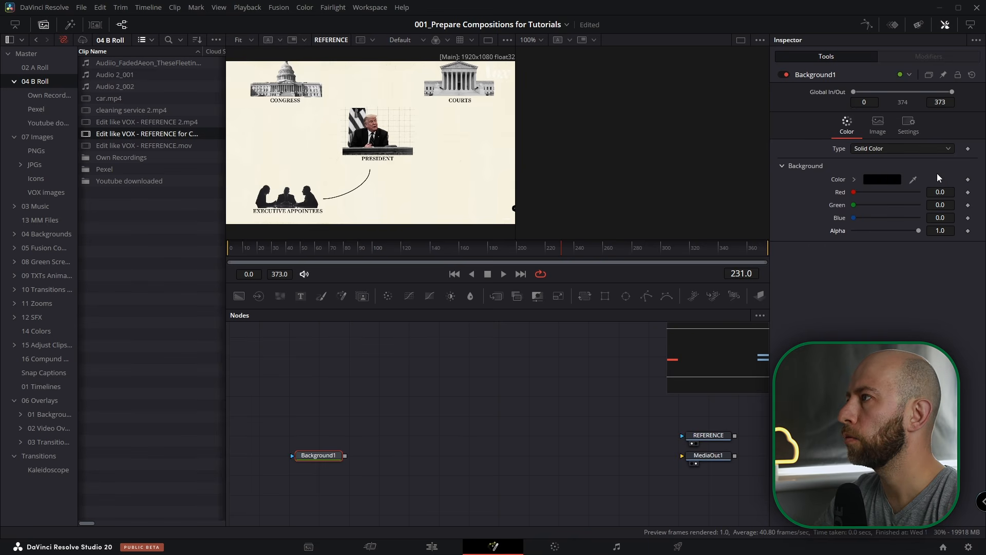
drag(912, 180, 466, 167)
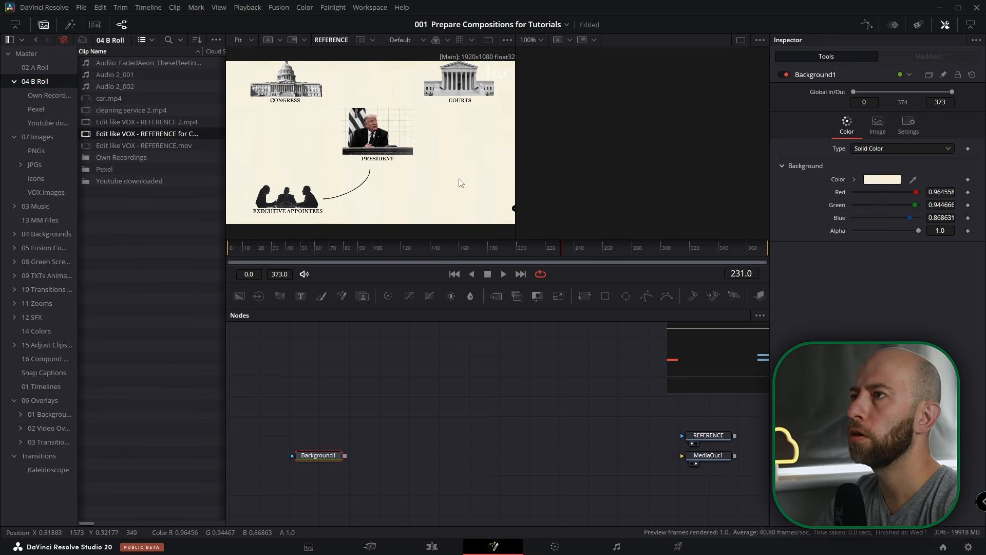
drag(345, 455, 686, 458)
key(Home)
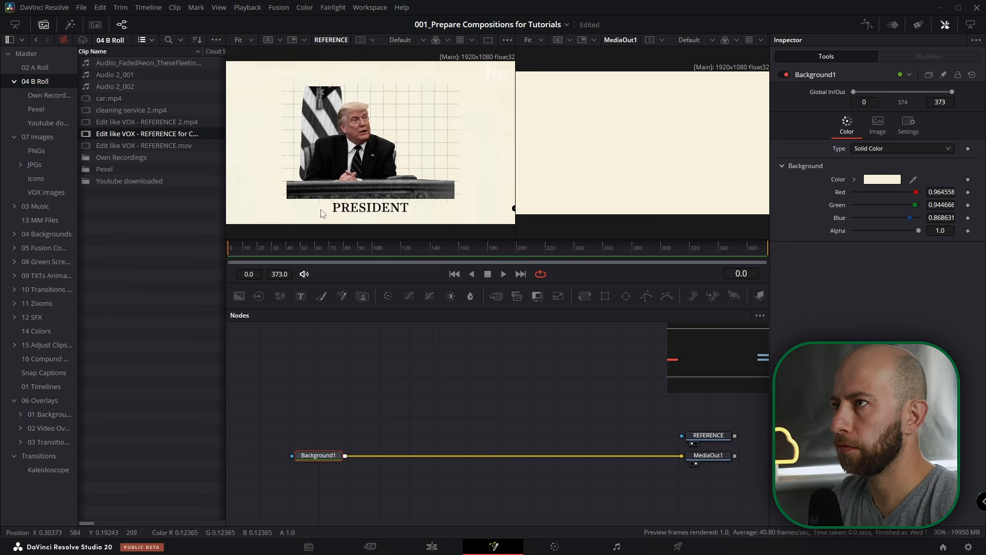
drag(114, 145, 395, 414)
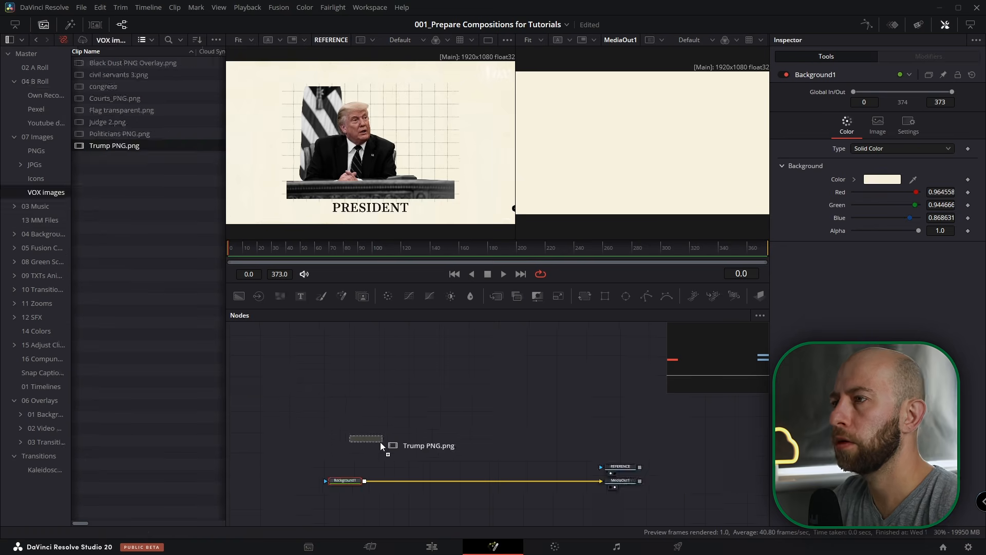
scroll(394, 414, up, 2)
key(Delete)
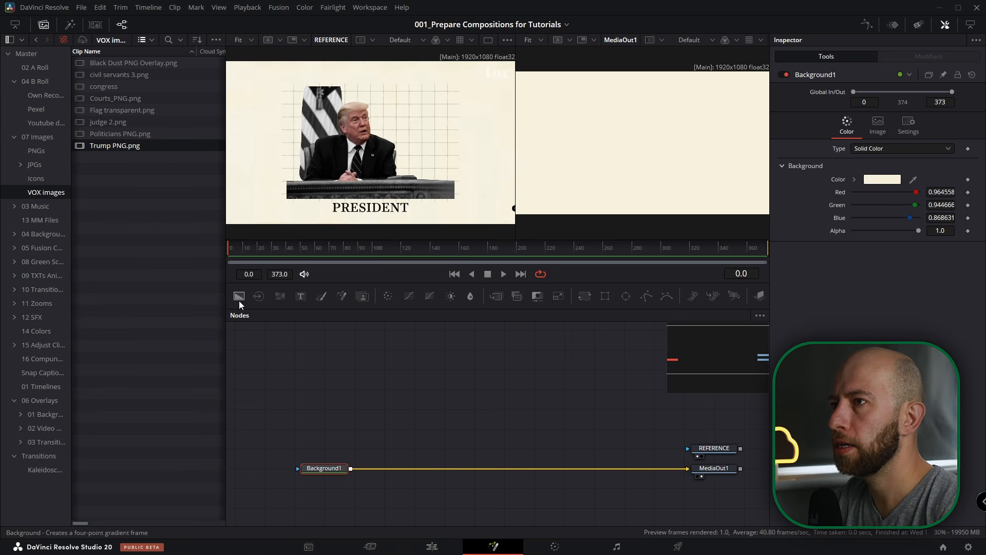
- Merge a second Background node over the cream background and set its alpha to 1.0
drag(239, 301, 386, 395)
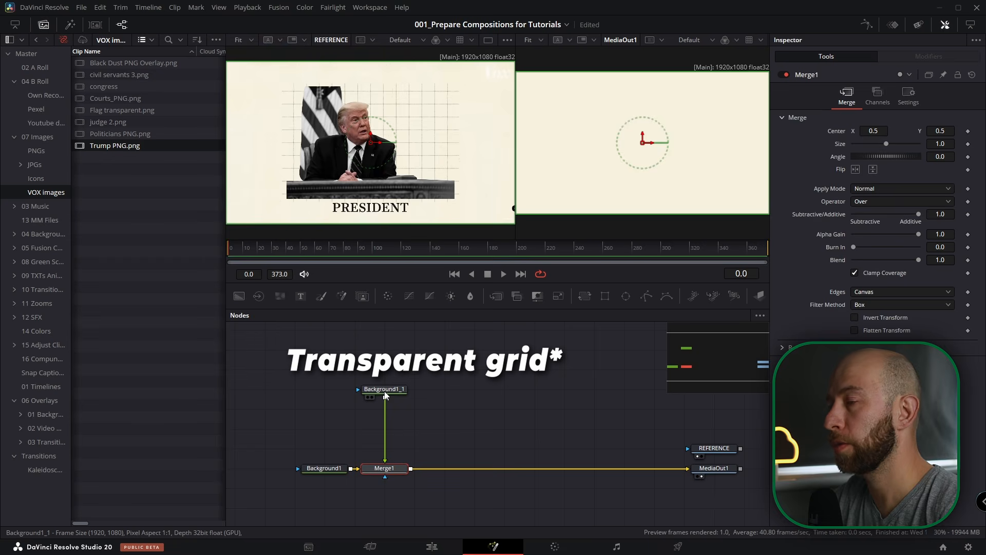
click(385, 390)
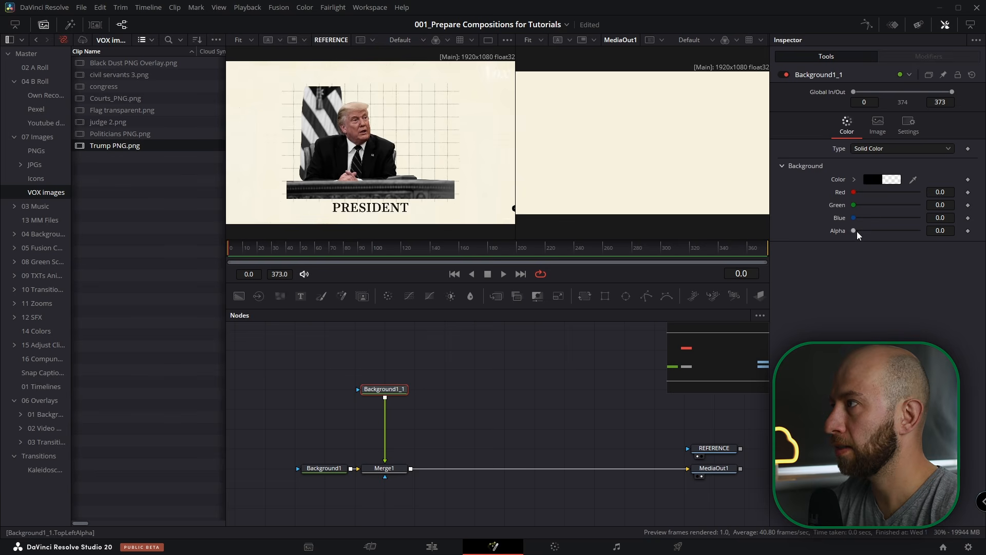
drag(855, 232, 920, 231)
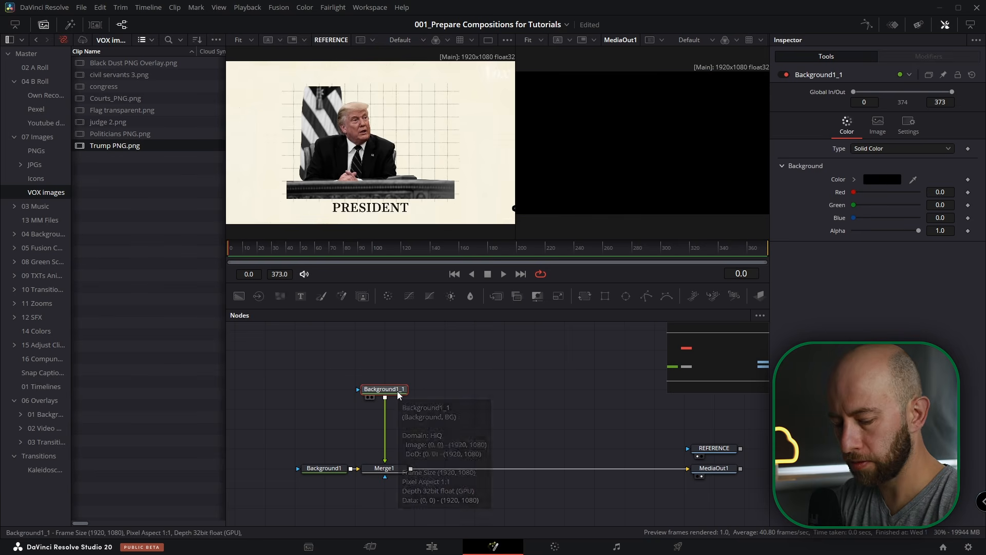
- Add a Grid tool after the second Background node and set that background's alpha to 0
key(shift+space)
text(grid)
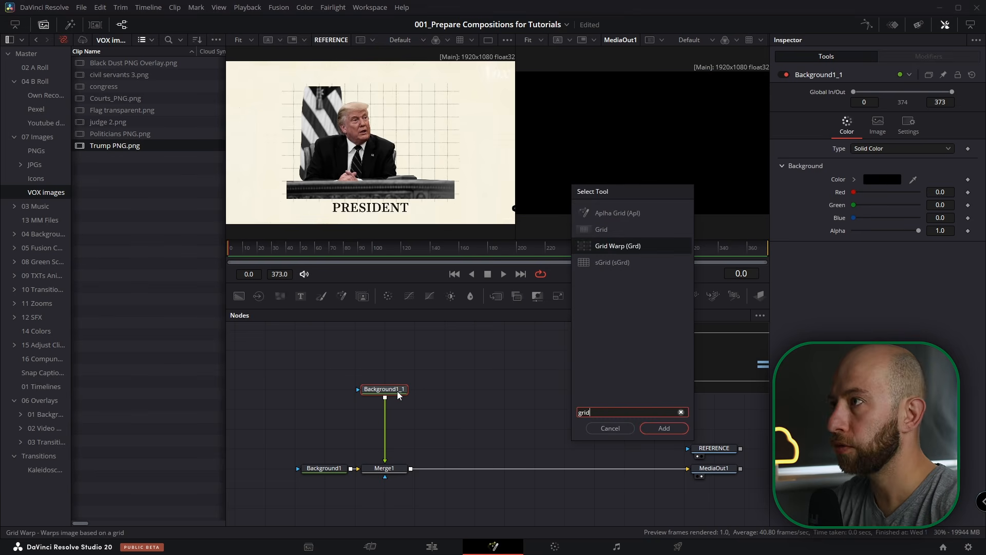
key(Up)
key(Return)
click(396, 394)
drag(919, 231, 854, 231)
- Set the Grid1 node's line color to black
click(384, 409)
click(854, 191)
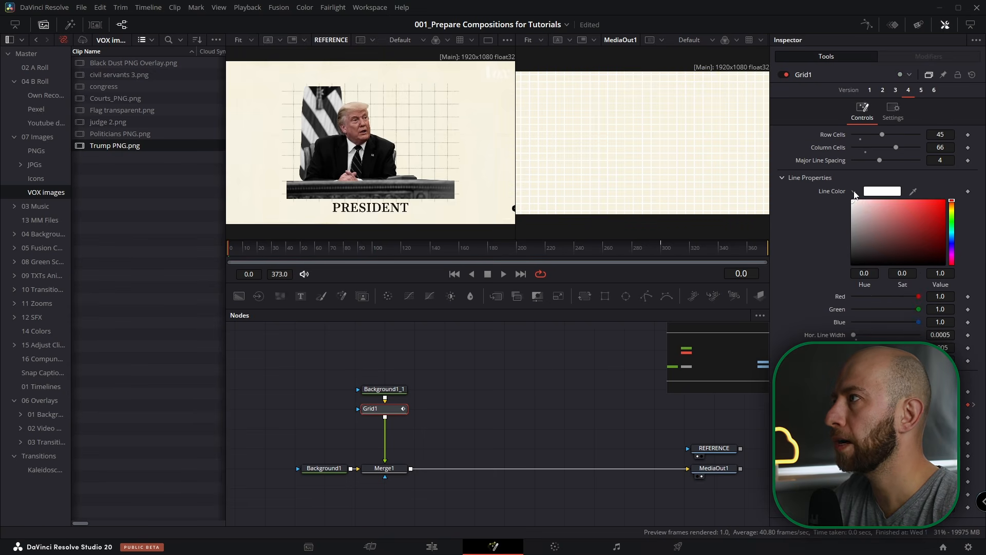
drag(862, 239, 842, 295)
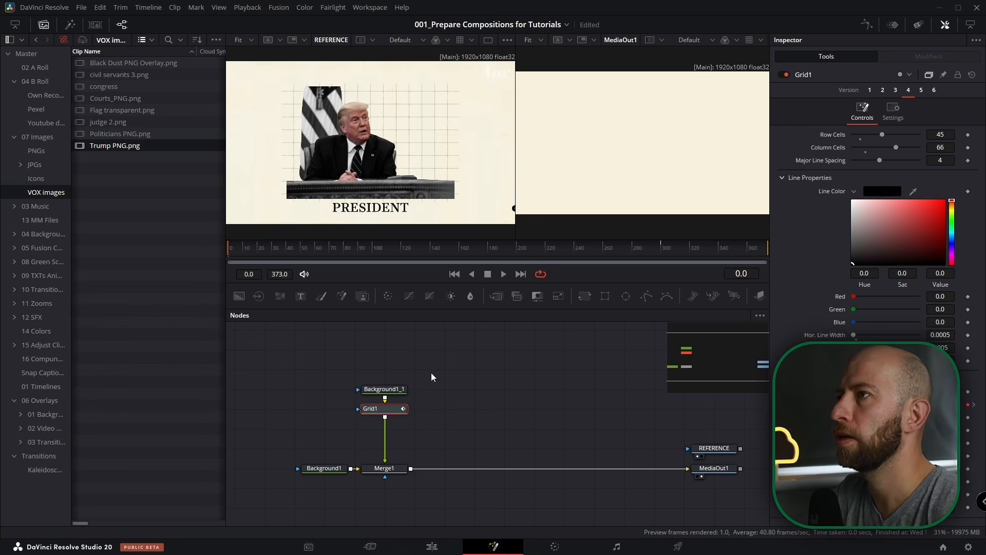
- Delete the Background1_1, Grid1 and Merge1 nodes
drag(431, 374, 380, 465)
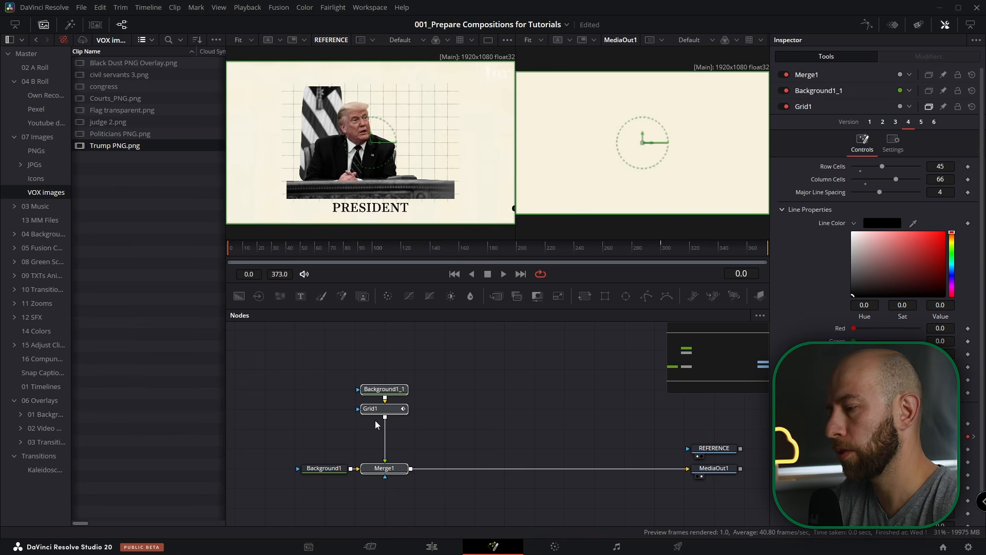
key(Delete)
- Merge a black Background node with alpha 1.0 over a new transparent Background node, and merge that pair onto the cream background
drag(242, 301, 336, 384)
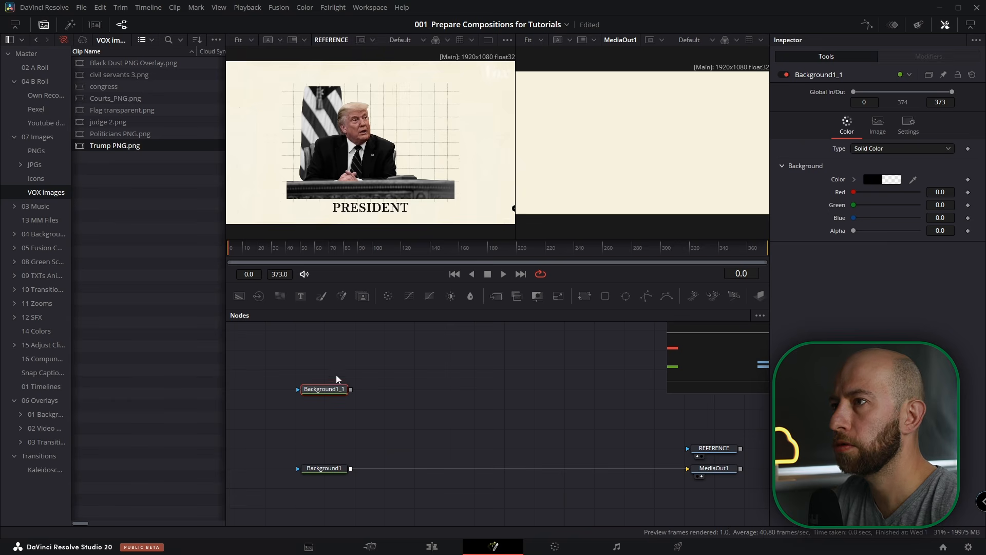
drag(239, 296, 385, 348)
drag(854, 230, 965, 242)
drag(411, 349, 385, 468)
- Rename the black Background node as BG_BlackGrid
click(423, 358)
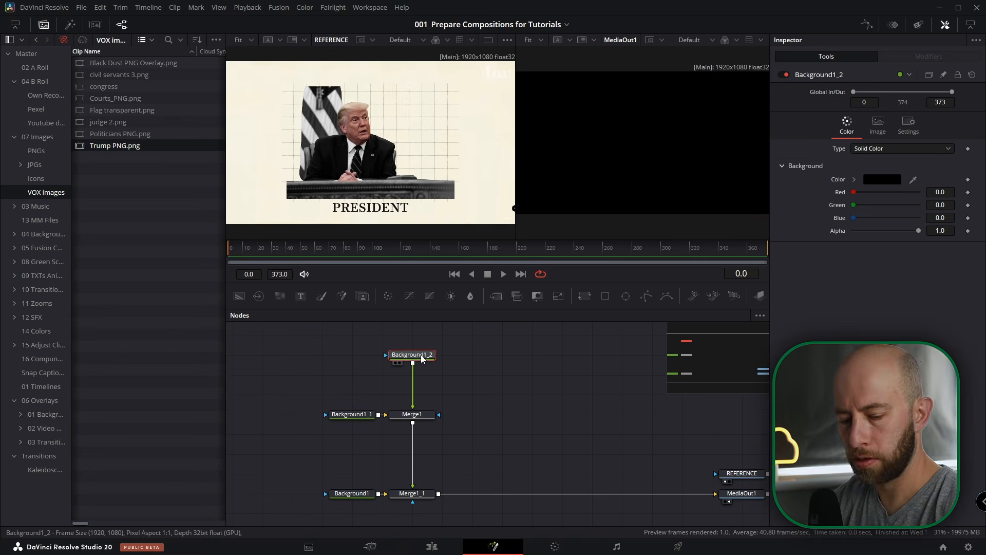
key(F2)
text(BG_BlackGrid)
key(Return)
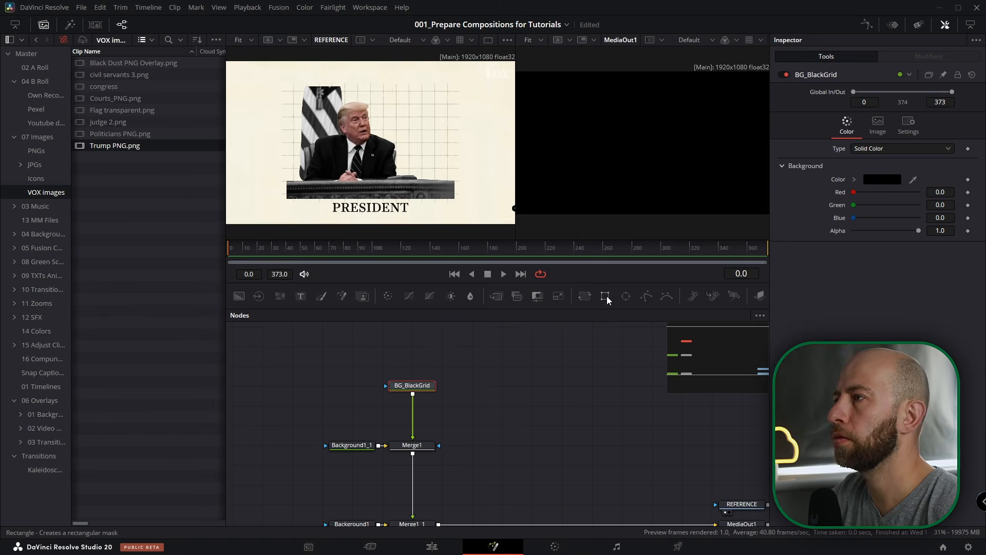
- Add a Rectangle mask to BG_BlackGrid with a width of 0.001 and a height of 1
click(606, 297)
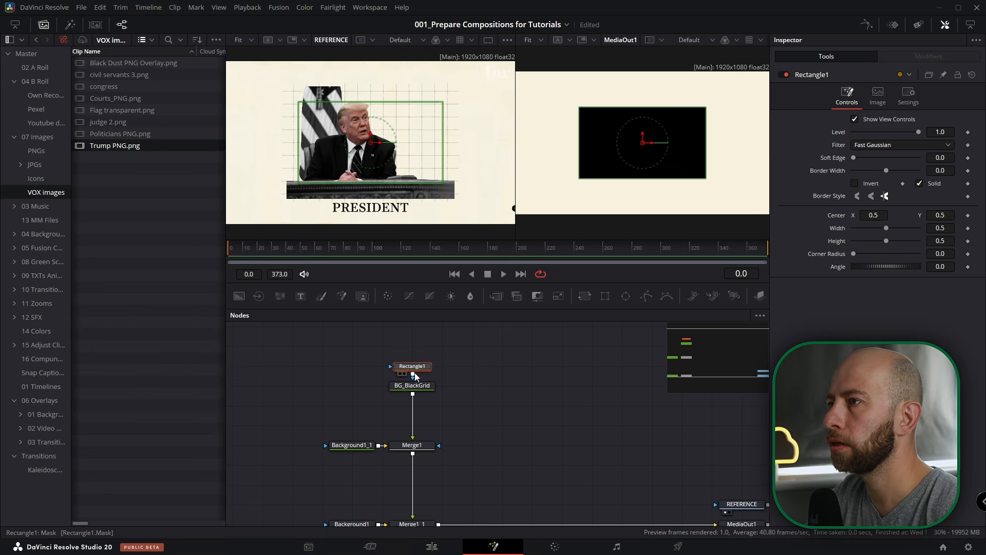
click(946, 228)
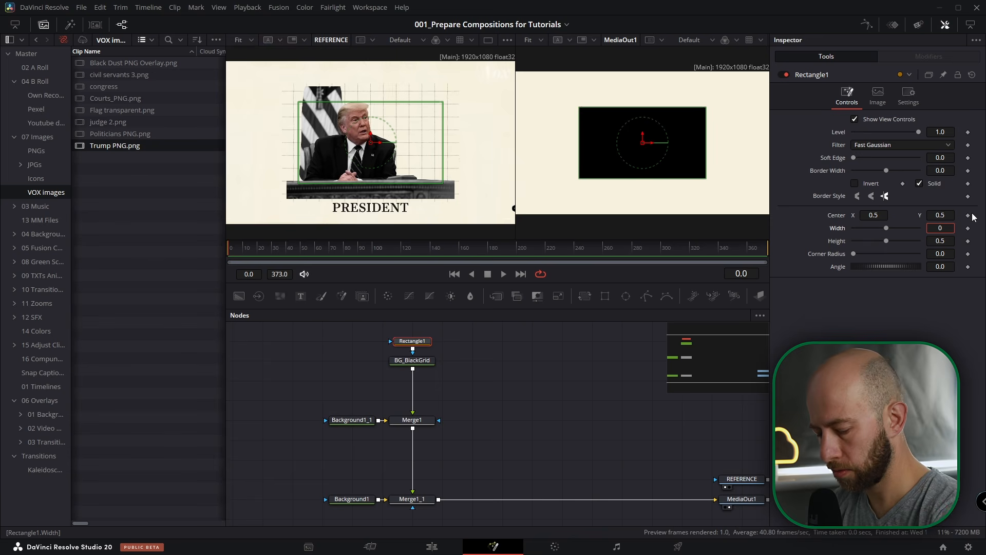
click(942, 241)
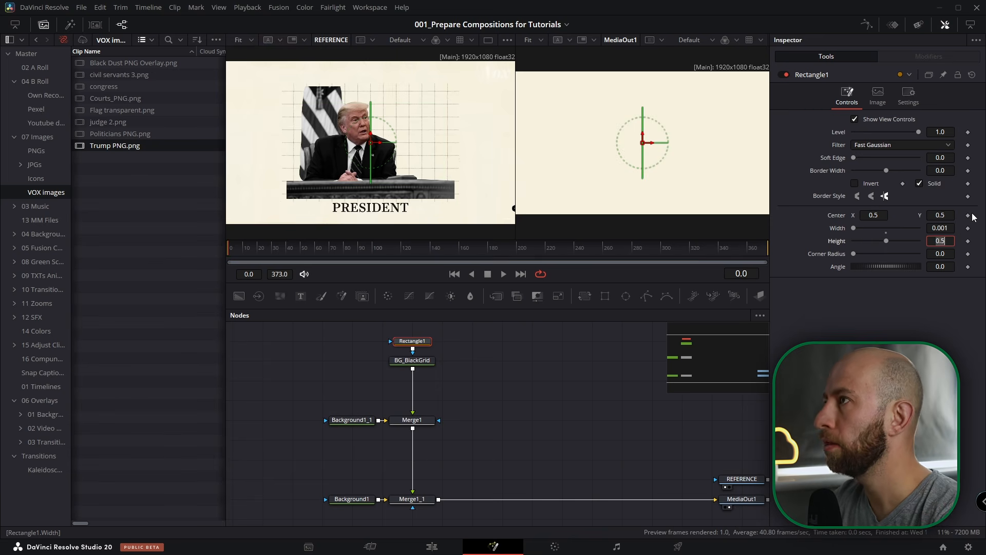
text(1)
key(Tab)
- Move the thin rectangle mask to the frame's left edge by setting its Center X to 0
drag(882, 216, 685, 228)
drag(884, 196, 879, 197)
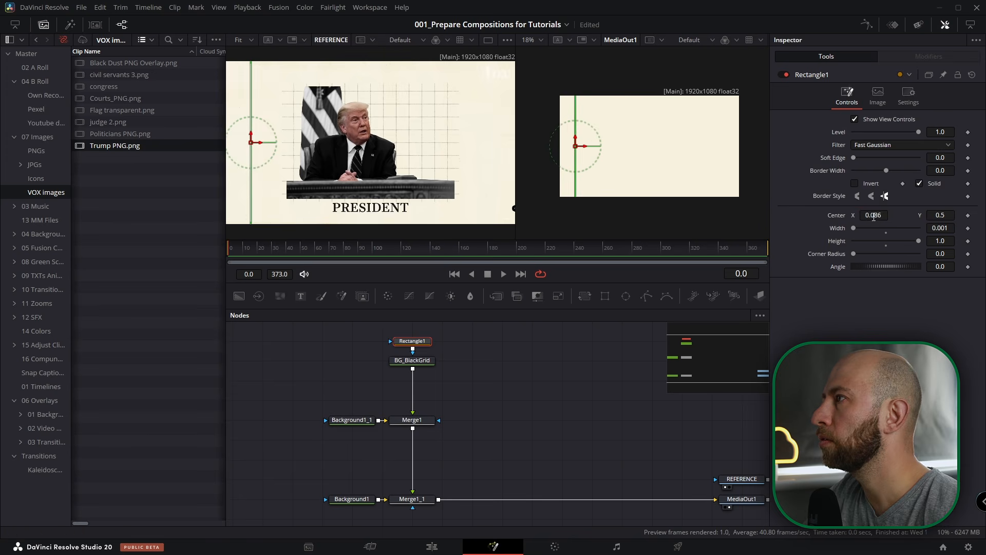
click(877, 216)
text(0)
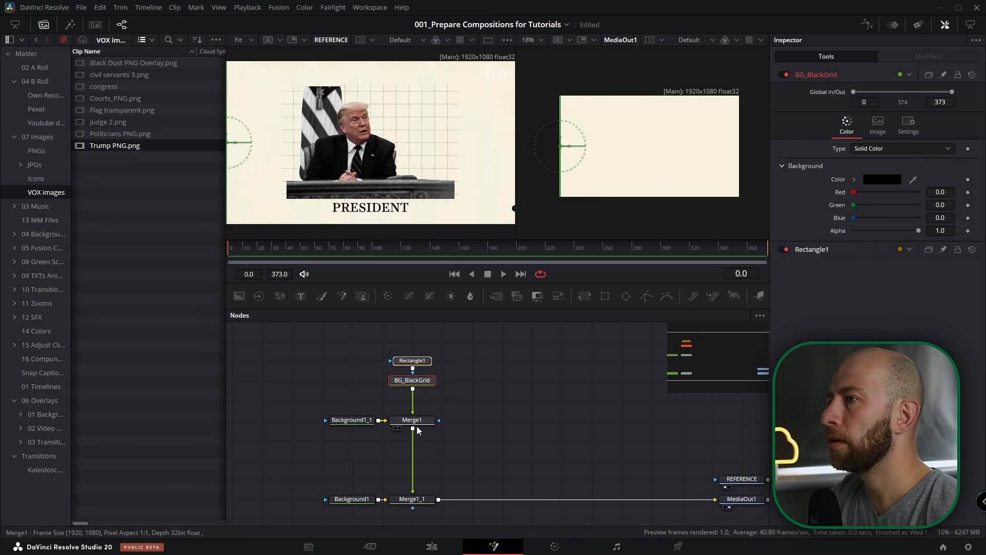
- Add a Duplicate node after Merge1 and set its number of copies to 1
click(418, 425)
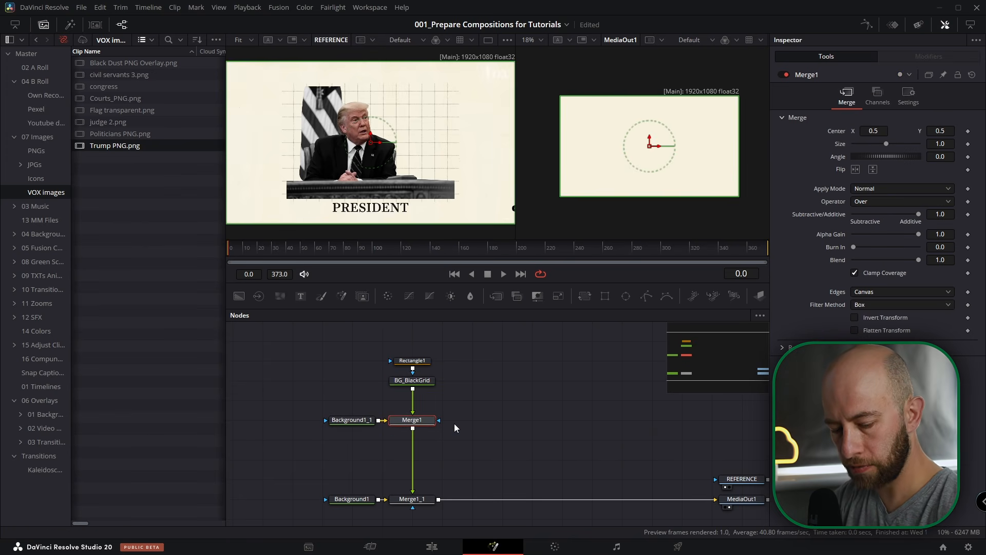
key(shift+space)
text(duplic)
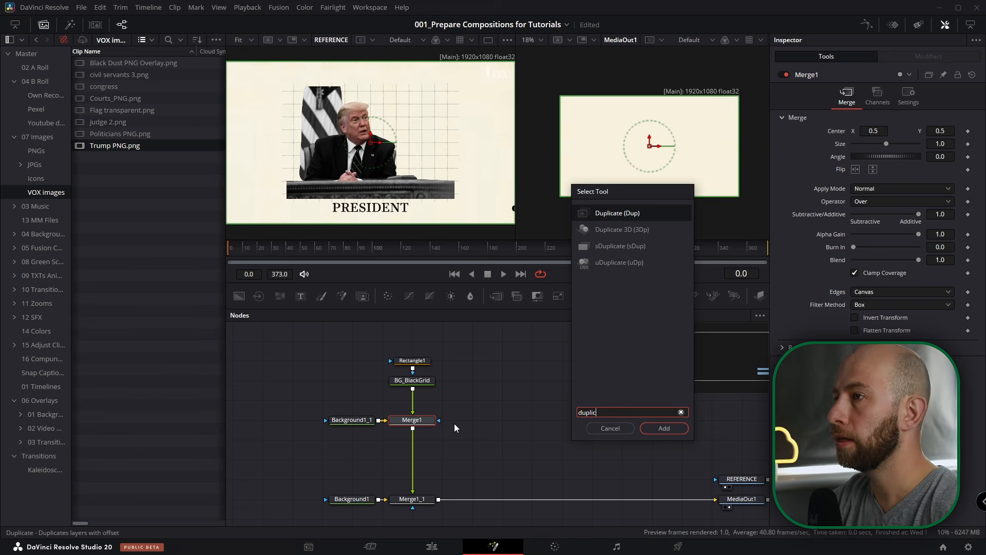
key(Return)
click(944, 118)
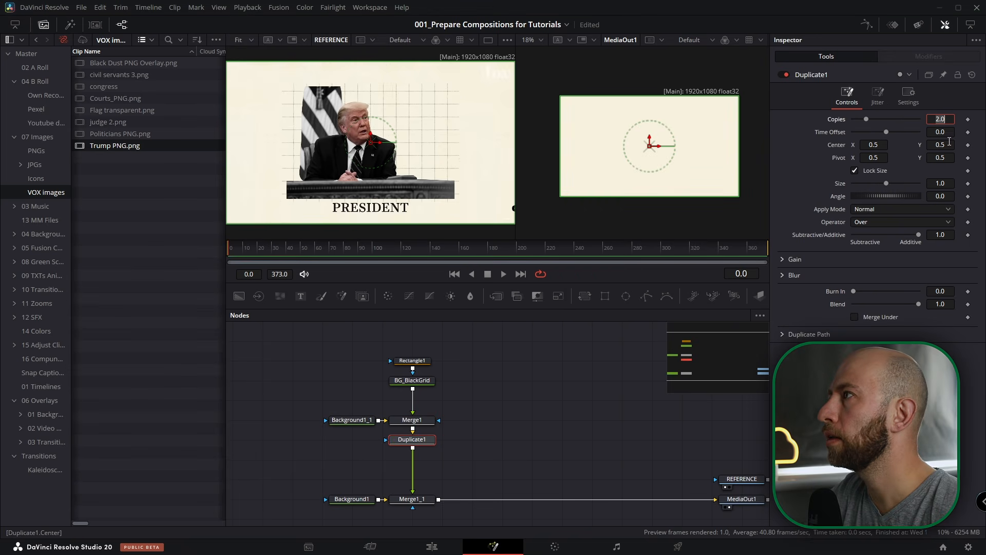
text(1)
key(Tab)
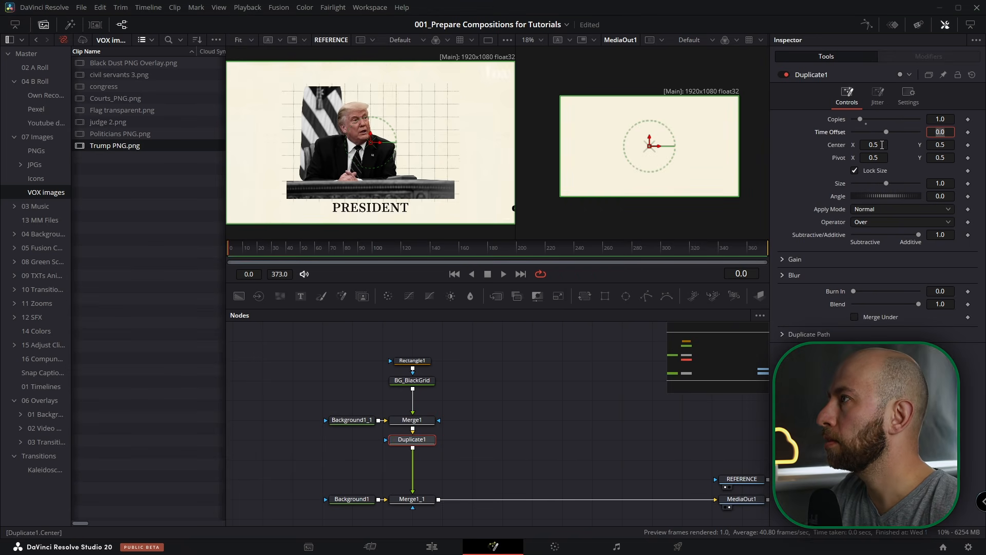
- Set the Duplicate1 node's Center X to 0.55 and its number of copies to 10
click(882, 145)
key(Tab)
click(611, 233)
key(ctrl+f)
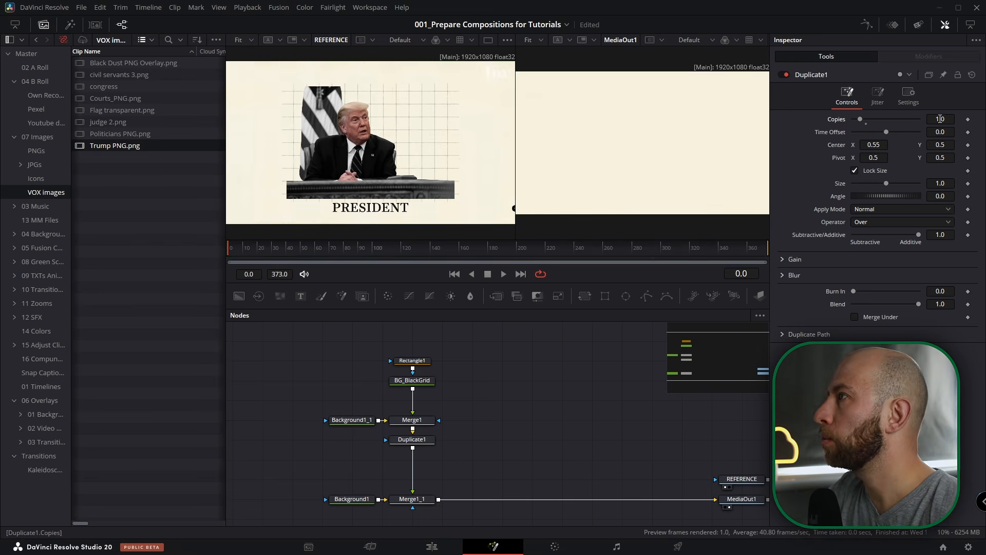
click(940, 119)
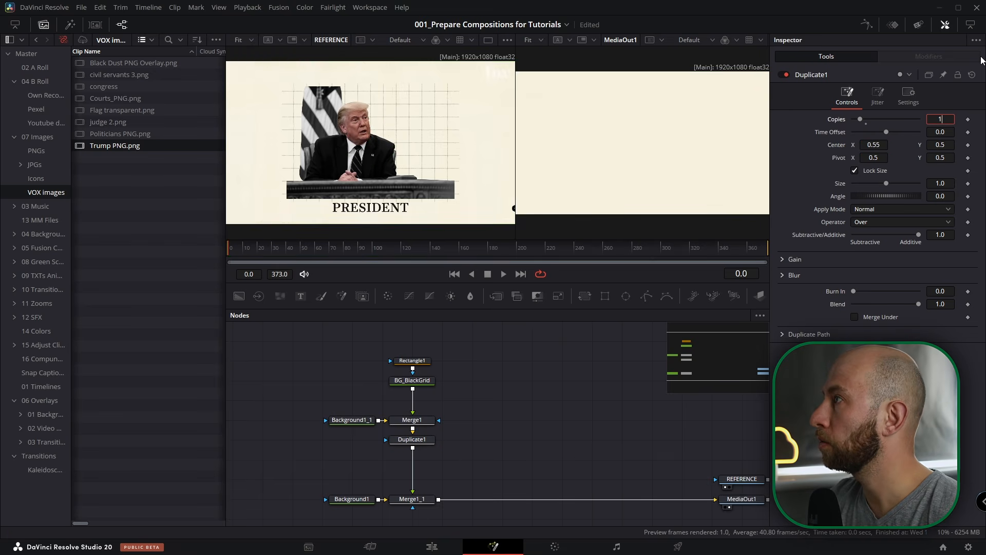
key(Return)
- Copy the Duplicate1 node and paste the copy directly after it
click(420, 444)
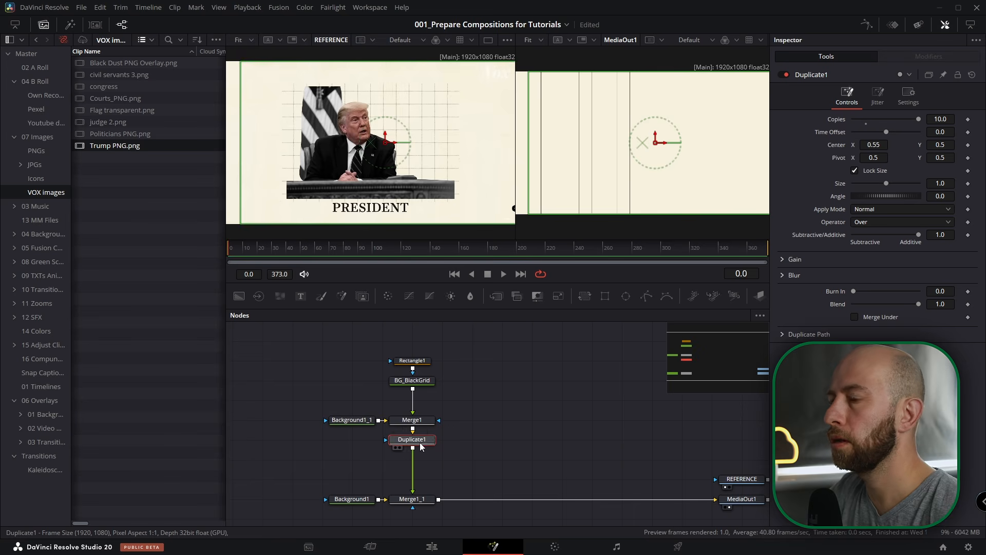
key(ctrl+c)
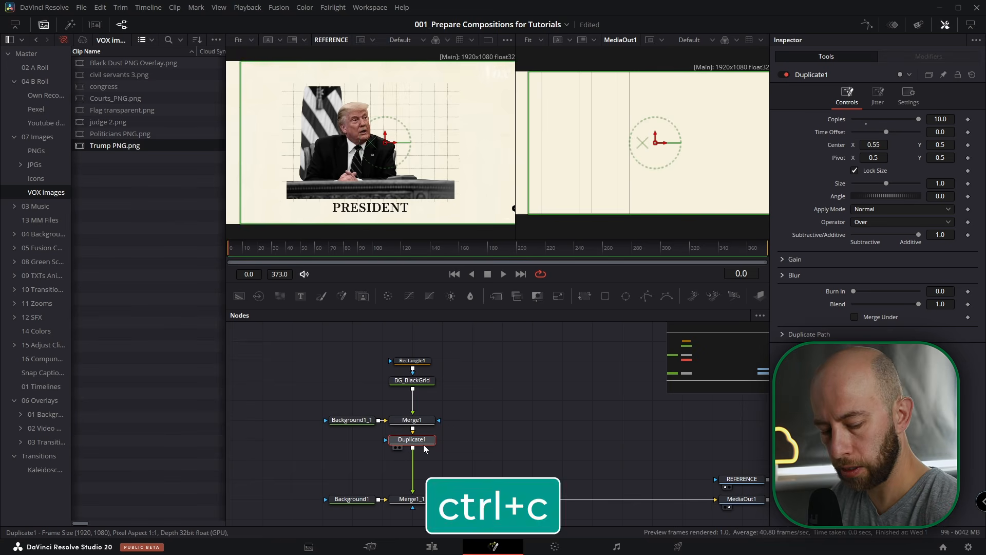
key(ctrl+v)
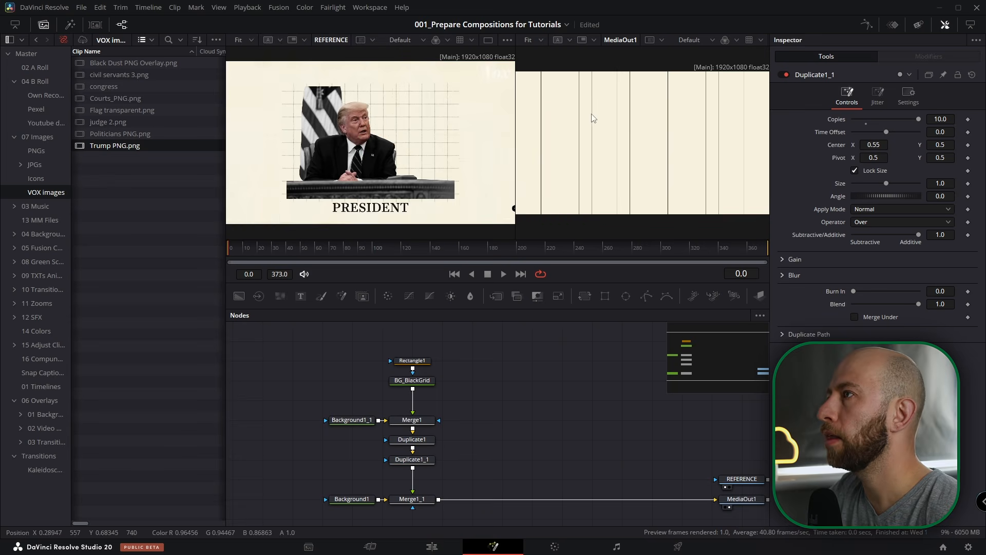
- Paste a copy of Duplicate1_1 directly after it and move the whole grid node chain up, away from Merge1_1
scroll(634, 135, up, 1)
scroll(635, 136, down, 1)
drag(636, 146, 640, 149)
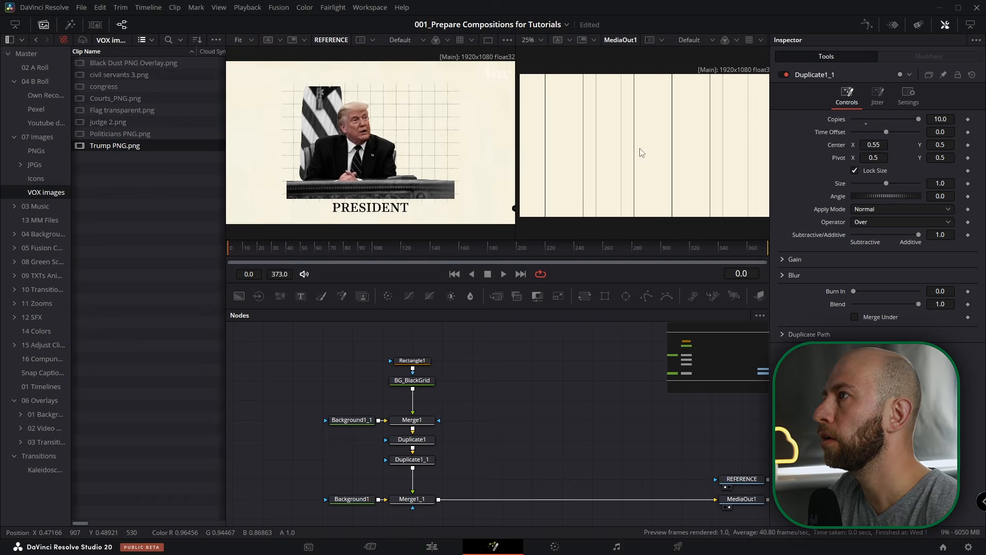
click(420, 464)
key(ctrl+c)
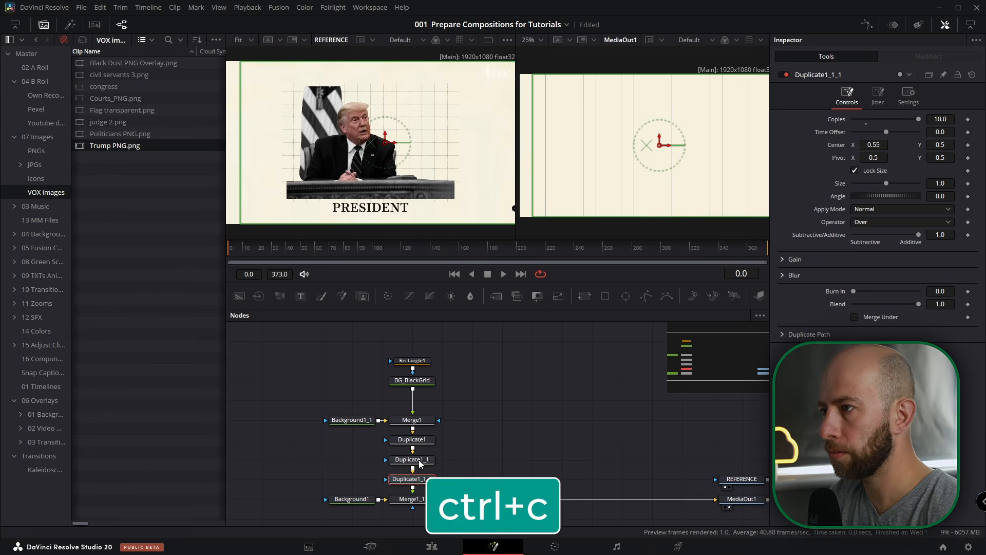
key(ctrl+v)
drag(475, 336, 329, 484)
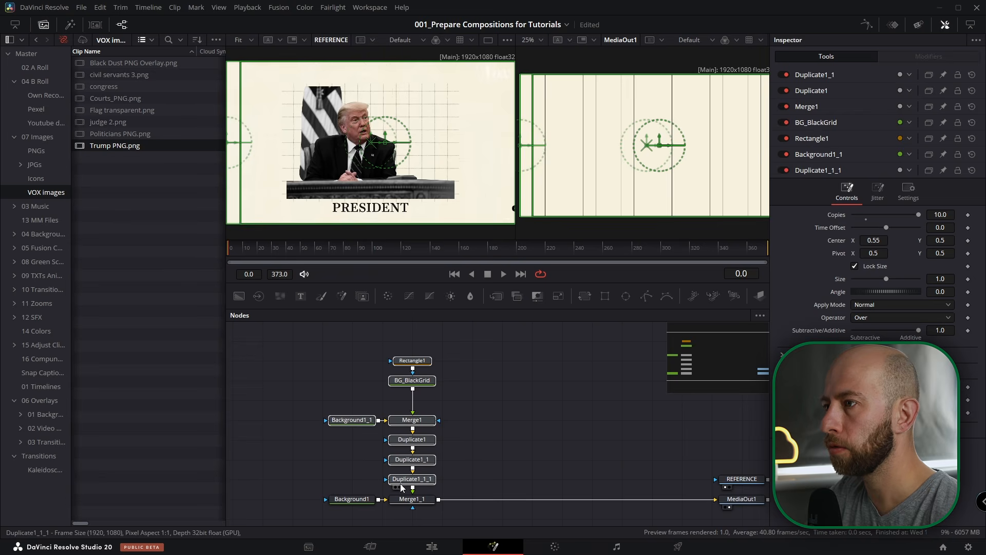
drag(411, 481, 411, 442)
- Rotate the copies of the Duplicate1_1_1 node by setting its Angle to 90
click(423, 441)
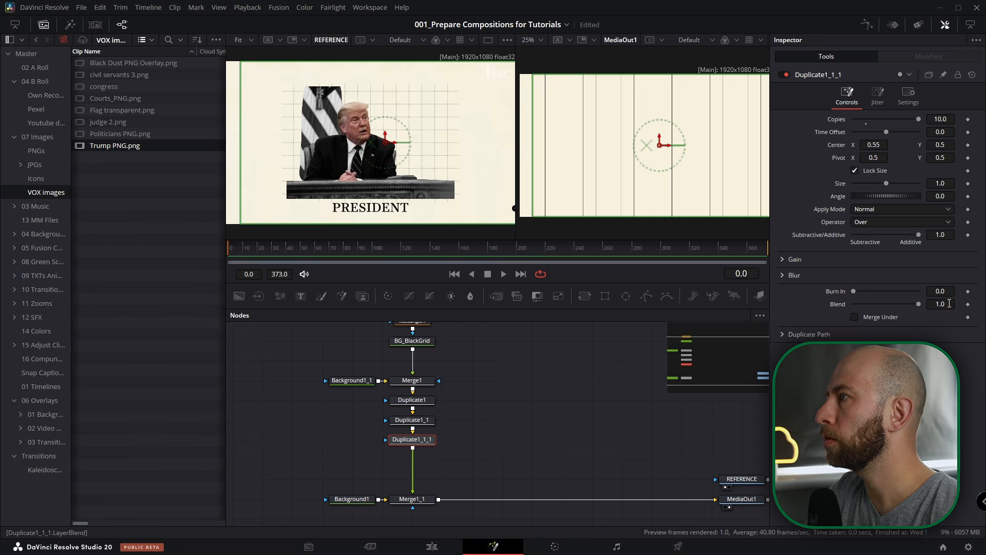
drag(637, 359, 618, 370)
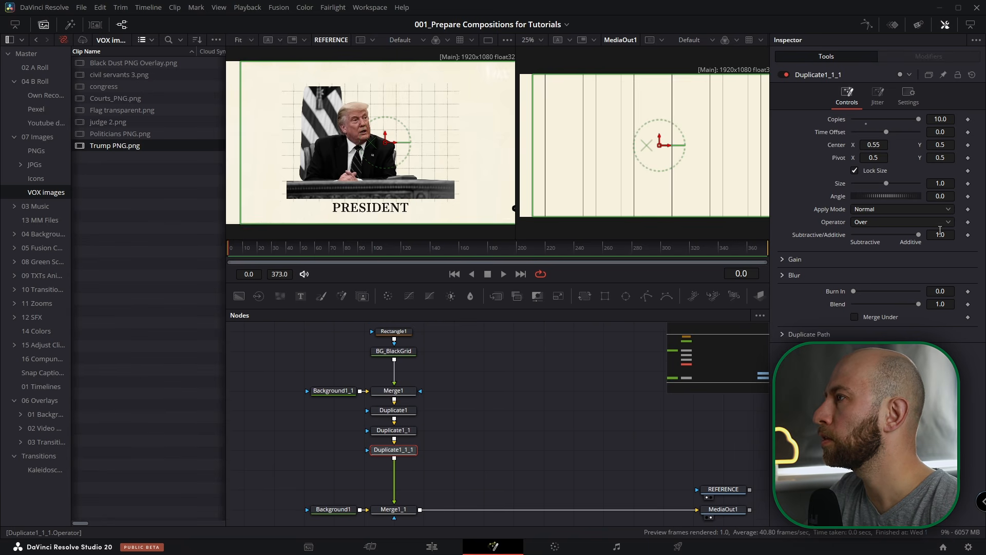
click(948, 200)
text(90)
key(Return)
- Paste a copy of the rotated Duplicate1_1_1 node directly after it
click(446, 461)
click(410, 450)
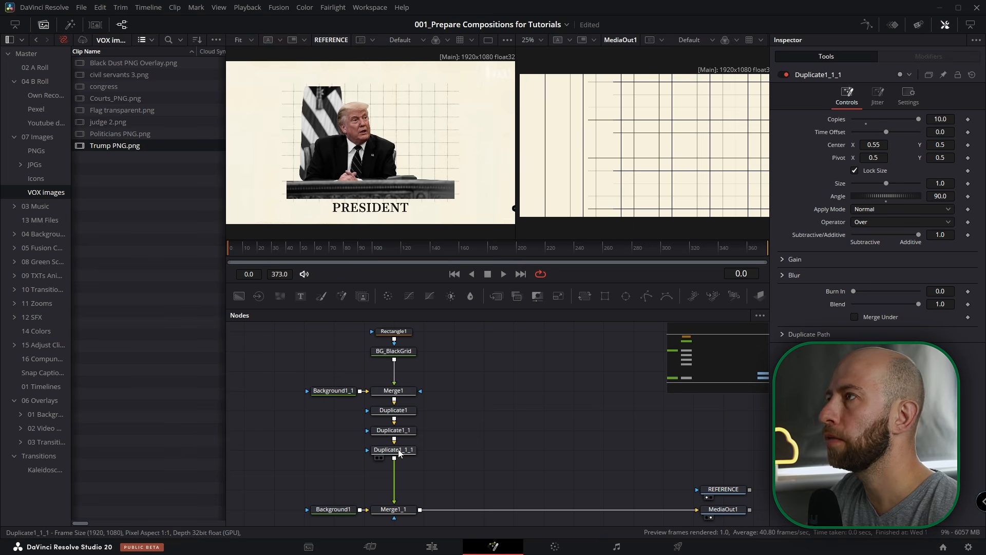
key(ctrl+v)
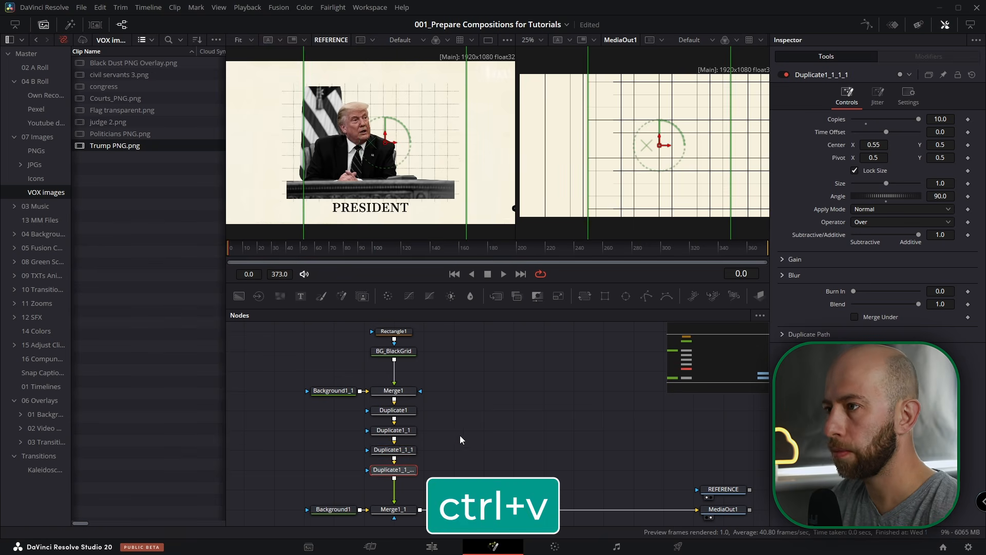
- Adjust the Center X of the last Duplicate node so the grid lines extend to the frame's left edge
scroll(637, 154, down, 2)
scroll(628, 156, up, 3)
scroll(678, 157, down, 2)
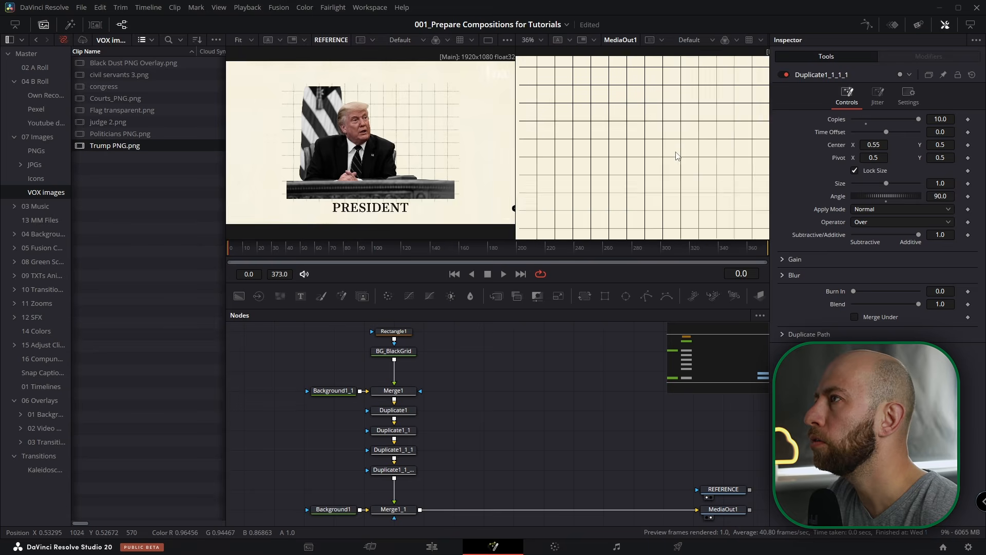
scroll(683, 158, up, 2)
click(878, 145)
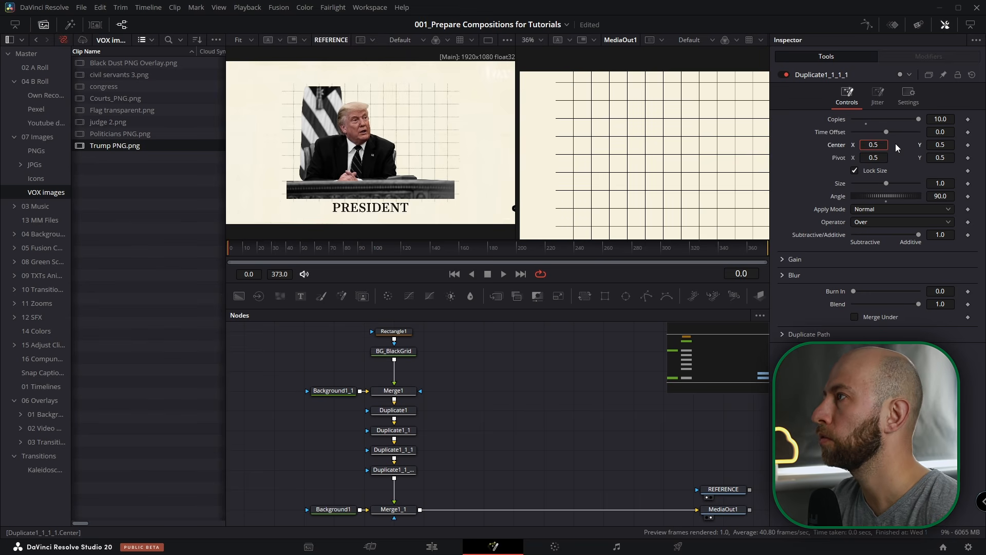
key(Tab)
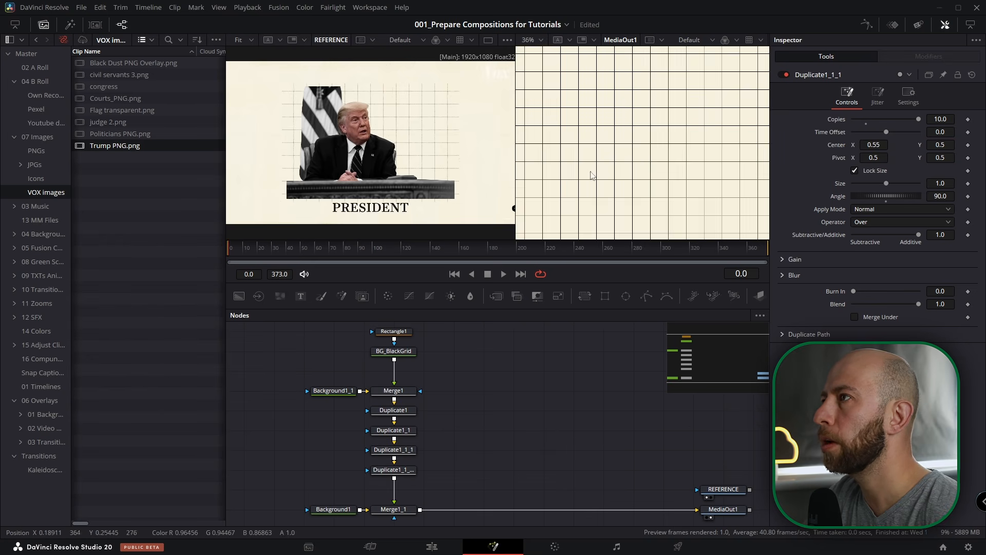
scroll(606, 172, down, 3)
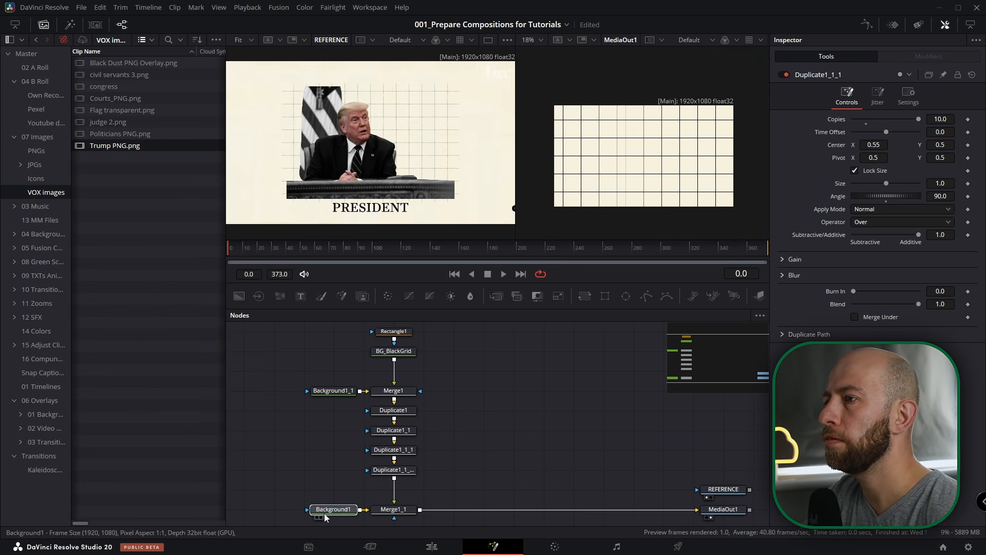
- Move the Background1 node farther from Merge1_1 and change its color to opaque white
drag(325, 511, 295, 511)
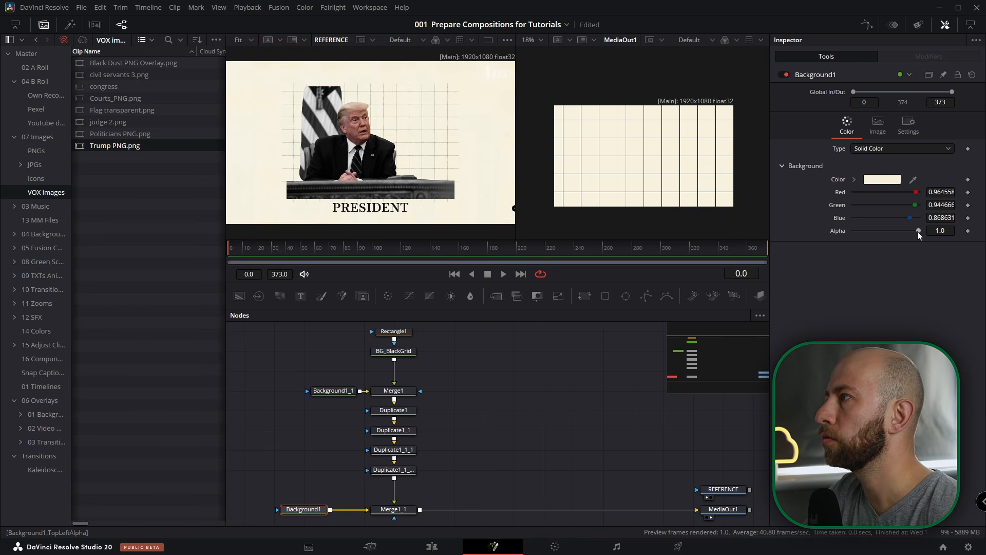
drag(918, 231, 847, 233)
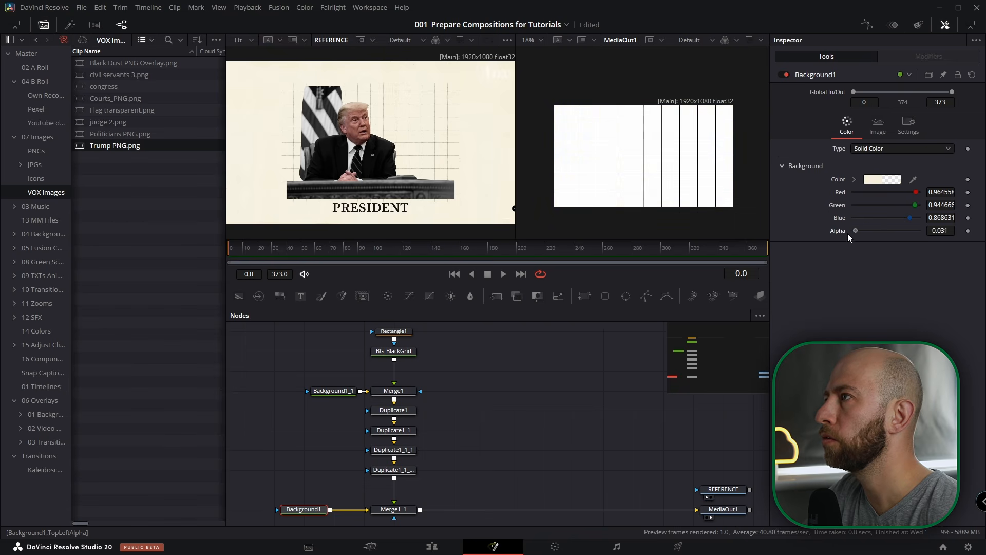
click(854, 179)
mouse_move(865, 209)
mouse_down()
mouse_move(844, 267)
mouse_move(852, 189)
mouse_up()
drag(853, 324, 944, 323)
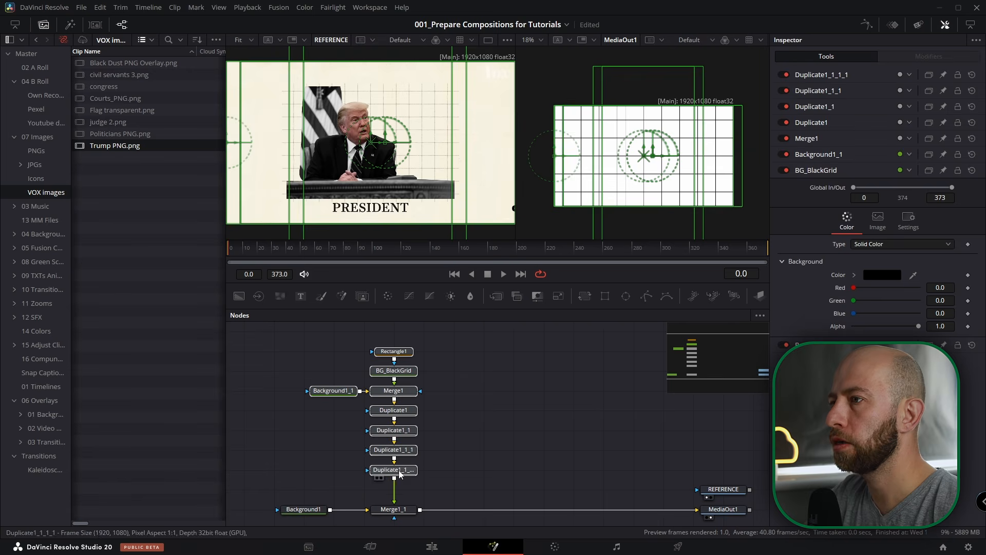
- Move the grid node chain up and wrap all of its nodes in an Underlay
drag(399, 471, 399, 431)
scroll(426, 462, down, 3)
drag(442, 341, 337, 461)
key(shift+space)
text(underl)
key(Return)
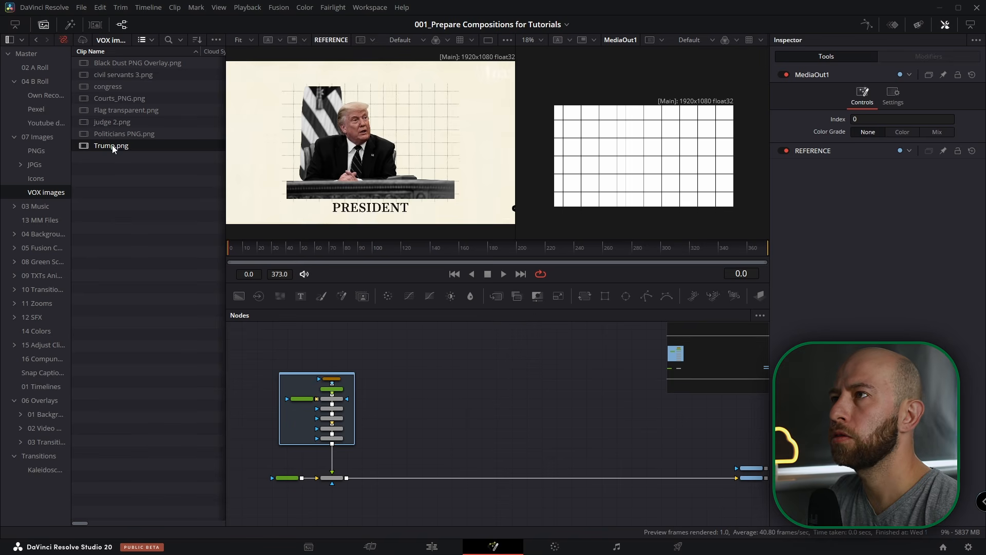
- Bring Trump.png into the composition and merge it over a new background with Alpha 0
drag(113, 149, 401, 459)
scroll(401, 458, up, 3)
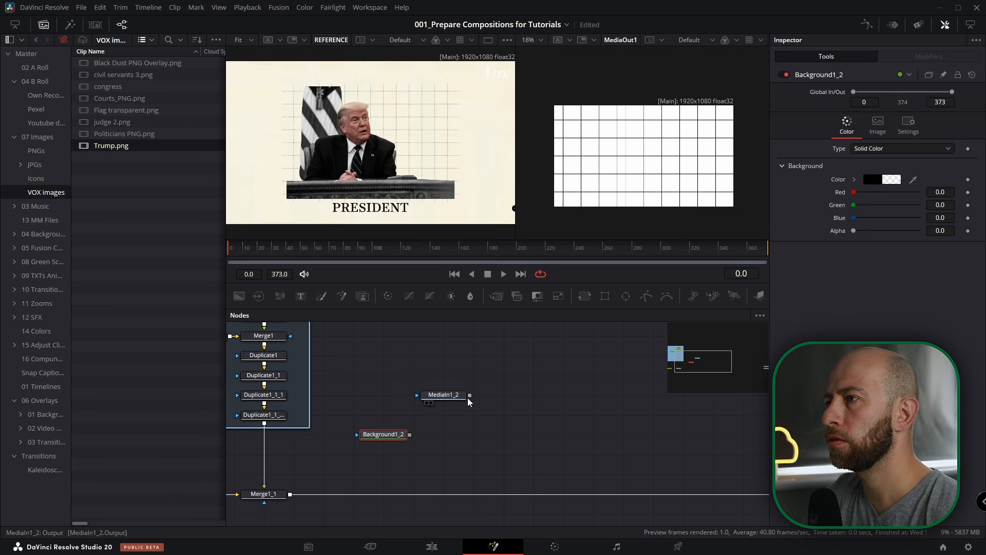
drag(470, 395, 410, 434)
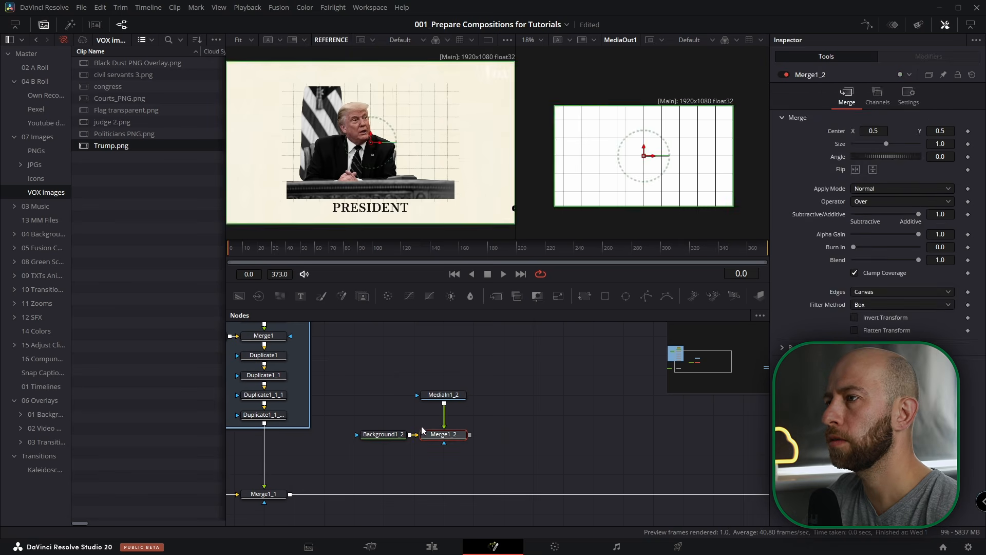
- Rename the image's media node Trump and merge its branch into the main flow after Merge1_1
click(443, 396)
key(F2)
text(Tr)
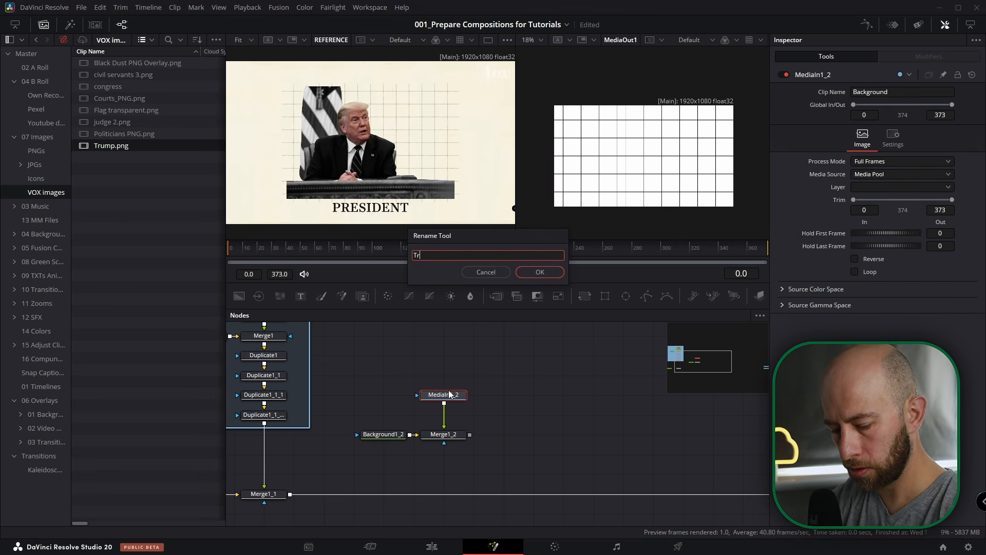
text(um)
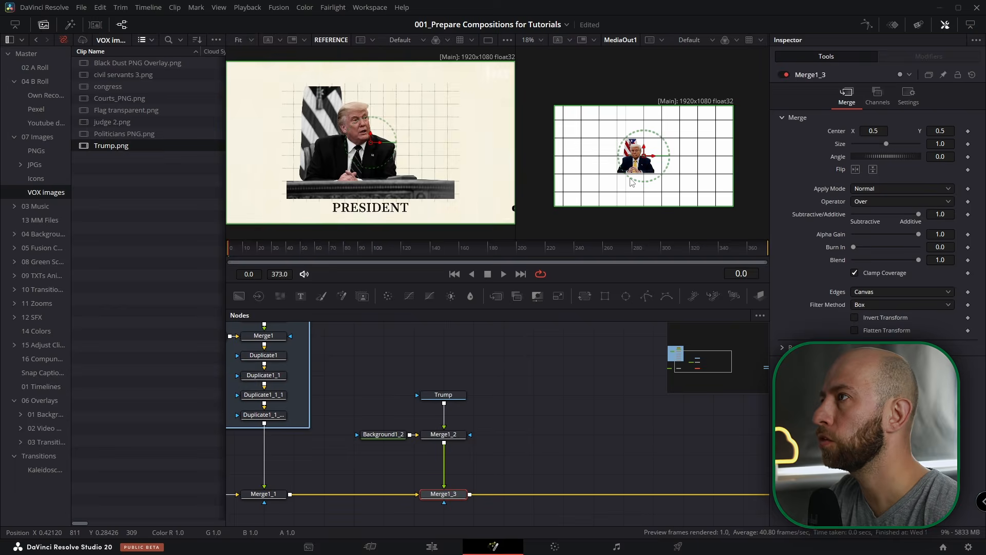
- Hide the media pool and add a Polygon mask node above the Trump node
scroll(364, 147, up, 2)
scroll(662, 164, up, 5)
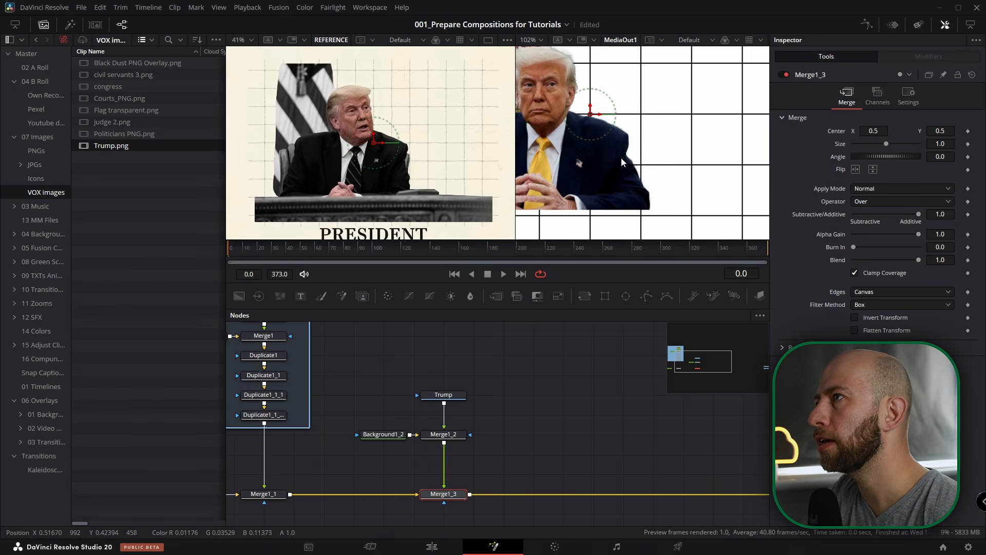
scroll(720, 179, down, 4)
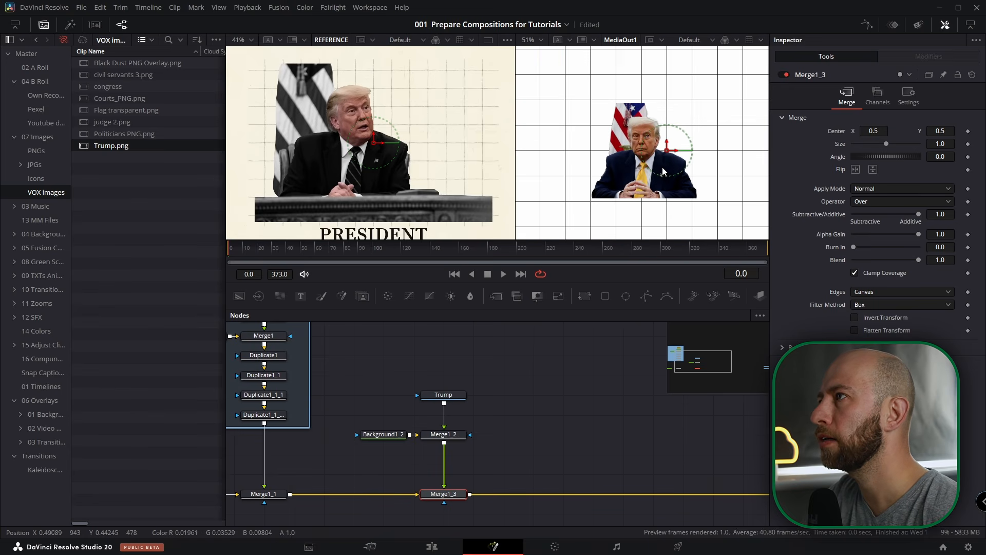
click(44, 25)
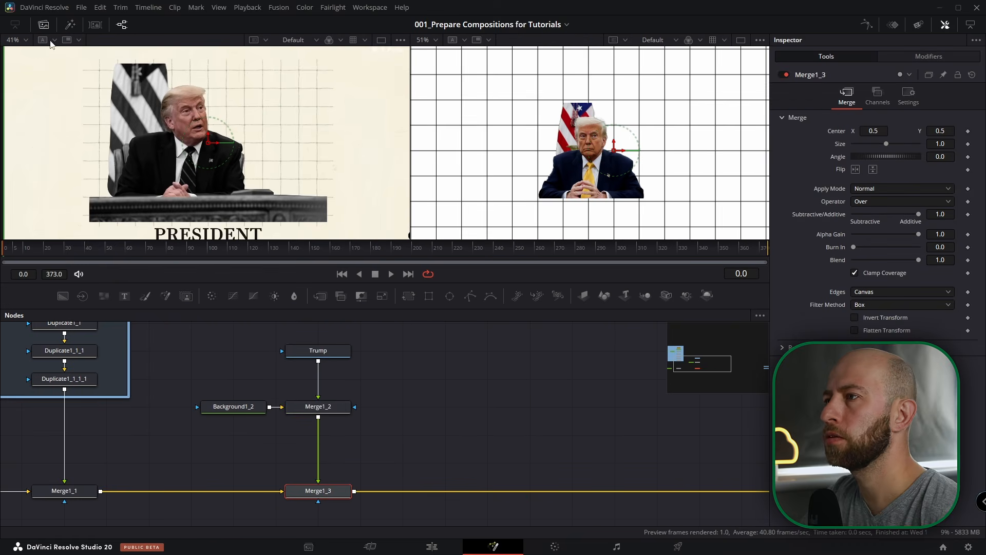
click(327, 355)
drag(470, 296, 442, 452)
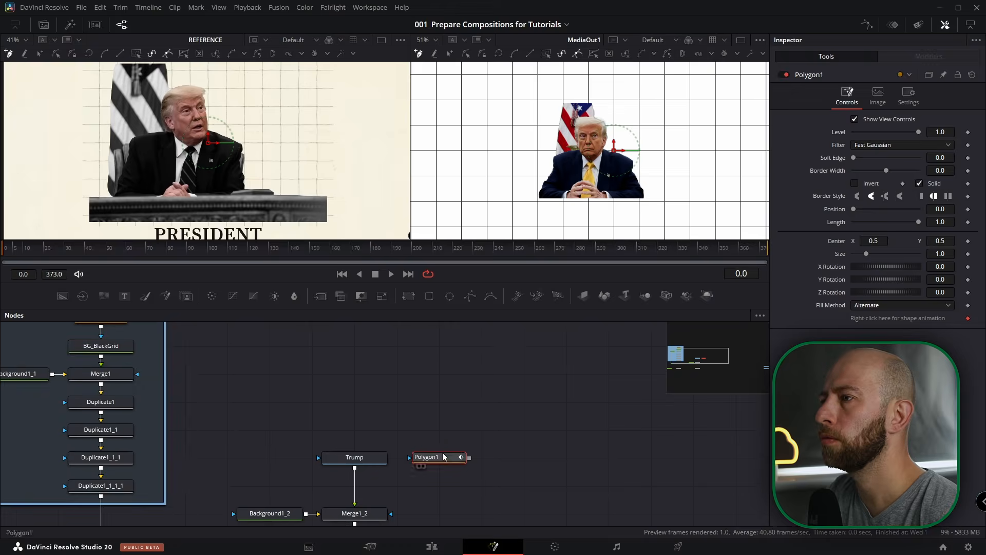
drag(442, 454, 358, 426)
- Start tracing the polygon mask along the shoulder edge between the suit jacket and the flag, up to the neck
scroll(593, 154, up, 4)
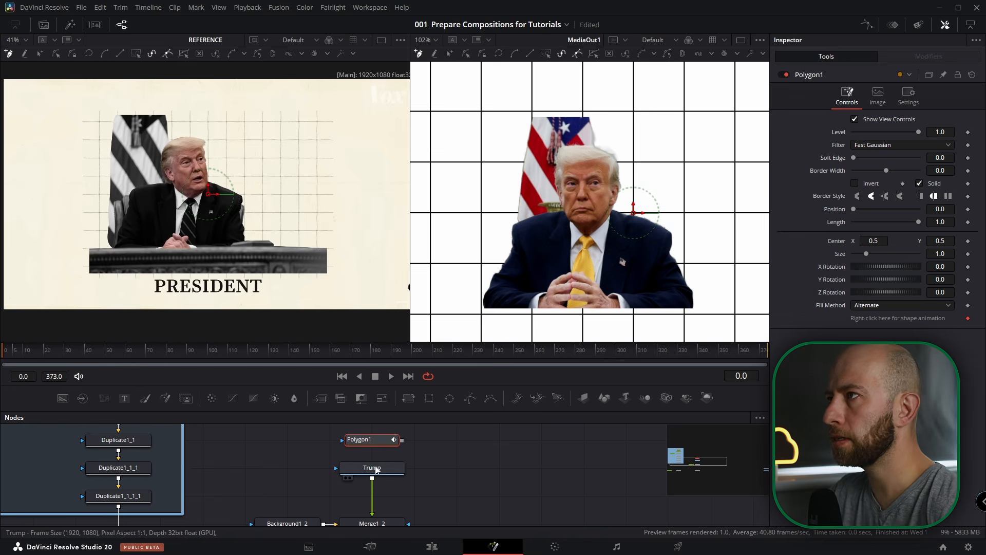
scroll(530, 206, up, 5)
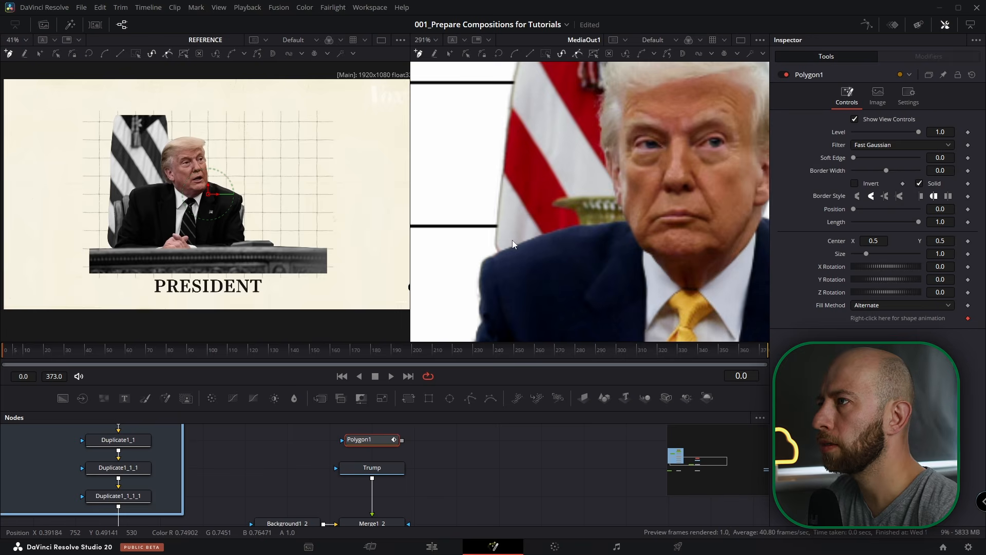
click(587, 225)
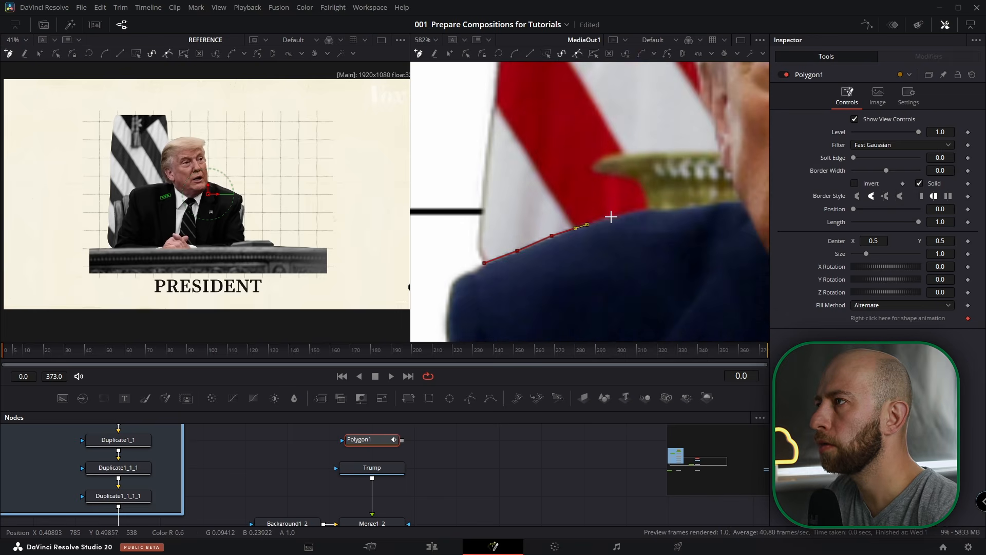
click(612, 216)
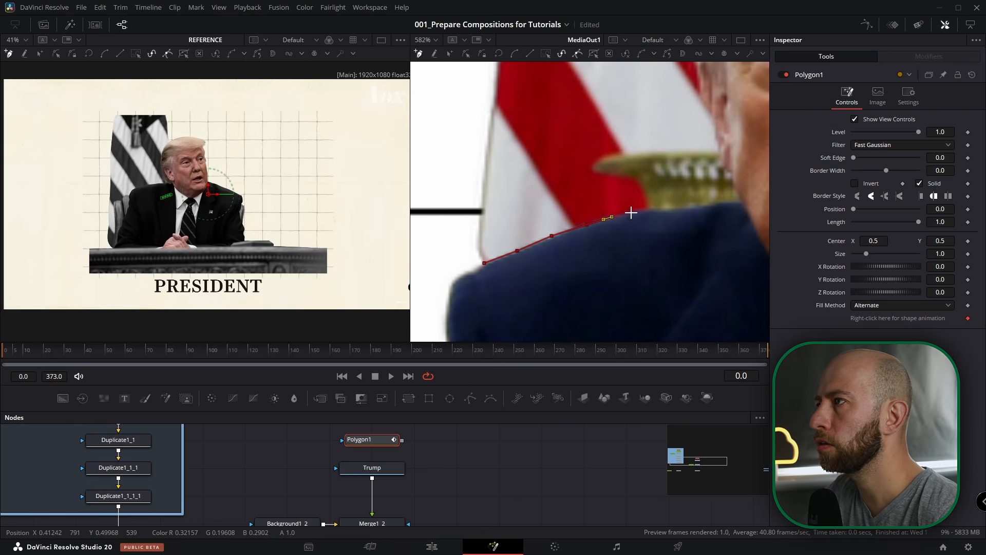
click(664, 207)
click(693, 206)
click(716, 202)
click(728, 203)
- Continue the polygon mask around the side and top of the head, separating the hair from the flag
click(732, 172)
click(714, 116)
click(583, 164)
click(510, 265)
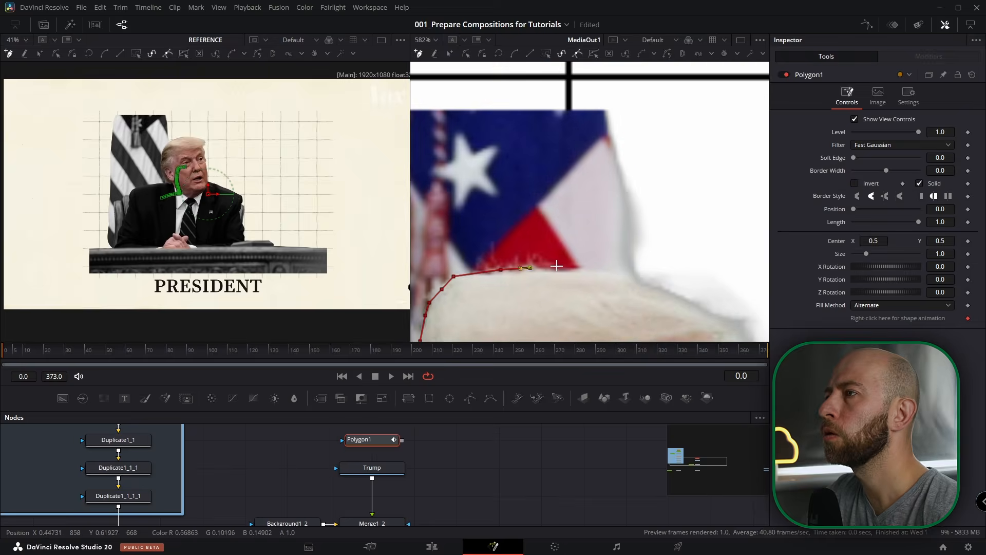
click(579, 261)
click(613, 246)
click(650, 266)
click(651, 291)
- Close the polygon mask loosely around the rest of the body and connect it to the Trump node as its mask
scroll(651, 277, down, 5)
click(696, 236)
click(718, 334)
click(448, 334)
click(493, 223)
scroll(590, 206, down, 2)
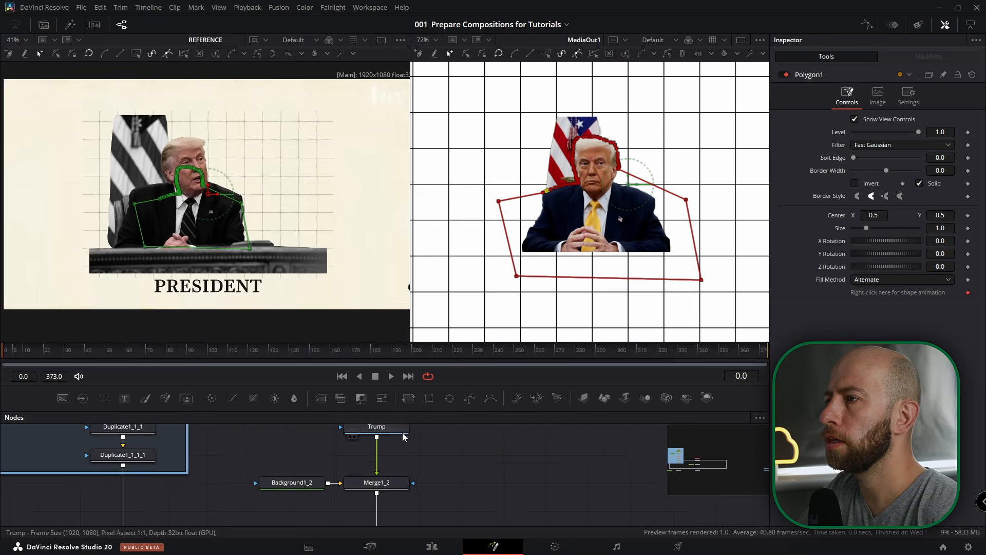
scroll(414, 483, down, 2)
drag(387, 470, 388, 469)
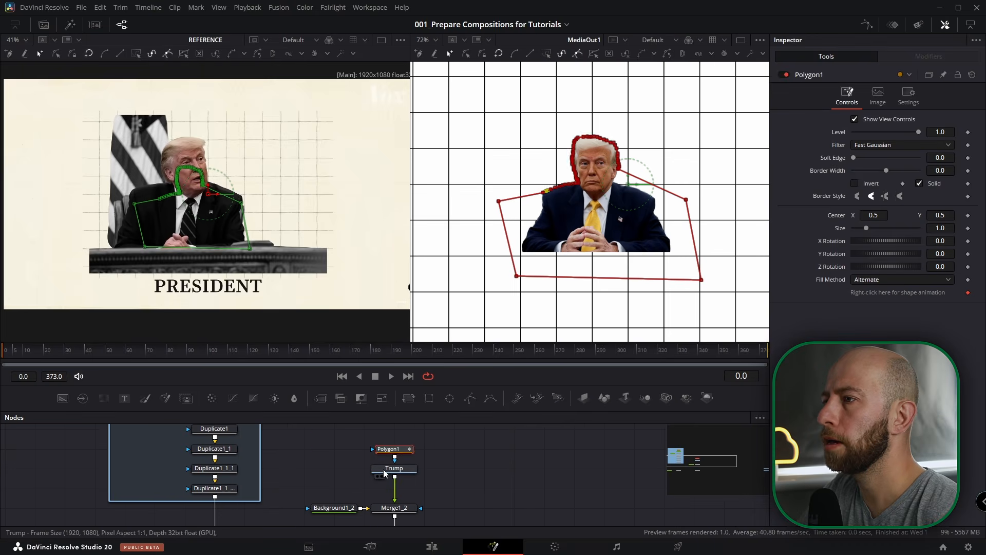
- Insert a Color Corrector after the Trump node, using correction version 2 with Saturation set to 0.72
click(401, 472)
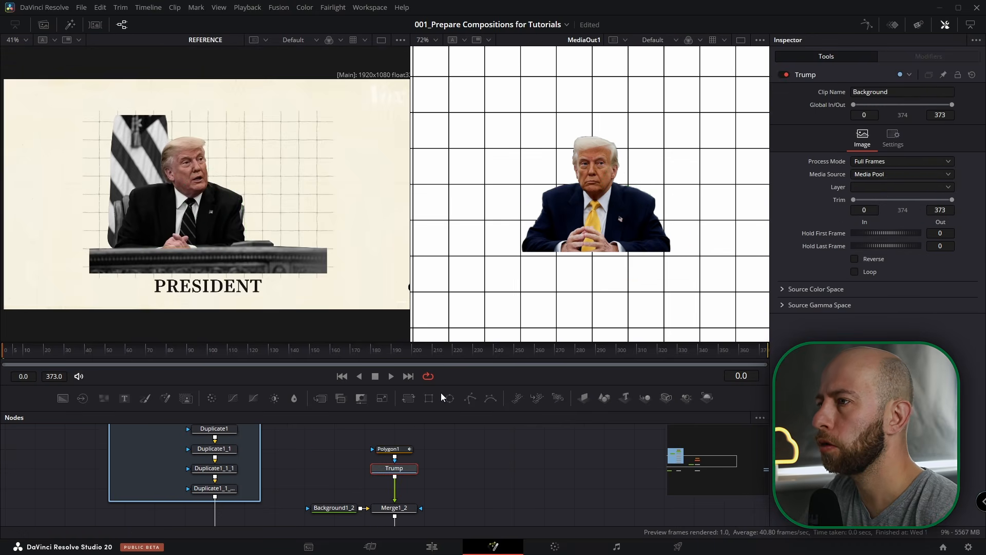
click(186, 399)
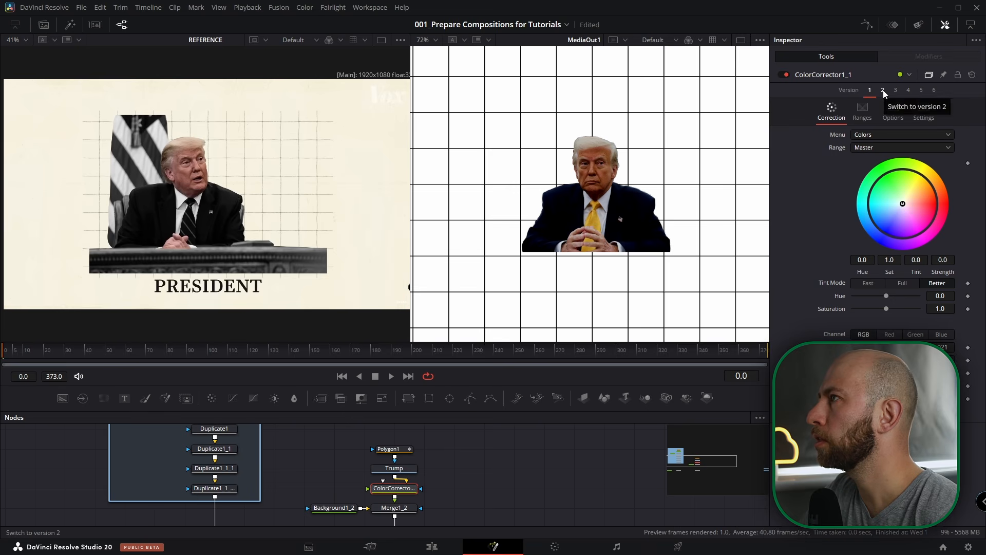
click(883, 91)
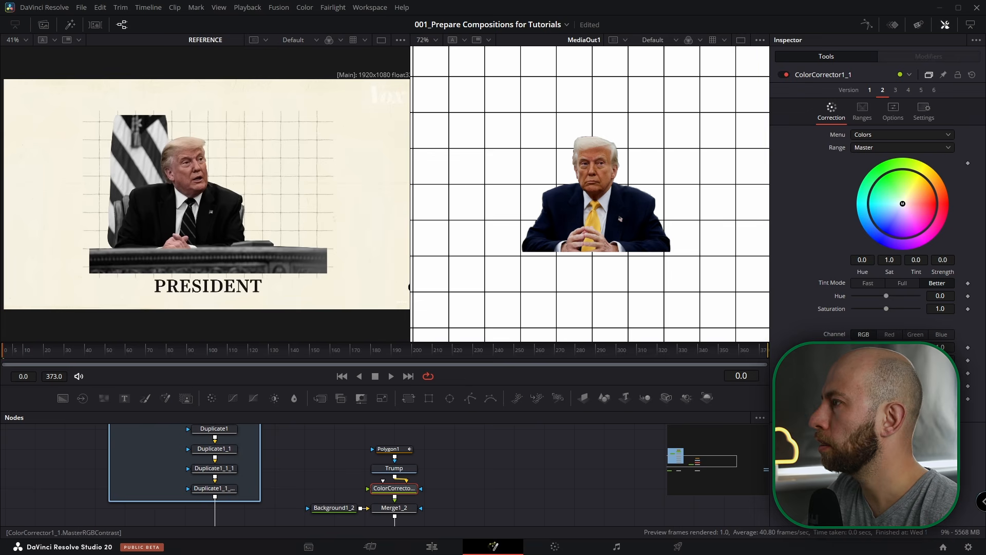
drag(887, 309, 878, 308)
drag(430, 376, 431, 321)
scroll(411, 426, up, 2)
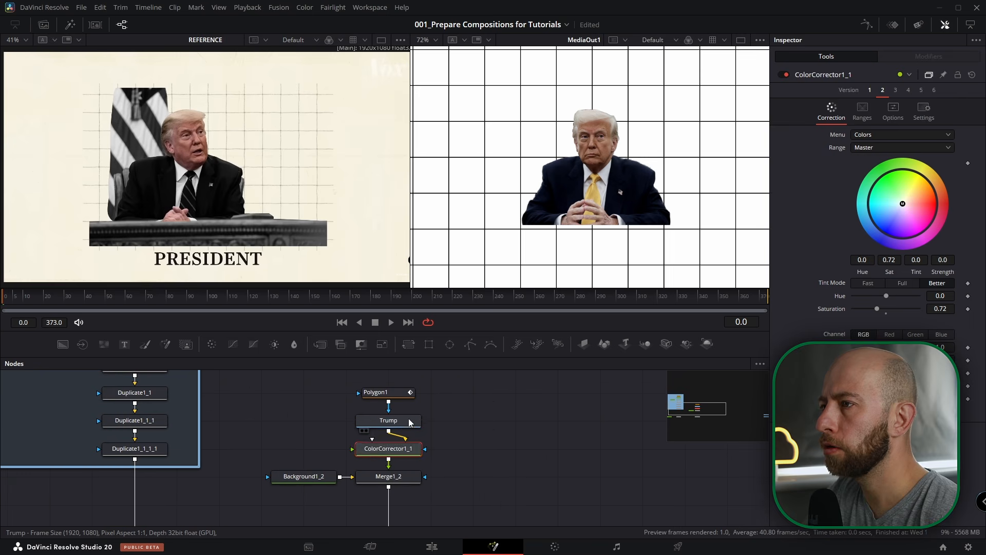
click(406, 422)
key(ctrl+c)
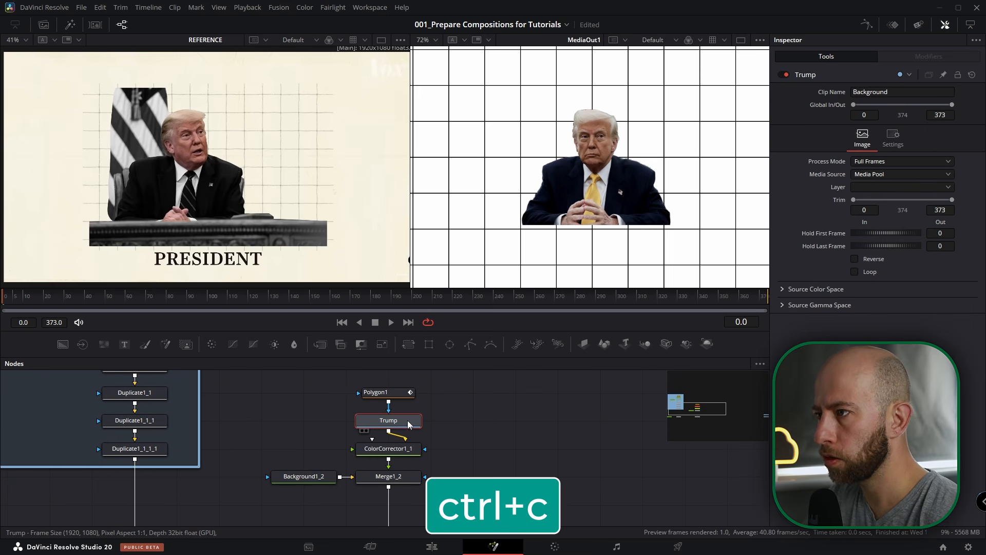
key(ctrl+v)
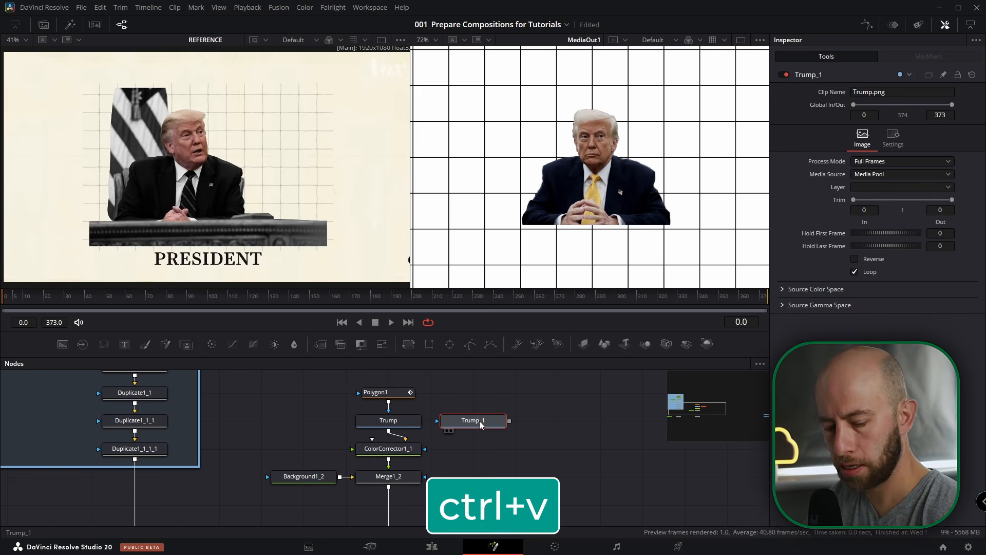
key(ctrl+z)
- Duplicate the Trump node together with its Polygon mask and place the copies beside the originals
drag(442, 386, 403, 424)
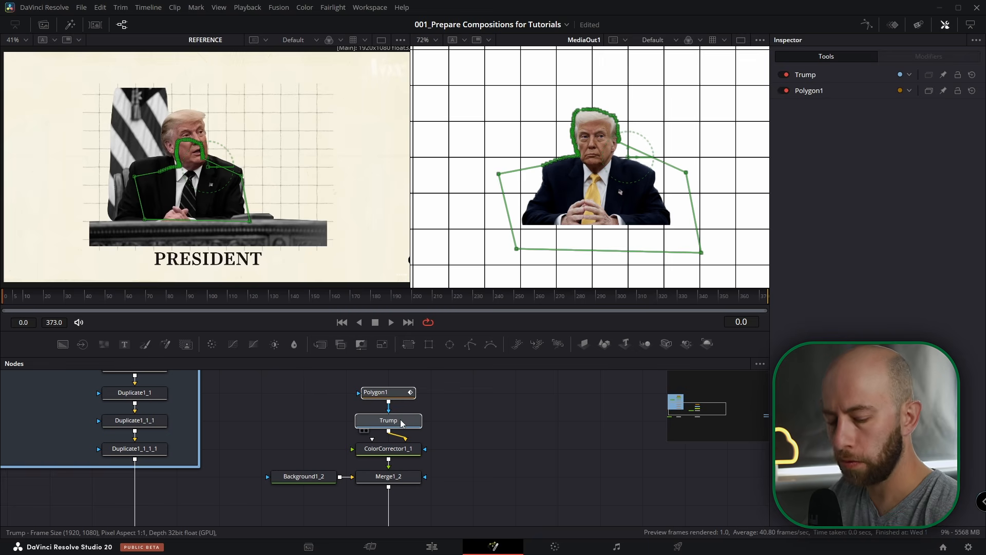
key(ctrl+c)
click(503, 404)
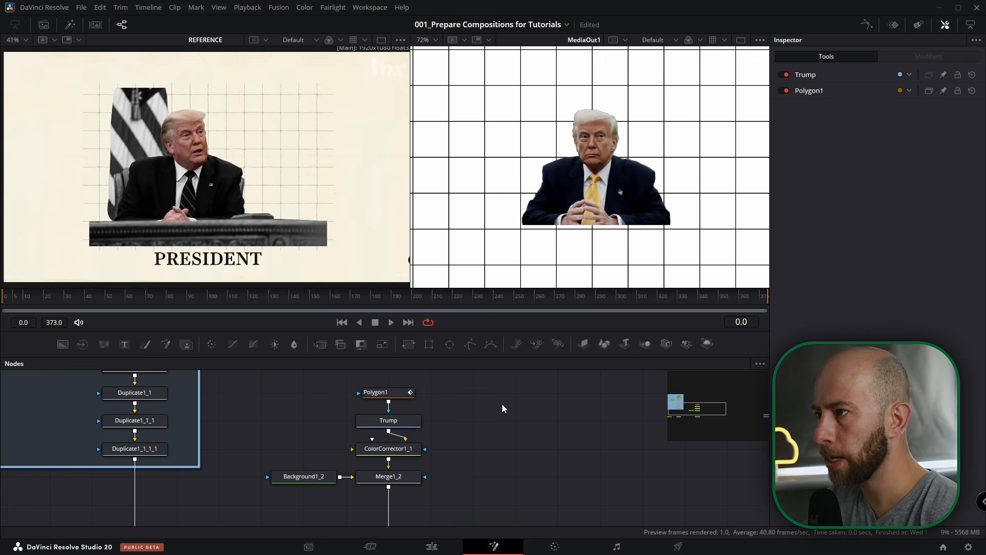
key(ctrl+v)
drag(504, 421, 461, 421)
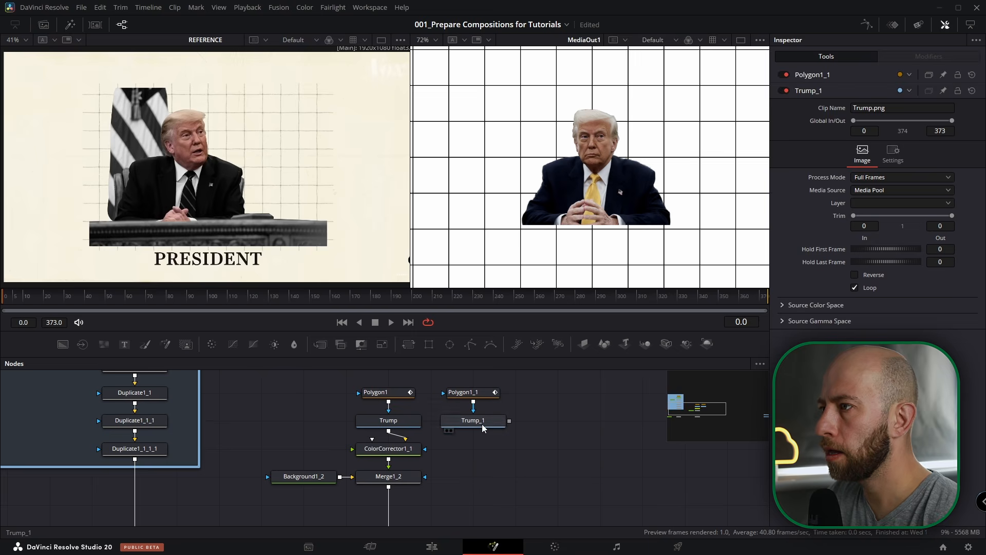
- Rename the duplicated Trump node as Trump_flag
click(489, 424)
key(F2)
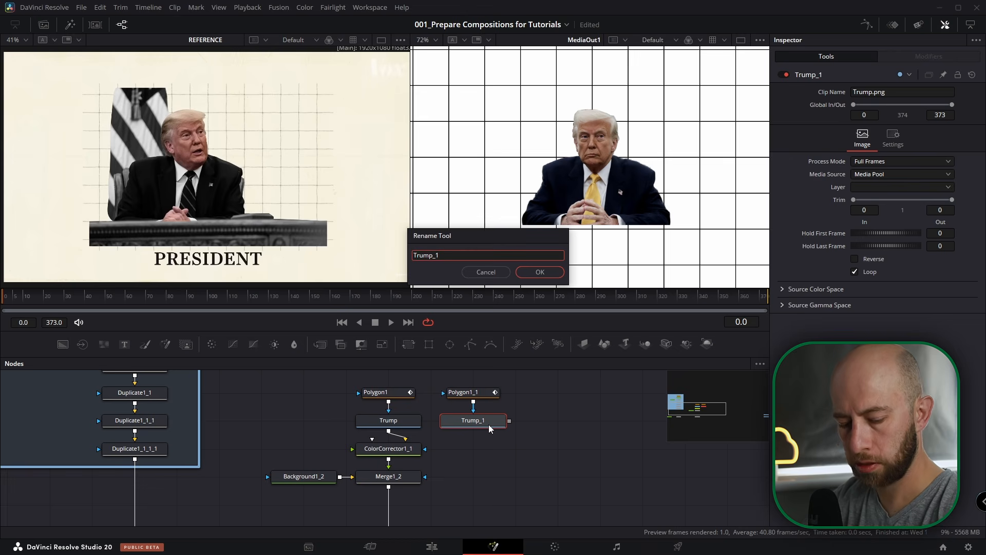
text(Trump_flag)
key(Return)
- Merge Trump_flag with the output of Merge1_2 and invert the flag copy's polygon mask
drag(509, 421, 387, 488)
click(486, 396)
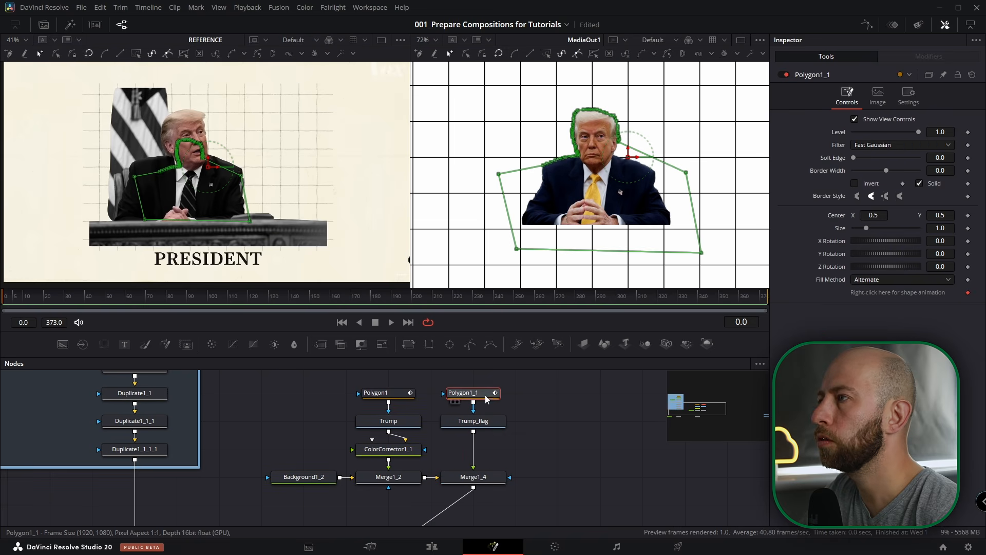
click(854, 183)
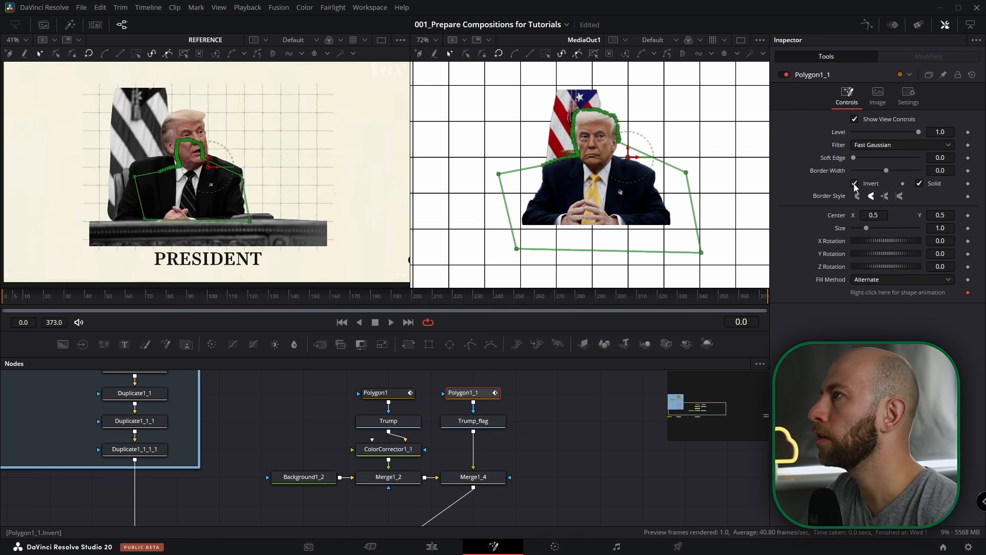
- Copy the president's Color Corrector onto the Trump_flag node and set the copy's Saturation to 0.0
click(391, 451)
key(ctrl+c)
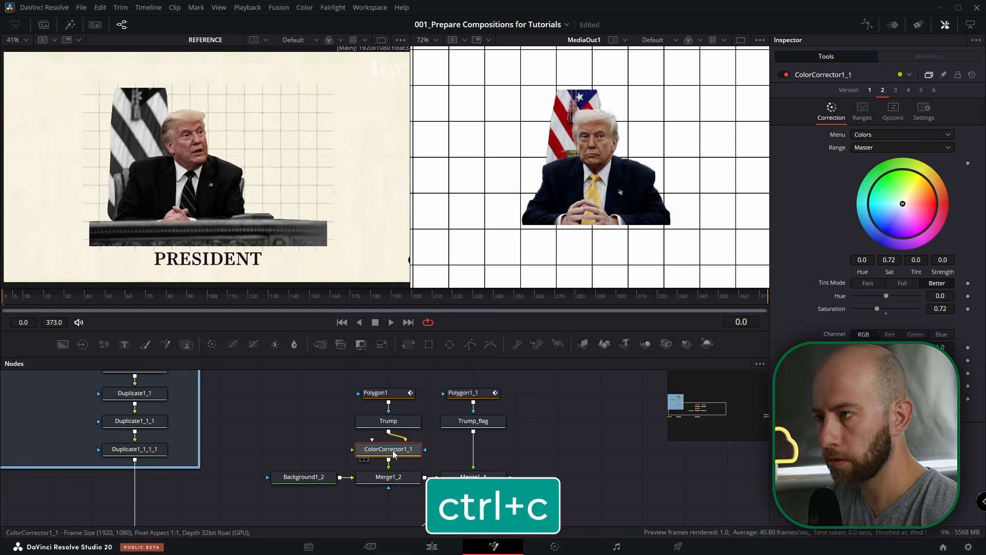
click(482, 427)
key(ctrl+v)
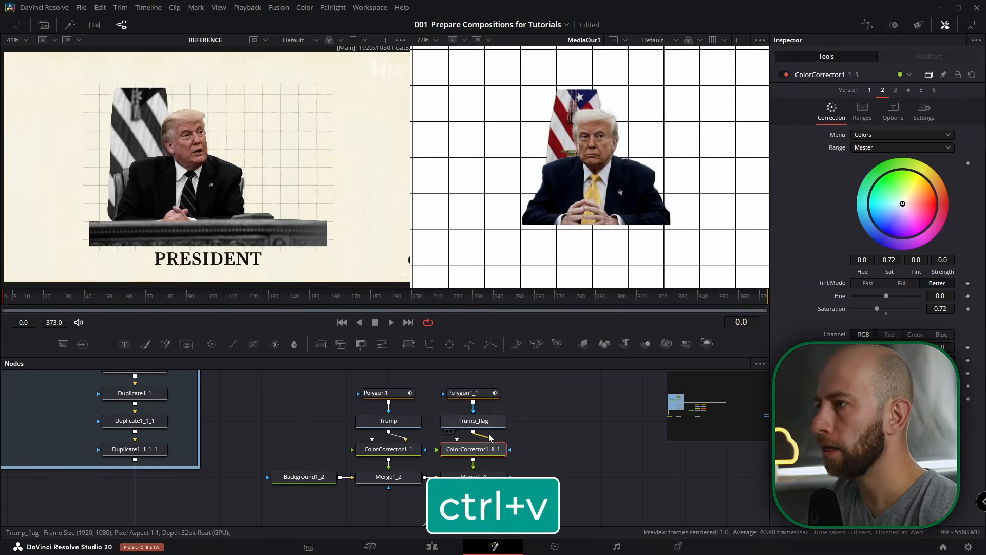
drag(876, 310, 785, 316)
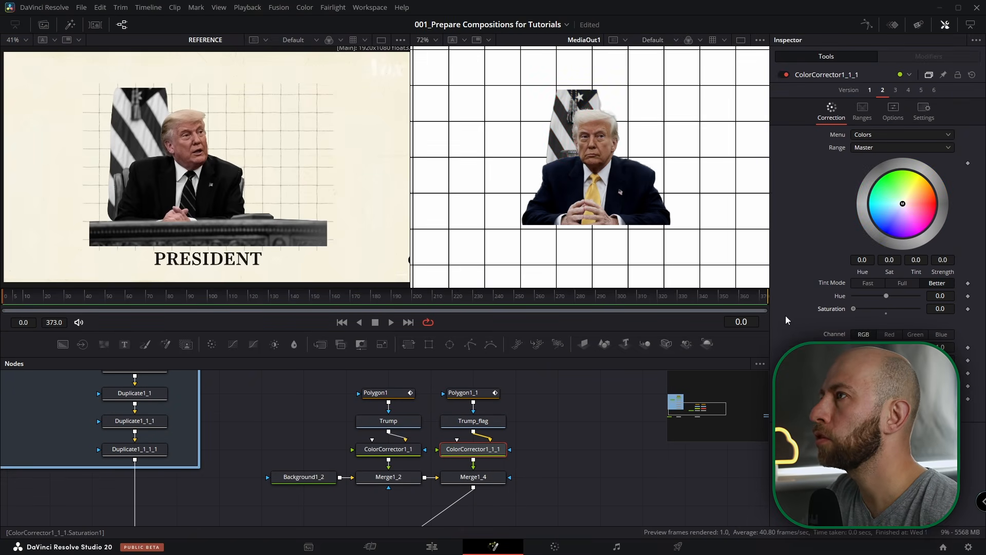
- Fine-tune the master contrast in the president's Color Corrector, and switch its range to Midtones to adjust gamma
click(386, 449)
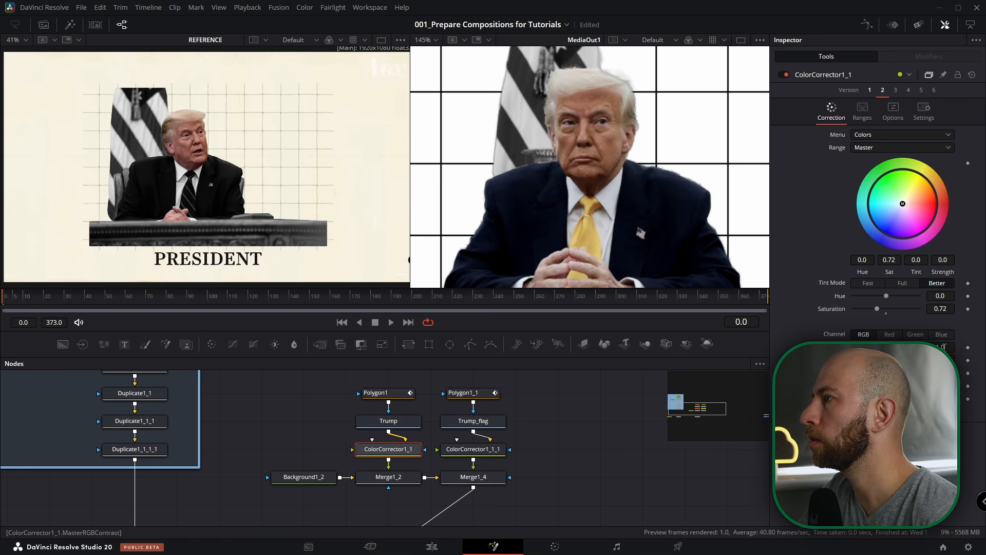
drag(945, 347, 947, 348)
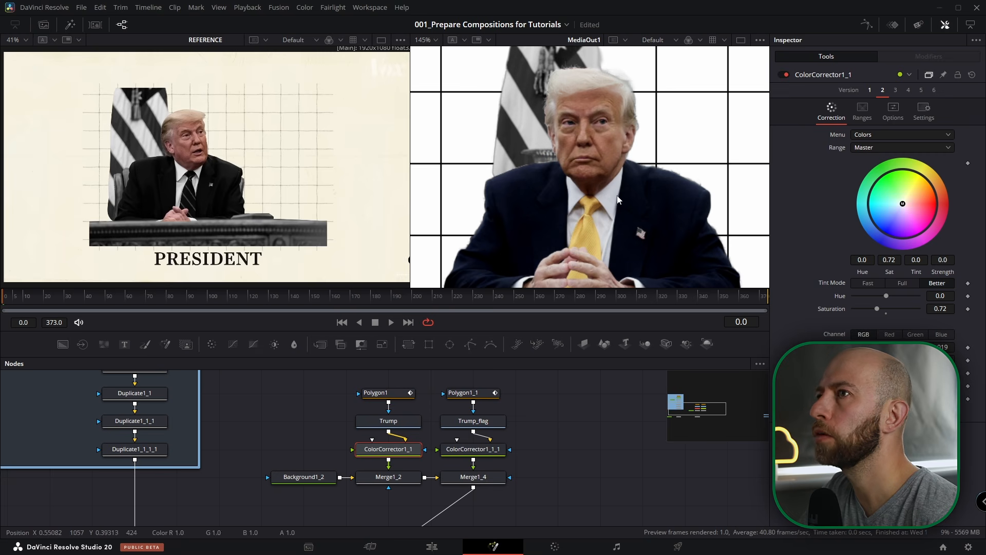
click(867, 148)
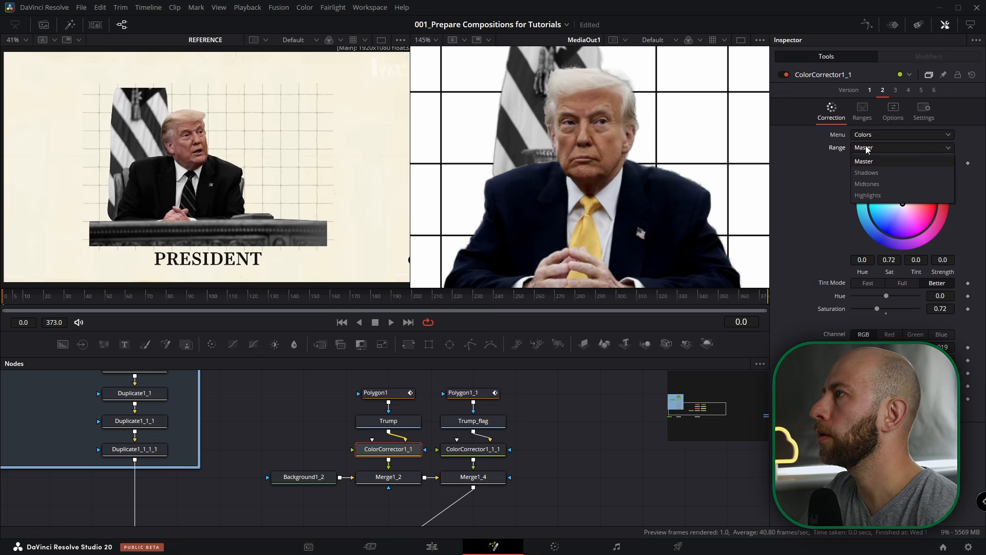
click(868, 184)
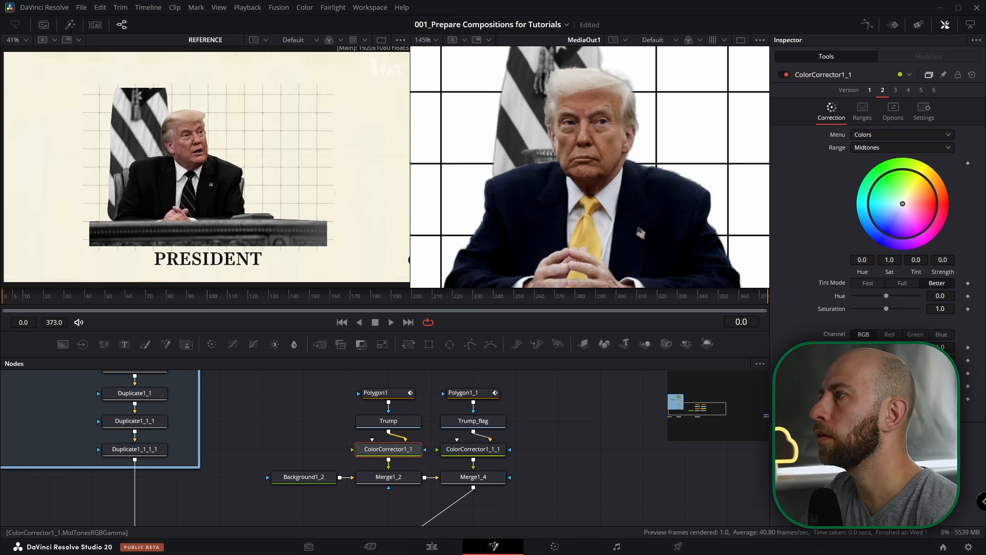
ctrl+scroll(592, 149, down, 4)
drag(591, 169, 600, 155)
ctrl+scroll(500, 465, down, 2)
- Add an Underlay around the president and flag nodes and rename it Underlay_Trump
mouse_move(501, 468)
mouse_down()
mouse_move(503, 428)
mouse_move(518, 467)
mouse_up()
drag(480, 510, 522, 510)
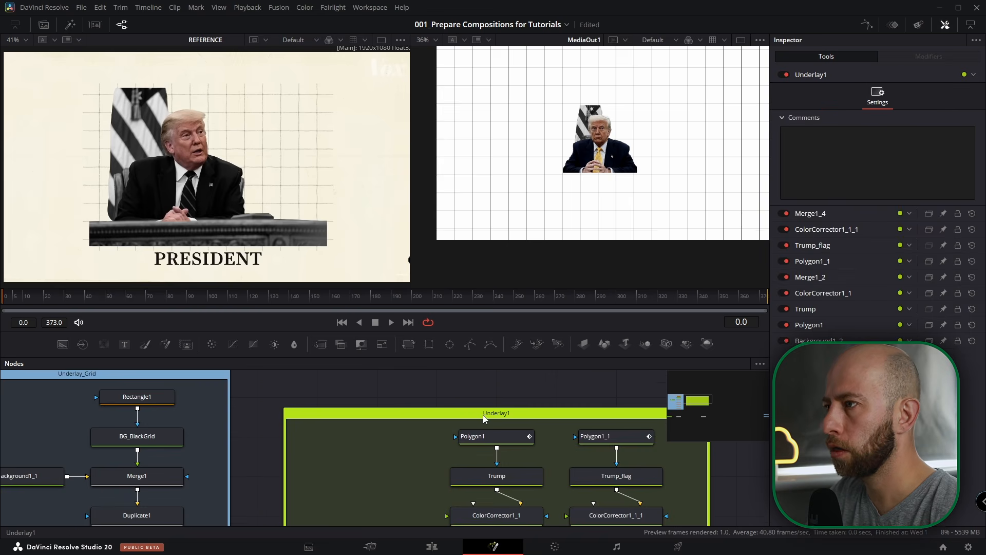
alt+click(484, 415)
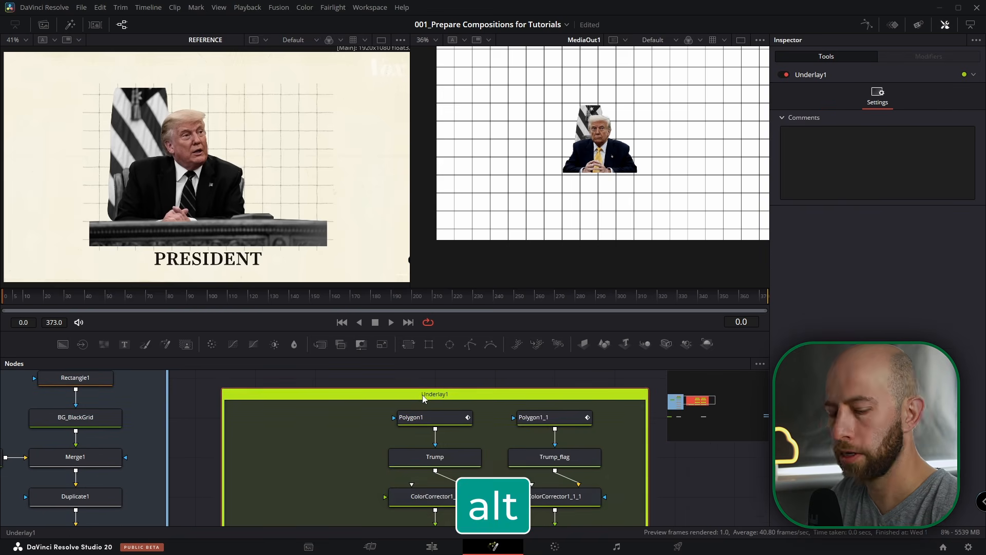
key(F2)
text(Underlay_Tru)
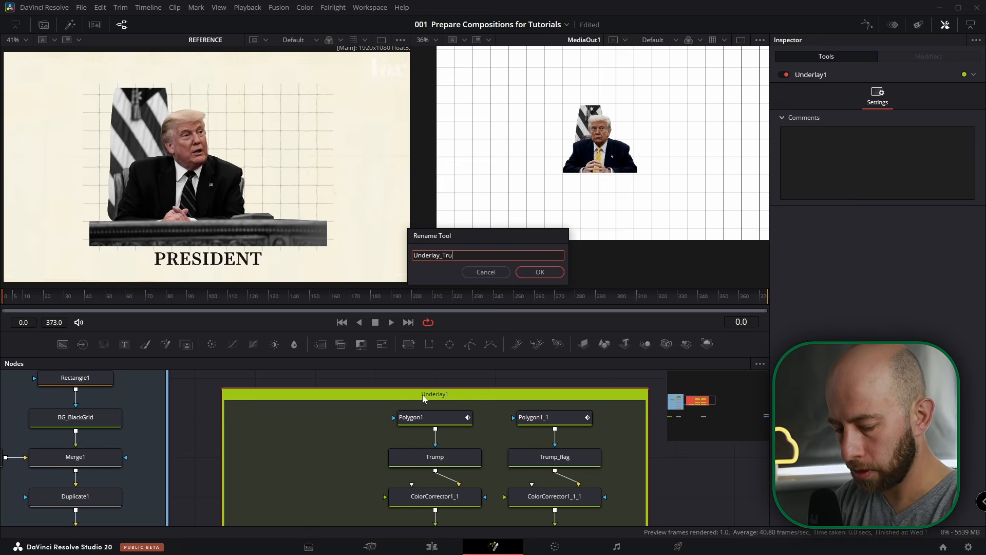
text(mp)
key(Return)
- Mask the grid's Merge1_1 with a Rectangle about 0.371 wide and 0.48 high, Soft Edge 0.0043, with view controls hidden
key(ctrl+f)
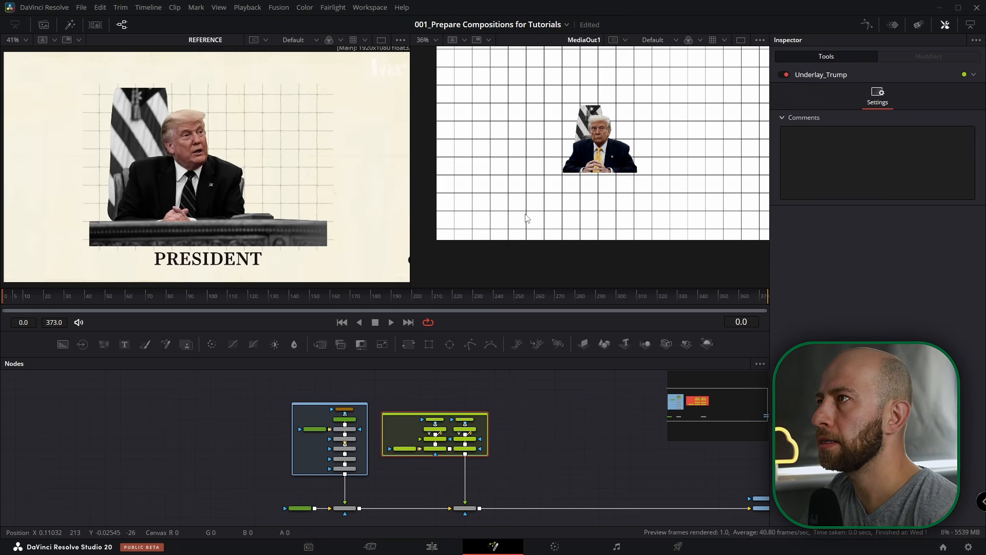
scroll(368, 421, up, 4)
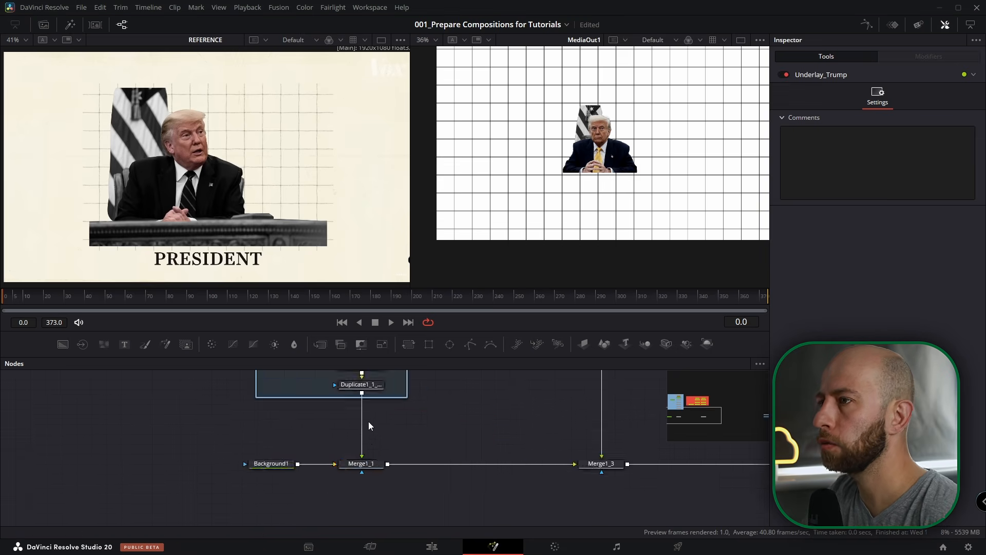
click(370, 457)
drag(429, 344, 364, 458)
drag(706, 88, 683, 91)
drag(938, 158, 958, 157)
click(855, 119)
- Insert an ErodeDilate after the last Duplicate in the grid group and lower its Amount to thin the lines
scroll(592, 144, up, 6)
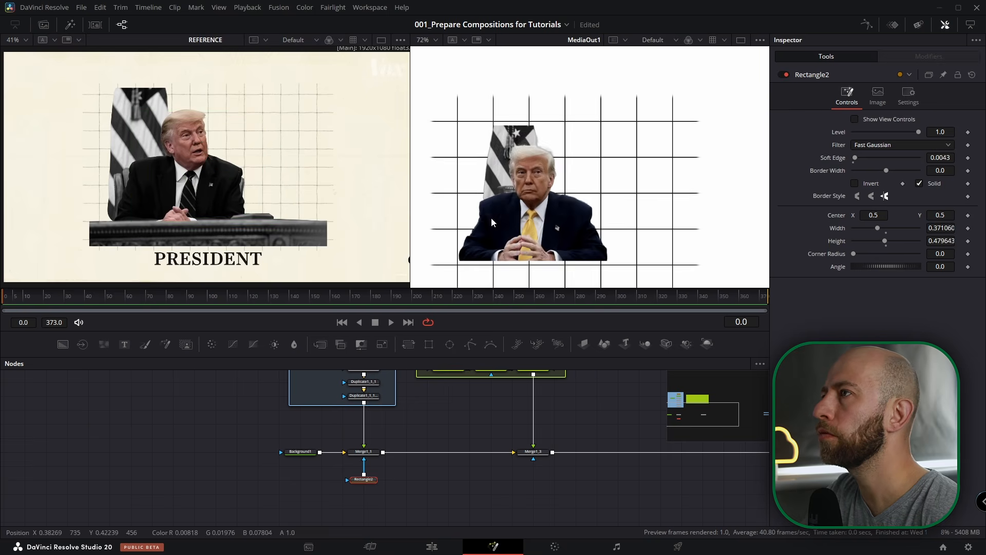
drag(510, 201, 568, 160)
scroll(273, 170, up, 3)
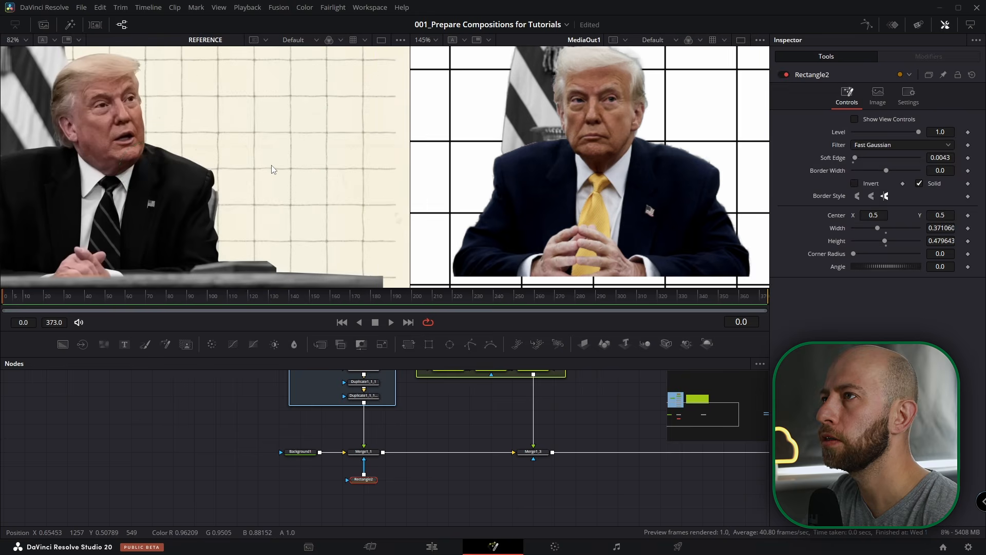
scroll(366, 394, up, 2)
click(364, 395)
key(shift+space)
text(underl)
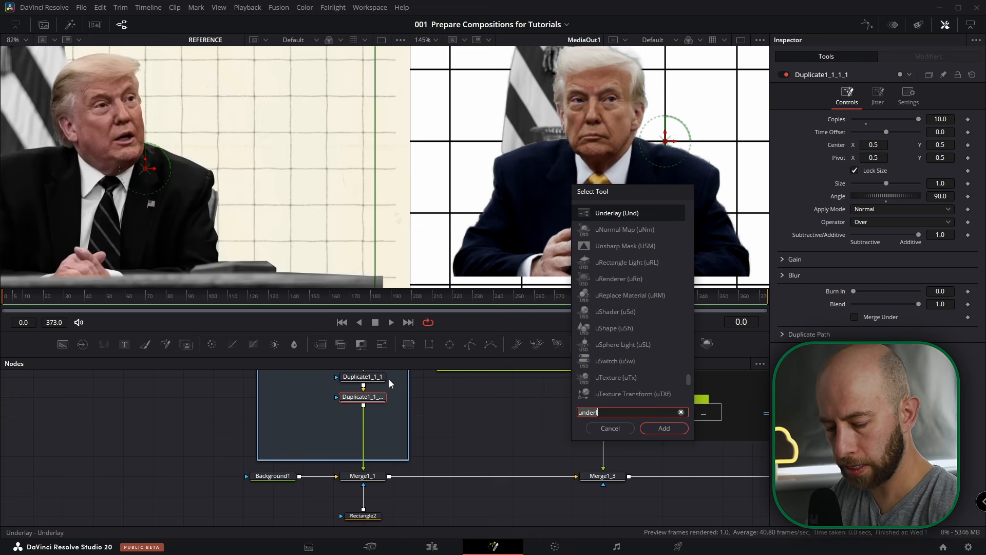
text(ero)
key(Return)
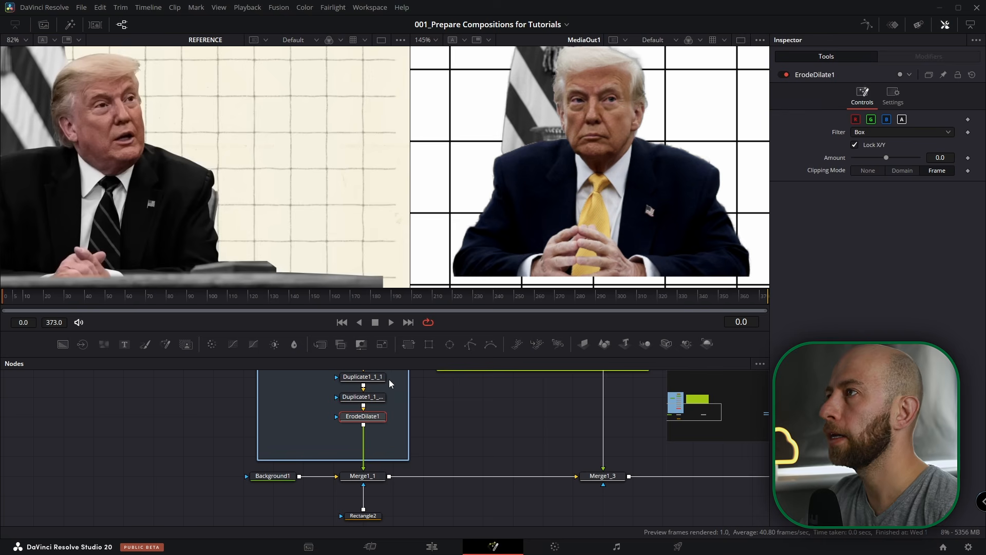
drag(940, 158, 931, 157)
- Paste the Displace, CreateBumpMap and FastNoise nodes into the grid group and insert Displace directly after ErodeDilate
drag(343, 413, 400, 479)
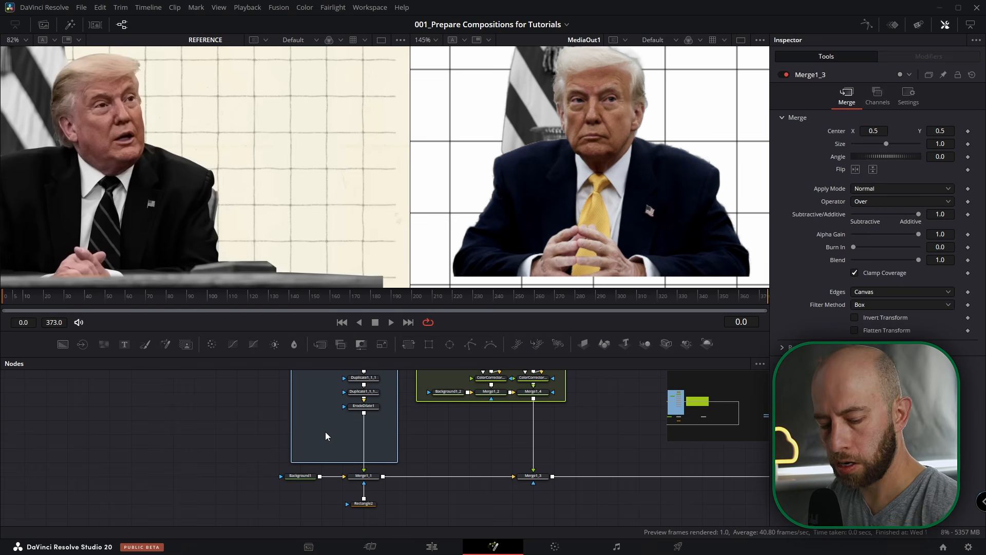
key(ctrl+v)
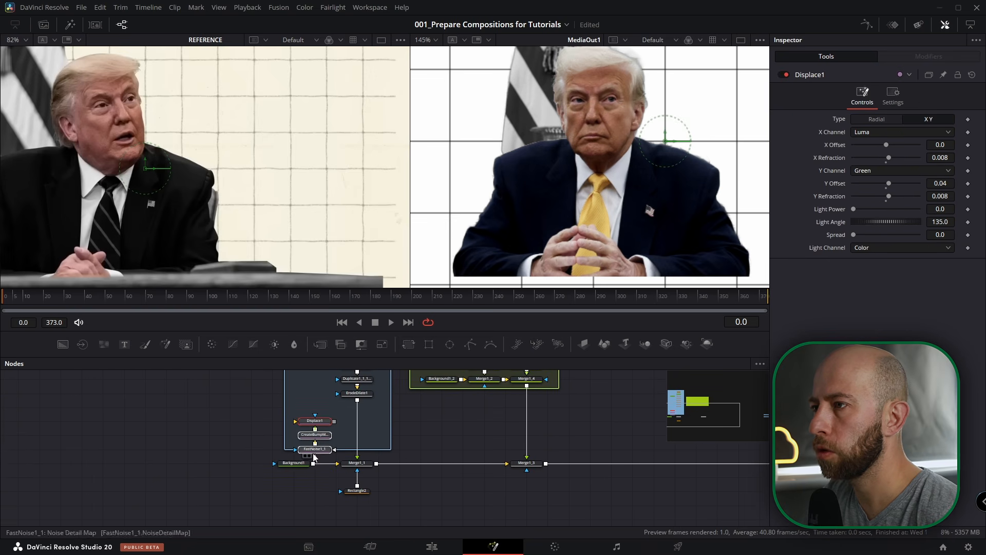
click(314, 450)
scroll(341, 441, up, 3)
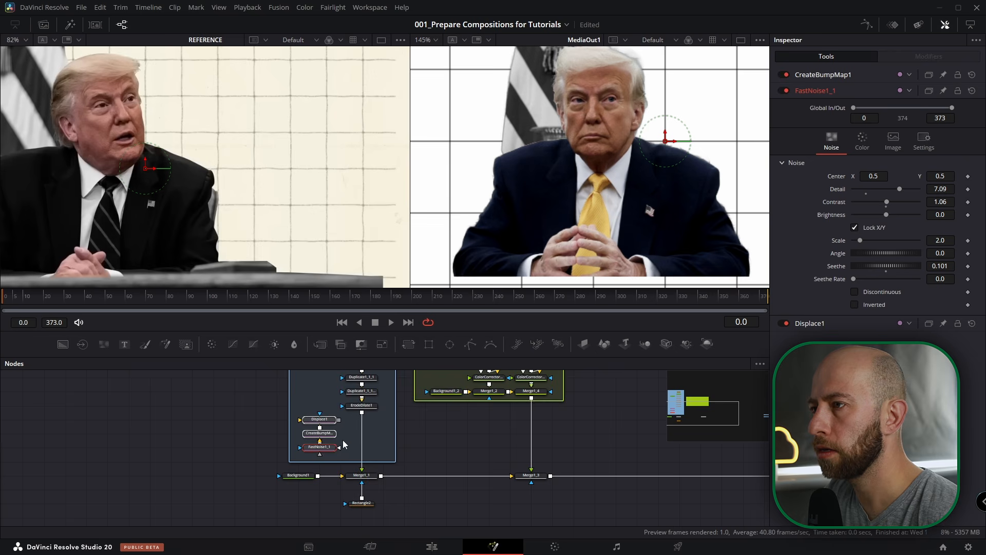
drag(390, 332, 383, 269)
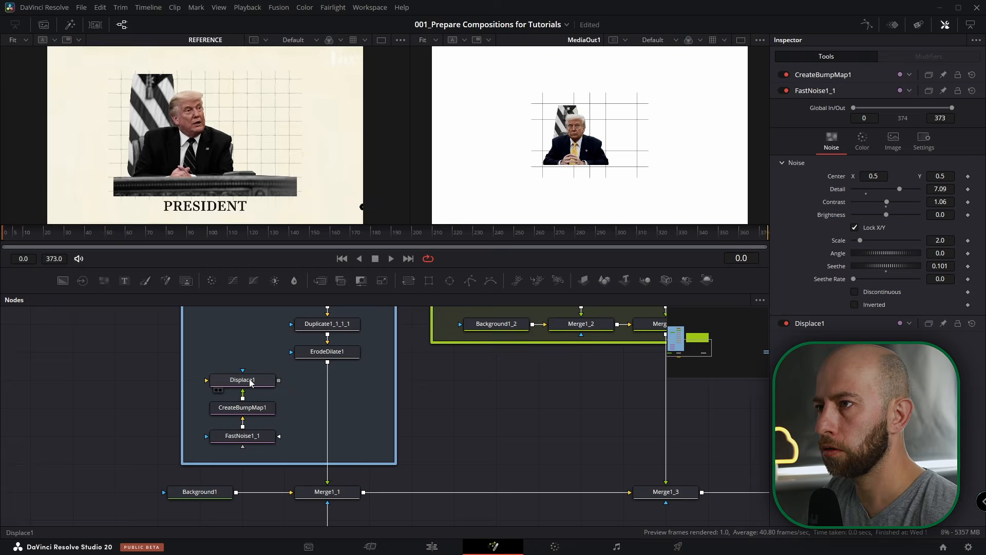
drag(251, 382, 294, 384)
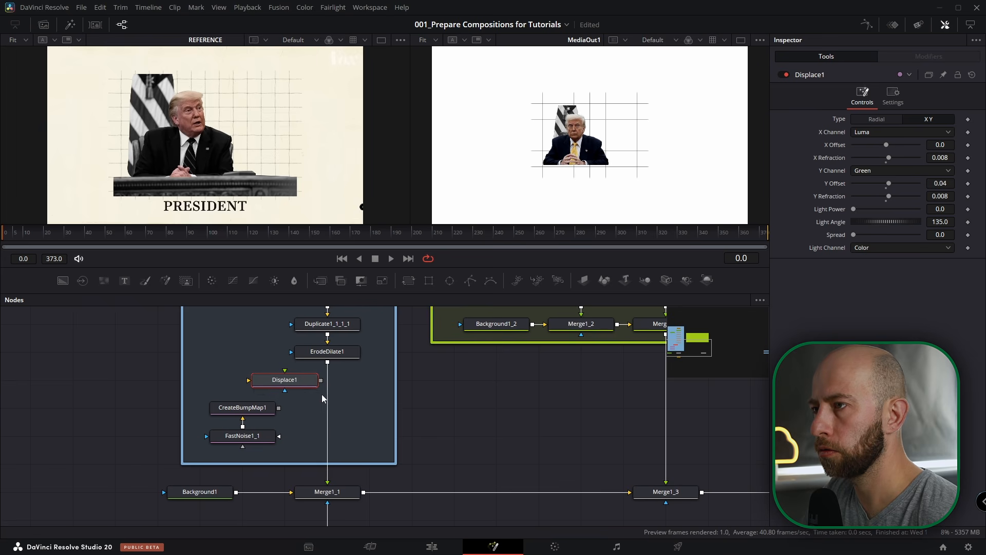
drag(286, 383, 324, 383)
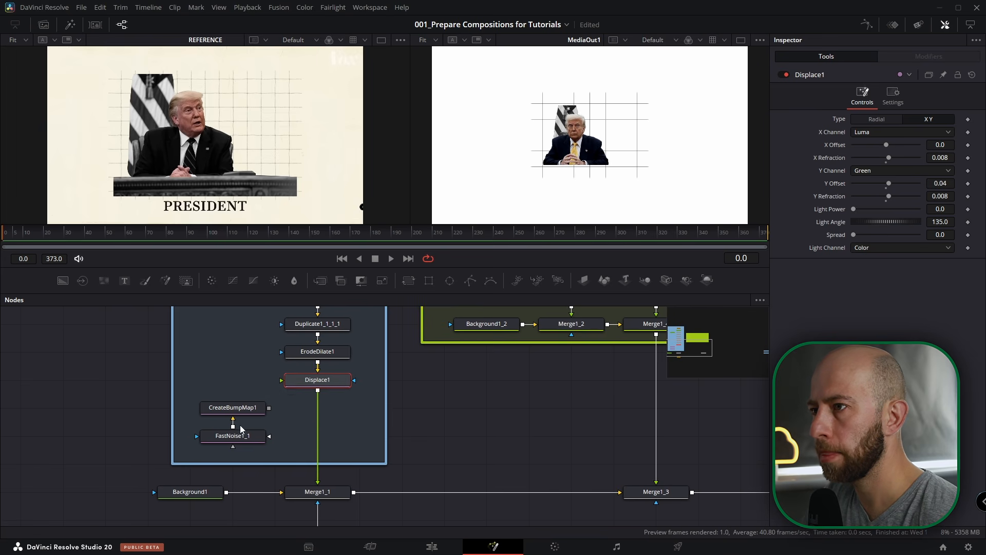
- Arrange FastNoise above CreateBumpMap beside the grid chain and connect CreateBumpMap to the Displace node's foreground input
drag(223, 374, 286, 381)
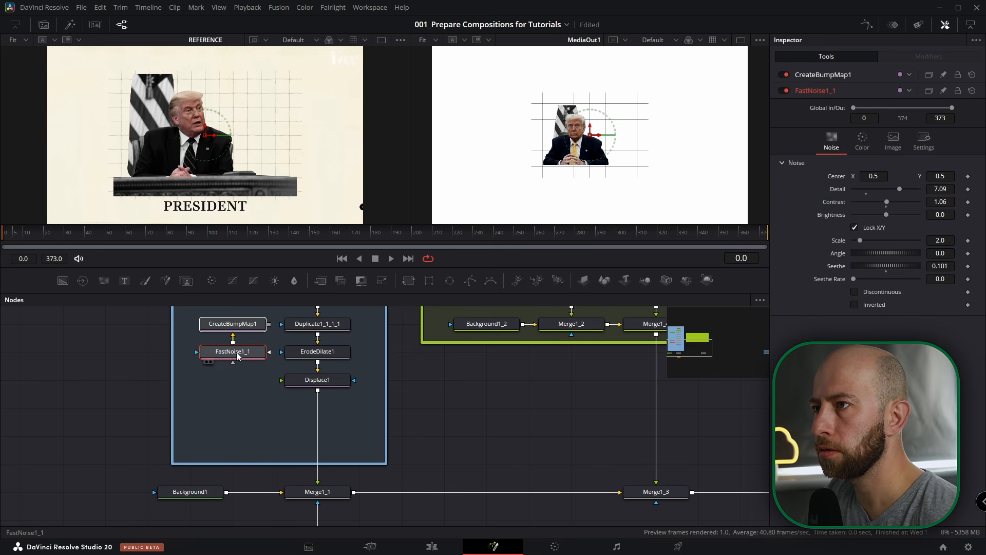
drag(223, 357, 246, 352)
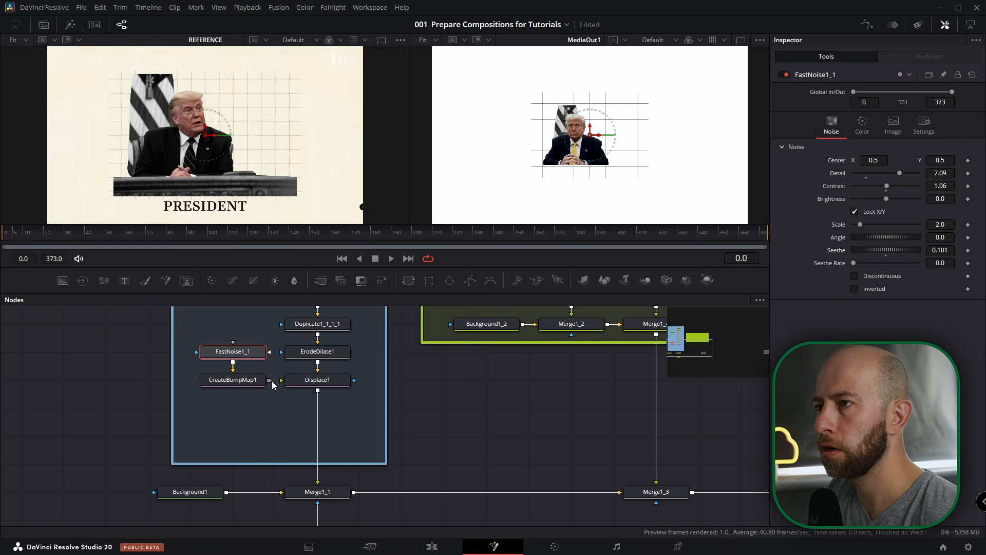
drag(269, 380, 285, 380)
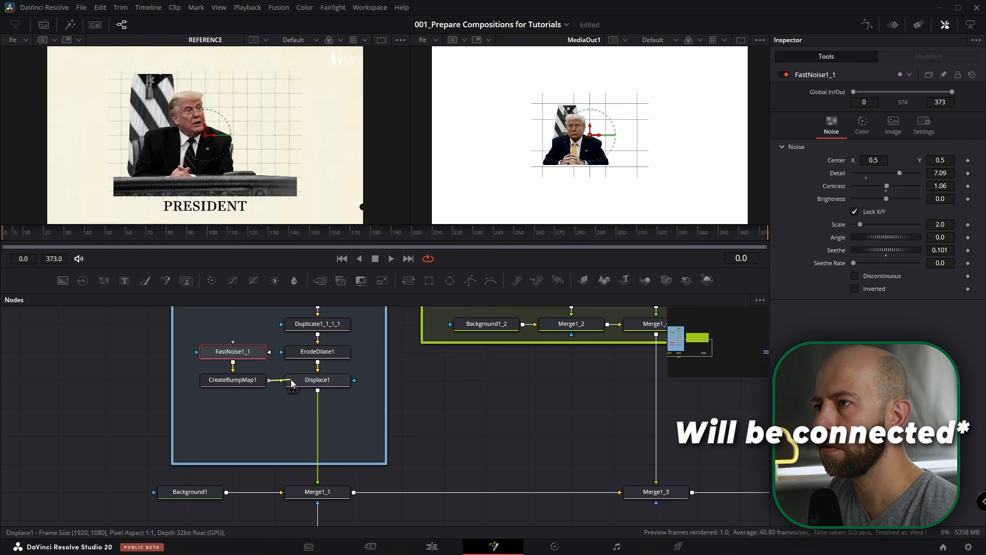
click(333, 384)
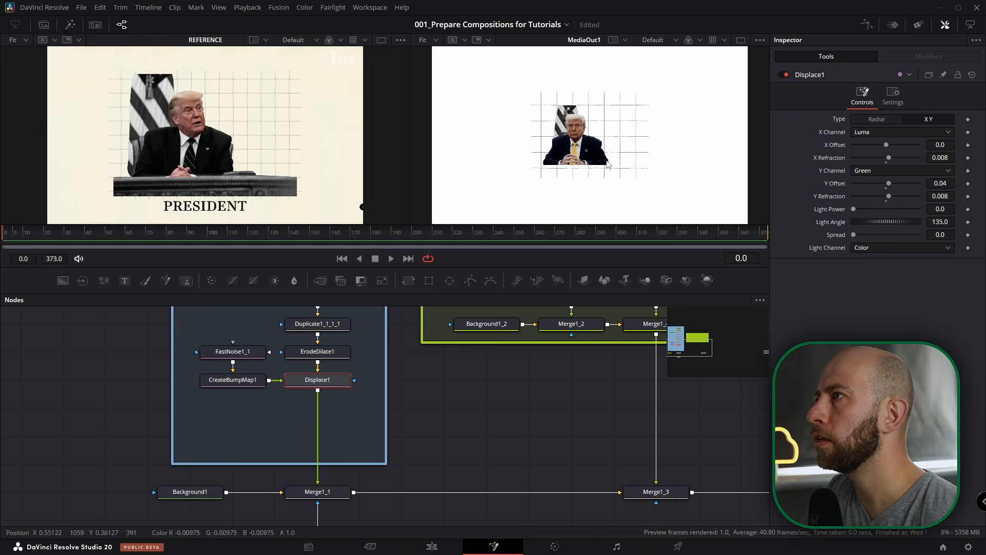
- Review the displaced grid lines and the FastNoise and CreateBumpMap settings, and switch the grid's Displace node to Radial type
scroll(608, 163, up, 5)
scroll(629, 161, down, 5)
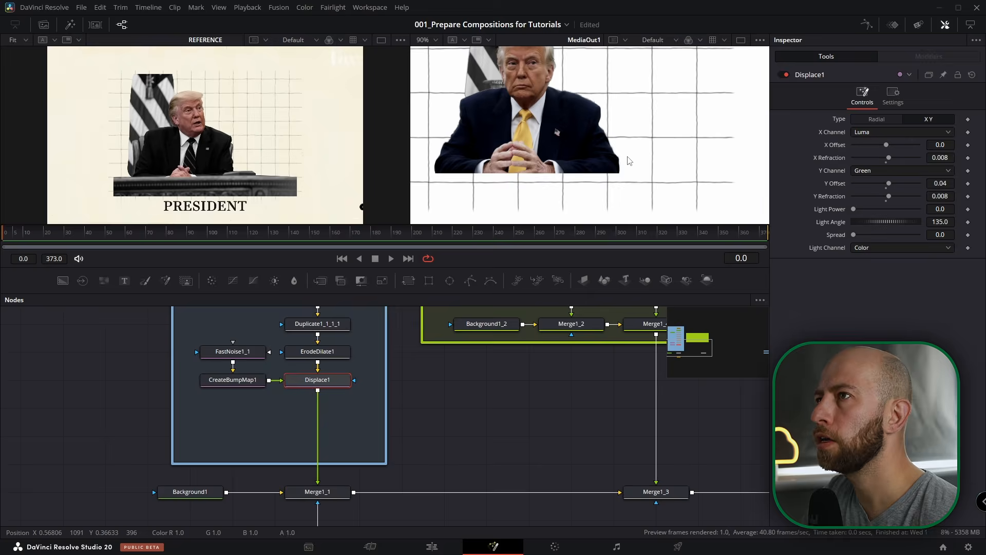
click(238, 358)
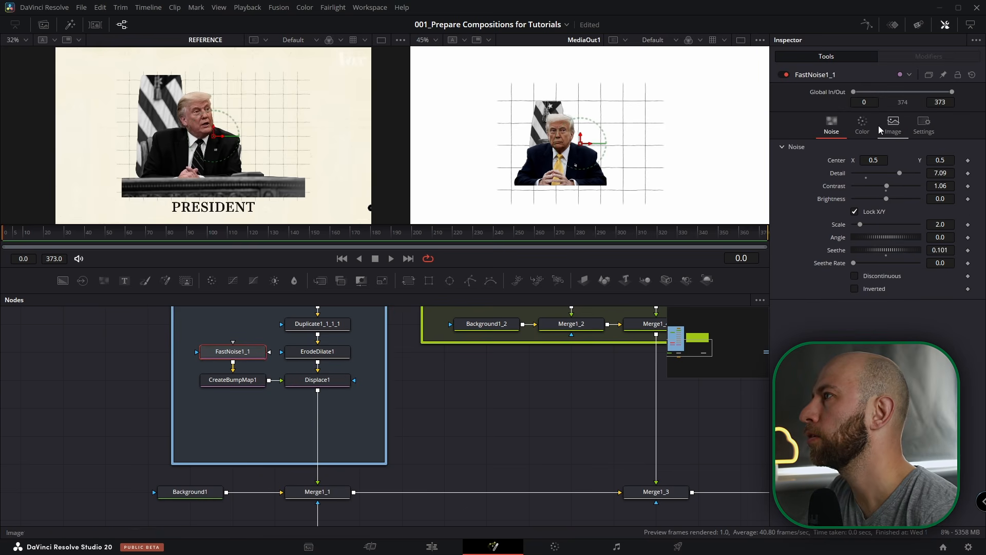
click(861, 126)
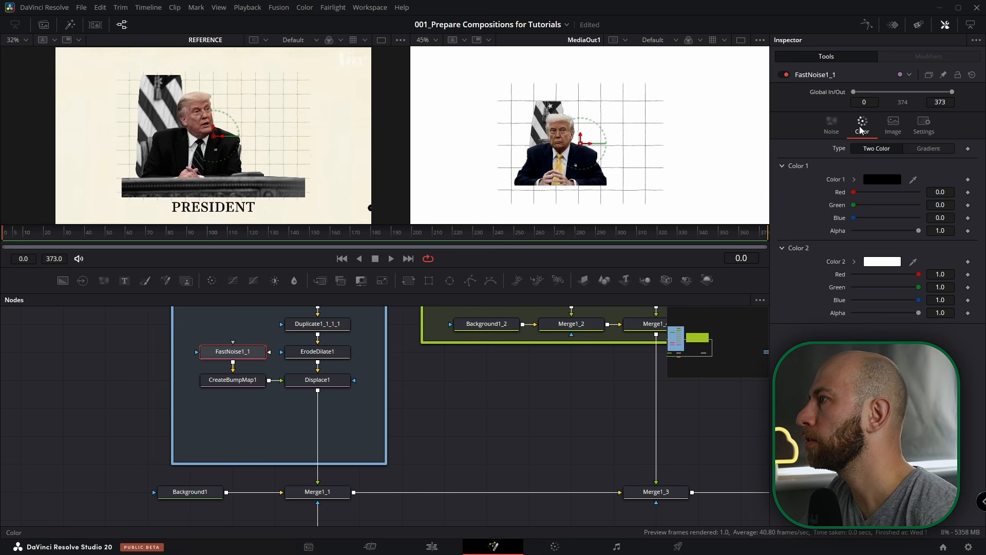
click(833, 128)
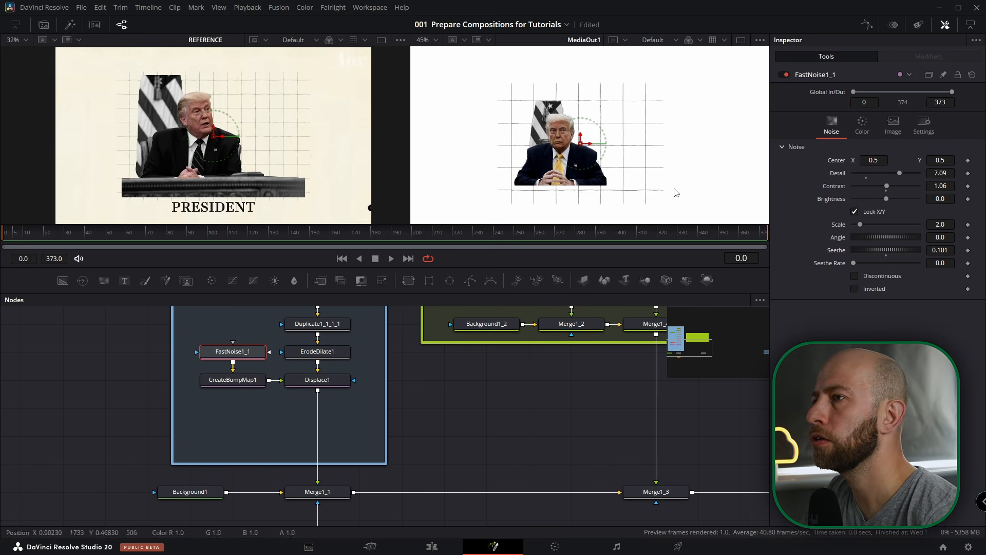
click(243, 385)
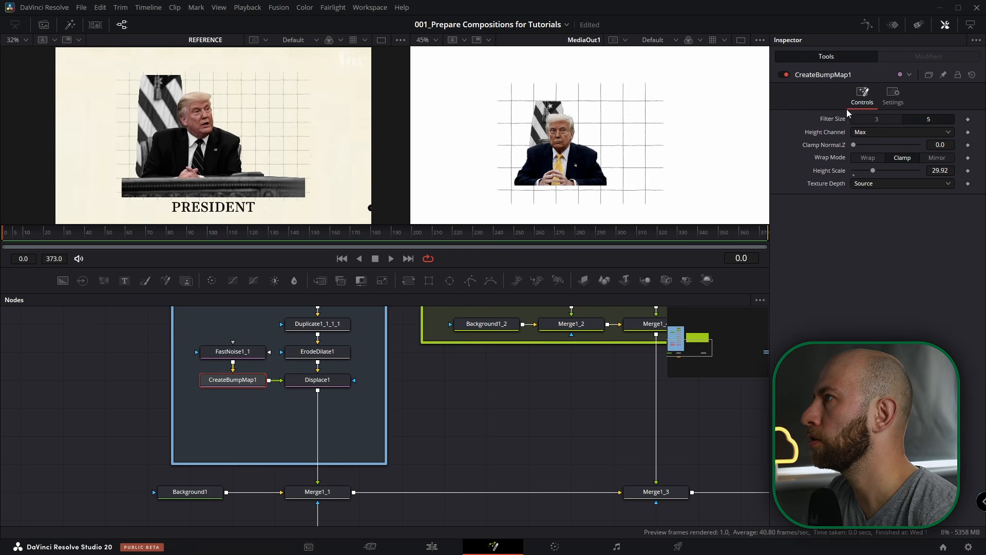
click(318, 380)
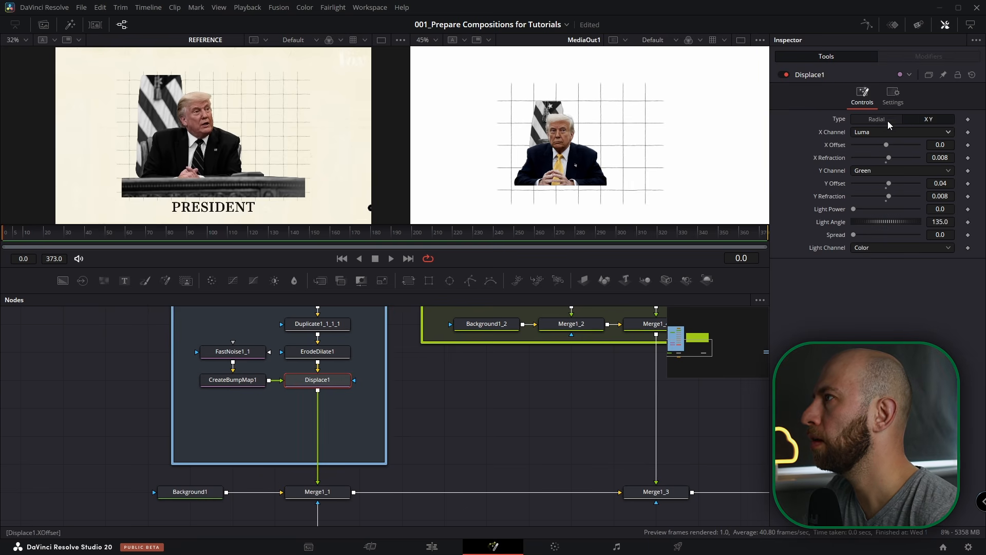
click(873, 120)
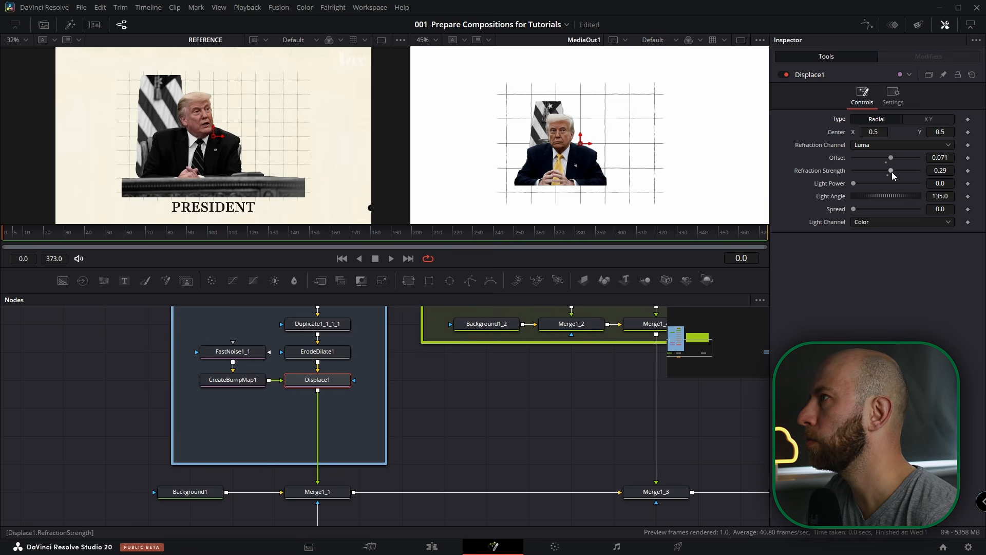
- Shrink the grid's Rectangle2 mask to about 0.343 wide and 0.447 high
scroll(370, 409, down, 6)
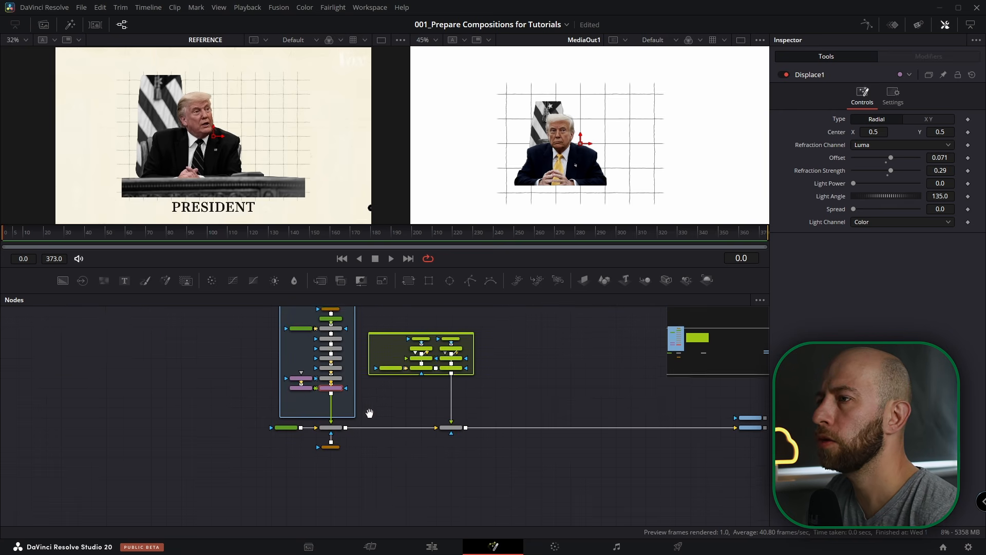
click(329, 446)
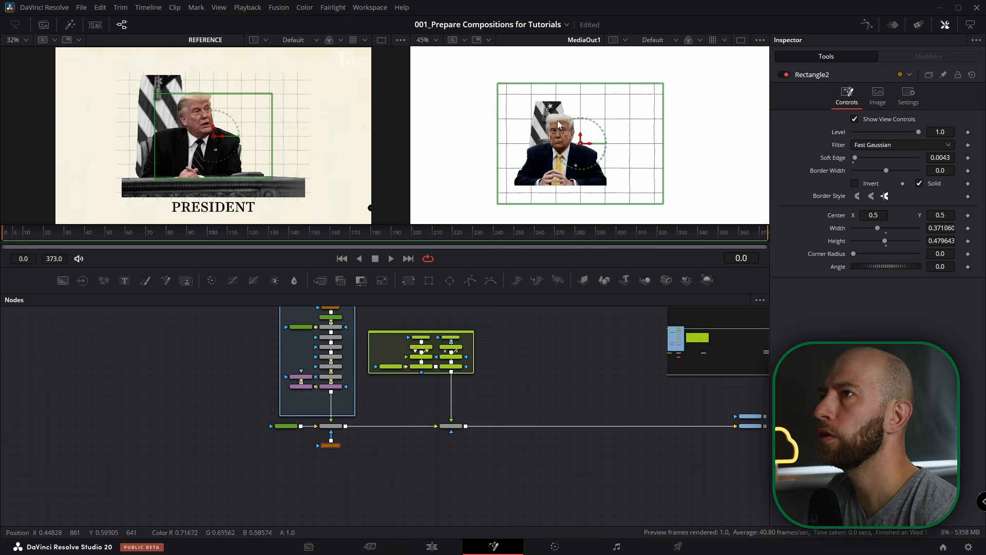
drag(661, 93, 654, 97)
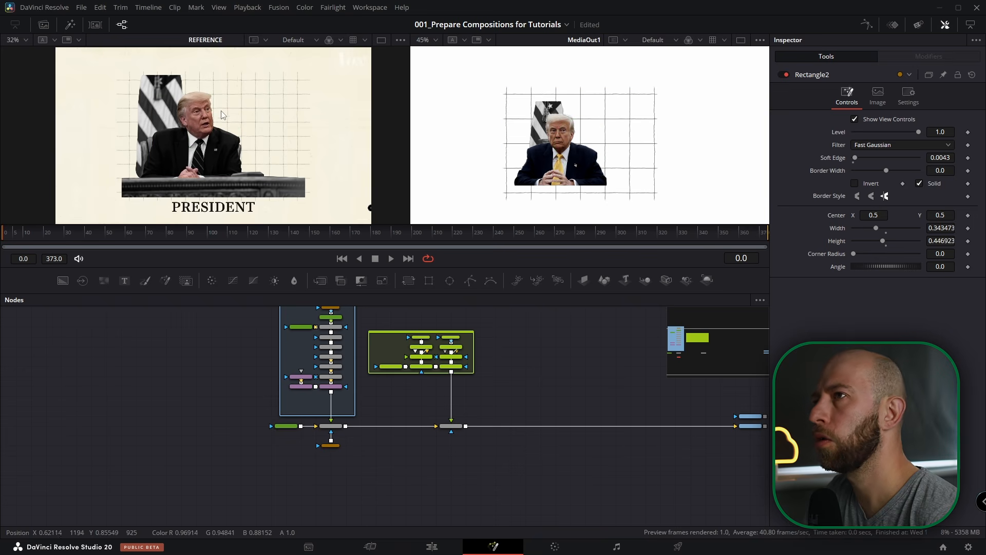
- Scale down the grid at Merge1_1 and refit Rectangle2 to about 0.320 by 0.342, Center Y 0.517, Soft Edge 0.0268
scroll(327, 391, up, 8)
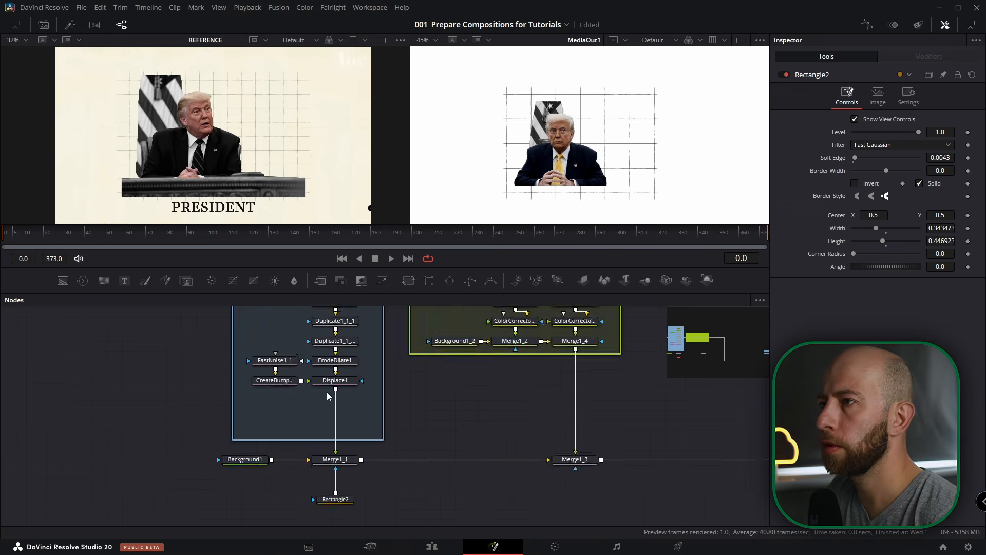
scroll(321, 356, down, 5)
click(335, 448)
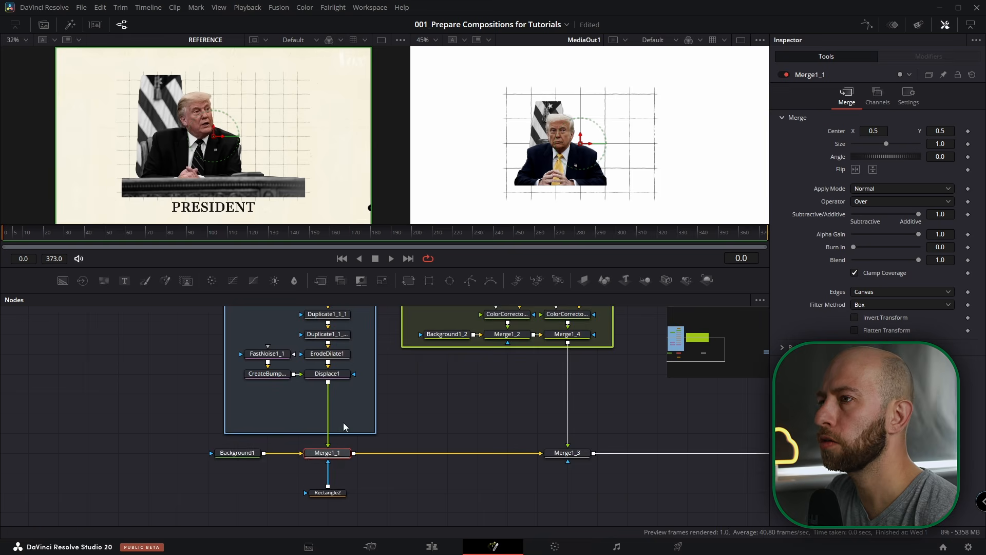
scroll(314, 458, down, 4)
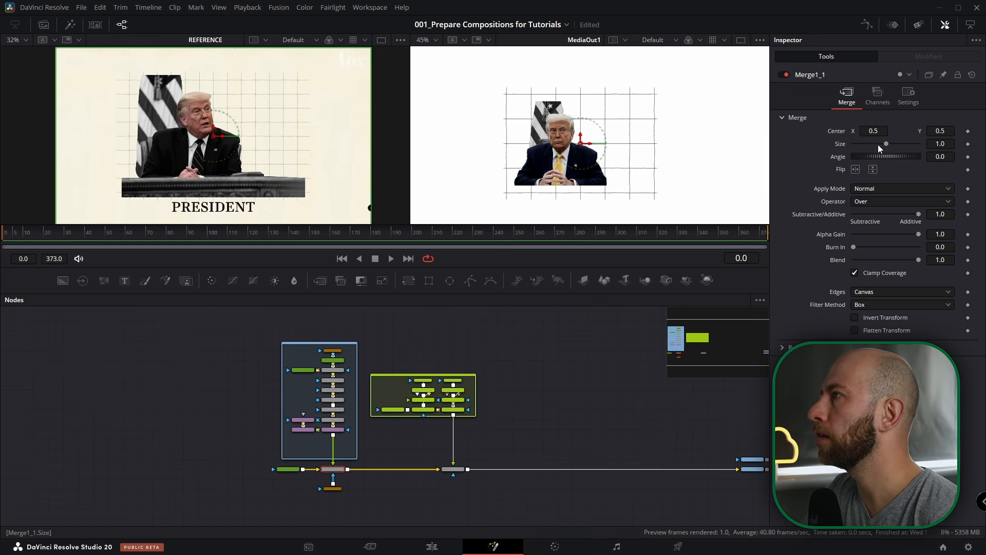
drag(942, 146, 691, 186)
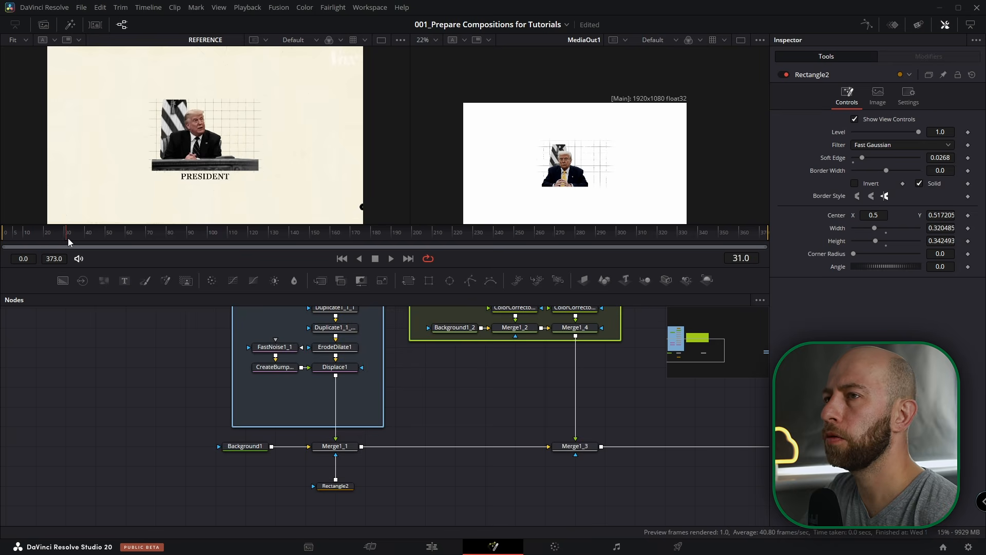
- Move the white Background1 node farther from Merge1_1 and rename it BG_Beige
scroll(482, 367, up, 3)
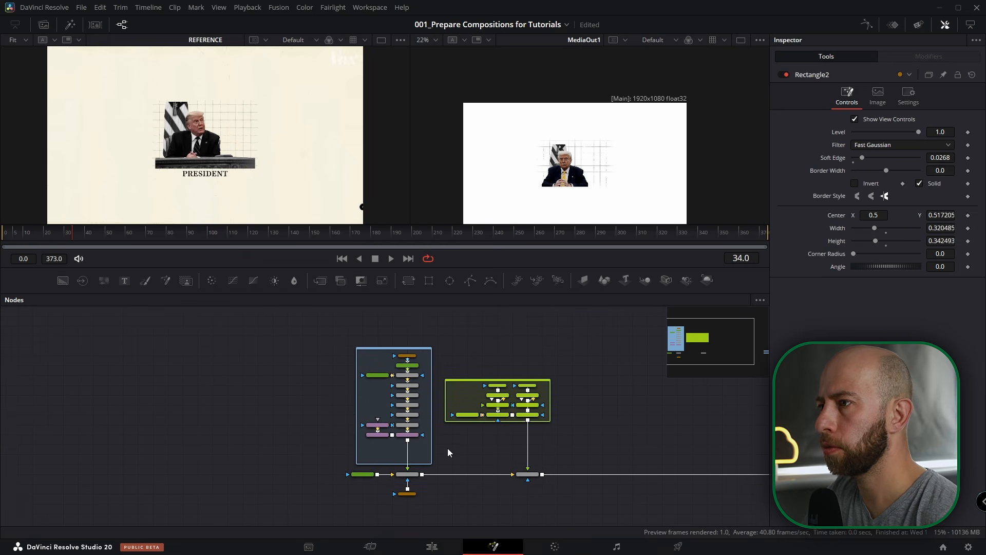
drag(367, 476, 304, 483)
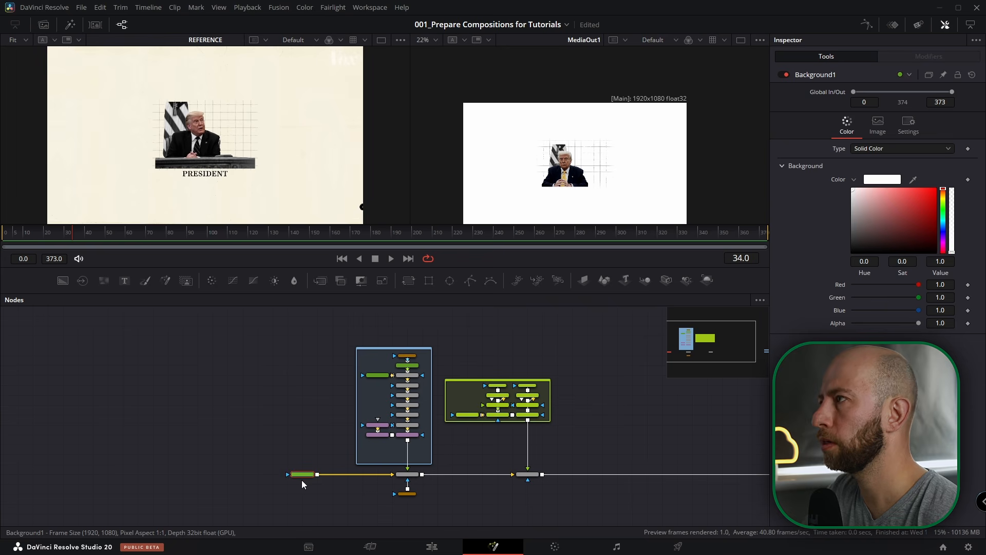
scroll(347, 483, down, 2)
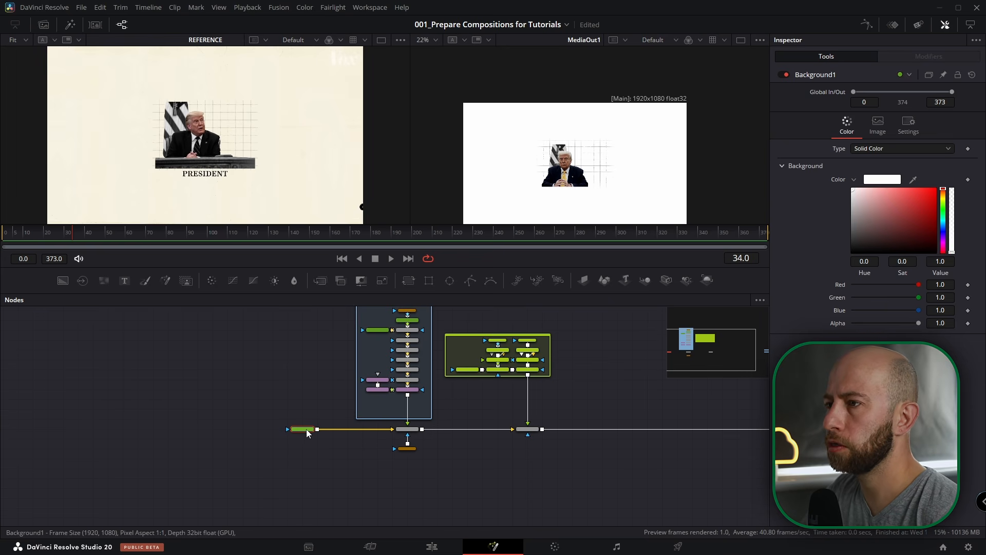
scroll(305, 434, up, 2)
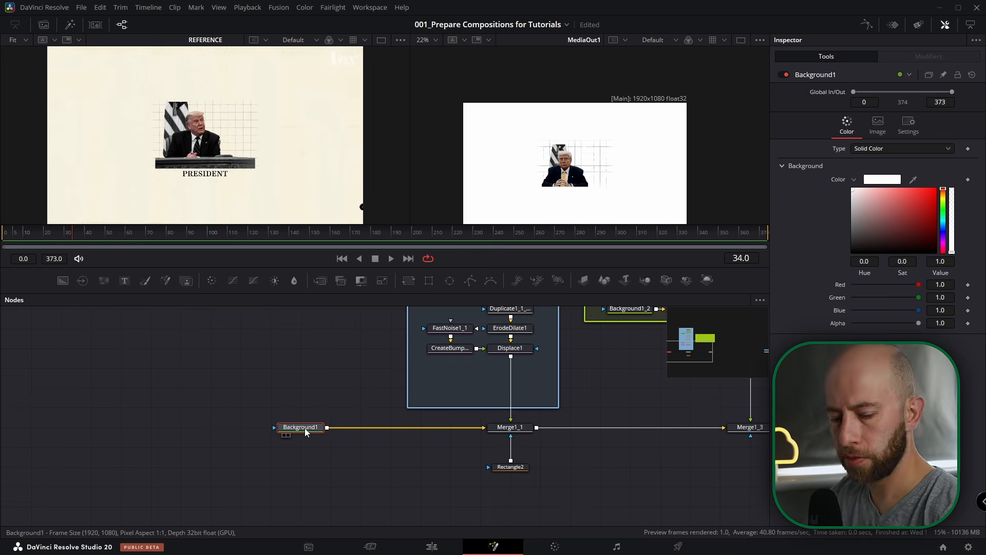
key(F2)
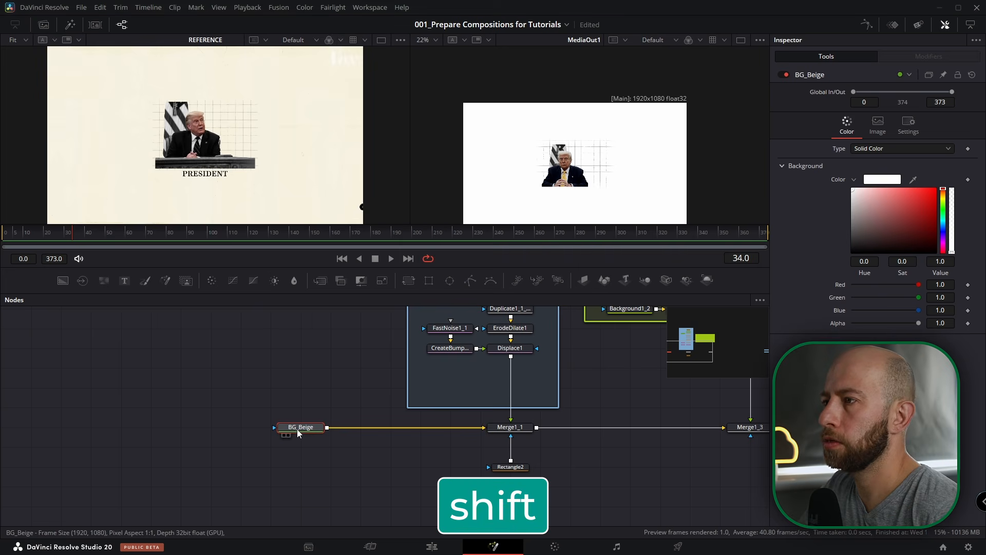
- Replace BG_Beige at Merge1_1 with a new fully transparent Background, and connect BG_Beige to MediaOut1 in place of Merge1_3
drag(298, 433, 328, 493)
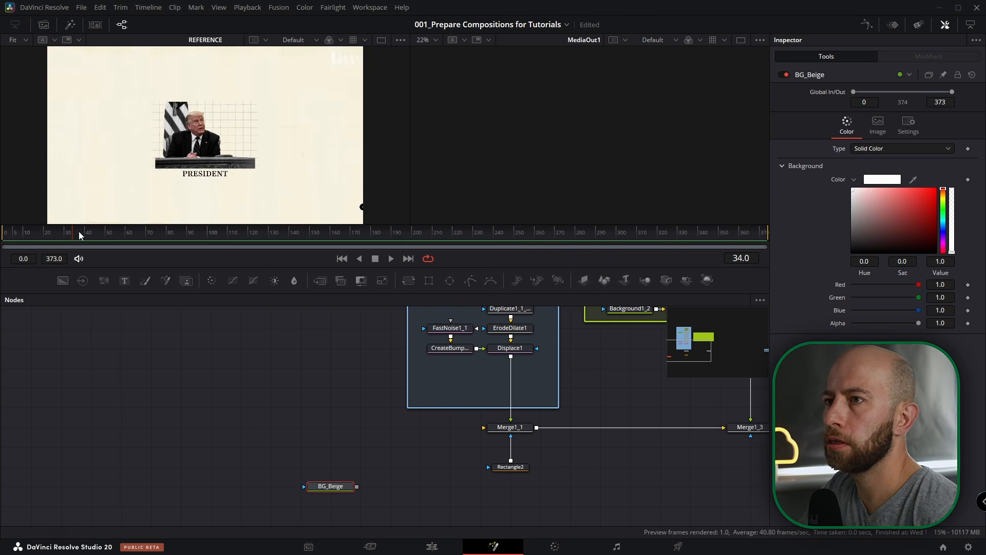
drag(61, 280, 486, 429)
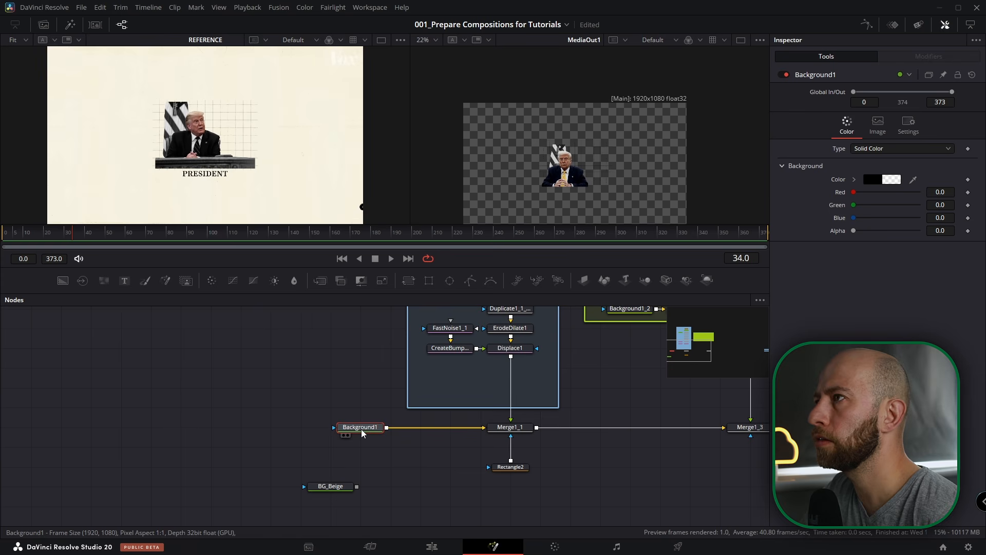
scroll(533, 403, down, 5)
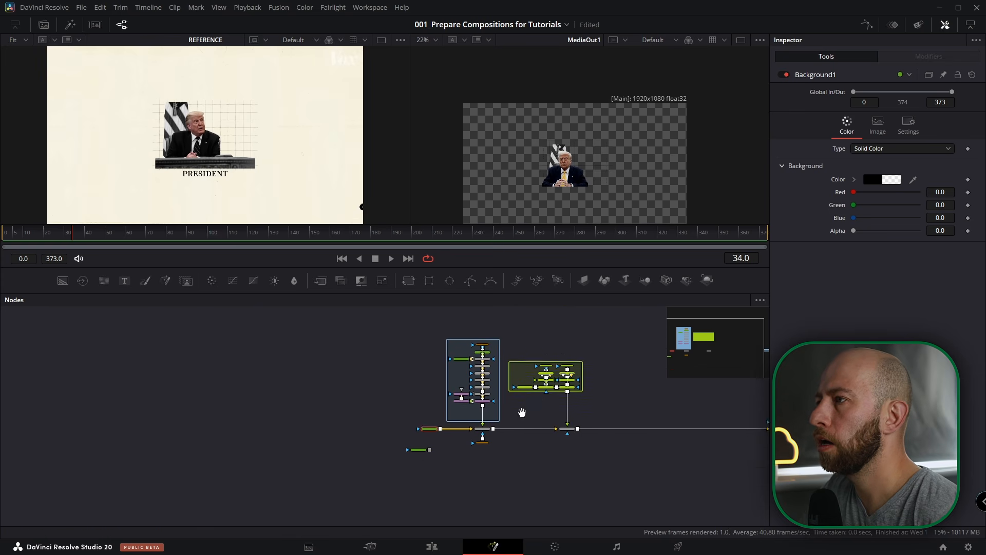
drag(567, 353, 397, 459)
drag(472, 442, 193, 424)
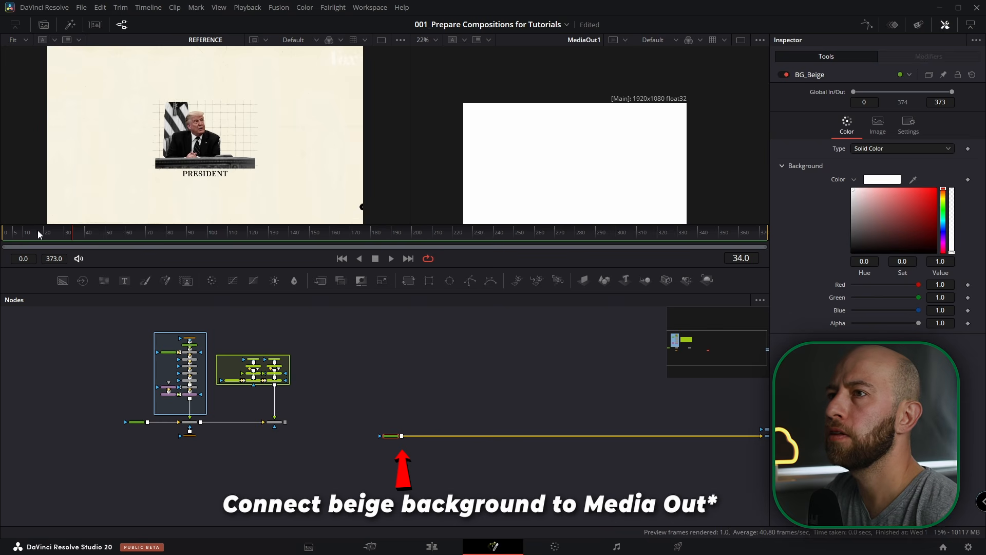
- Go to the Congress shot at frame 96 and add the congress image from the VOX images bin as a node named congress
drag(38, 233, 161, 233)
scroll(104, 88, up, 5)
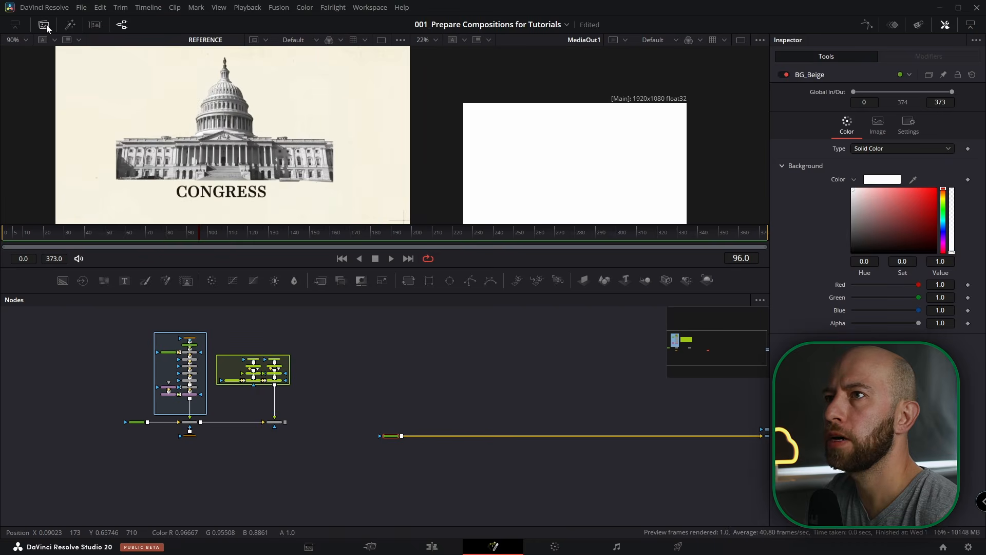
click(44, 24)
drag(105, 87, 592, 419)
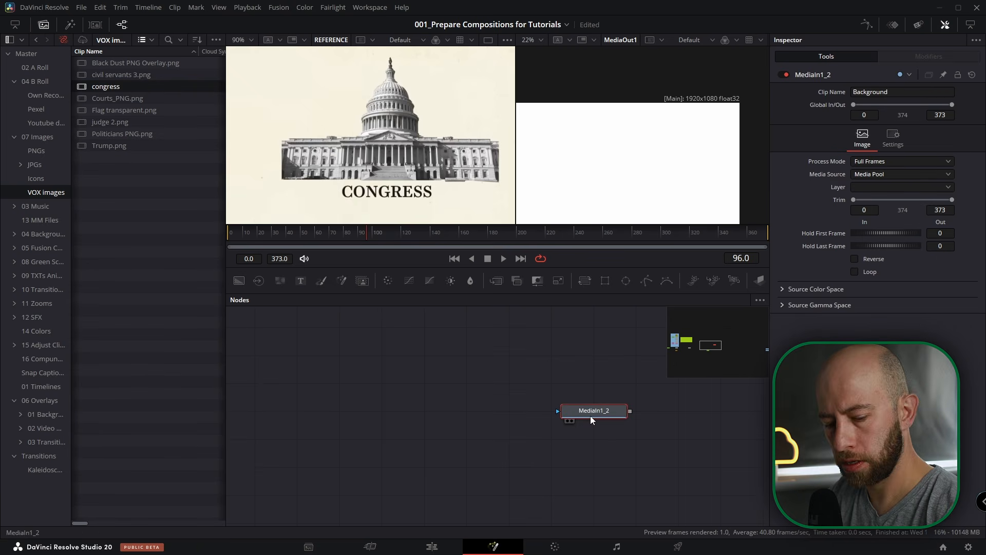
key(F2)
text(congress)
key(Return)
- Merge the congress node over the transparent Background1_3, and merge that result over BG_Beige
scroll(591, 415, down, 2)
drag(570, 402, 590, 388)
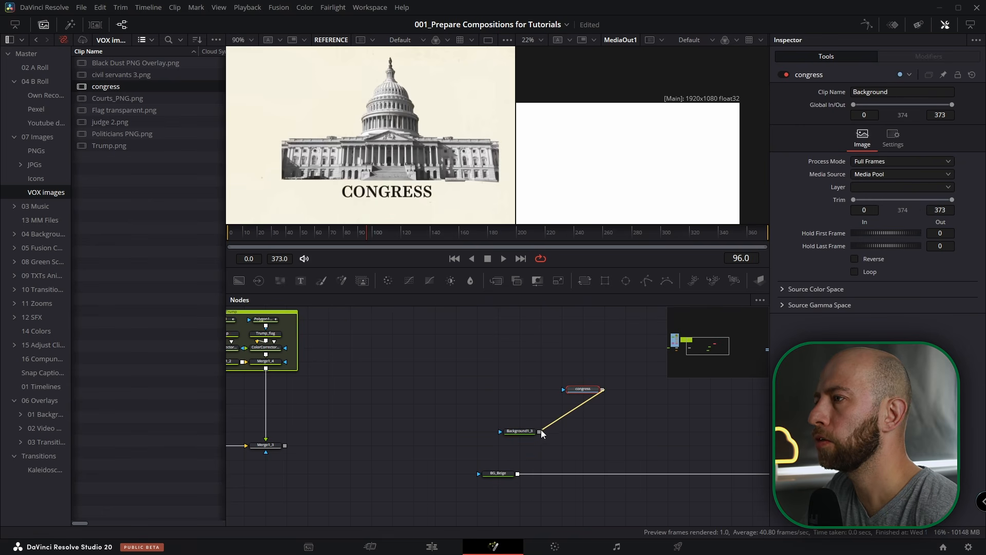
drag(541, 432, 539, 431)
drag(517, 478, 518, 478)
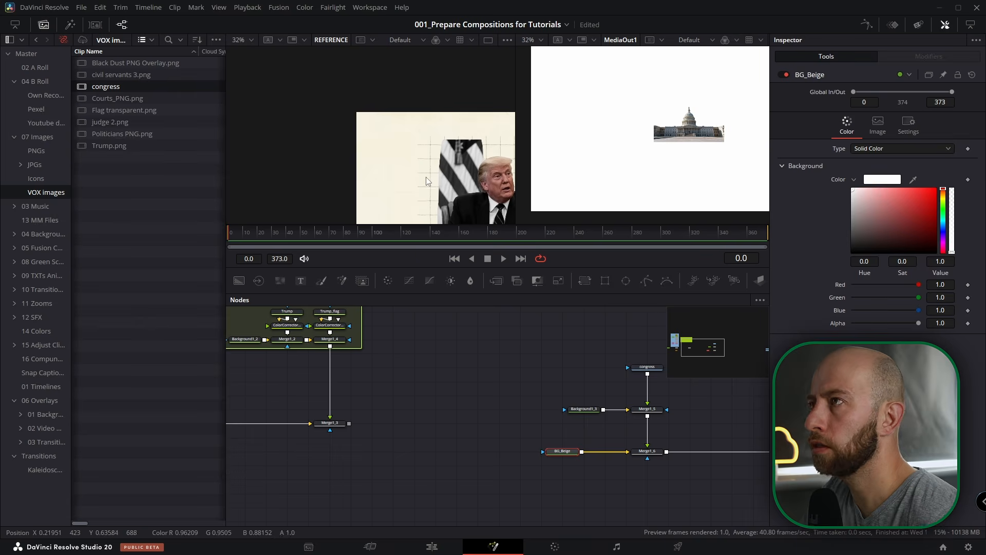
- Set BG_Beige's color by sampling the cream paper background in the reference
key(ctrl+f)
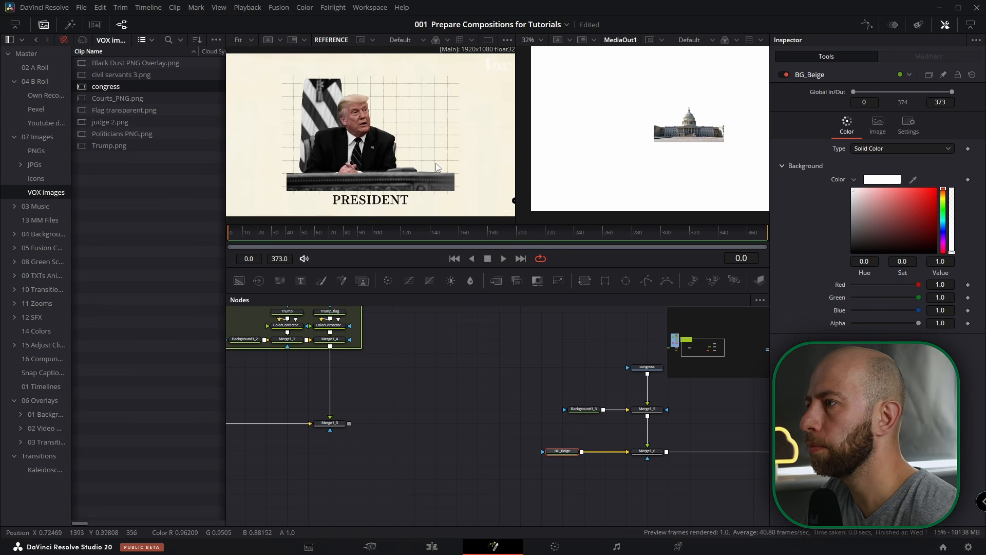
scroll(566, 451, up, 2)
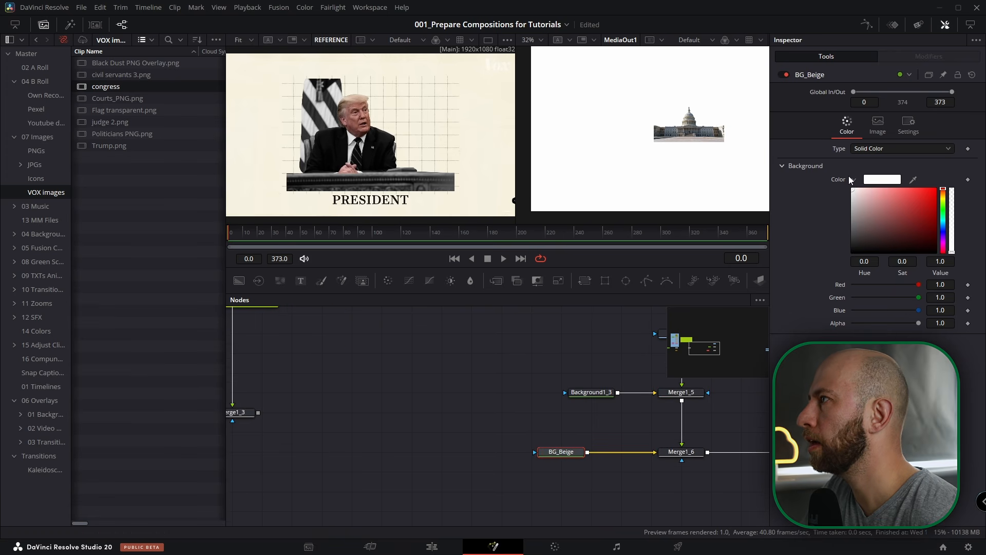
drag(914, 181, 505, 153)
scroll(409, 383, down, 2)
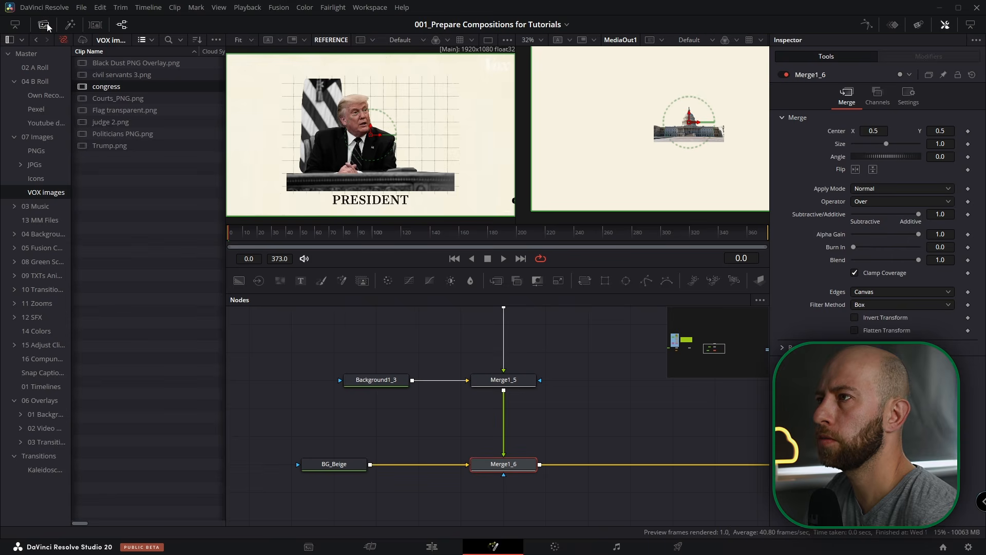
- Compare with the reference at frame 78 and insert a ColorCorrector after the congress node with Saturation 0 and tonal adjustments
click(46, 24)
click(161, 280)
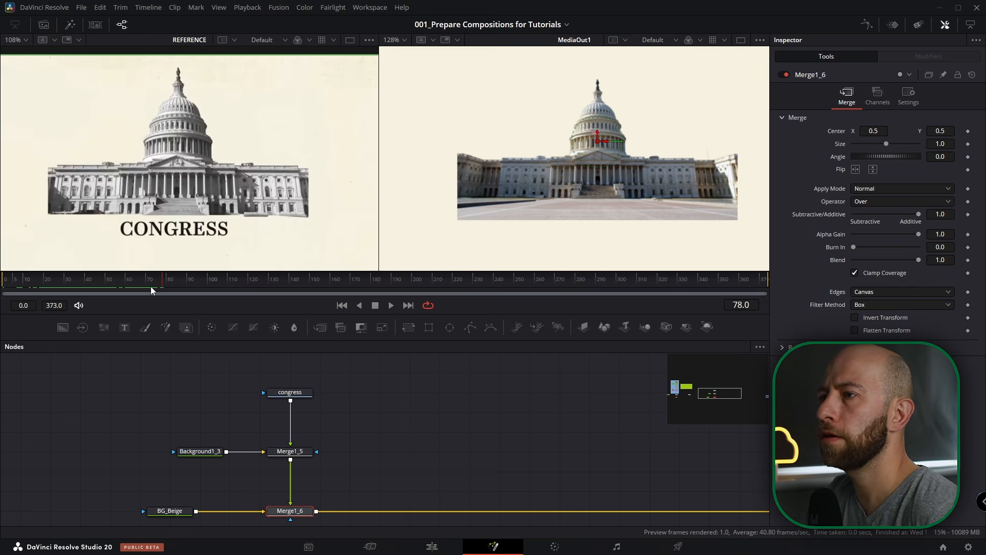
mouse_move(295, 398)
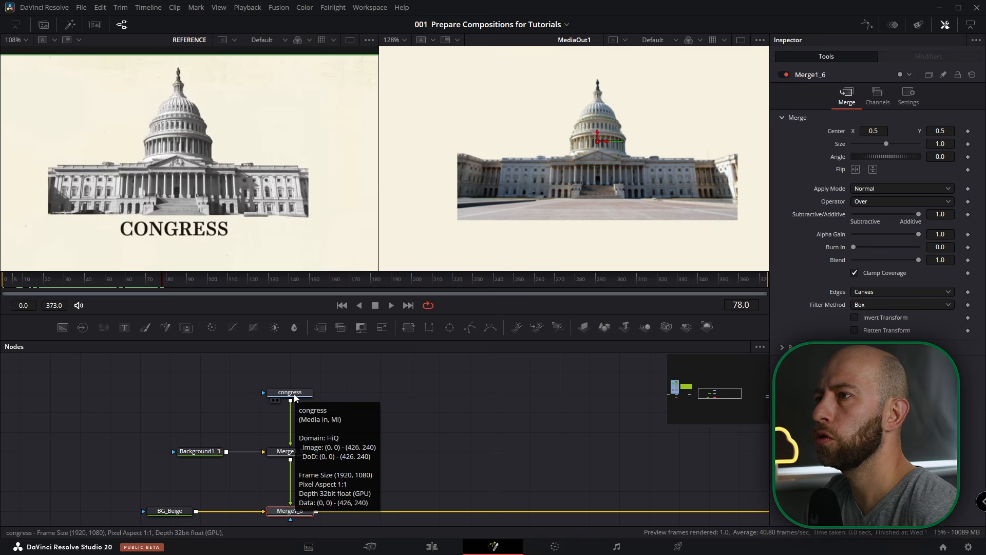
click(295, 395)
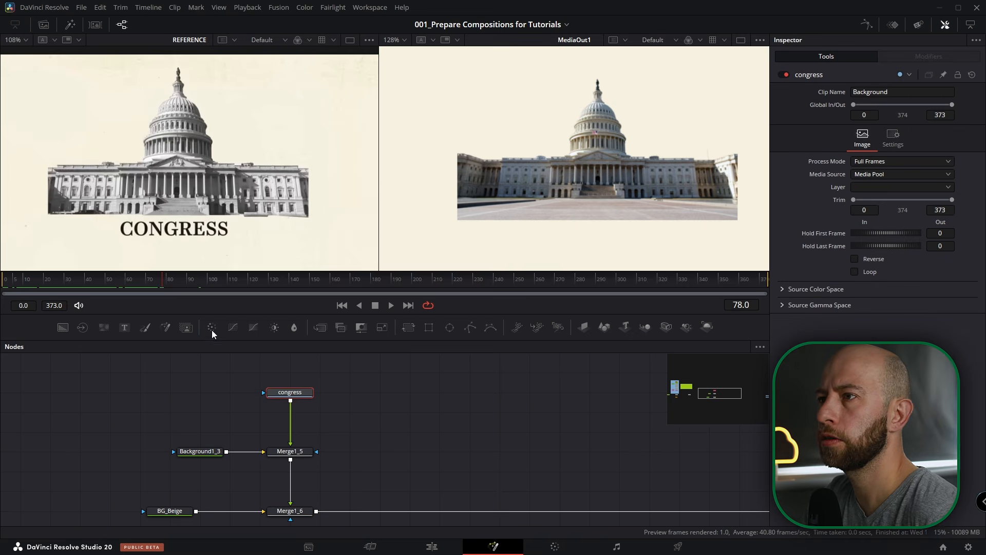
click(211, 329)
drag(867, 360, 871, 360)
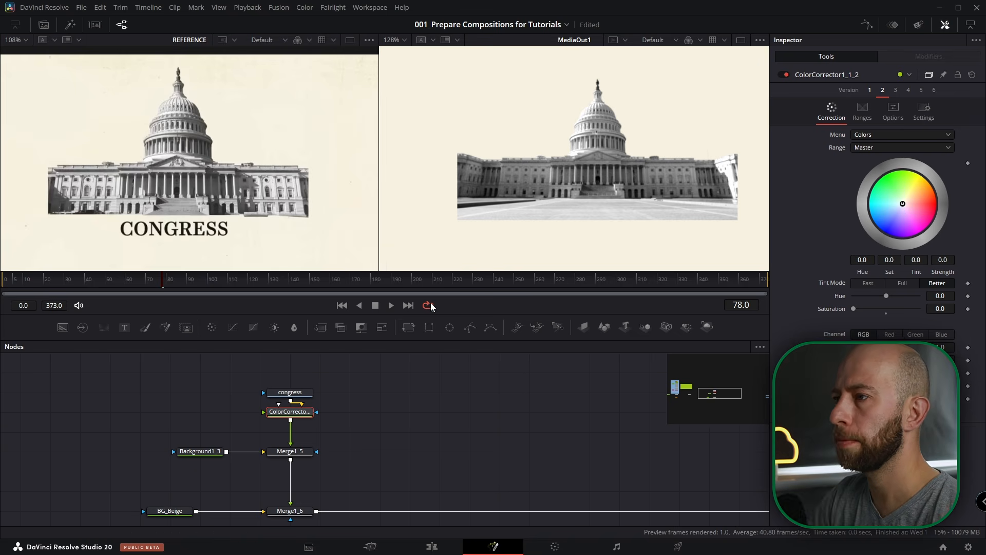
- Add a Polygon mask to Merge1_5 outlining the dome and central facade, cutting off the outer wings and forecourt
click(416, 472)
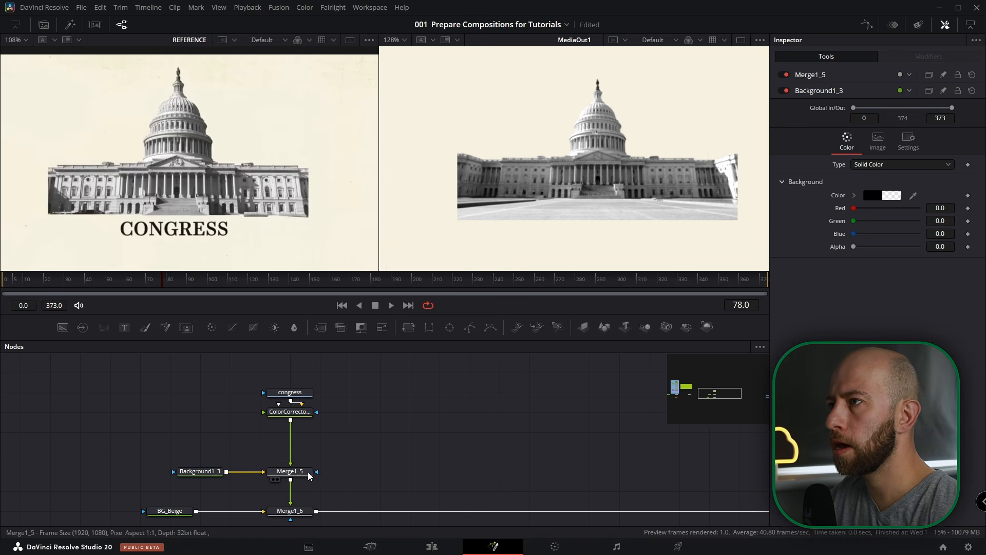
click(309, 472)
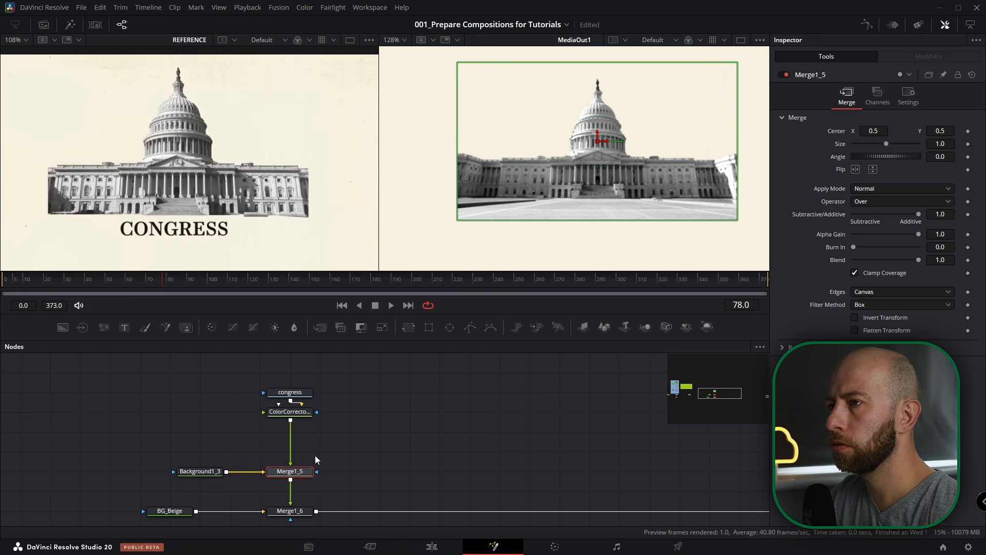
drag(470, 332, 355, 472)
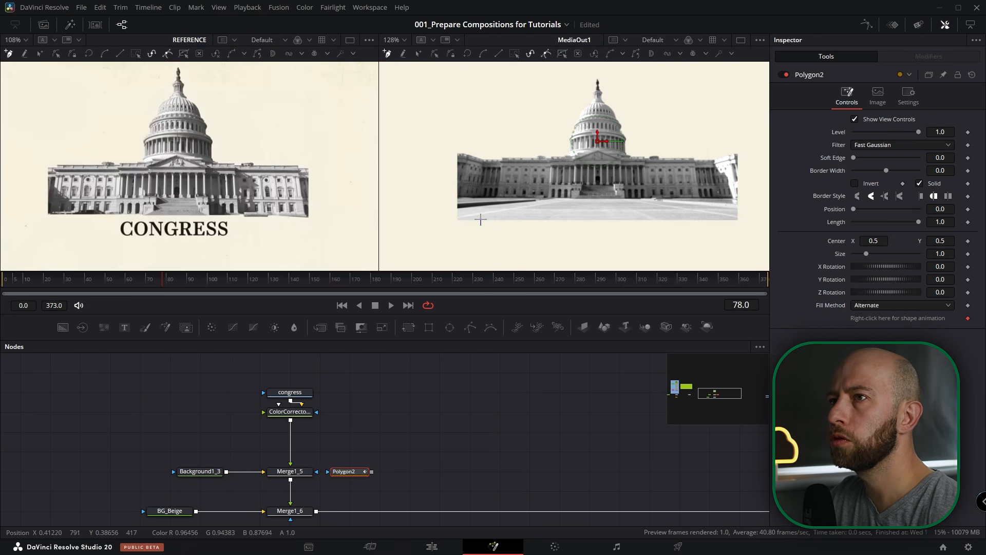
scroll(499, 153, up, 5)
click(503, 153)
drag(506, 222, 509, 148)
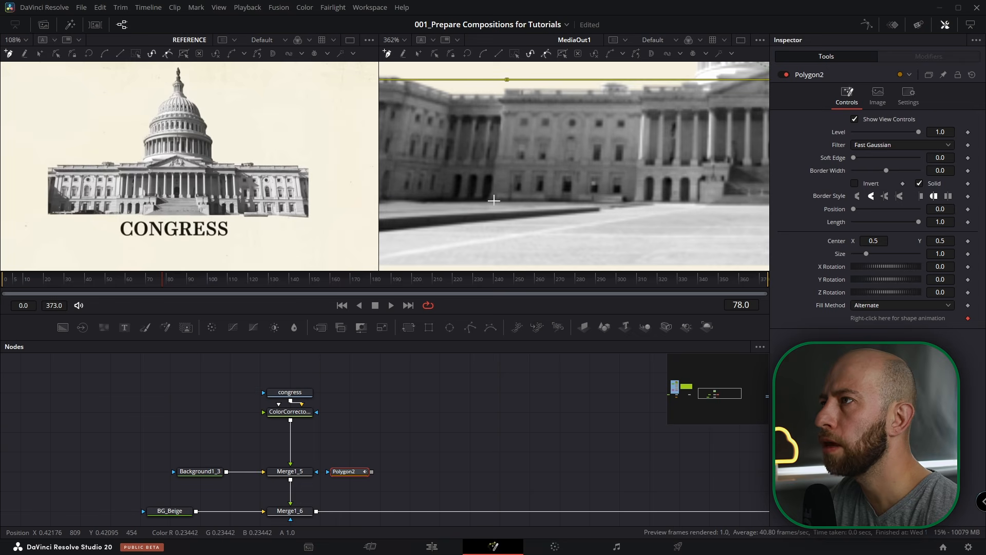
click(490, 201)
scroll(501, 215, down, 2)
scroll(517, 213, up, 2)
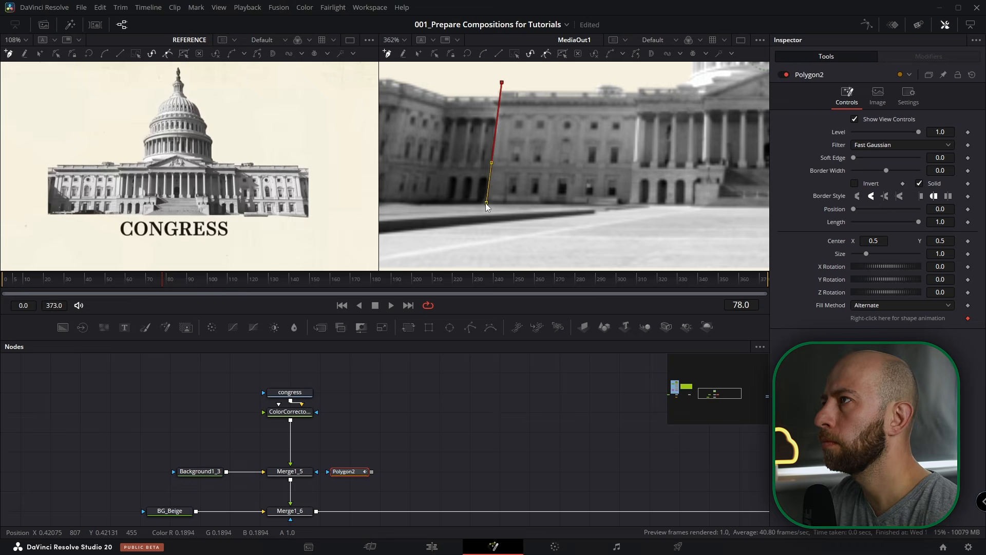
scroll(487, 205, down, 2)
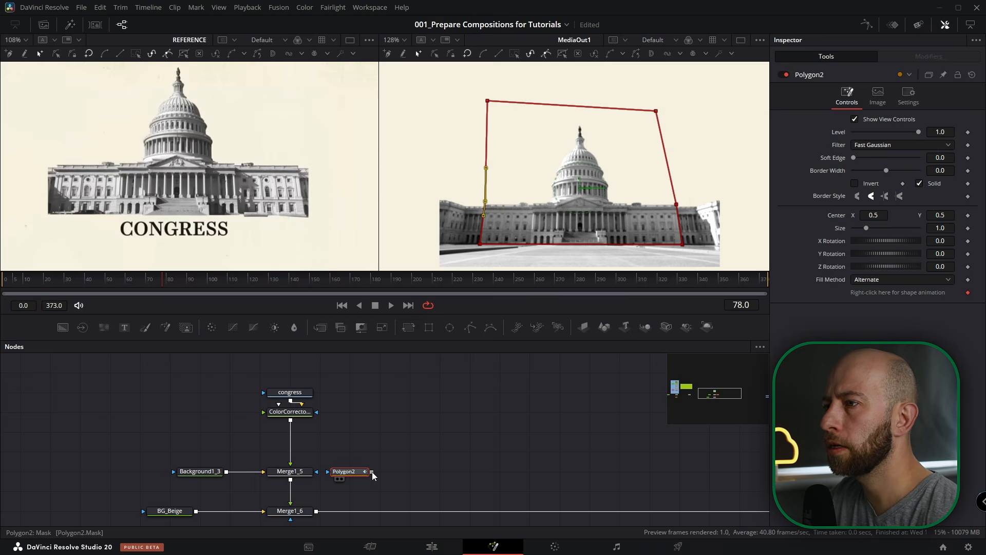
drag(371, 471, 303, 476)
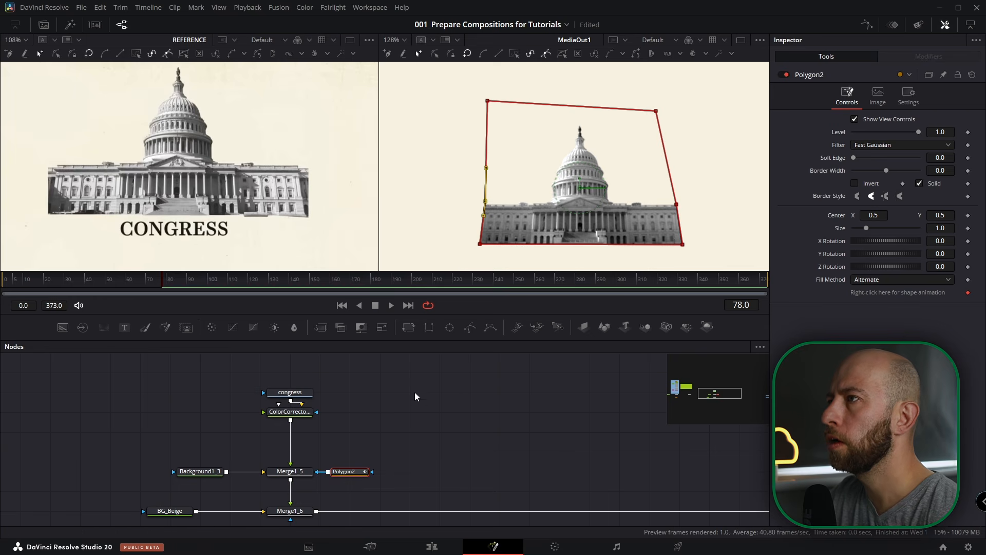
- Hide Polygon2's view controls and set its Soft Edge to 0.0014
click(506, 390)
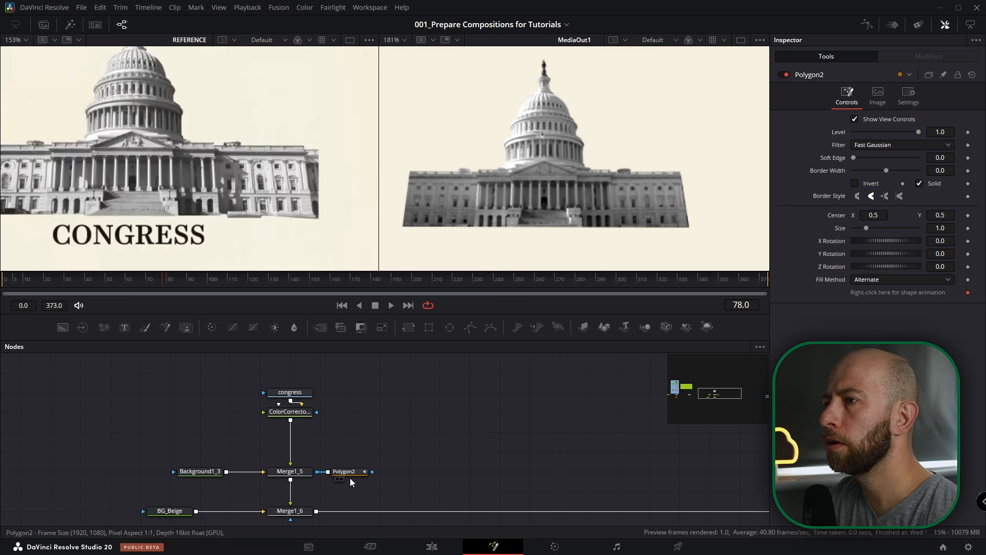
click(351, 474)
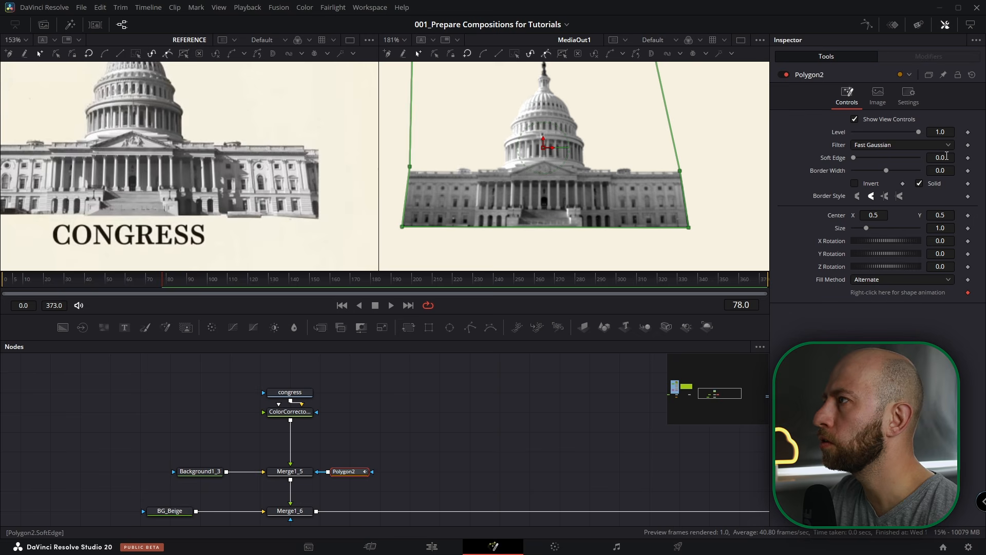
click(855, 119)
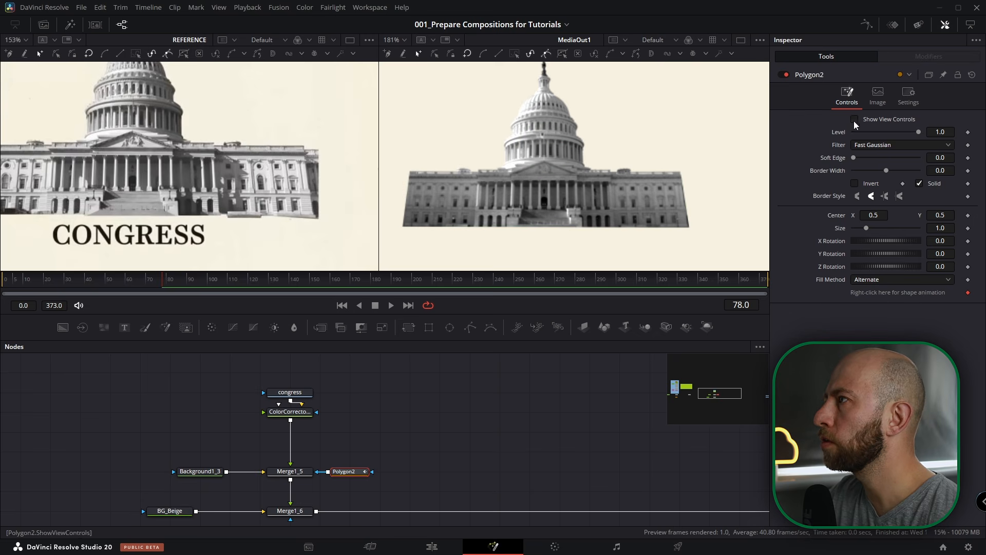
text(014)
key(Return)
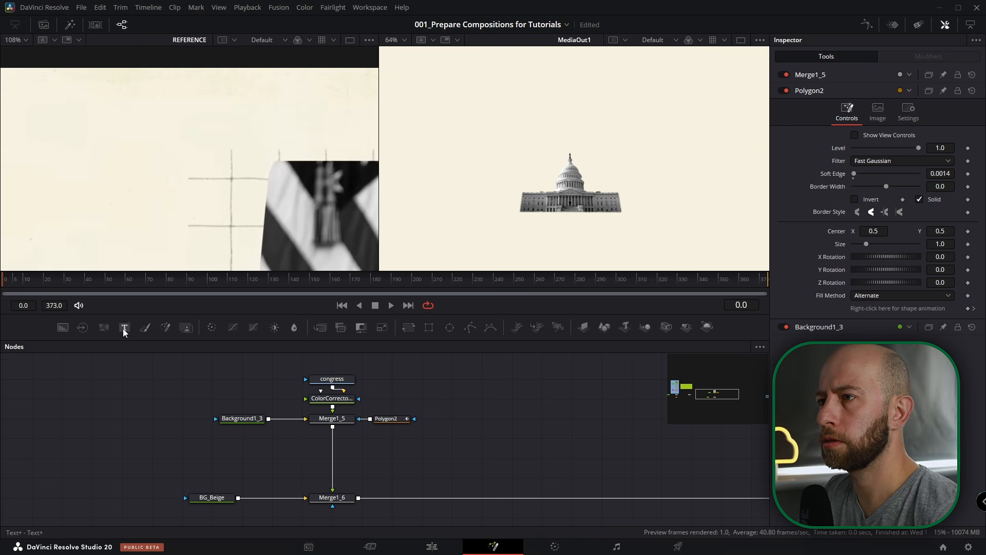
- Add a Text+ node below Background1_3 reading CONGRESS in the DM Serif Display Regular font
drag(124, 327, 242, 446)
text(CONGRESS)
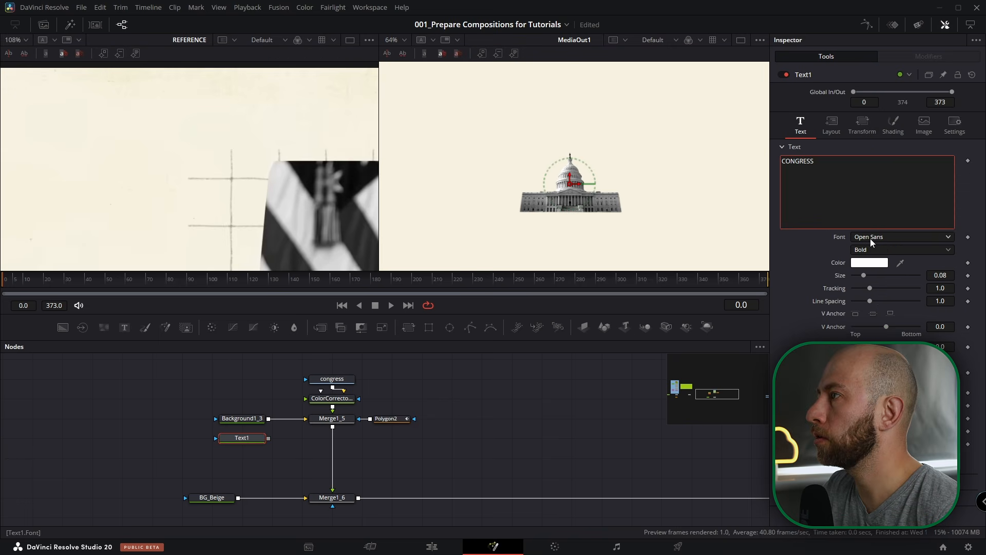
click(870, 239)
text(dm)
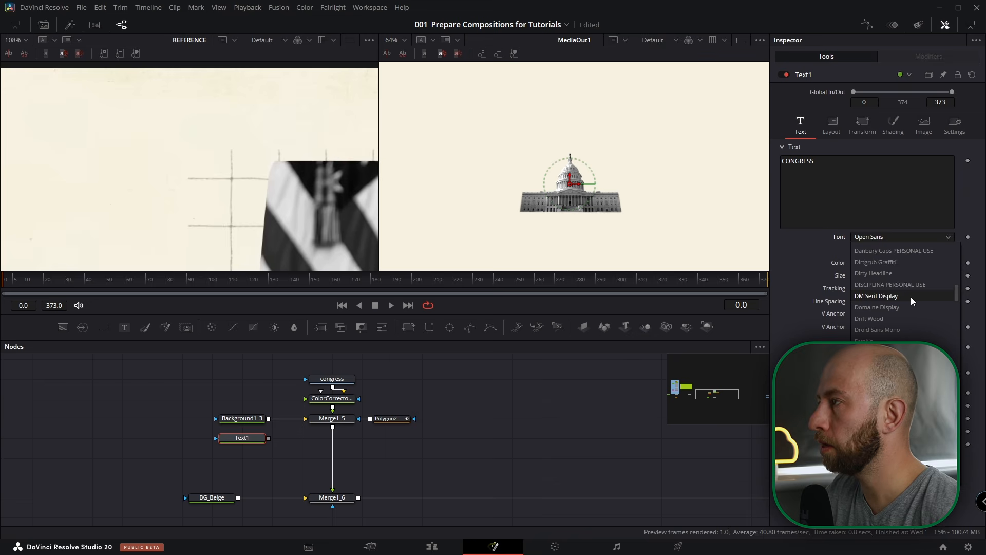
click(908, 295)
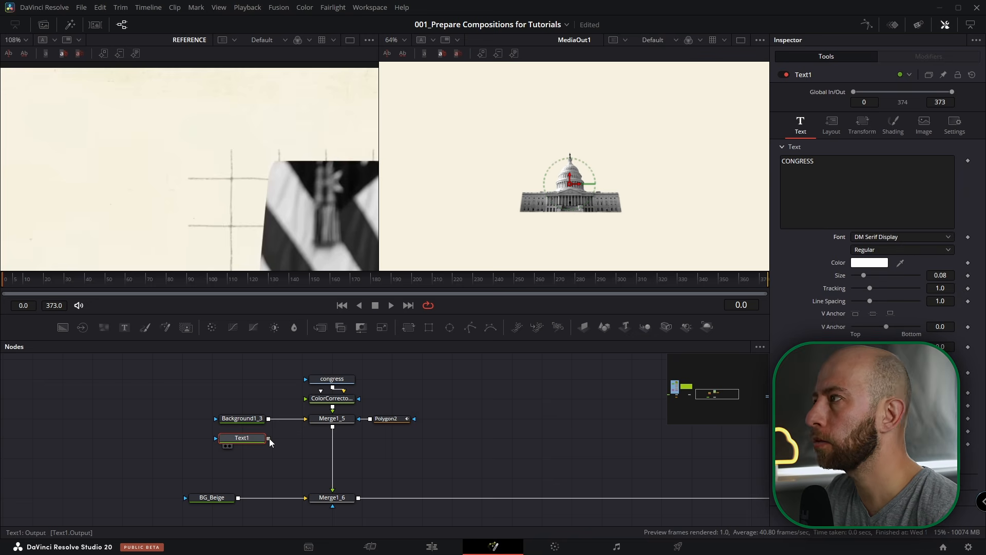
- Merge the CONGRESS text over Merge1_5 and style it black at Size 0.0362, placed just beneath the building
drag(269, 438, 331, 434)
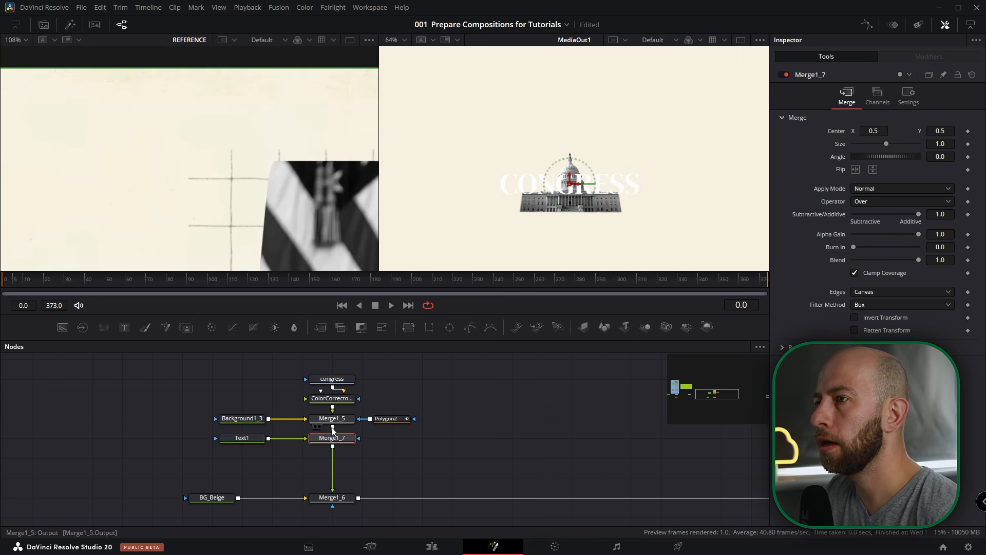
click(249, 440)
click(855, 264)
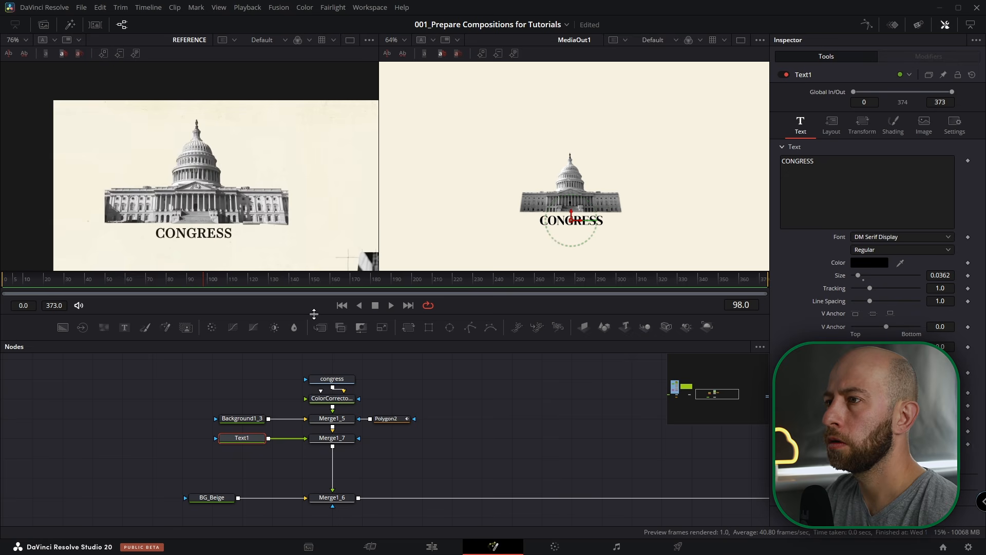
- Wrap all the Congress nodes, including BG_Beige and Merge1_6, in an Underlay
scroll(405, 439, down, 4)
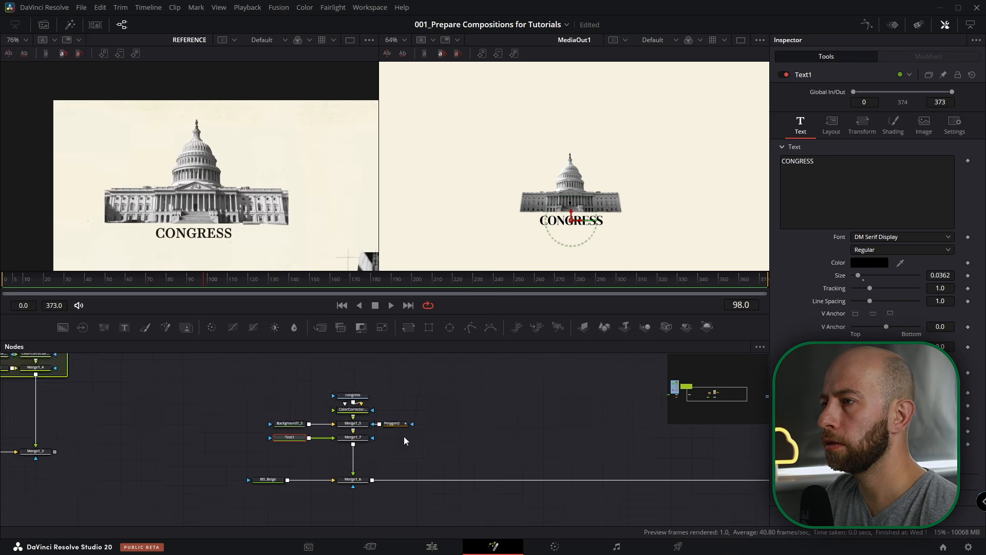
drag(417, 450, 507, 422)
scroll(409, 437, up, 1)
scroll(506, 423, down, 2)
drag(532, 389, 428, 458)
key(shift+space)
text(under)
key(Return)
- Color the new underlay orange and rename it Underlay_CONGRESS
scroll(453, 414, up, 4)
right_click(458, 386)
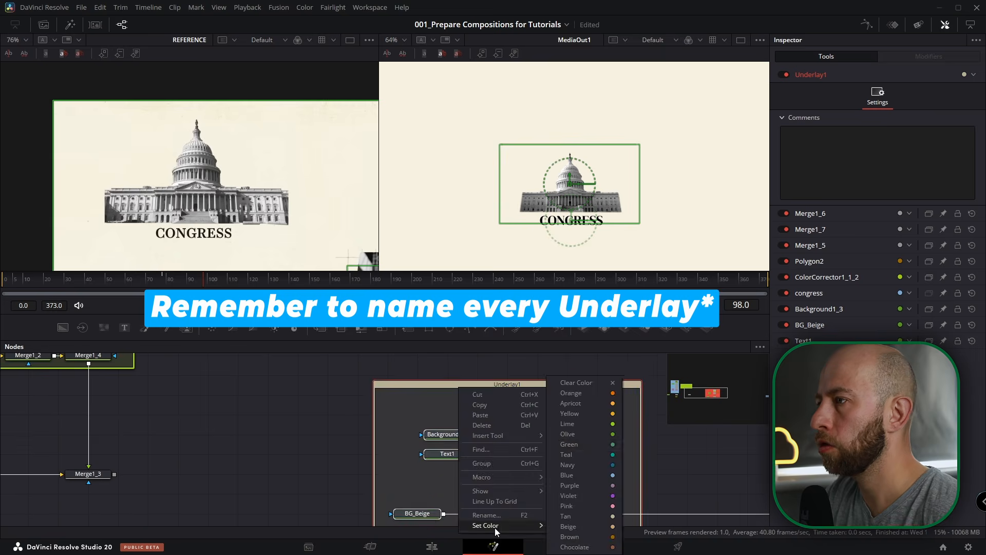
mouse_move(495, 529)
click(570, 395)
click(497, 386)
key(F2)
text(Underlay_CONGRESS)
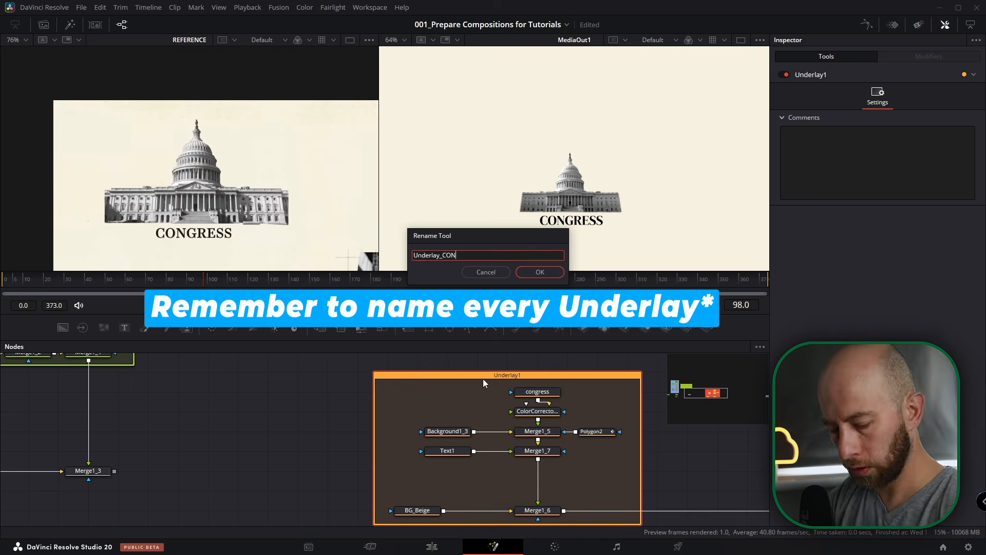
key(Return)
- Detach the Congress group from MediaOut1 and move it below the earlier node groups, with BG_Beige and Merge1_6 outside the underlay
scroll(544, 397, down, 5)
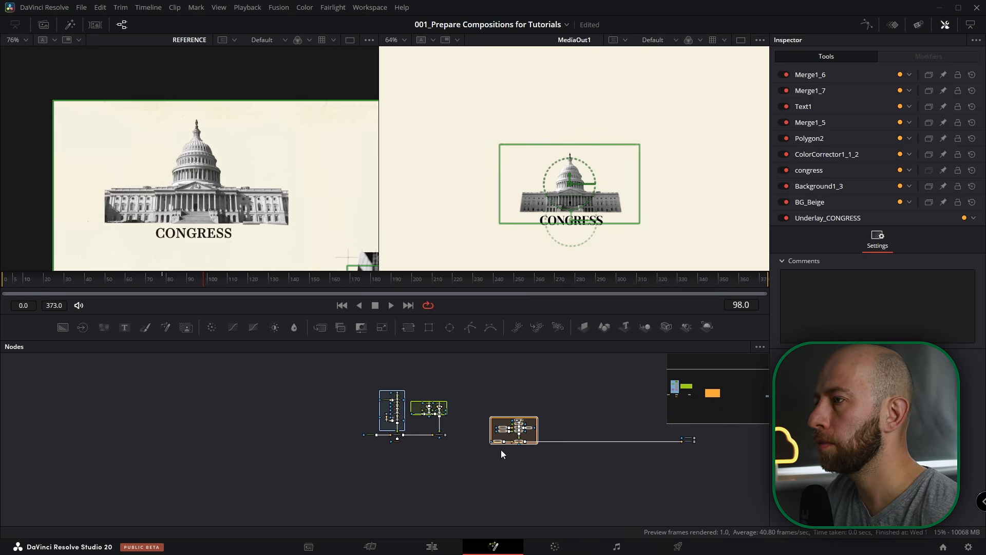
scroll(502, 445, up, 5)
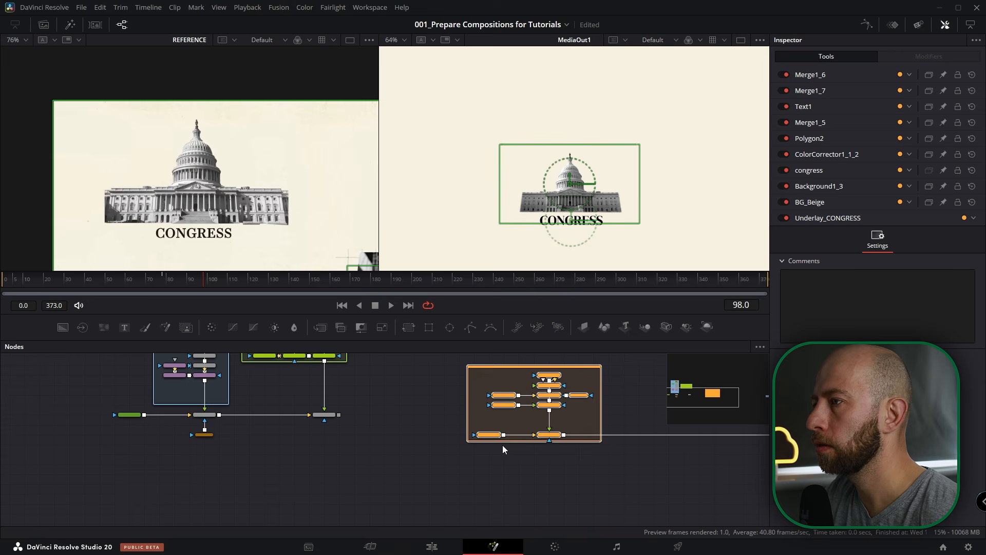
drag(496, 439, 173, 517)
drag(291, 439, 313, 393)
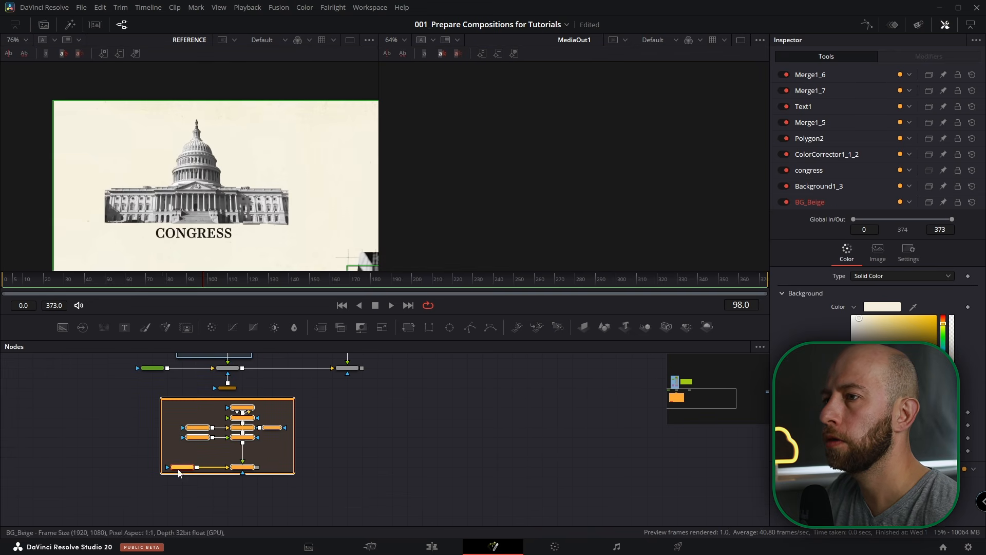
drag(181, 474, 182, 501)
scroll(304, 454, down, 3)
- Add a new transparent Background node feeding MediaOut1 and bring the courts section of the reference into view
drag(361, 468, 715, 442)
scroll(355, 454, up, 4)
scroll(229, 162, down, 3)
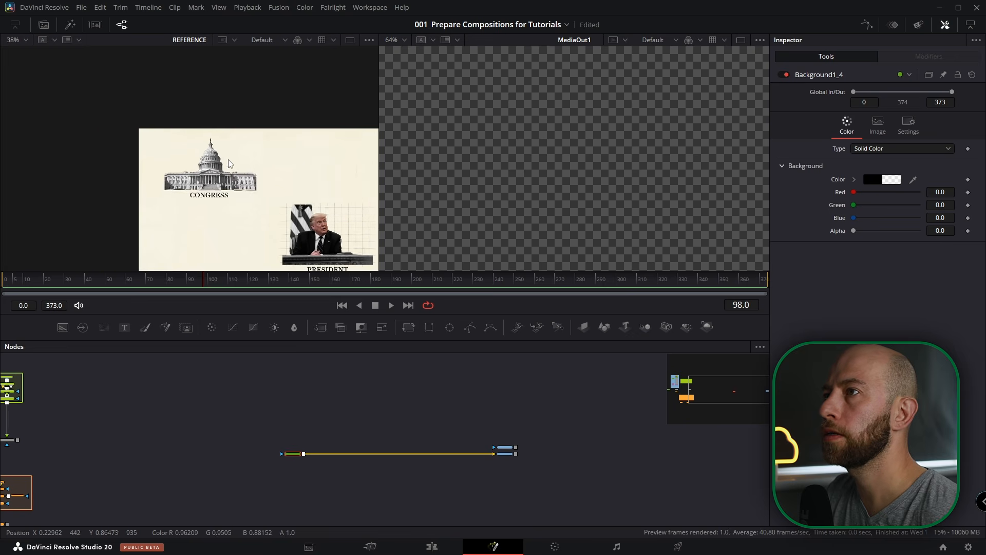
drag(270, 172, 142, 162)
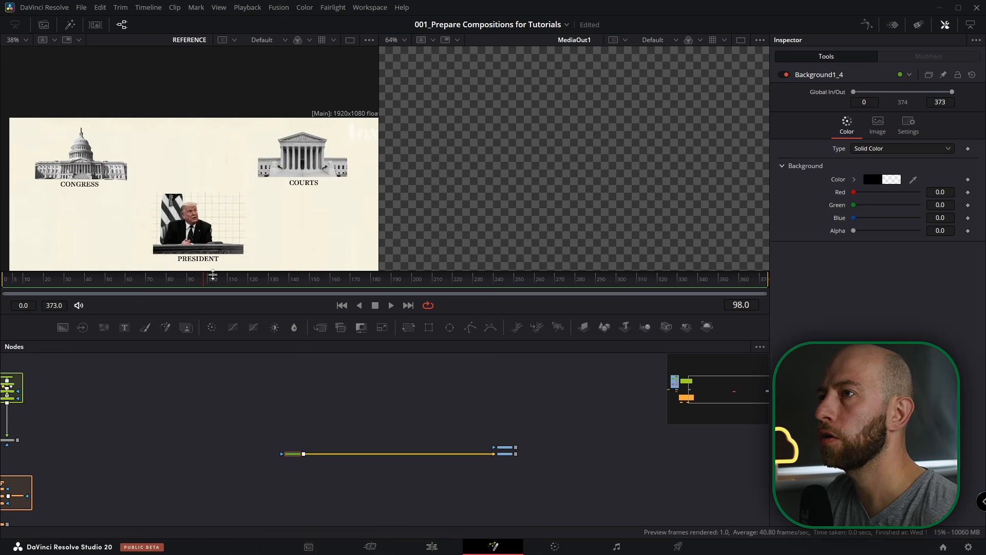
- Add Courts_PNG.png from the VOX images bin to the node graph and rename the node COURTS
drag(116, 99, 562, 420)
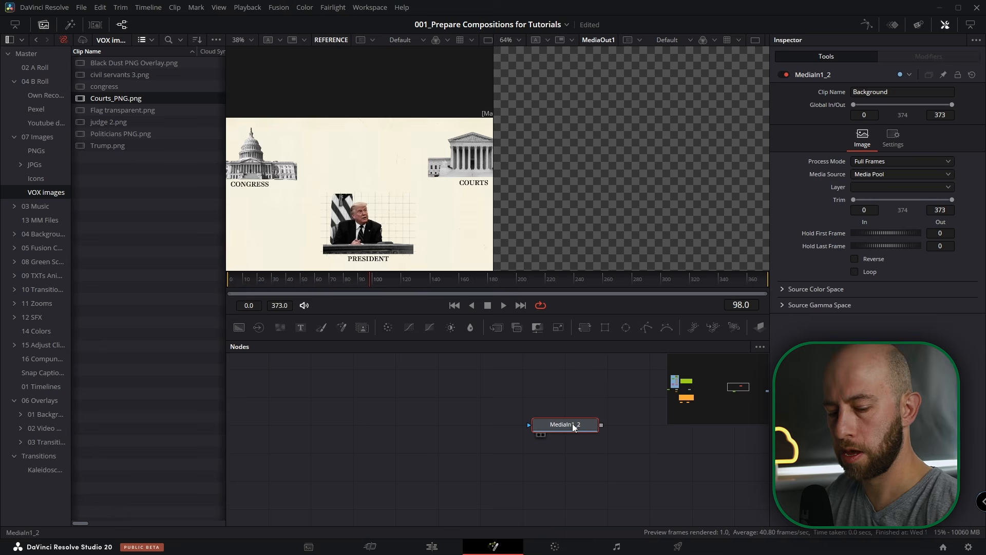
key(F2)
text(COURTS)
key(Return)
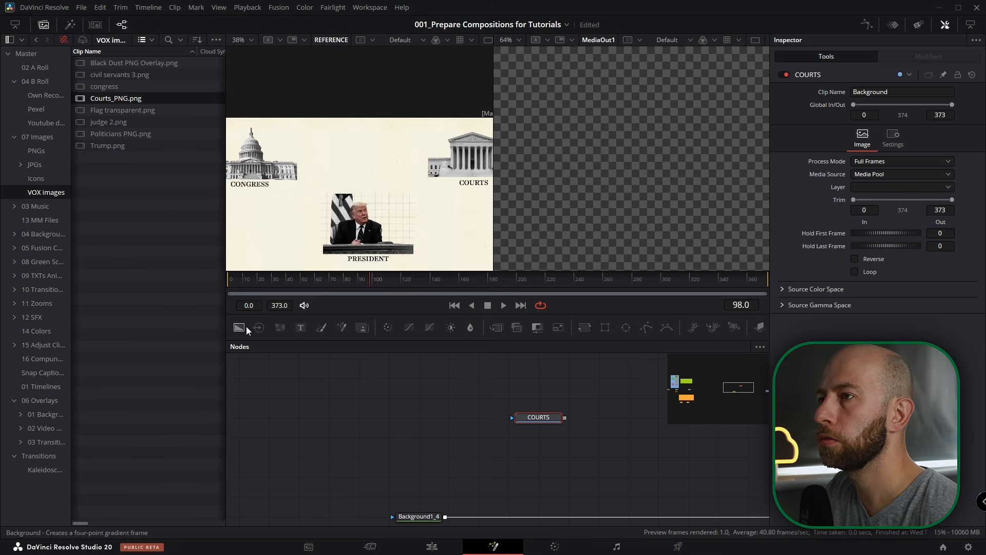
- Add a transparent Background, merge COURTS over it, and merge that result over Background1_4
drag(239, 332, 397, 434)
drag(452, 448, 452, 448)
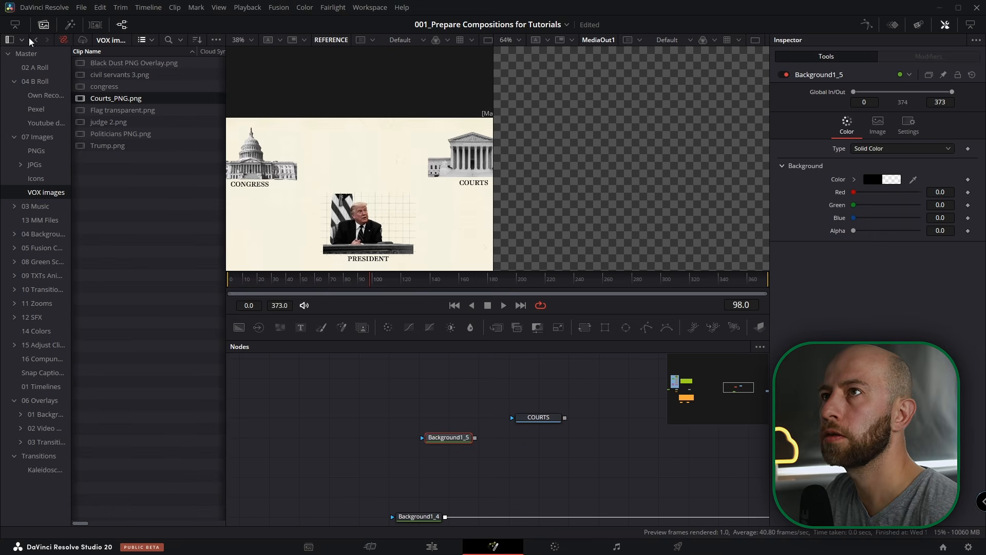
click(43, 25)
drag(312, 417, 313, 398)
drag(340, 399, 251, 438)
drag(340, 438, 221, 519)
- Copy the Congress group's ColorCorrector and Text1 nodes and paste them beside the COURTS nodes
scroll(304, 390, down, 4)
drag(231, 411, 516, 420)
drag(154, 445, 195, 332)
scroll(137, 414, up, 4)
drag(138, 414, 351, 438)
click(352, 398)
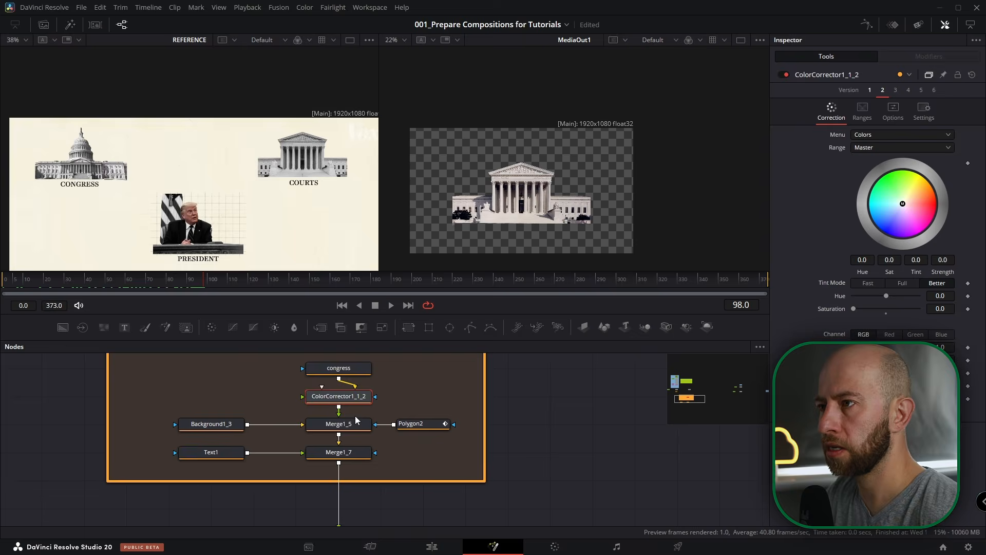
ctrl+click(217, 452)
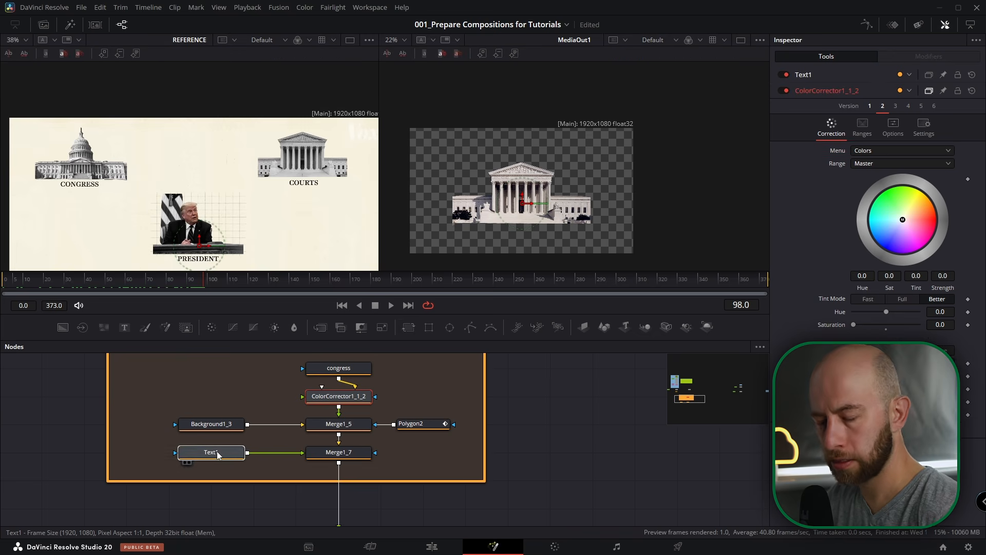
scroll(482, 430, down, 5)
drag(484, 431, 439, 449)
scroll(438, 450, up, 3)
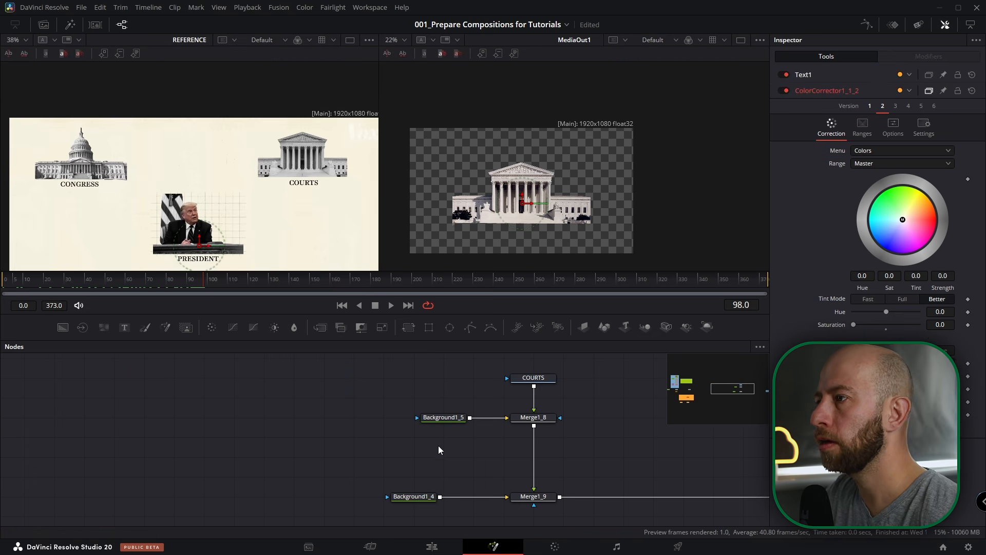
key(ctrl+v)
- Insert the pasted ColorCorrector between COURTS and Merge1_8 and show its Pre-Divide / Post-Multiply option
click(477, 439)
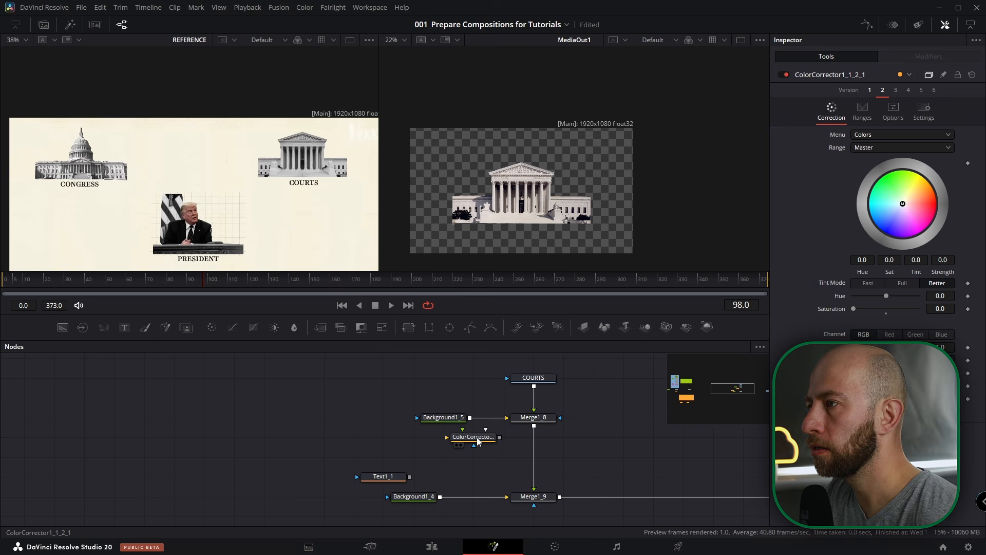
drag(477, 440, 535, 403)
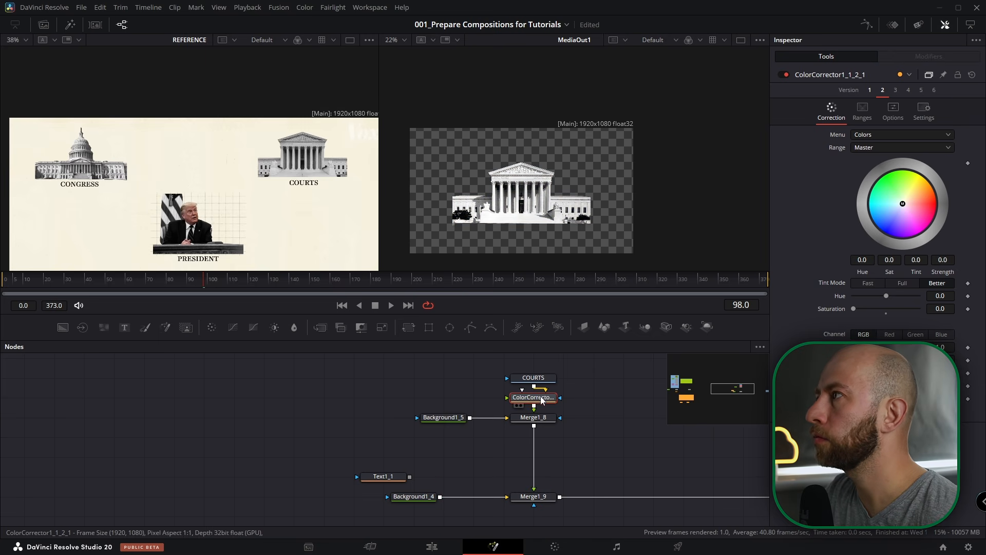
click(863, 114)
click(894, 112)
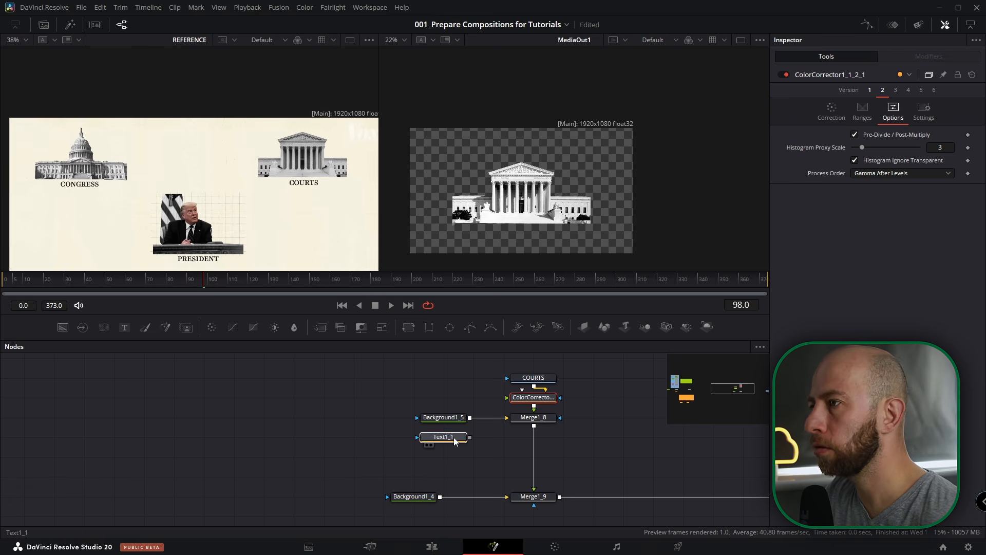
- Rename the pasted text node COURTS and merge it over the output of Merge1_8
click(443, 437)
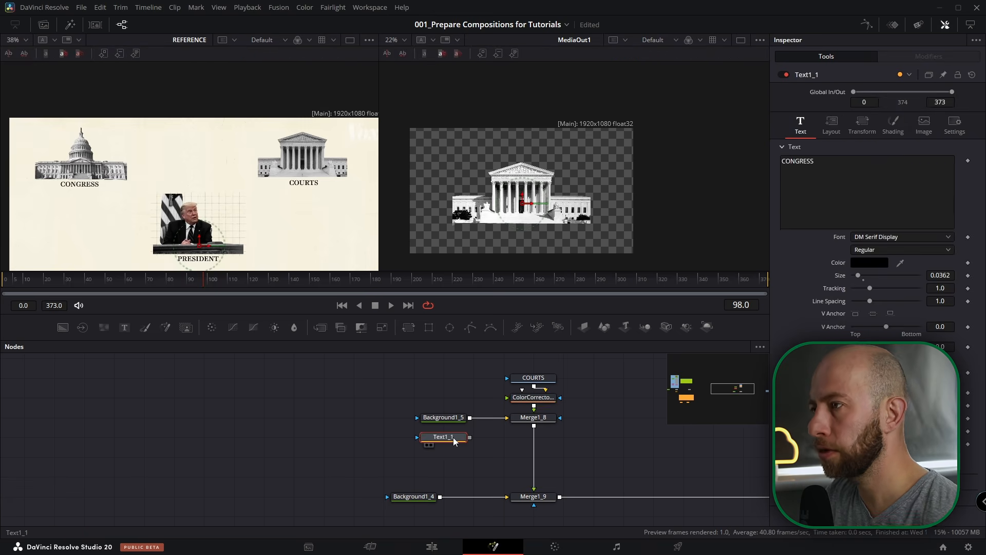
key(F2)
text(COURTS)
key(Return)
drag(470, 437, 535, 430)
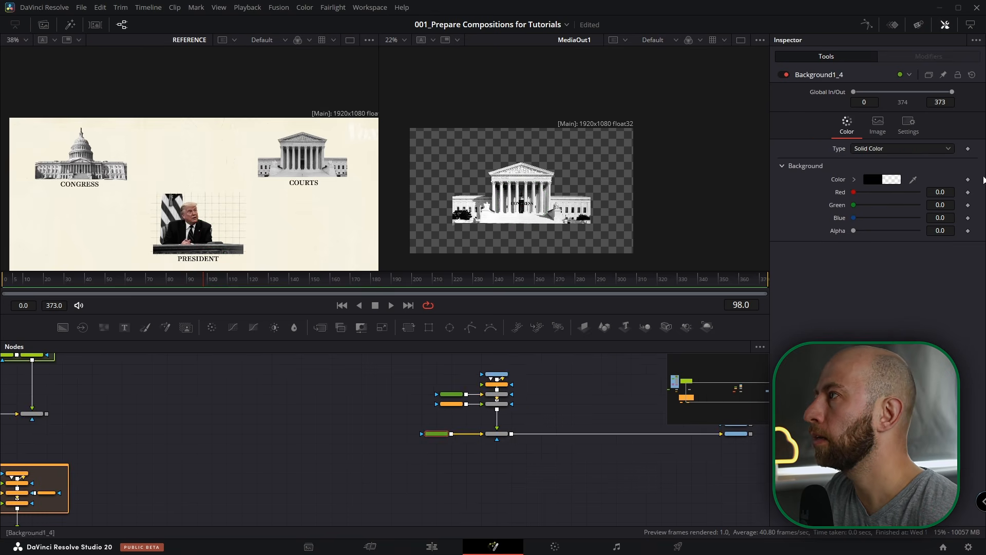
- Sample the beige of the reference picture as the colour of Background1_4
drag(914, 181, 205, 131)
drag(205, 132, 205, 132)
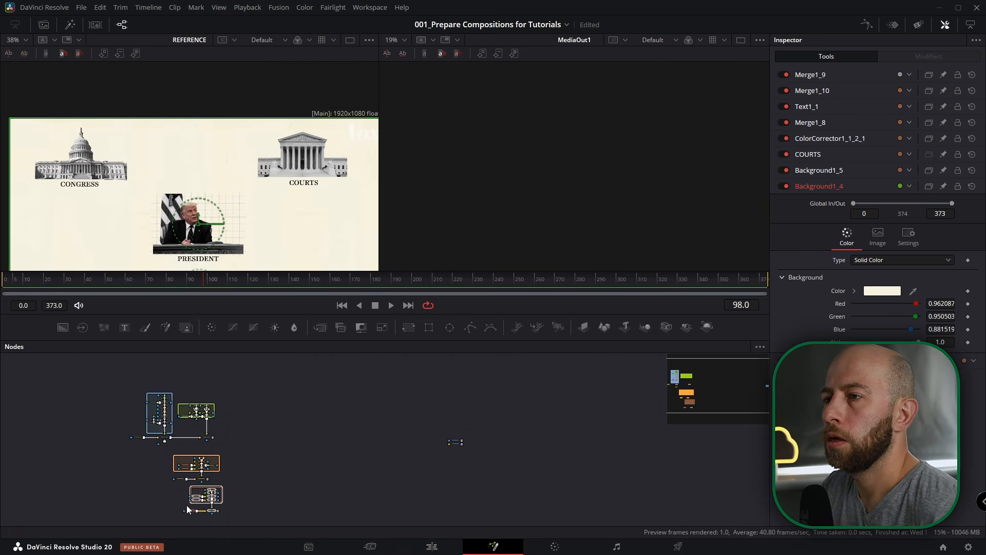
- Make Background1_4 below the COURTS group transparent by setting its alpha to 0 and its colour to black
scroll(187, 501, up, 3)
drag(201, 498, 235, 452)
click(229, 482)
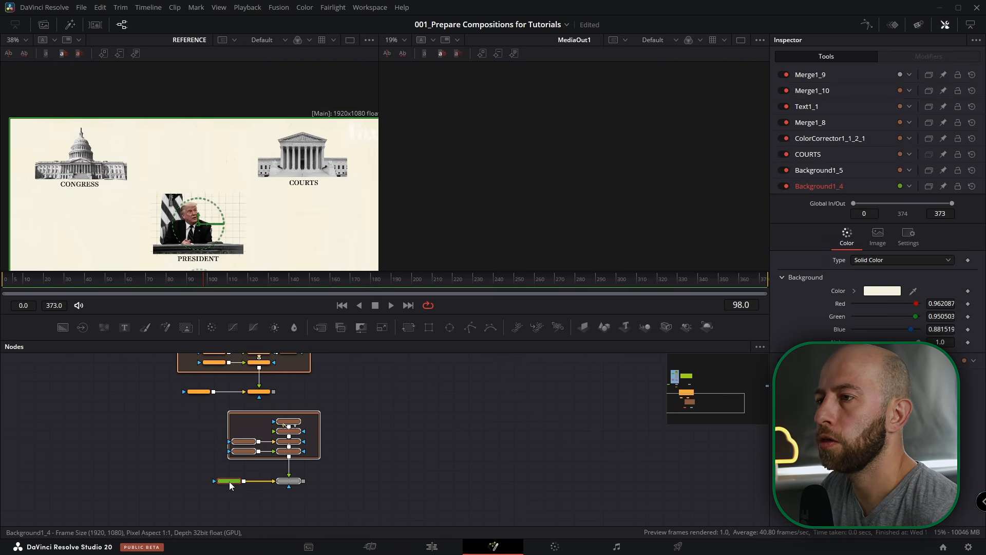
scroll(226, 483, up, 3)
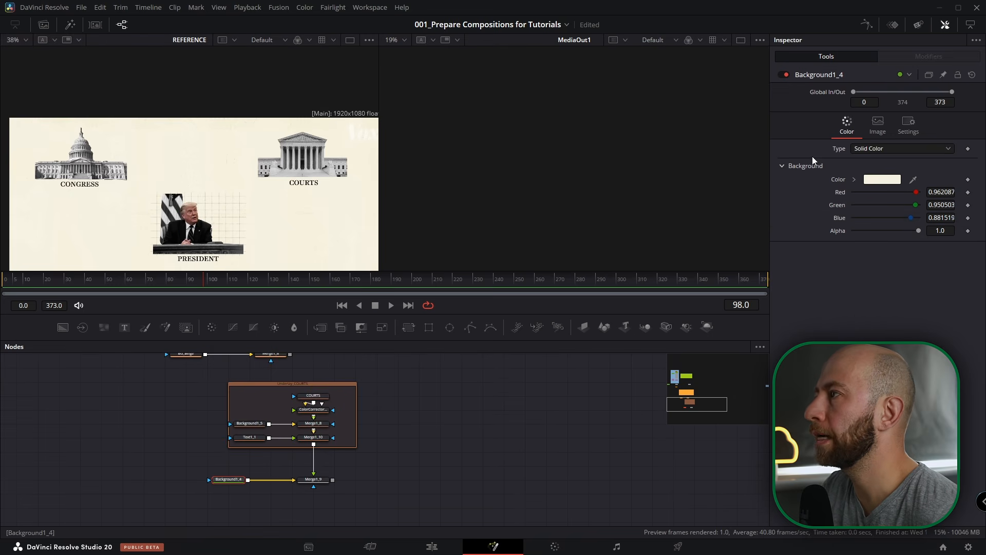
drag(920, 232, 852, 231)
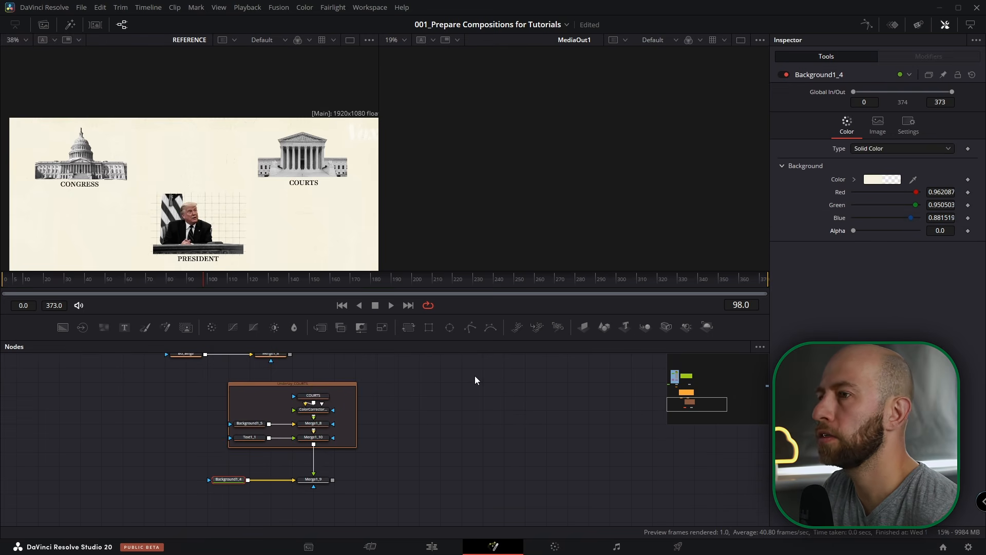
click(855, 183)
click(853, 252)
- Detach BG_Beige from Merge1_6, move it aside, and connect a new transparent Background to Merge1_6 in its place
scroll(192, 385, up, 5)
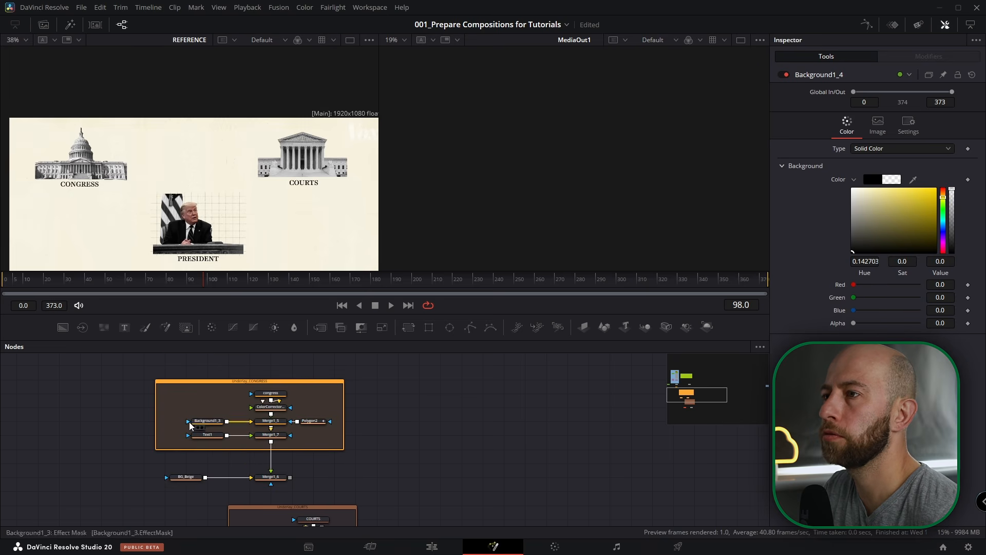
click(186, 476)
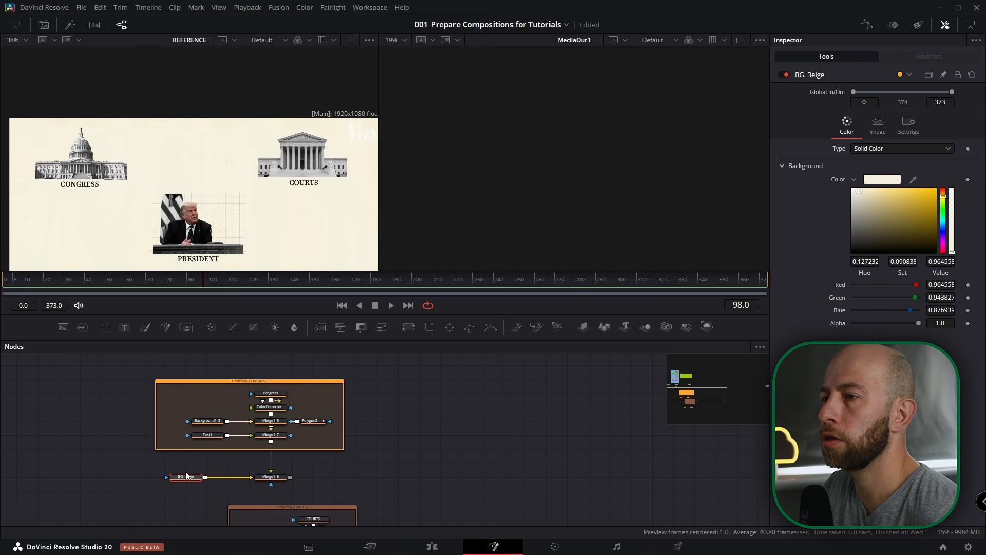
drag(204, 474, 501, 363)
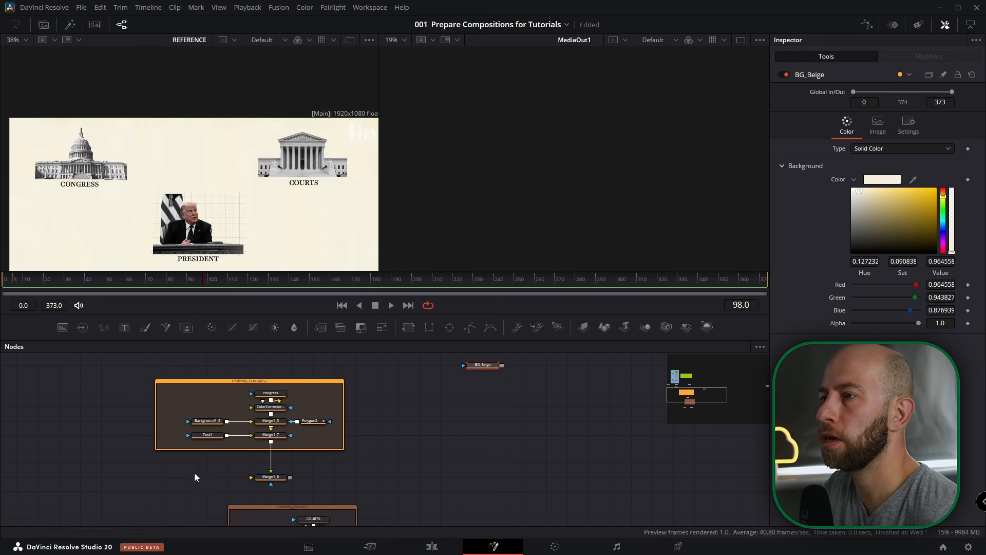
drag(64, 333, 251, 481)
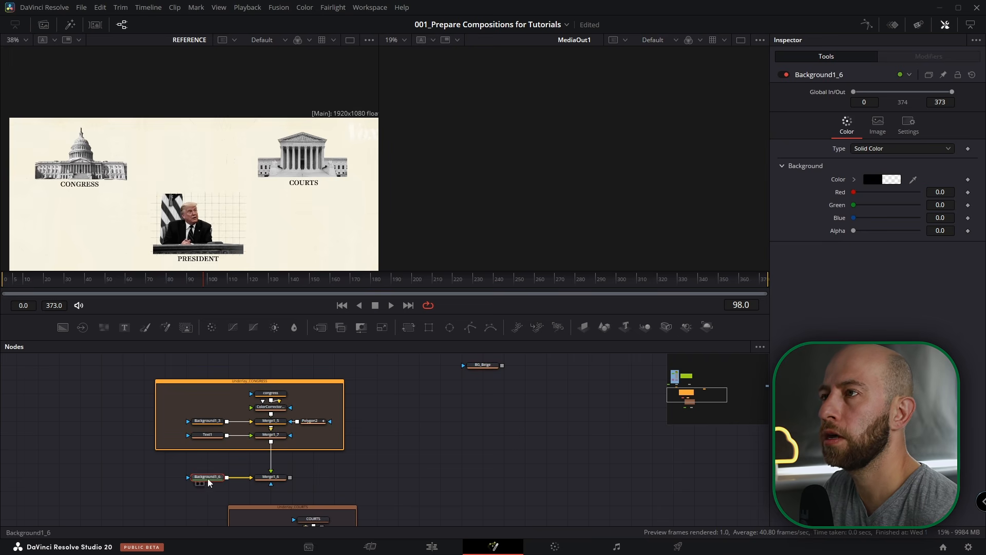
- Connect BG_Beige directly to MediaOut1 as the base of the main output
scroll(283, 466, down, 5)
drag(282, 463, 272, 459)
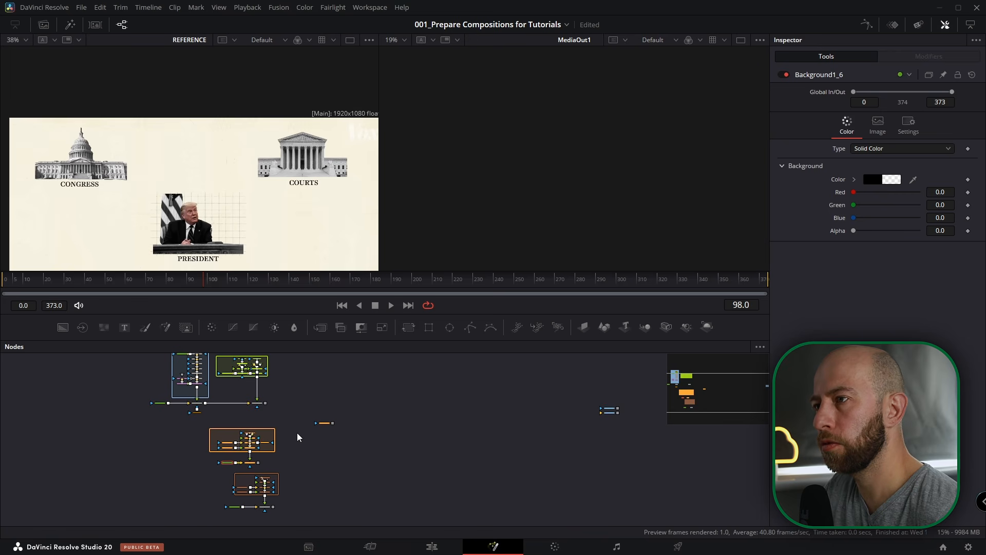
scroll(329, 436, up, 5)
scroll(333, 433, down, 3)
drag(334, 430, 287, 494)
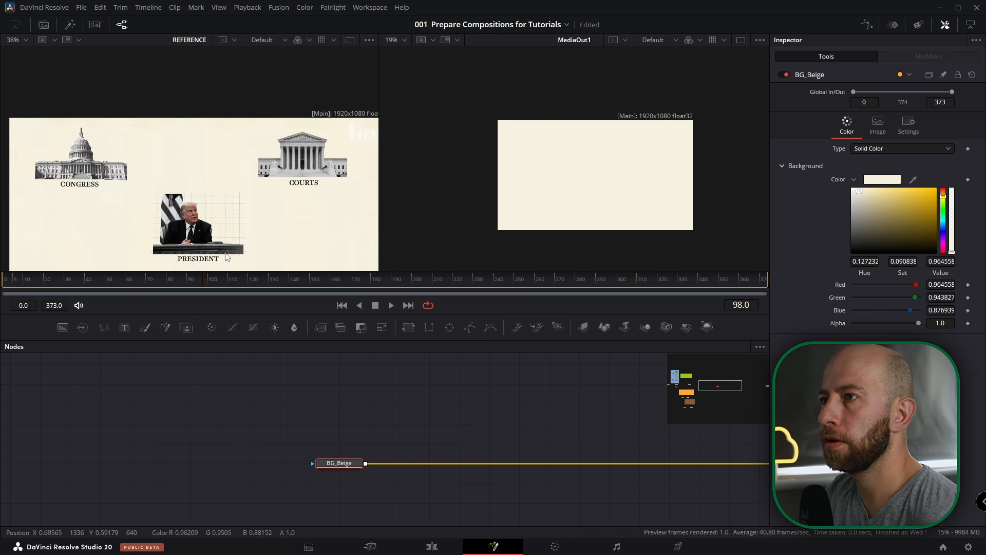
- Go to frame 190 of the reference and add Politicians PNG.png from the VOX images bin above BG_Beige
drag(202, 282, 392, 277)
key(ctrl+f)
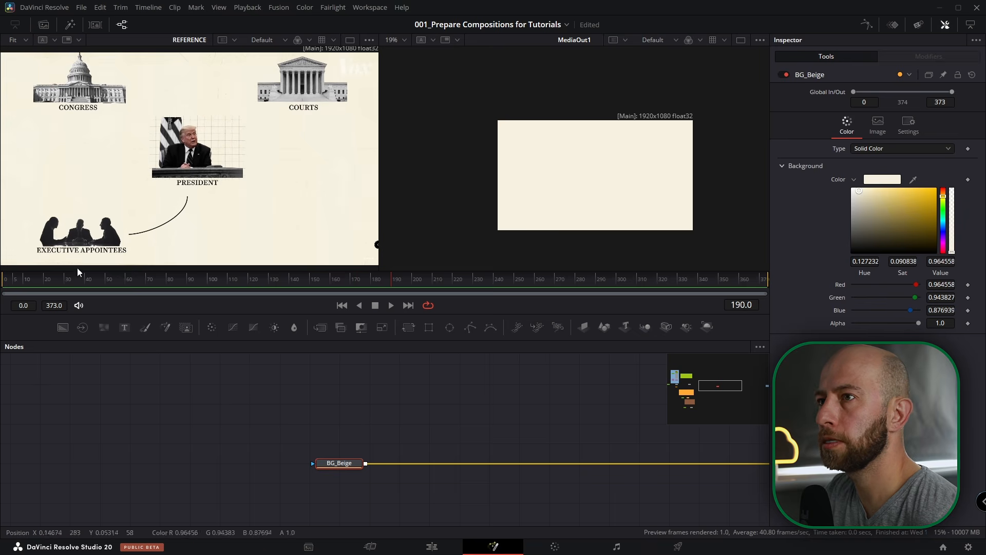
click(44, 24)
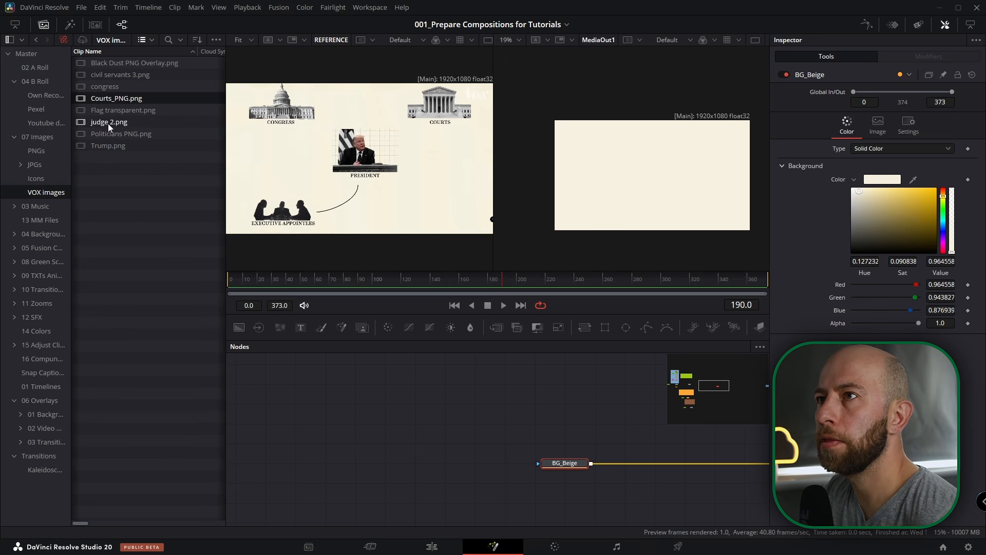
drag(111, 134, 644, 409)
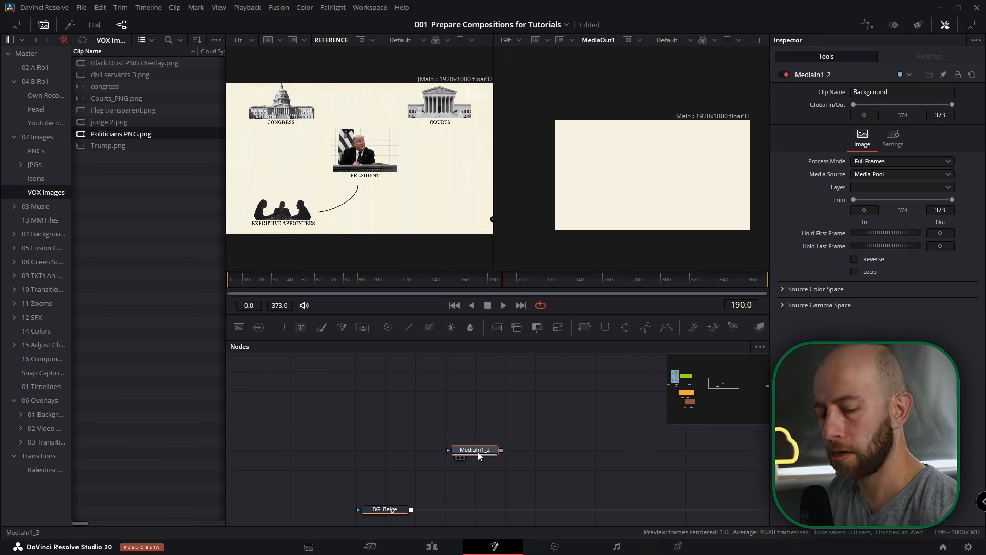
- Rename the new image node EXECUTIVES_APPOINTEES
key(F2)
text(EXECUTI)
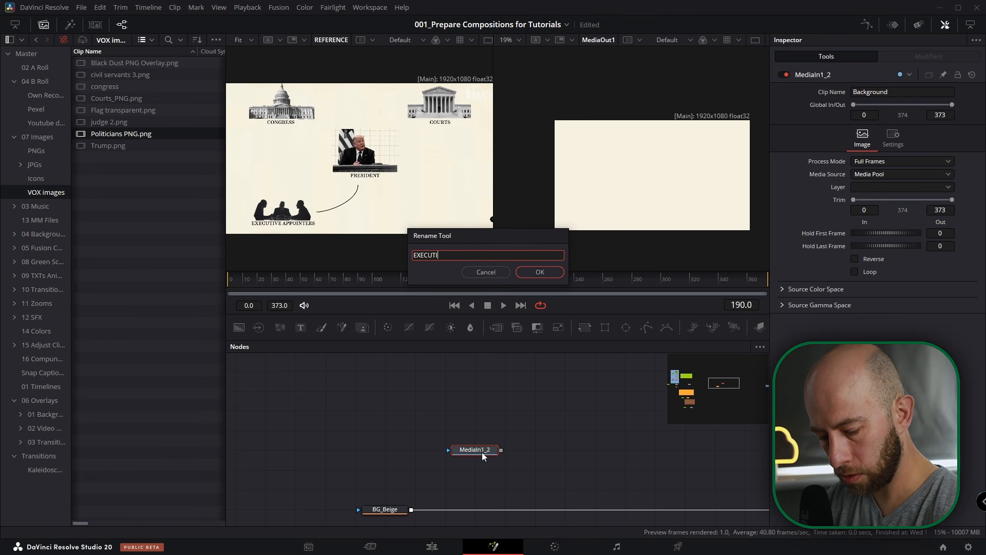
text(VES_APPOIN)
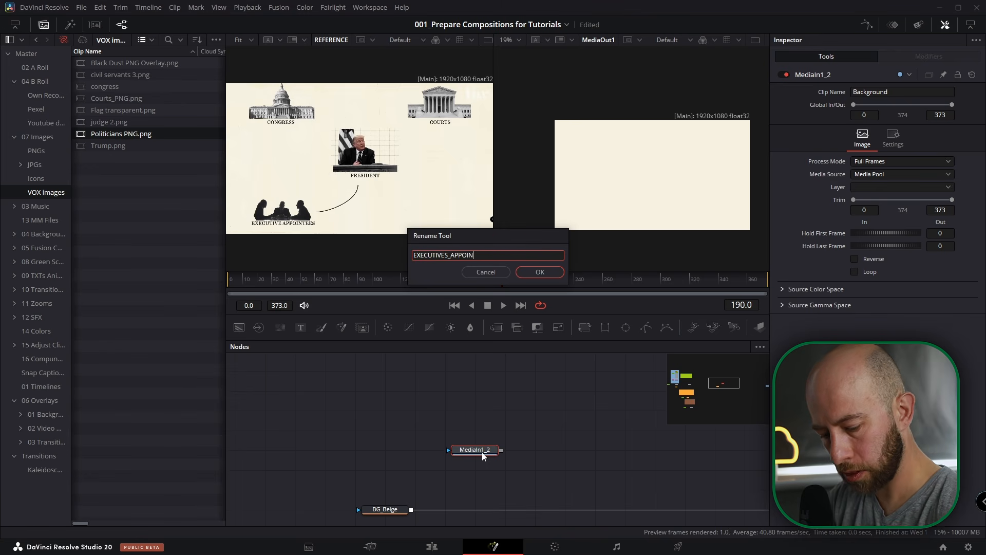
text(TEES)
key(Return)
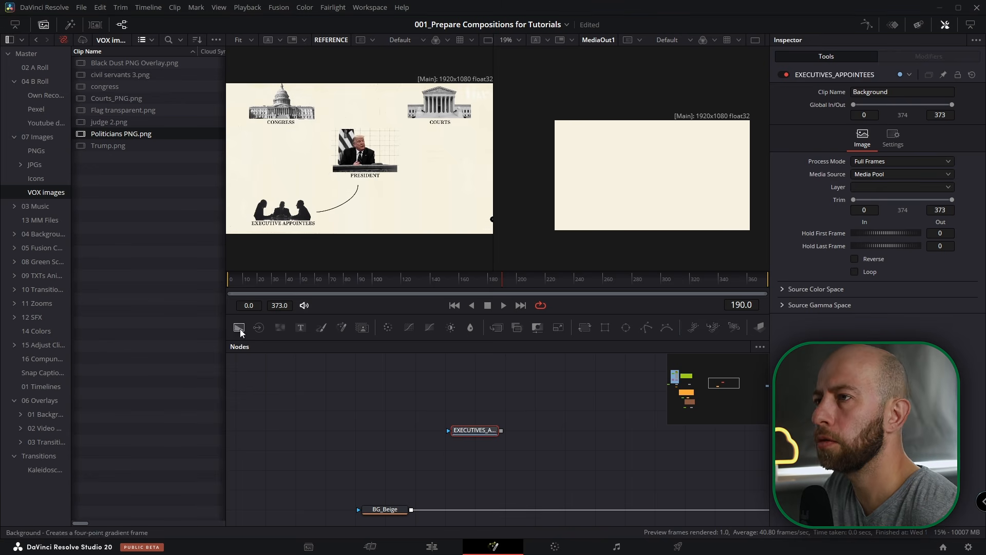
- Add a transparent Background, merge EXECUTIVES_APPOINTEES over it, and merge that result over BG_Beige
click(240, 328)
drag(501, 431, 474, 410)
drag(501, 451, 411, 509)
click(403, 442)
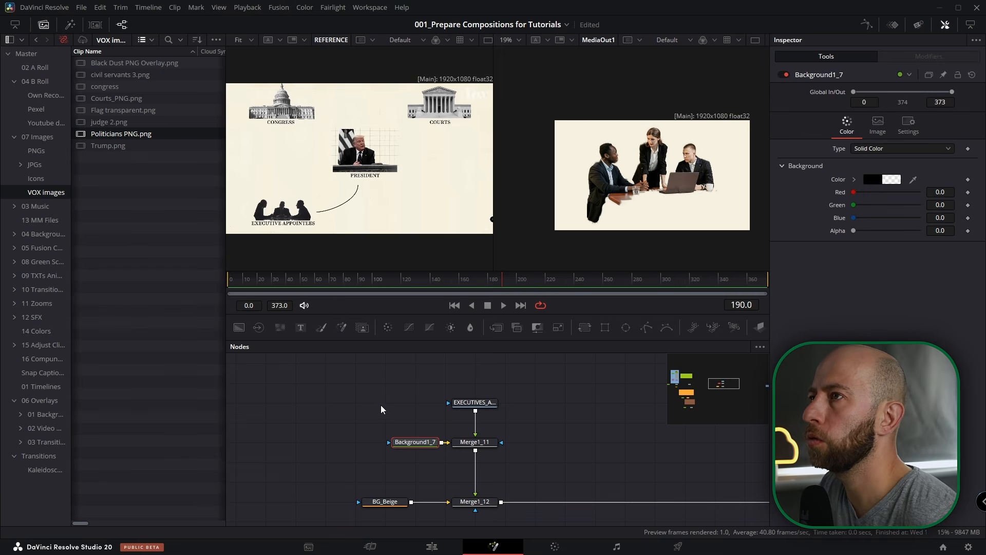
- Copy the Congress group's ColorCorrector and insert the copy between EXECUTIVES_APPOINTEES and Merge1_11
click(359, 445)
key(ctrl+c)
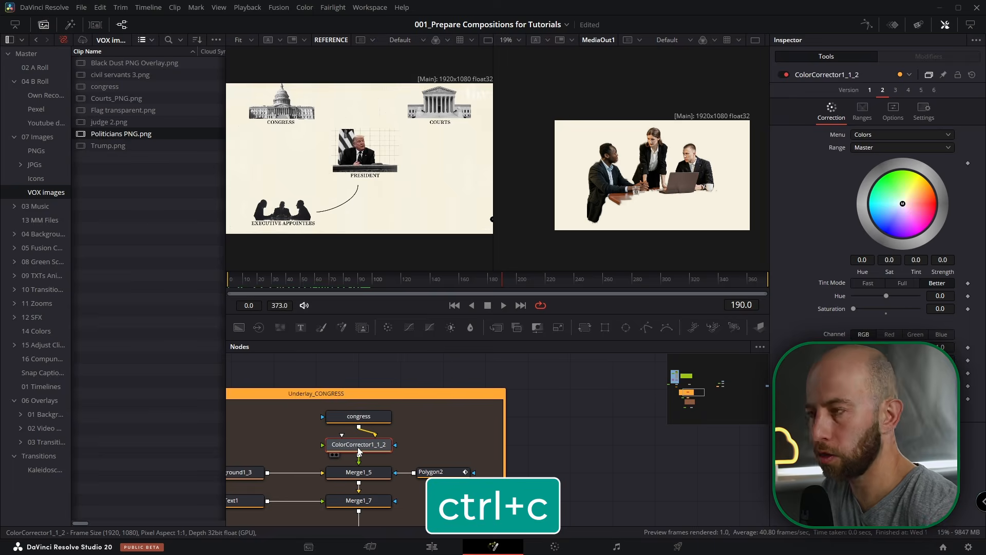
scroll(551, 420, down, 5)
drag(603, 416, 490, 465)
scroll(515, 365, up, 5)
click(515, 364)
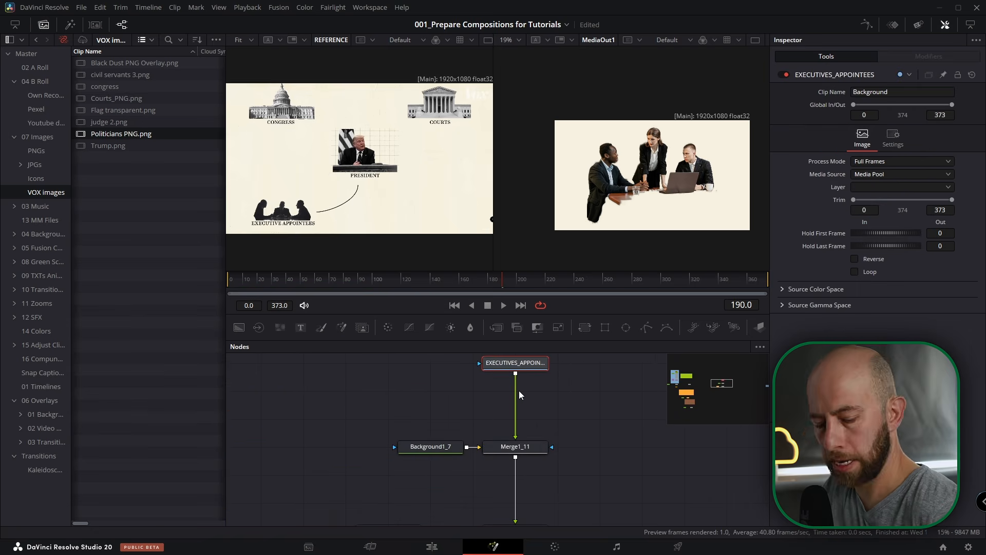
key(ctrl+v)
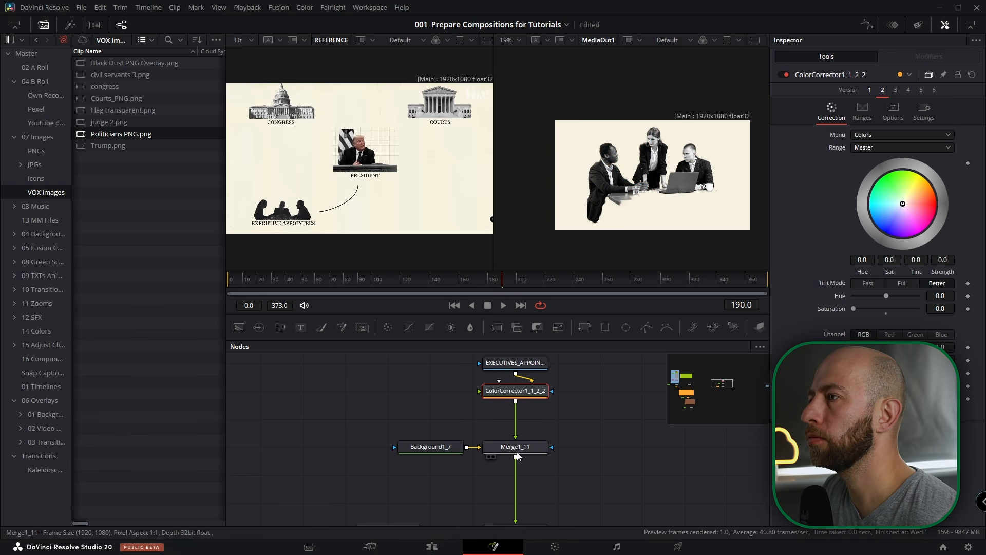
- Draw a polygon mask around the three politicians, cutting them off along the table edge, and connect it to Merge1_11
click(648, 327)
click(585, 195)
click(607, 194)
click(652, 192)
click(671, 196)
click(721, 193)
click(723, 136)
click(669, 123)
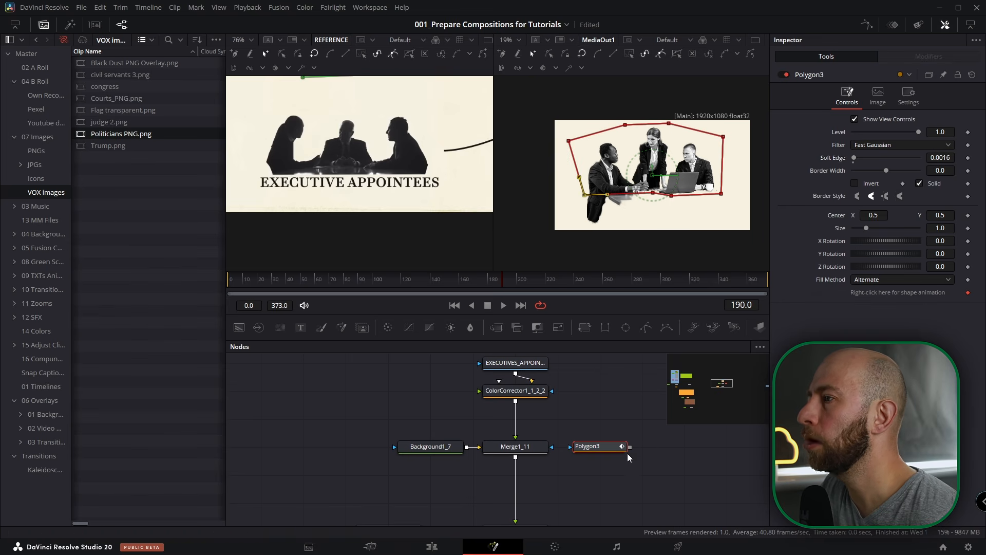
drag(605, 454, 543, 451)
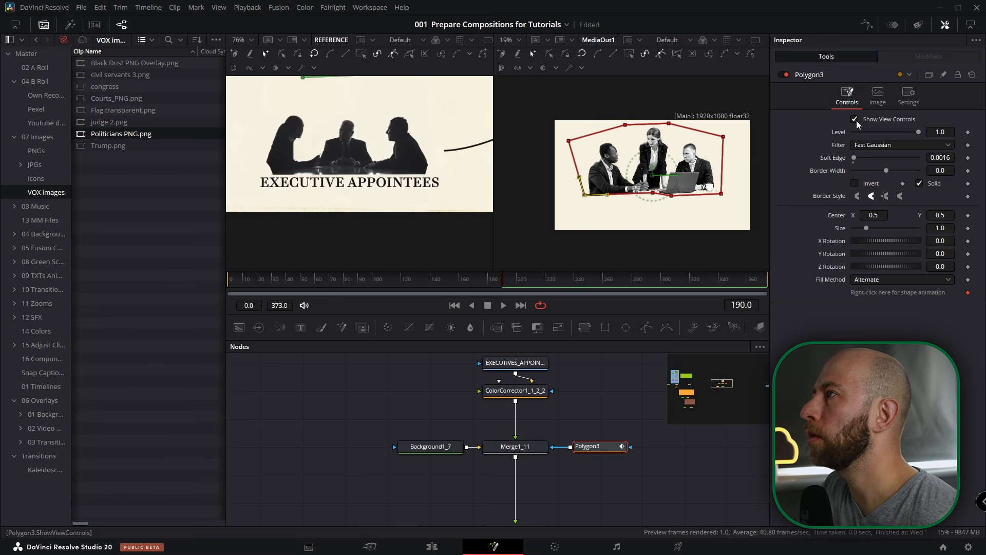
click(855, 120)
click(371, 403)
- Copy the Congress group's Text1 node and paste it below Background1_7
scroll(406, 449, down, 5)
drag(406, 452, 699, 325)
scroll(384, 393, up, 5)
click(385, 396)
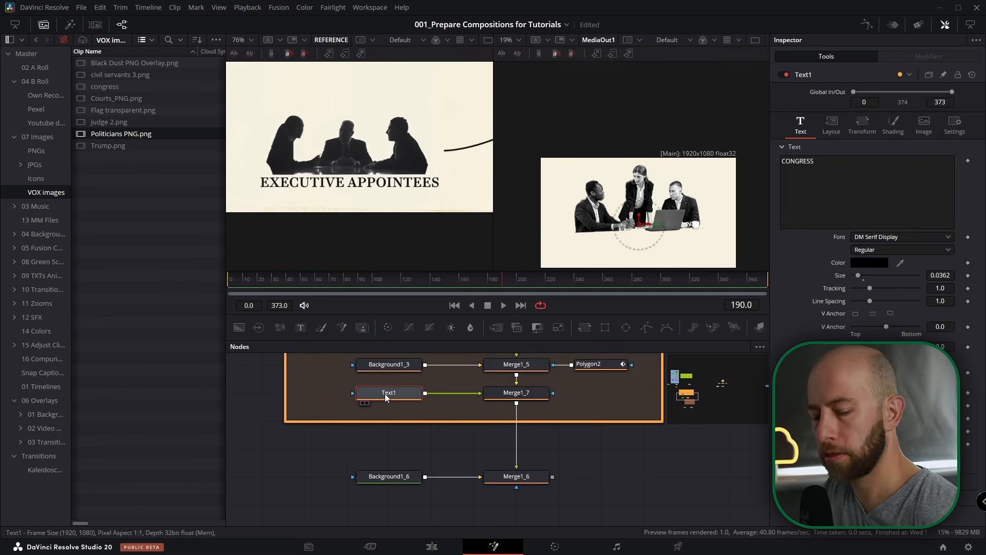
key(ctrl+c)
key(ctrl+v)
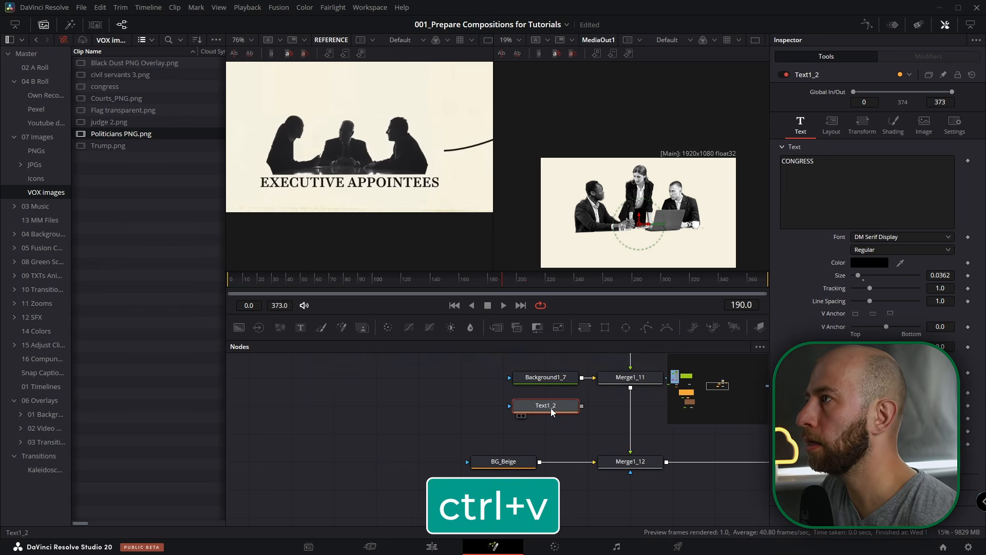
- Change the pasted text to EXECUTIVE APPOINTEES, merge it over Merge1_11's output, and rename its node Text_exec_appoint
click(822, 190)
key(ctrl+a)
text(EXECUTIVE APPOINTEES)
key(F2)
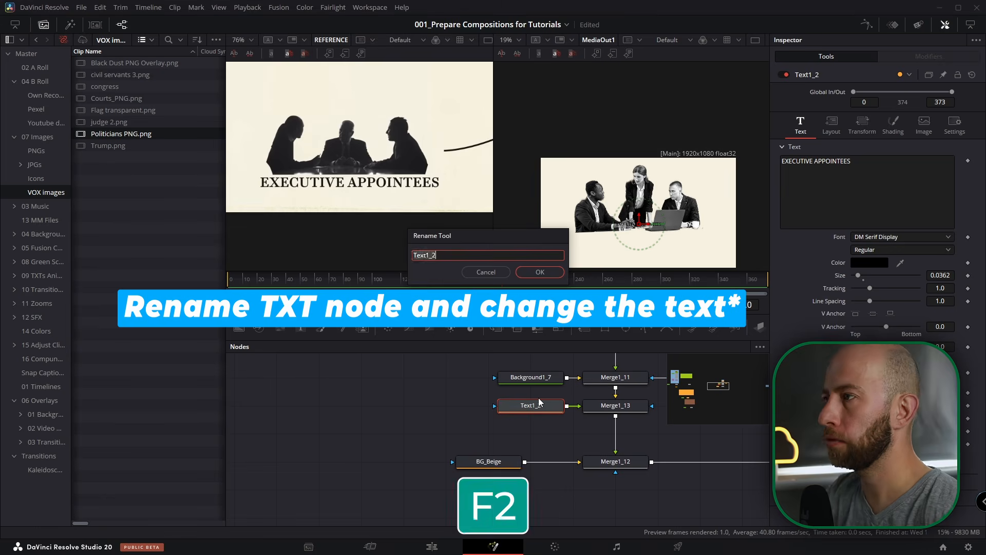
text(Text_exec_appoint)
key(Return)
- Open the name of the text node in the Underlay_COURTS group for editing
scroll(498, 356, down, 5)
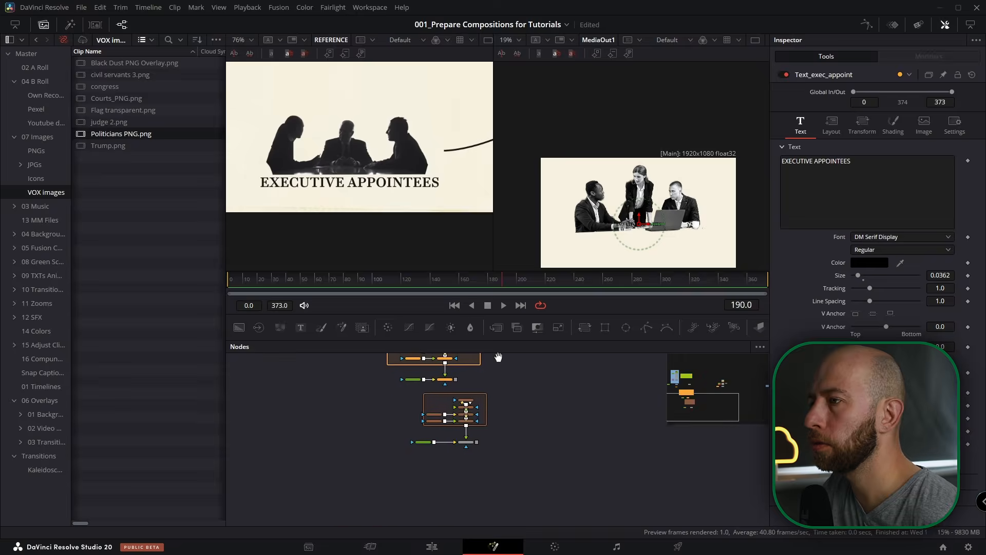
scroll(424, 436, up, 5)
drag(457, 397, 450, 441)
drag(510, 412, 447, 477)
click(411, 481)
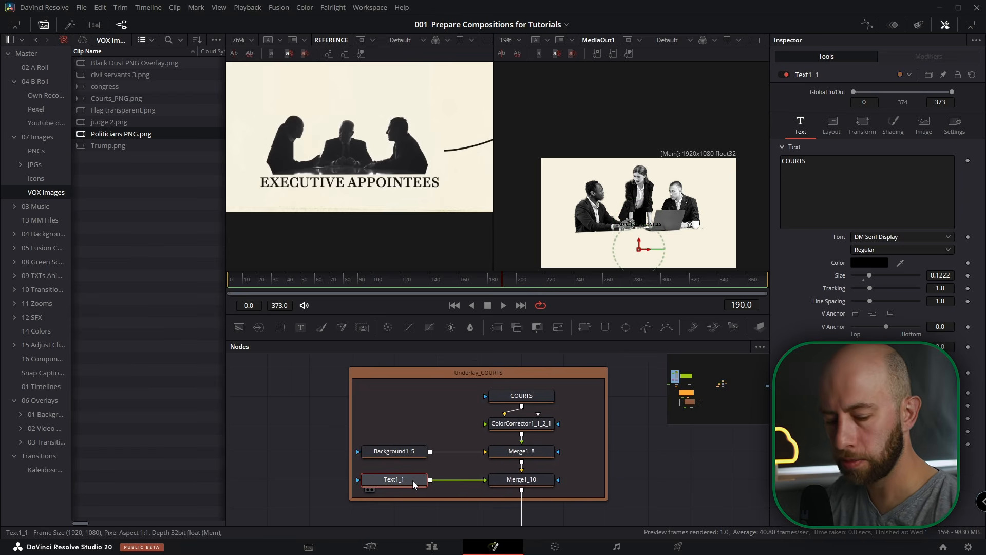
key(F2)
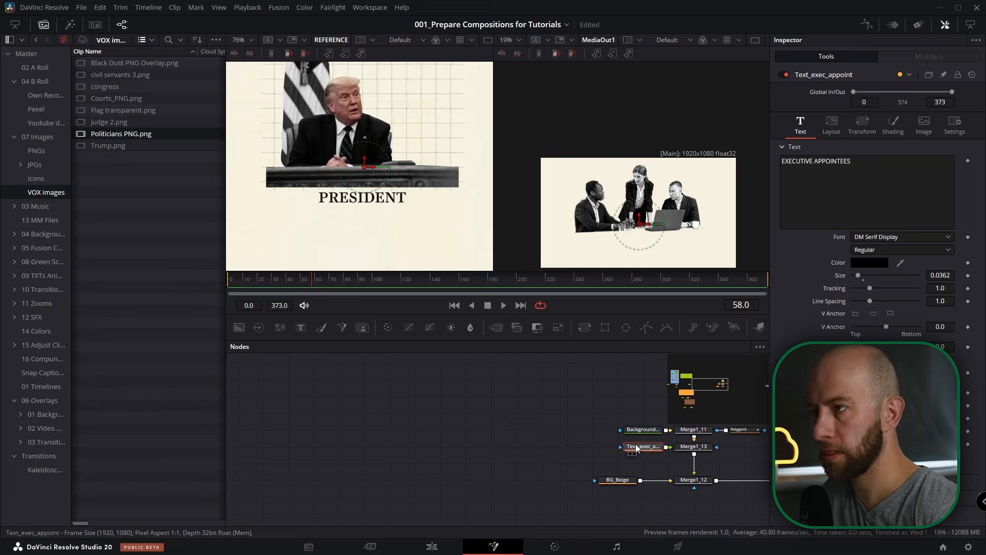
- Paste a copy of Text_exec_appoint below the Underlay_Trump group and merge it over Merge1_4's output
drag(269, 415, 627, 467)
click(534, 454)
key(ctrl+v)
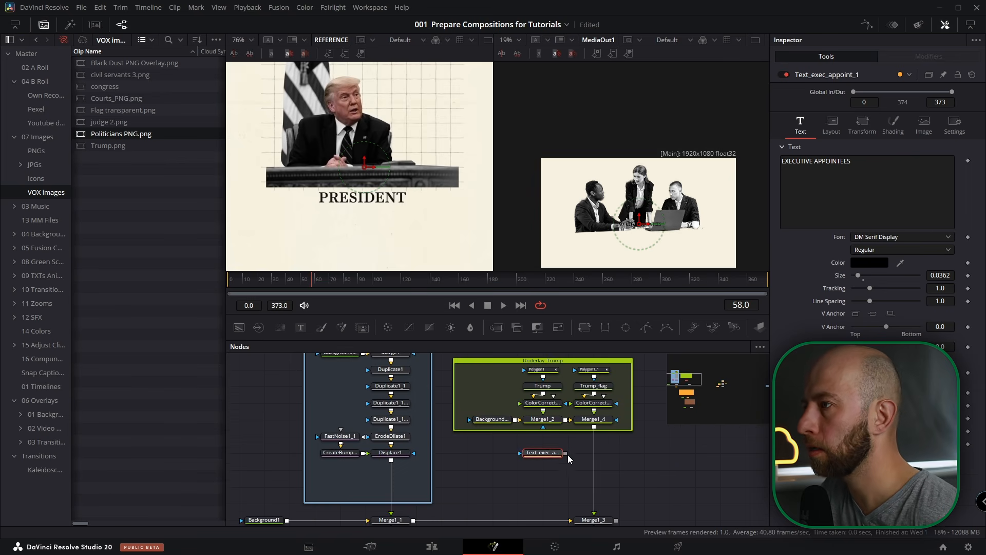
drag(566, 453, 594, 427)
- Show Merge1_3 in the second viewer and move the pasted label just below the president cutout
click(594, 520)
key(2)
scroll(640, 212, up, 5)
mouse_move(640, 212)
mouse_down()
mouse_move(660, 161)
mouse_move(637, 221)
mouse_up()
- Change the pasted label's text to PRESIDENT
click(542, 453)
drag(857, 162, 719, 155)
text(president)
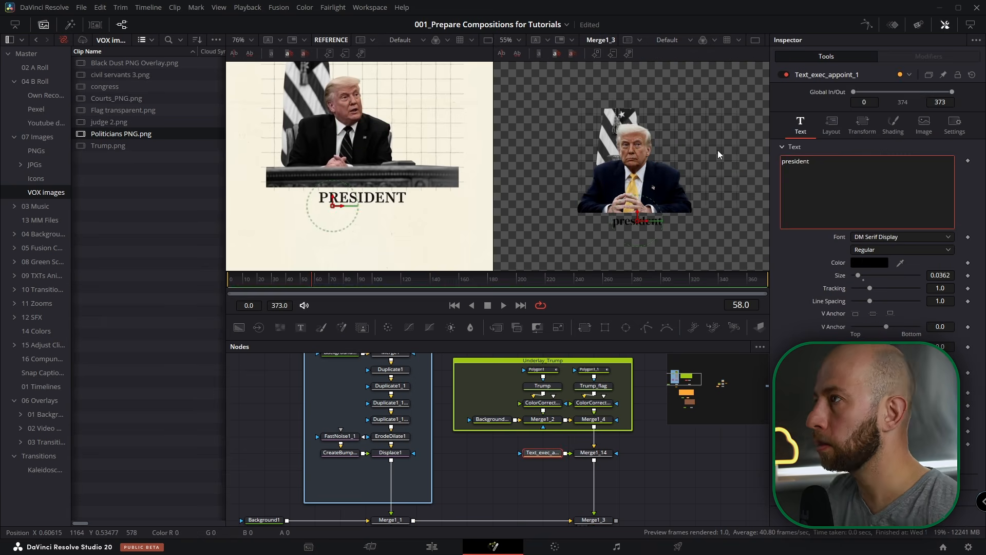
key(ctrl+a)
text(PRESIDENT)
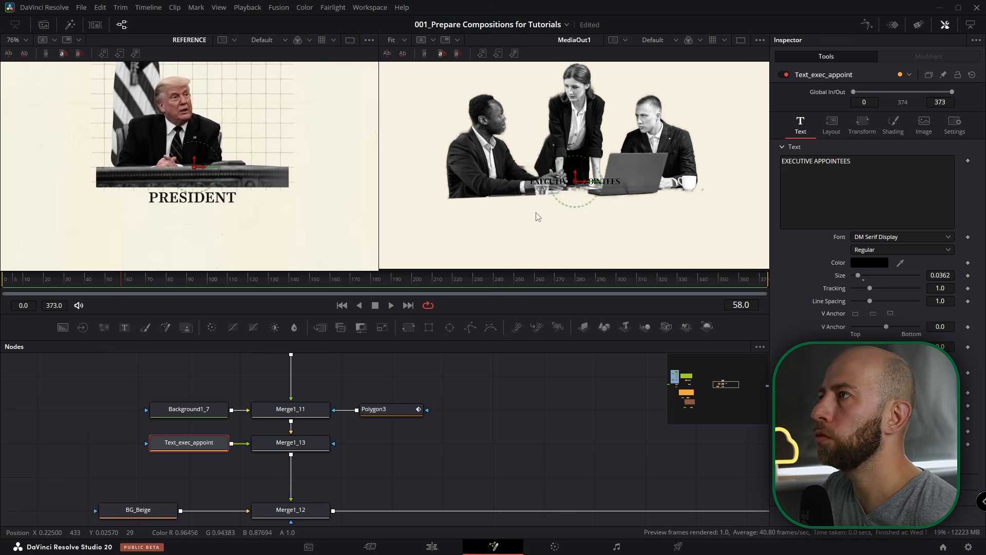
- Move the EXECUTIVE APPOINTEES label below the politicians and enlarge its text size to 0.1165
drag(575, 173, 574, 198)
drag(941, 276, 953, 276)
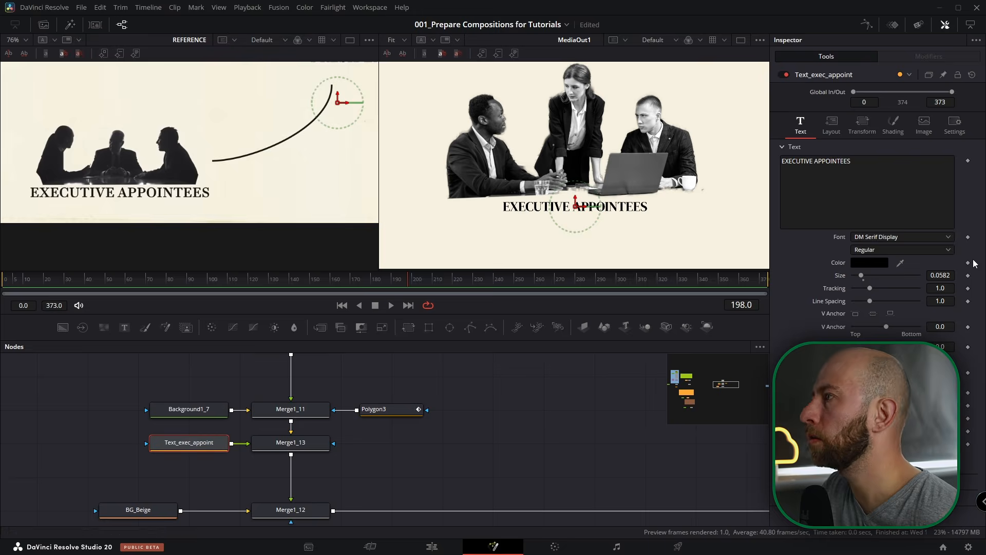
drag(940, 275, 961, 275)
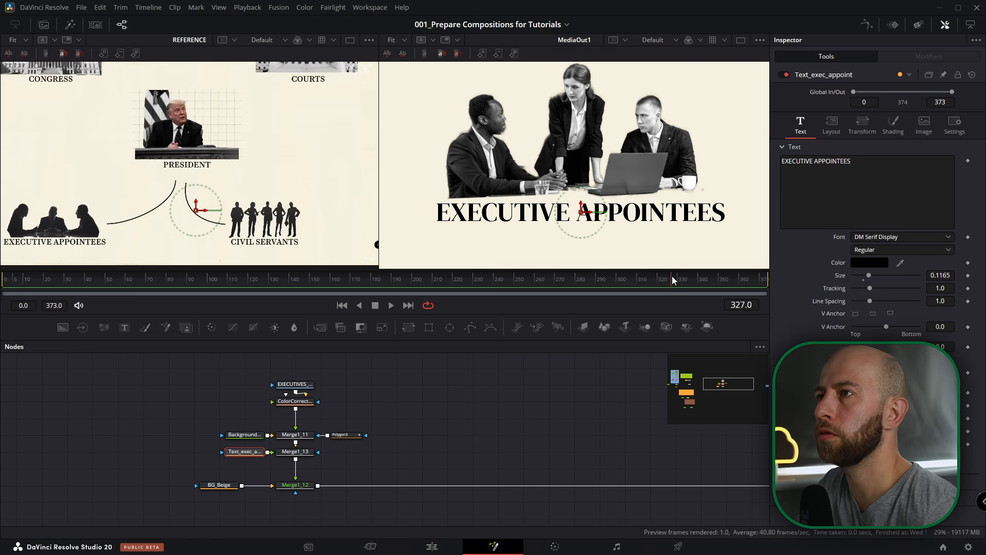
- Group the executive appointees image, colour corrector, background, polygon, text and their merges inside an Underlay
scroll(287, 238, up, 3)
scroll(287, 239, up, 3)
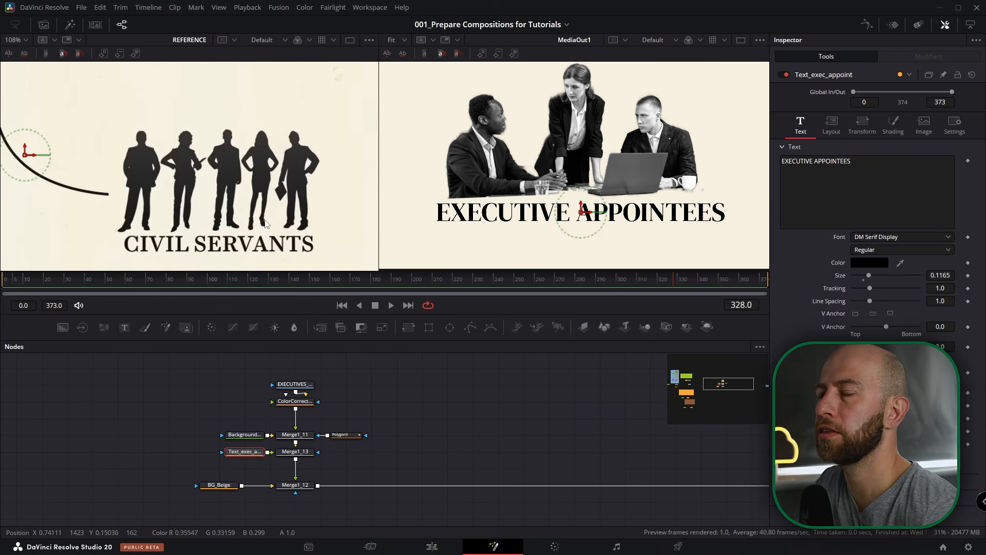
drag(408, 377, 203, 459)
key(shift+space)
key(Return)
right_click(356, 383)
right_click(335, 374)
click(390, 453)
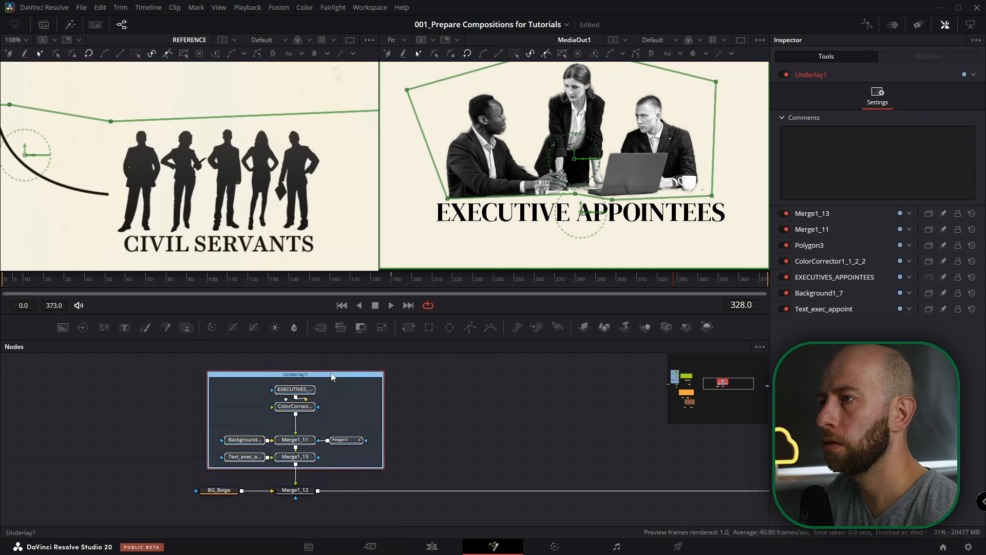
- Rename the new underlay as Underlay_eXECUTIVE_aPPOINTEES
click(313, 377)
key(F2)
key(End)
key(BackSpace)
text(_eXECUTIVE_aPPOINTEES)
key(Return)
- Move the executive appointees underlay, together with BG_Beige and Merge1_12, below the other underlay groups
scroll(360, 406, down, 5)
drag(375, 398, 292, 461)
drag(376, 435, 452, 365)
drag(388, 379, 262, 508)
scroll(278, 505, up, 5)
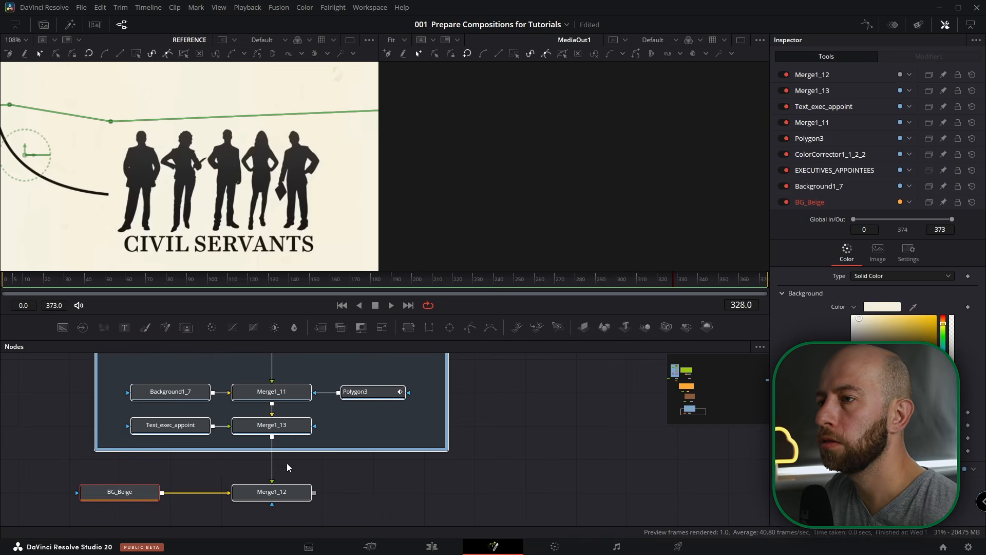
- Detach BG_Beige from Merge1_12 and feed that merge from a new transparent Background node instead
click(145, 495)
drag(113, 494, 589, 404)
drag(116, 475, 243, 498)
scroll(243, 498, down, 5)
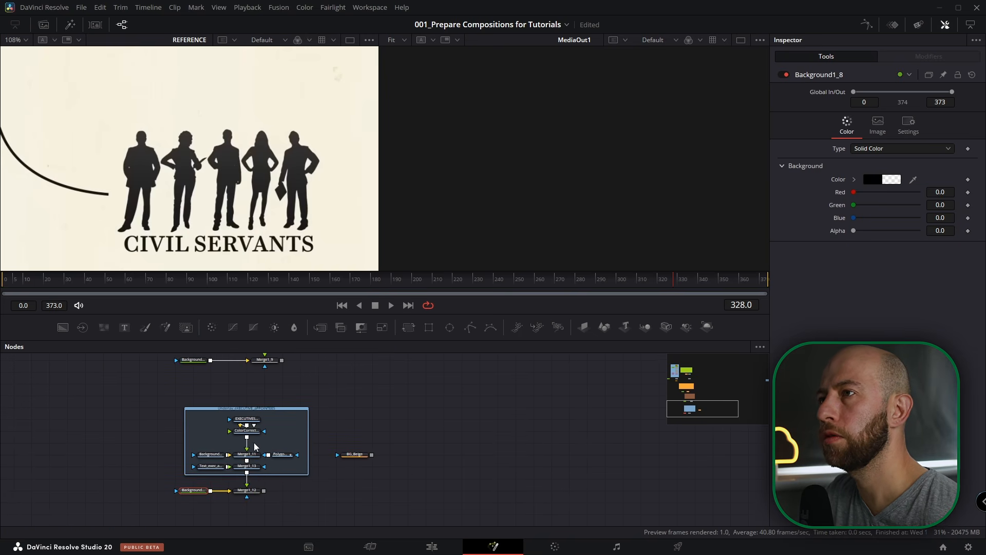
- Move BG_Beige away from the underlay groups toward MediaOut1 and connect its output to MediaOut1
scroll(234, 427, up, 2)
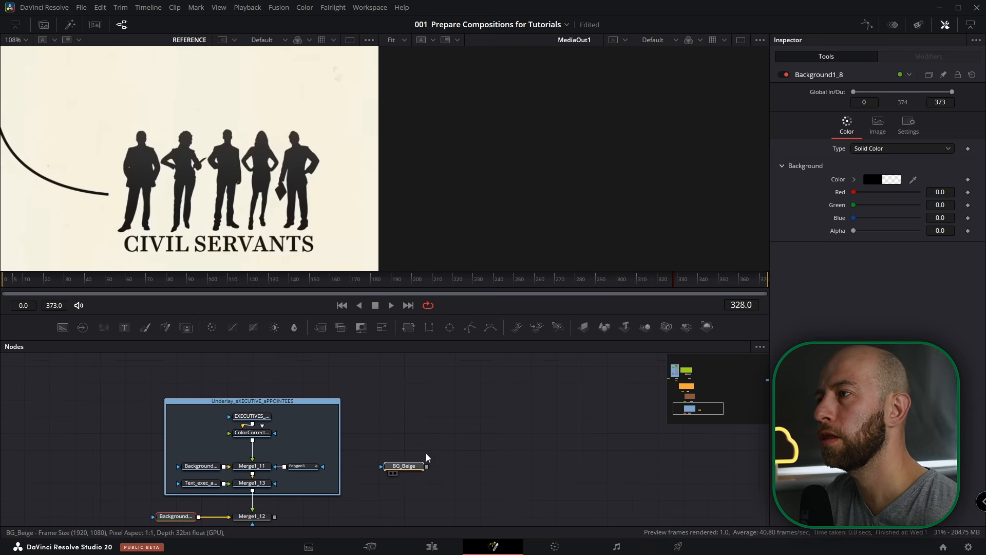
click(406, 466)
scroll(335, 462, down, 3)
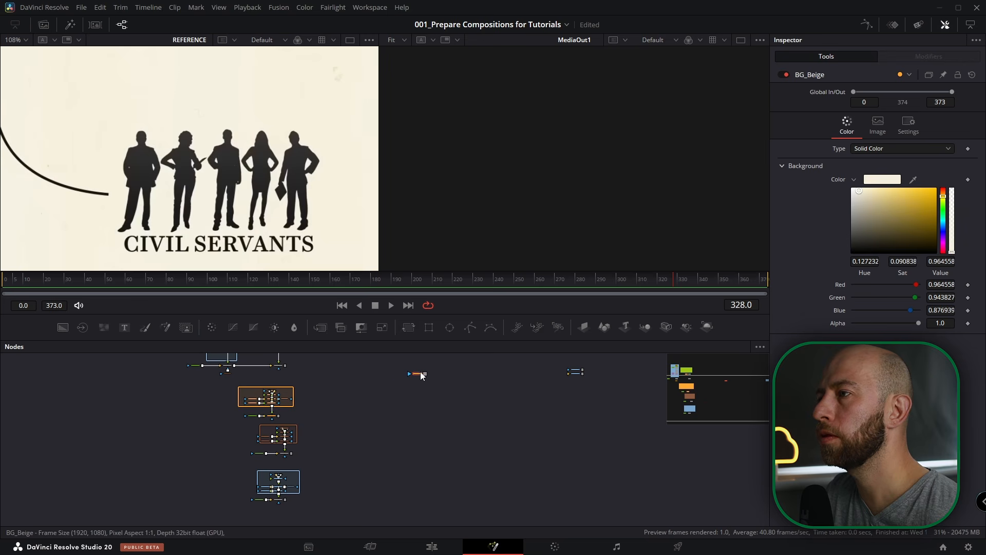
drag(432, 373, 449, 457)
scroll(434, 462, up, 4)
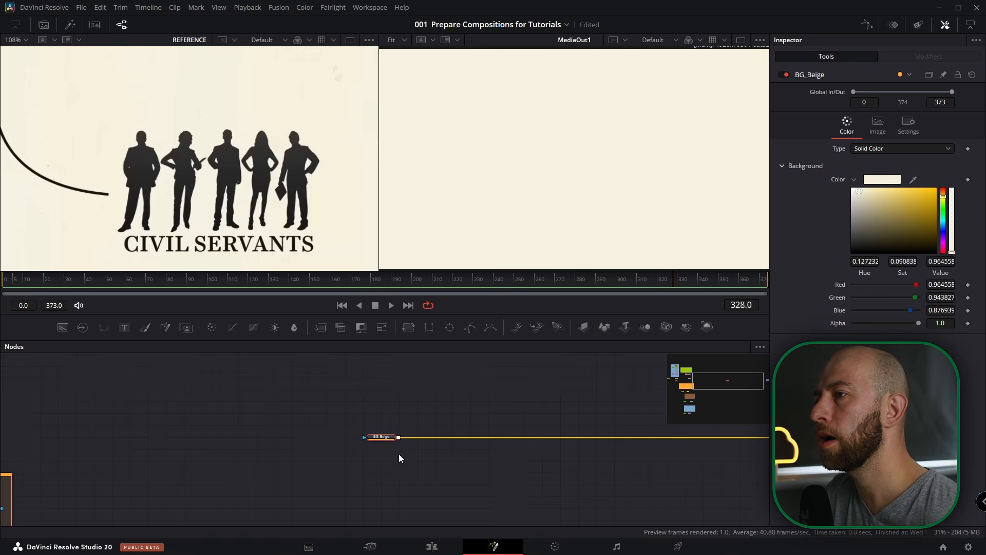
- Add civil servants 3.png to the node graph, merge it over a new transparent Background, and merge that result over BG_Beige
click(43, 25)
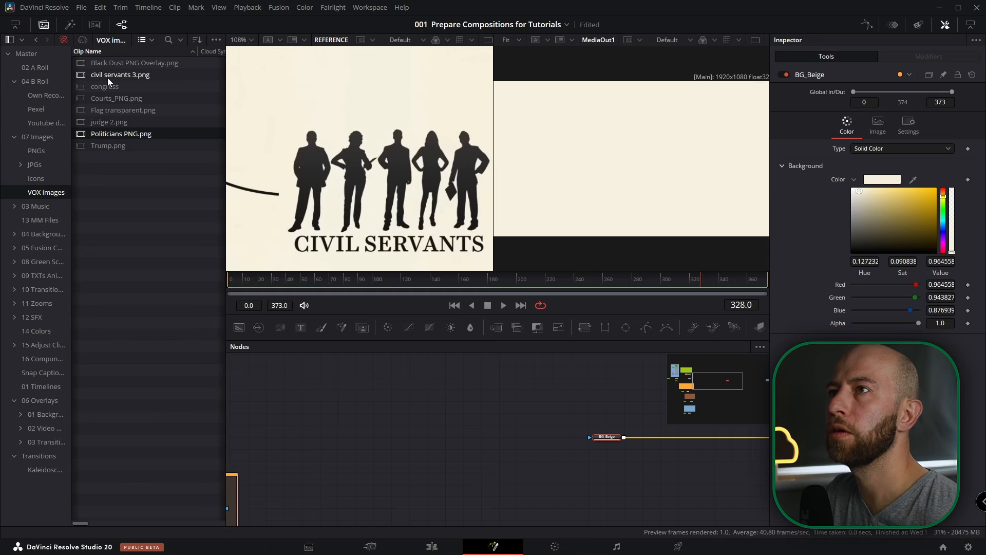
drag(109, 81, 639, 395)
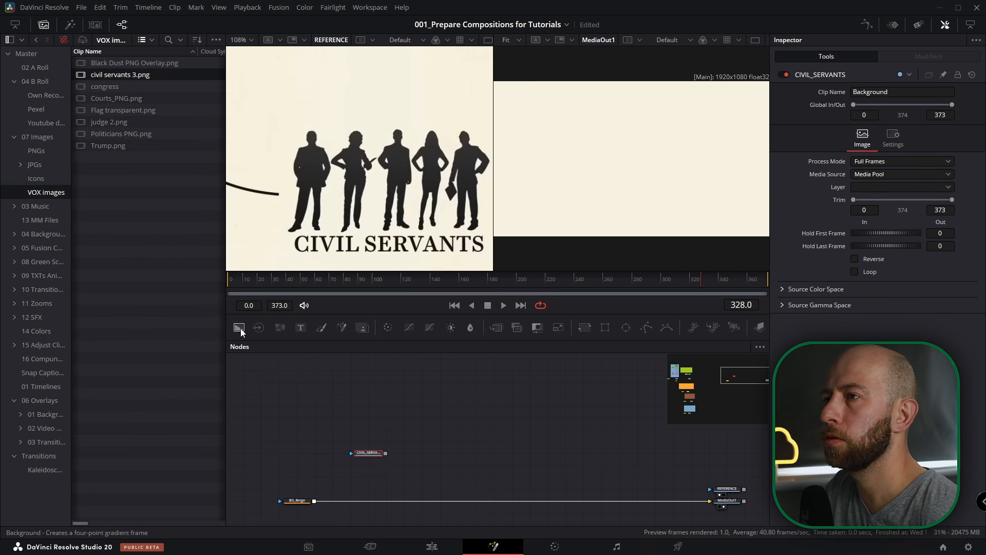
mouse_move(336, 468)
mouse_down()
mouse_move(362, 442)
mouse_move(351, 465)
mouse_up()
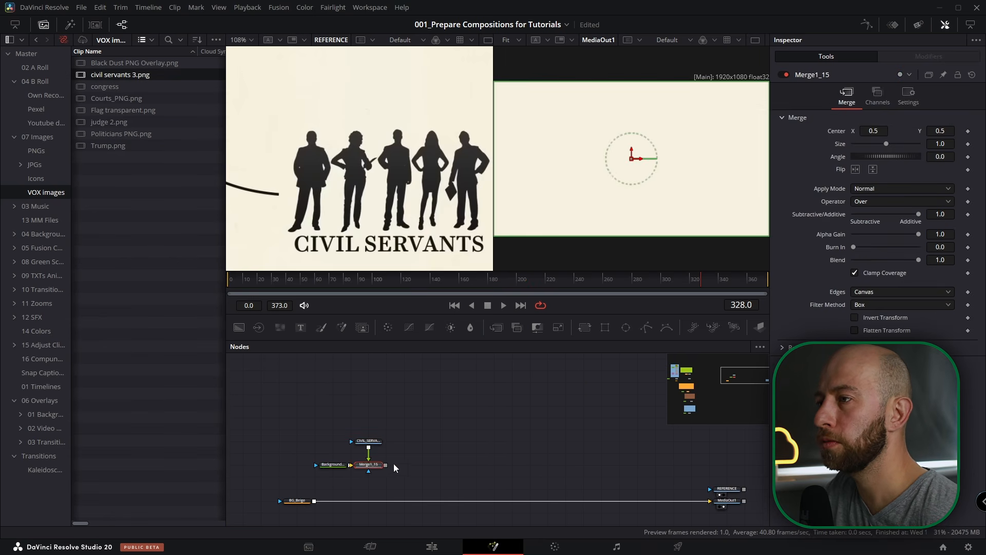
drag(319, 498, 316, 501)
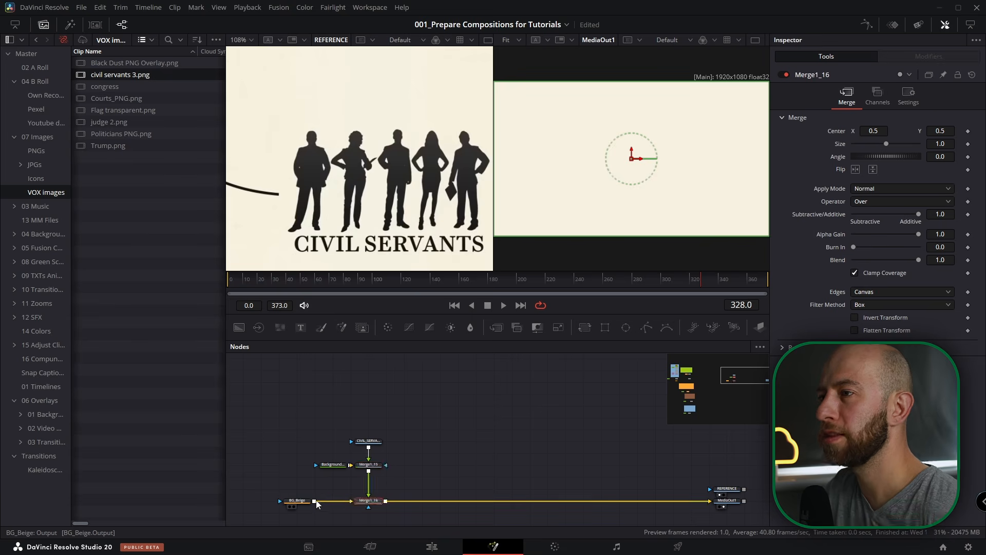
- Add a Transform after Merge1_15 and set its size to 0.479 so the civil servants fit the frame
scroll(378, 468, up, 3)
drag(381, 473, 394, 464)
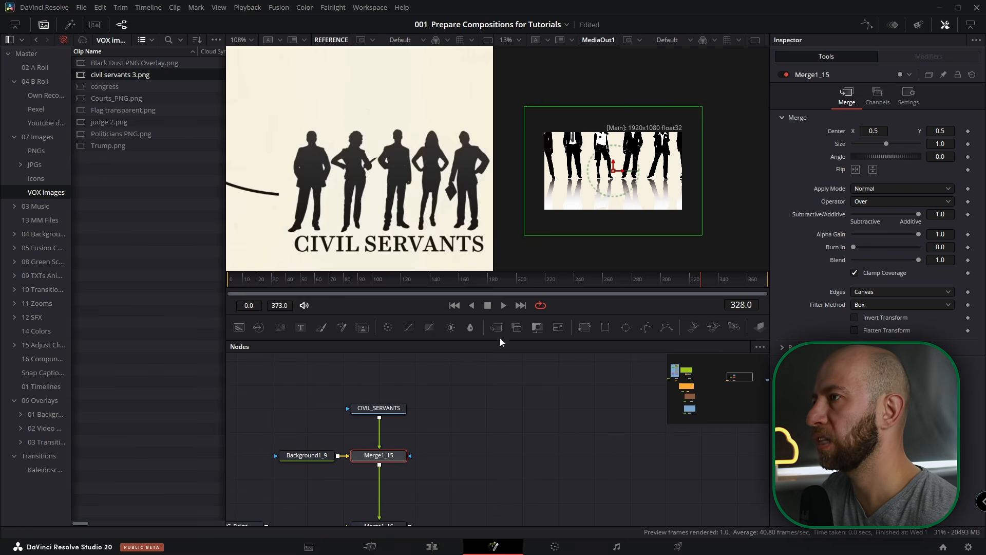
click(584, 327)
drag(944, 169, 677, 188)
click(489, 461)
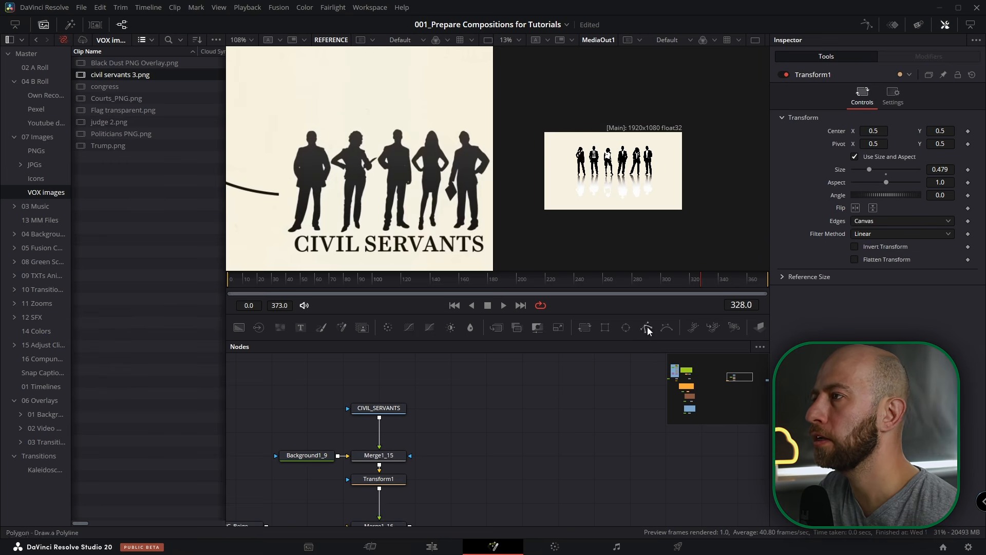
- Draw a polygon around five civil servants, excluding the leftmost figure and all reflections, and connect it as Merge1_16's mask
drag(439, 457, 446, 457)
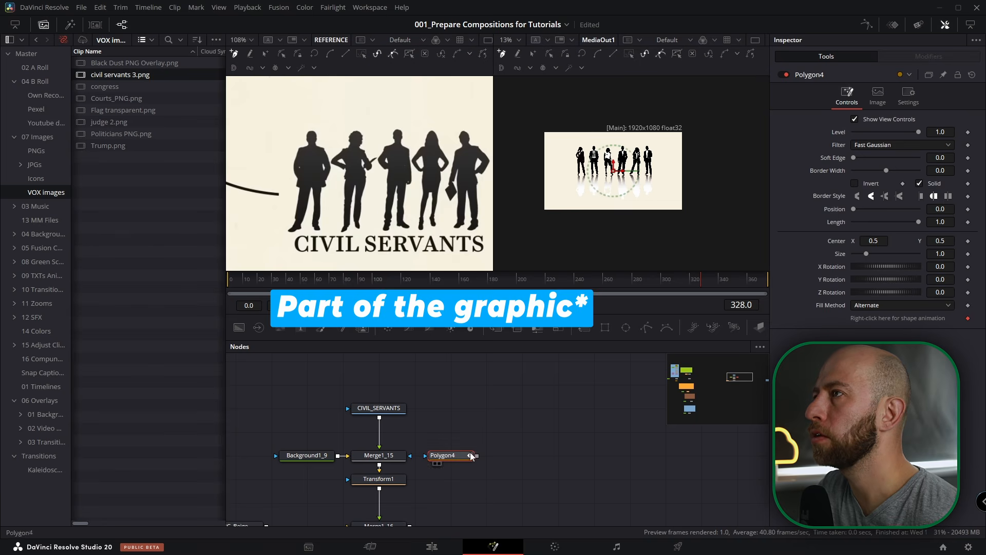
key(ctrl+f)
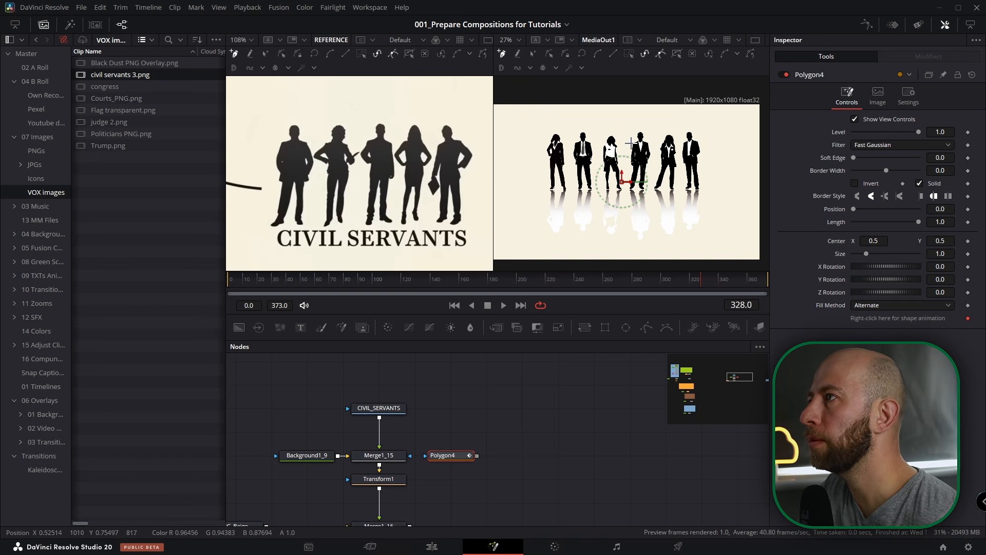
scroll(571, 141, up, 2)
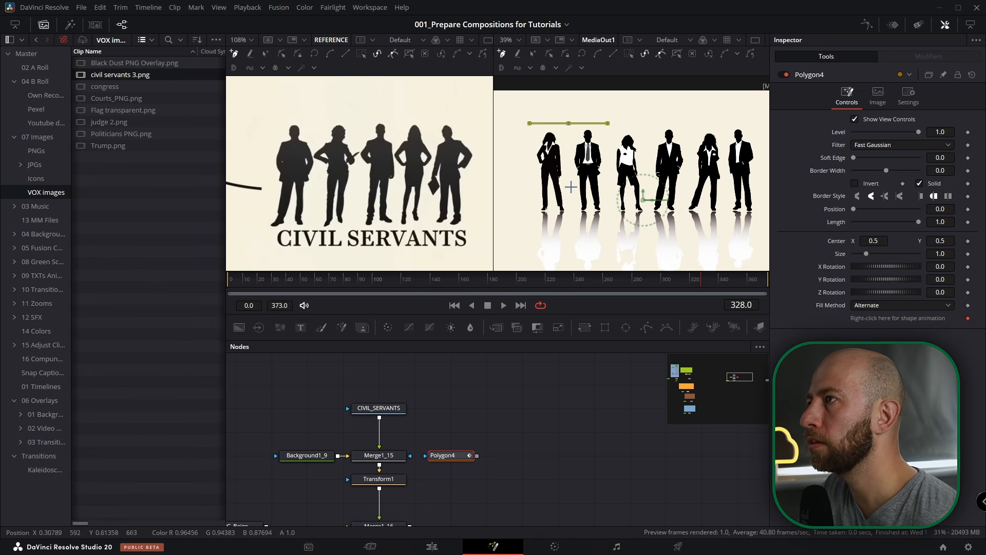
drag(603, 228, 585, 175)
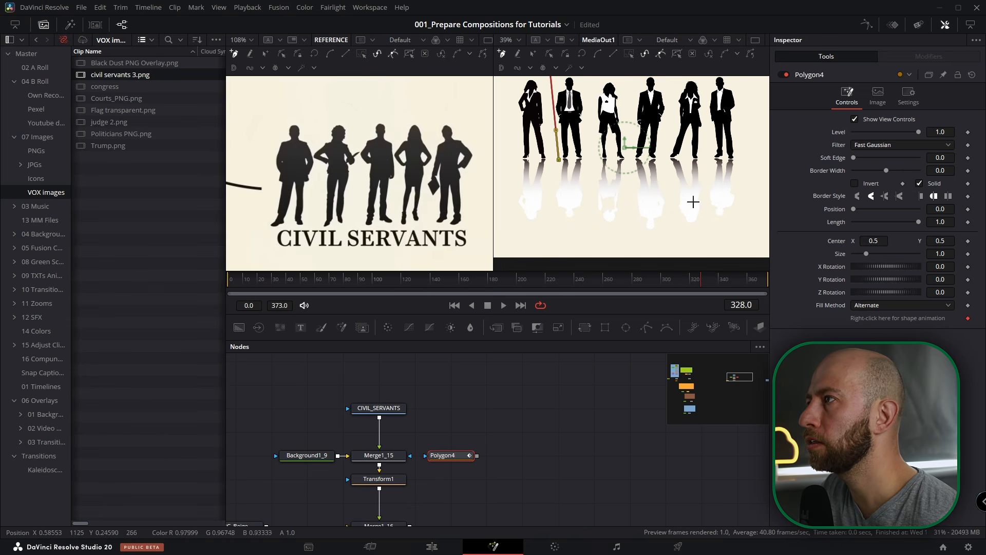
scroll(572, 163, up, 6)
click(594, 181)
click(540, 198)
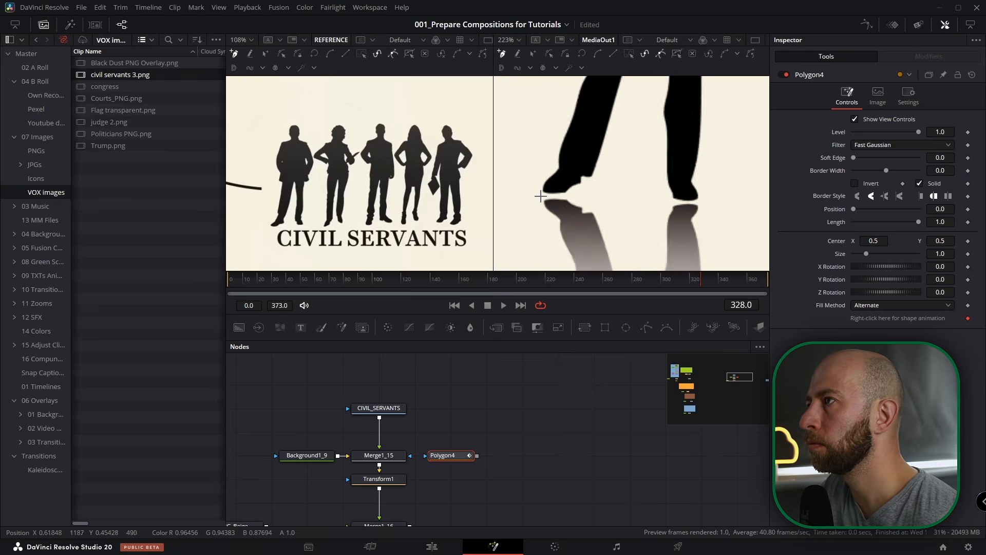
click(676, 200)
scroll(681, 175, down, 6)
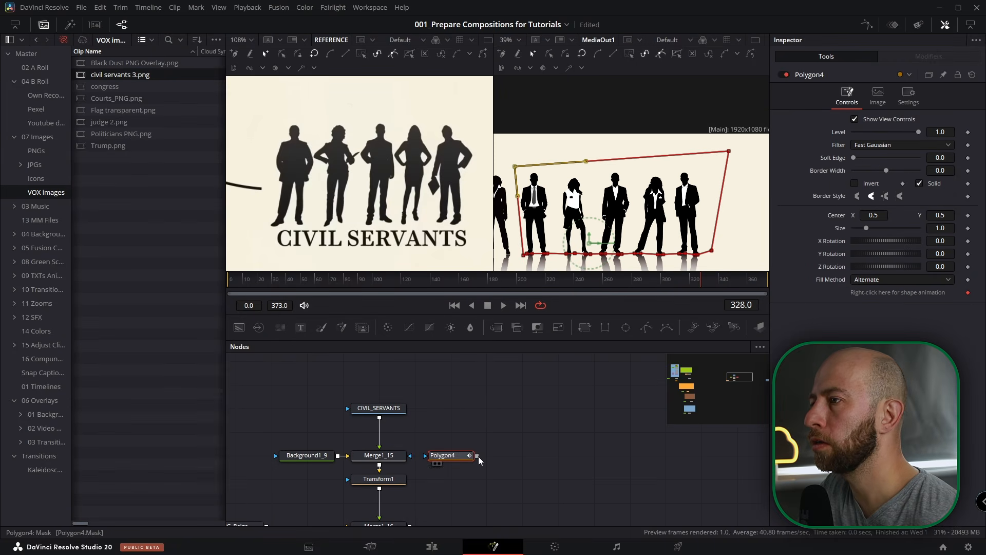
drag(477, 456, 404, 502)
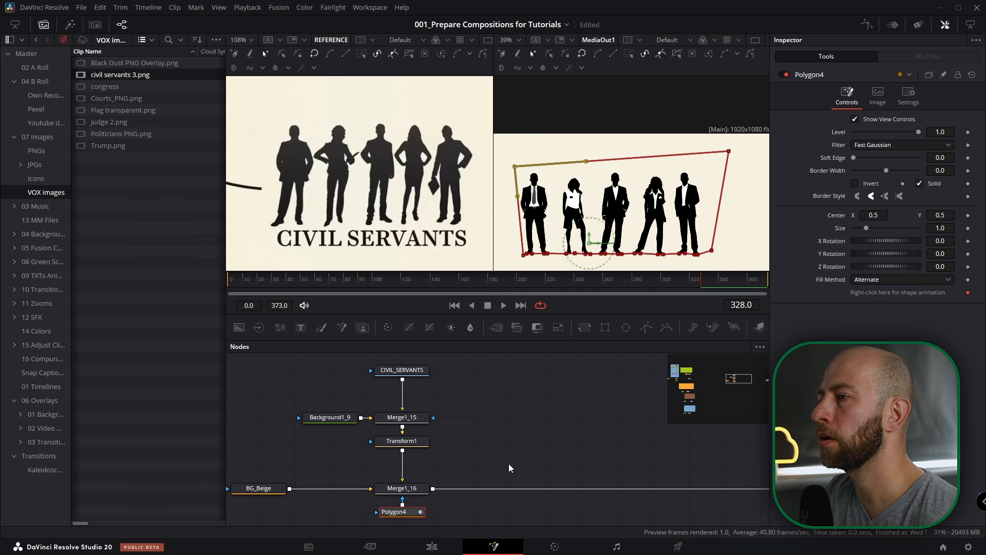
- Add a Color Generator after the CIVIL_SERVANTS image and sample its dark grey from a silhouette in the reference
click(525, 459)
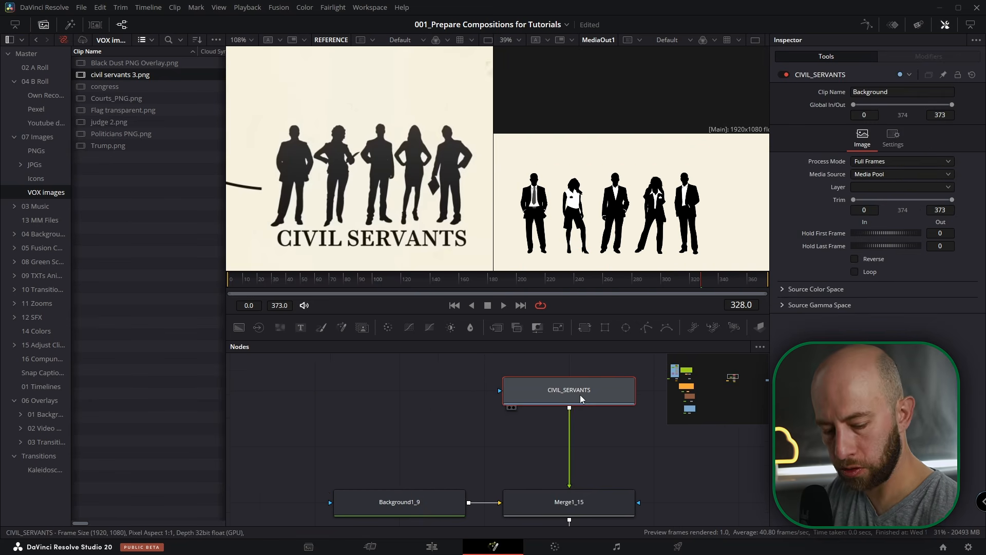
key(shift+space)
text(GENER)
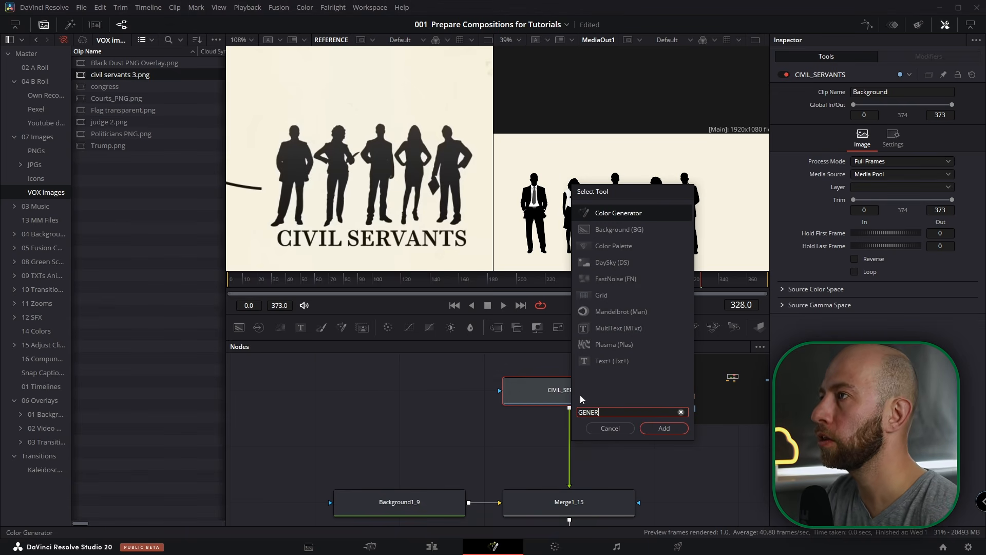
key(Return)
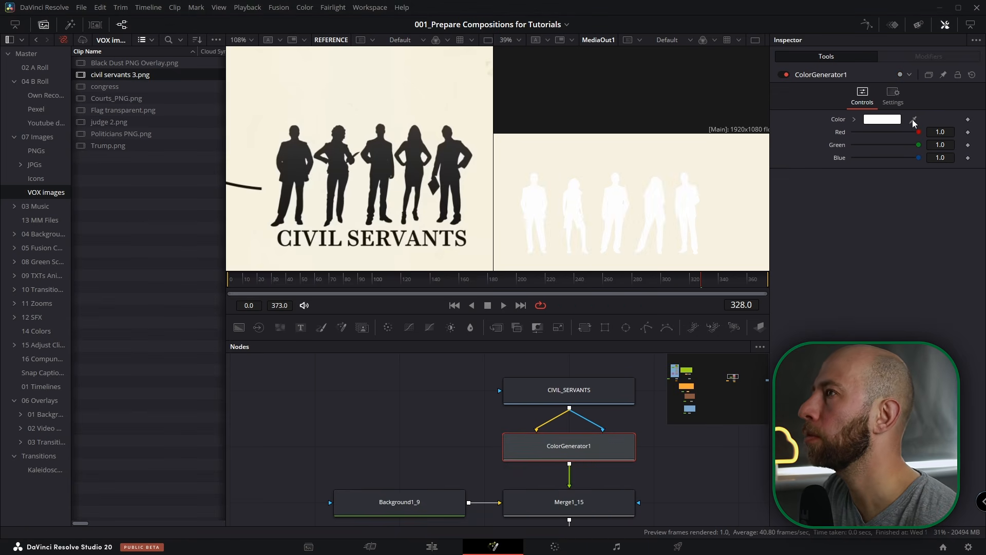
drag(631, 176, 456, 166)
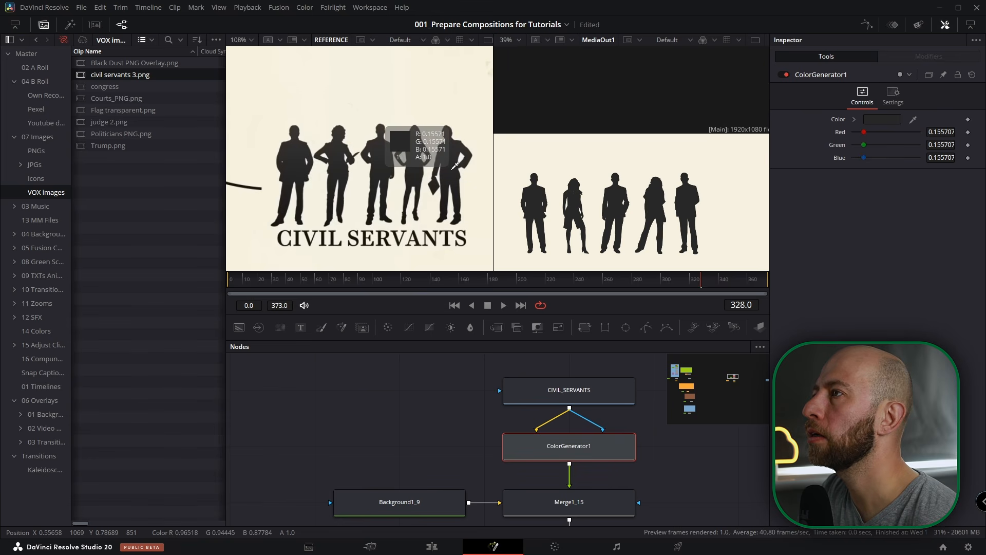
- Paste a copy of the label text node beside the civil servants nodes and rename it Text_CIVIL_SERV
scroll(513, 476, down, 2)
scroll(513, 473, down, 4)
click(523, 476)
click(690, 399)
key(ctrl+v)
key(F2)
text(CIVIL_SERV)
key(Return)
- Change the pasted label's text to CIVIL SERVANTS and merge it over Merge1_15's output
click(869, 188)
text(CIVIL SERVANTS)
click(582, 466)
drag(582, 466, 583, 438)
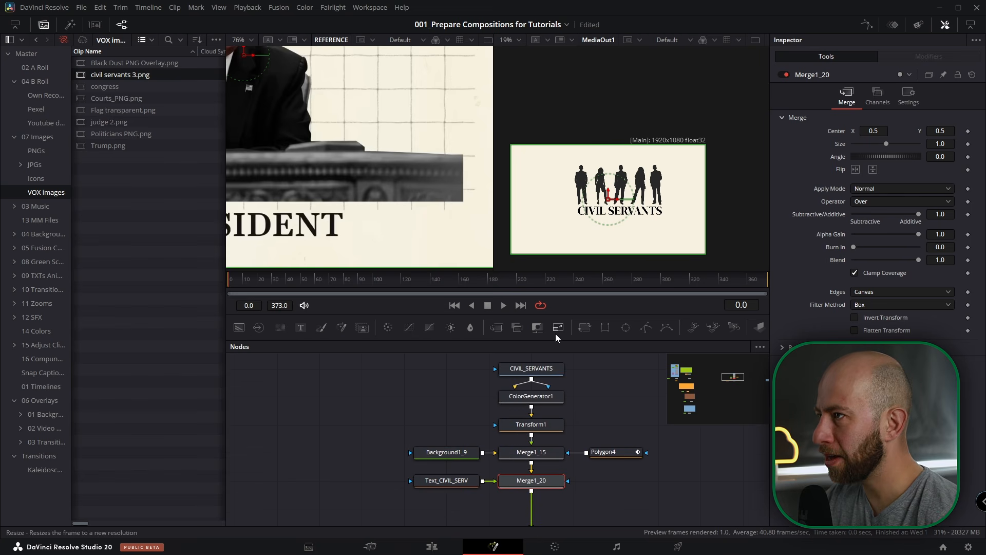
- Review the civil servants chain node by node: image, Color Generator, Transform size, transparent background, polygon mask and text
drag(567, 314, 567, 295)
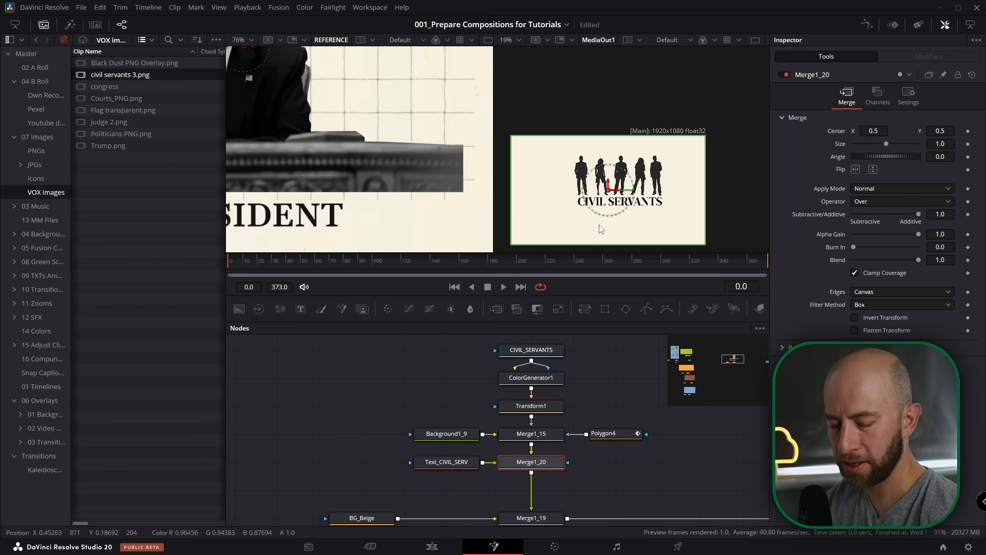
key(ctrl+f)
click(537, 358)
scroll(535, 362, up, 1)
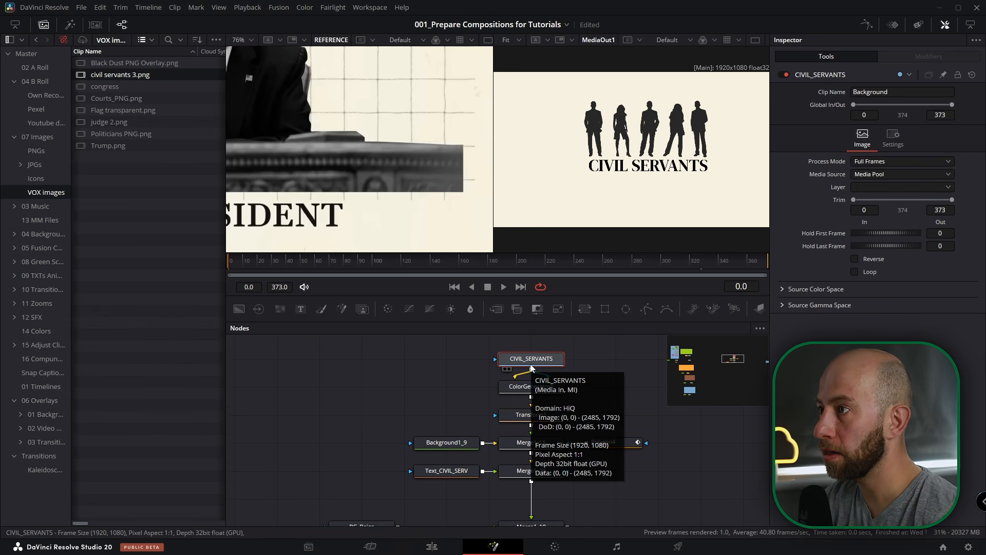
click(543, 386)
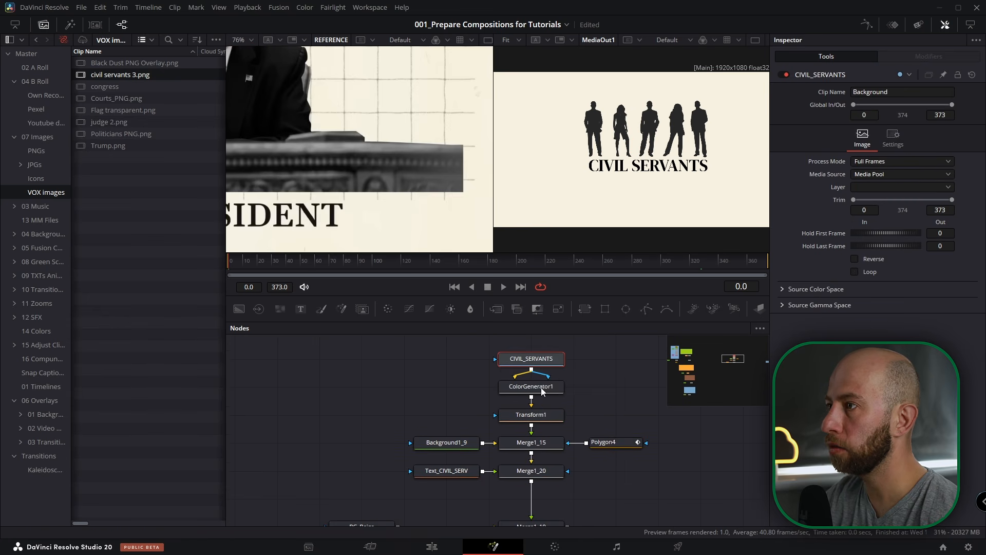
click(543, 420)
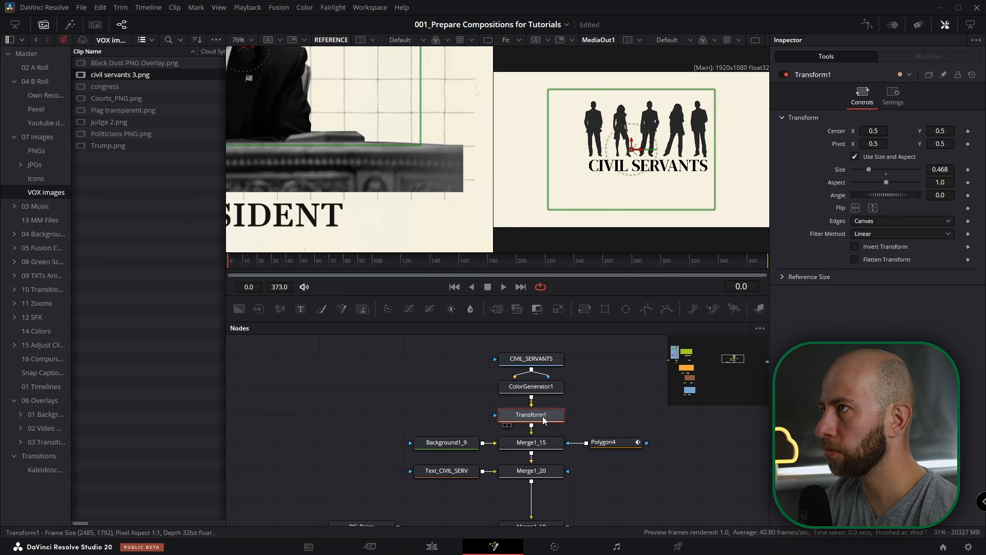
click(459, 449)
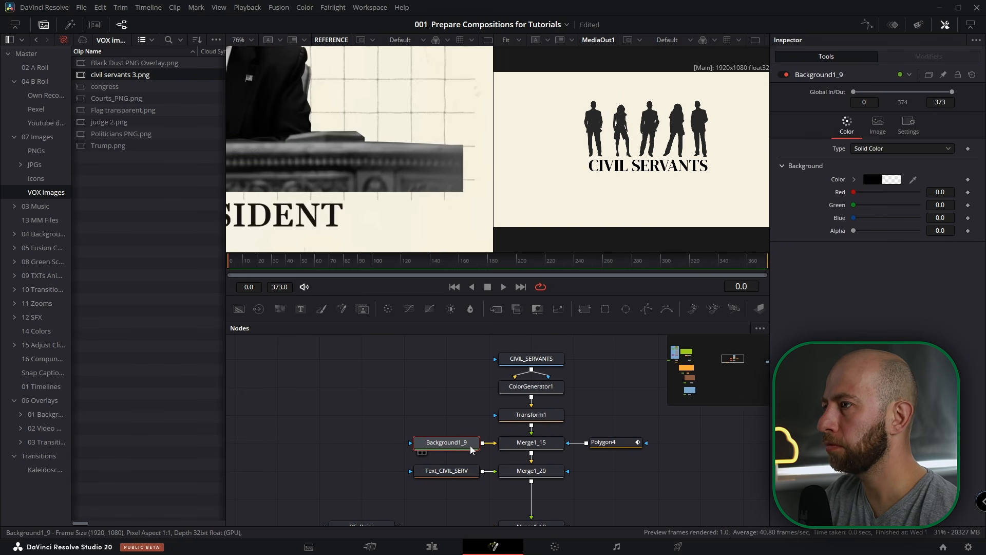
click(611, 444)
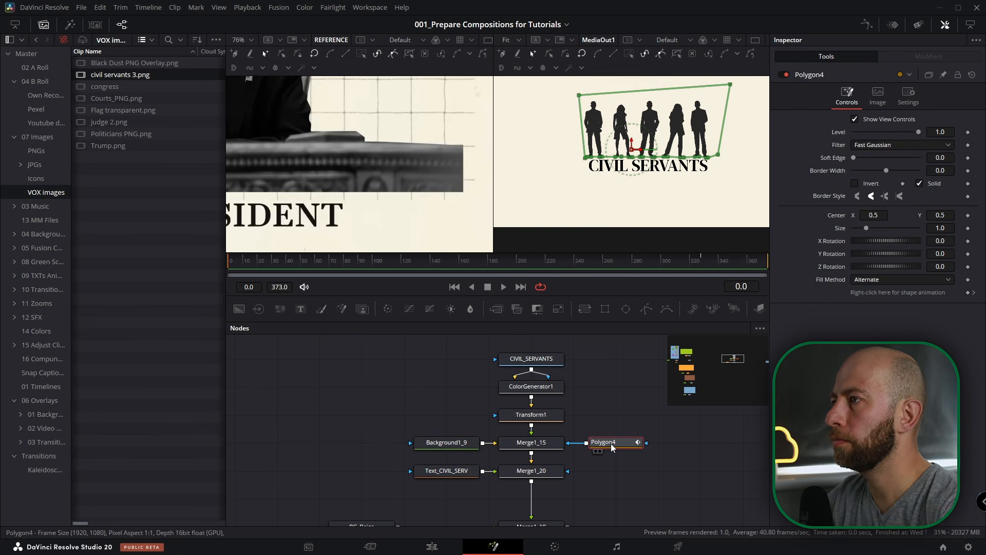
click(529, 419)
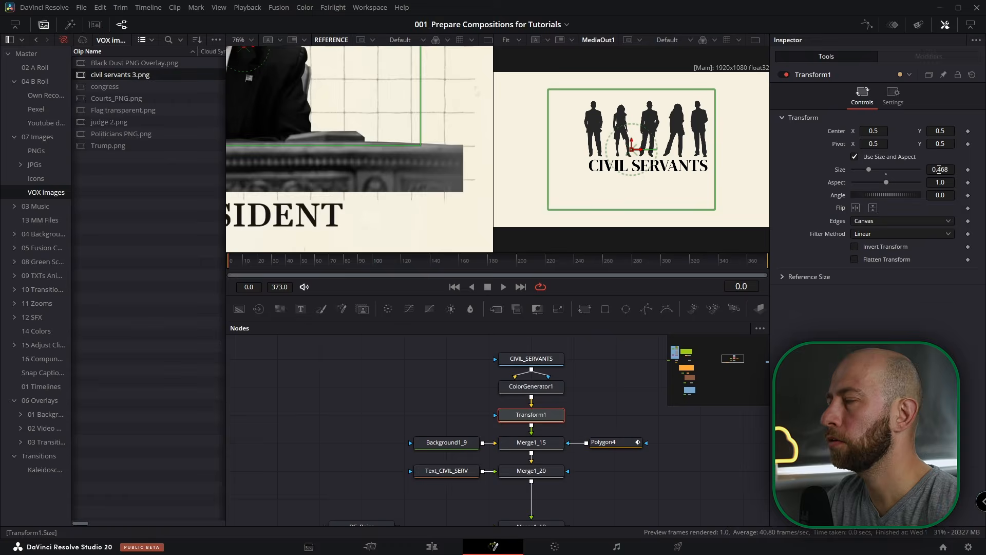
drag(939, 170, 916, 170)
key(ctrl+z)
click(458, 476)
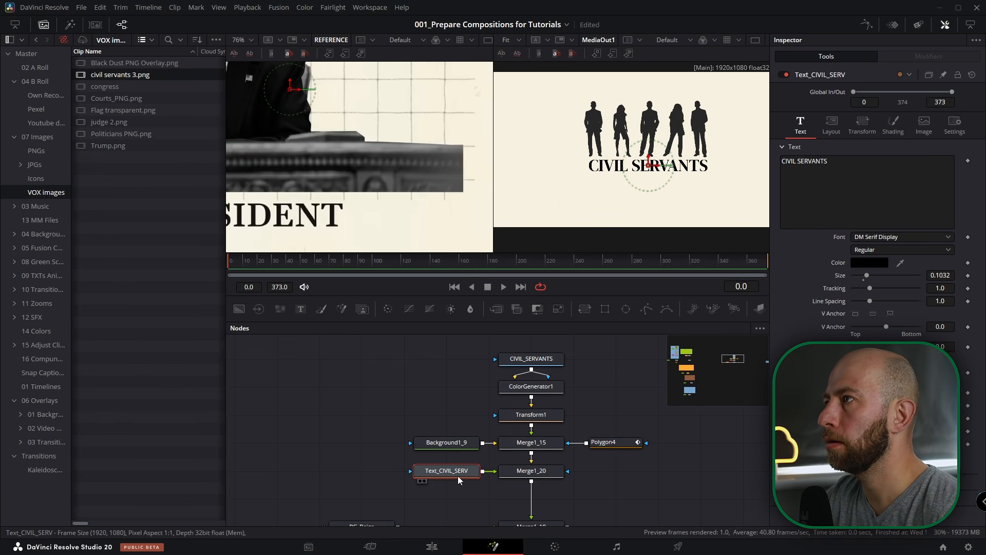
- Detach BG_Beige from Merge1_19 and connect a new transparent Background node as that merge's background
scroll(546, 484, down, 1)
scroll(668, 481, down, 2)
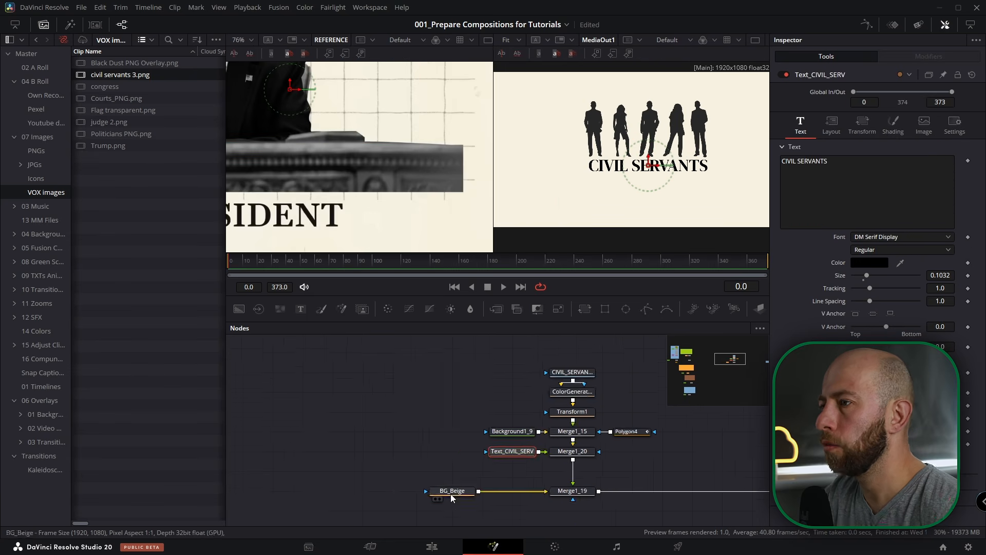
drag(452, 492, 332, 492)
drag(240, 309, 410, 504)
drag(483, 506, 546, 491)
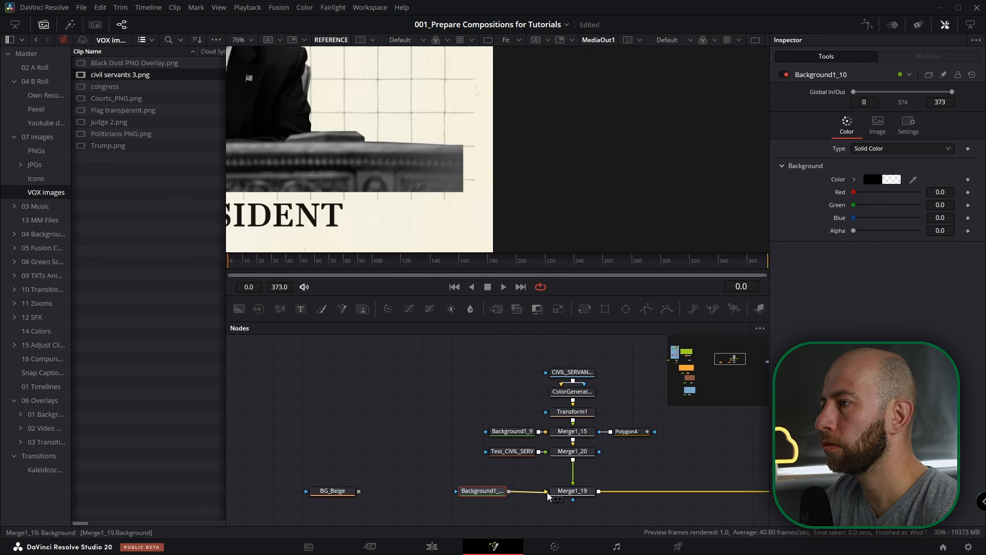
- View the civil servants composite in the second viewer and group its chain in an underlay named Underlay_civil_servants
key(2)
scroll(546, 427, down, 2)
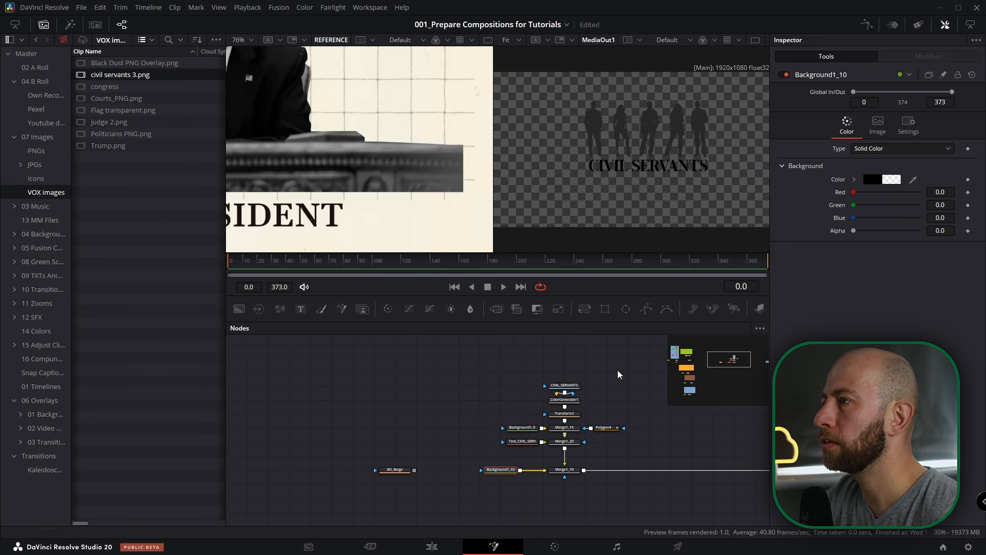
drag(635, 362, 494, 455)
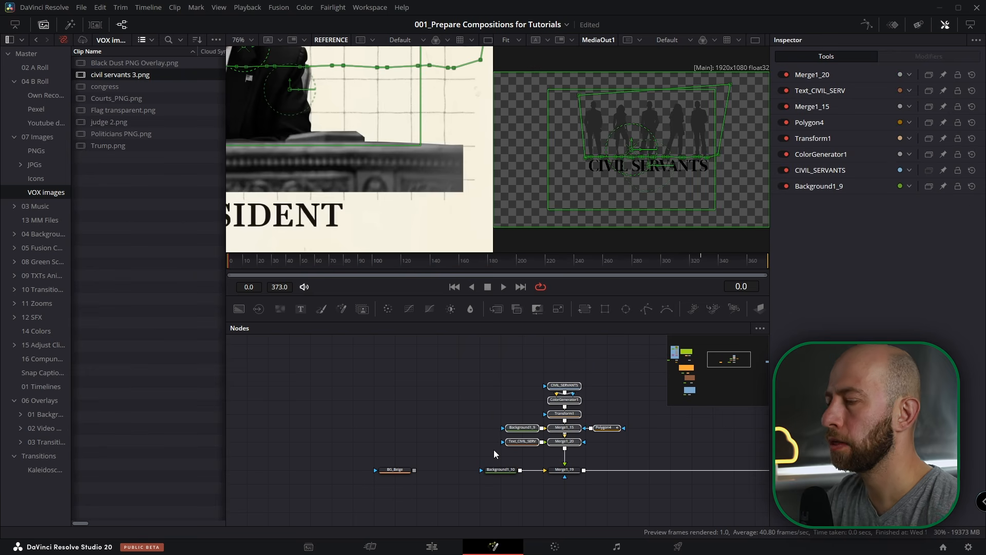
key(shift+space)
text(und)
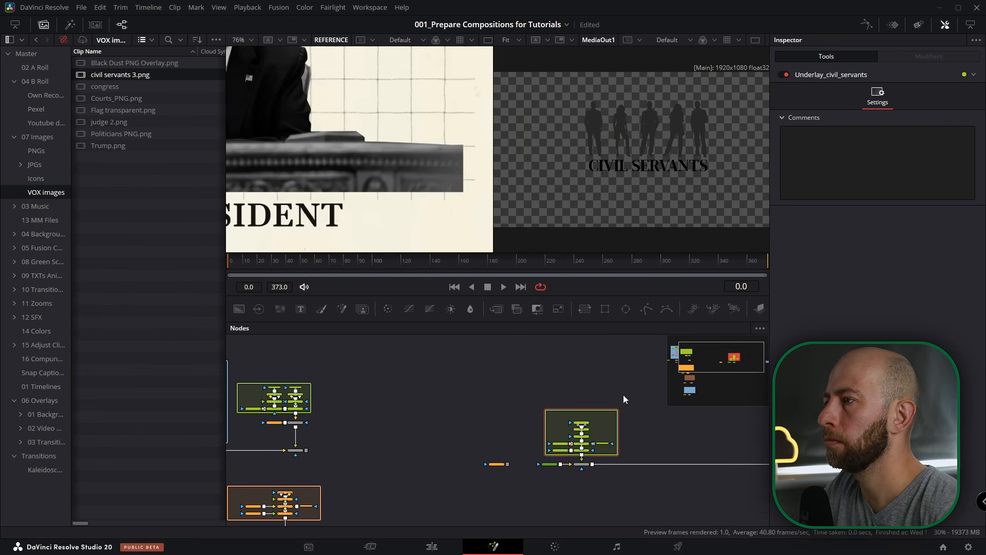
- Move the civil servants group with its background and merge below the other groups, and connect BG_Beige directly to MediaOut1
drag(626, 389, 581, 379)
drag(560, 378, 381, 510)
drag(455, 480, 519, 355)
mouse_move(446, 385)
mouse_down()
mouse_move(430, 446)
mouse_move(345, 530)
mouse_move(357, 520)
mouse_up()
scroll(356, 520, down, 5)
scroll(416, 439, up, 6)
drag(410, 436, 727, 409)
scroll(461, 395, down, 1)
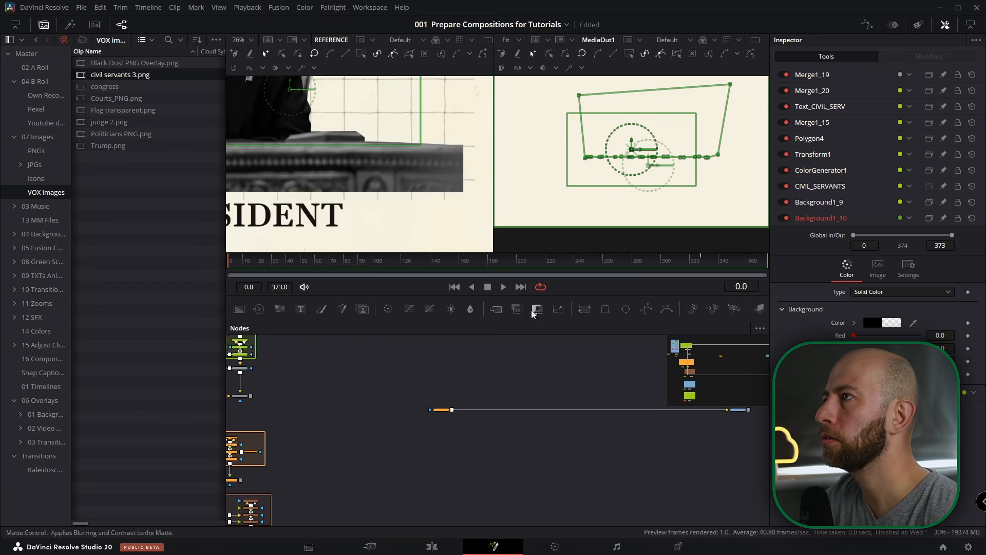
- Lengthen the second Fusion Composition clip on track V1 to about 719 frames and return to its composition
scroll(411, 205, down, 5)
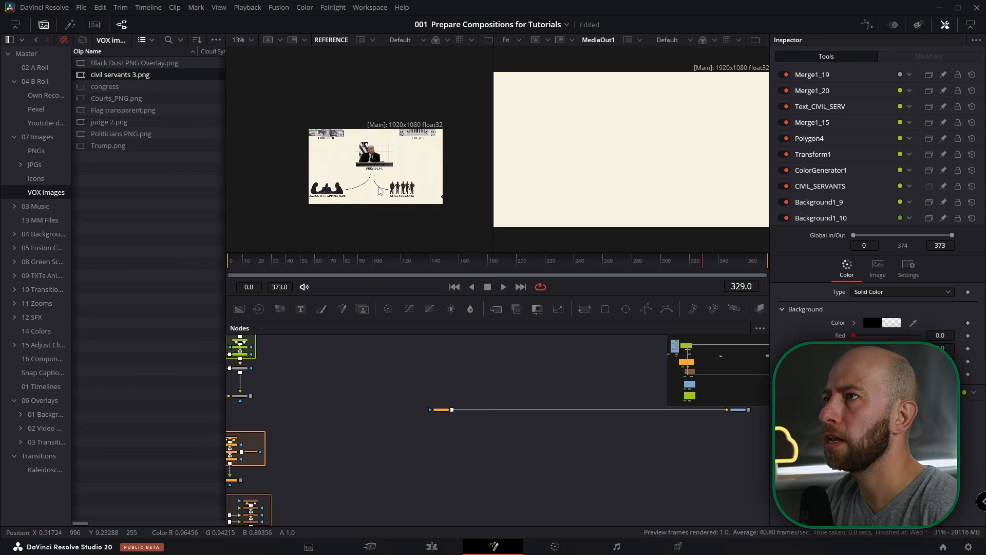
scroll(379, 191, up, 2)
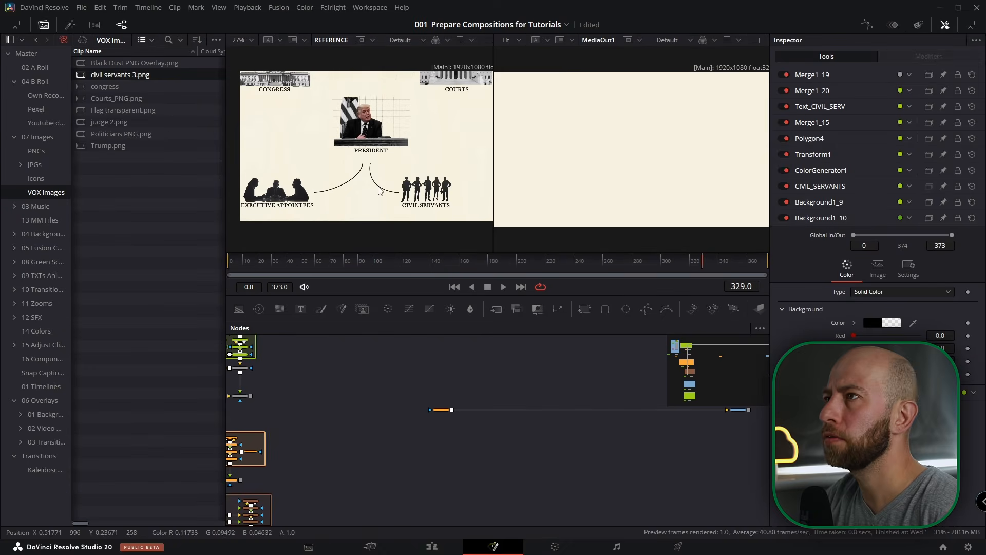
click(44, 25)
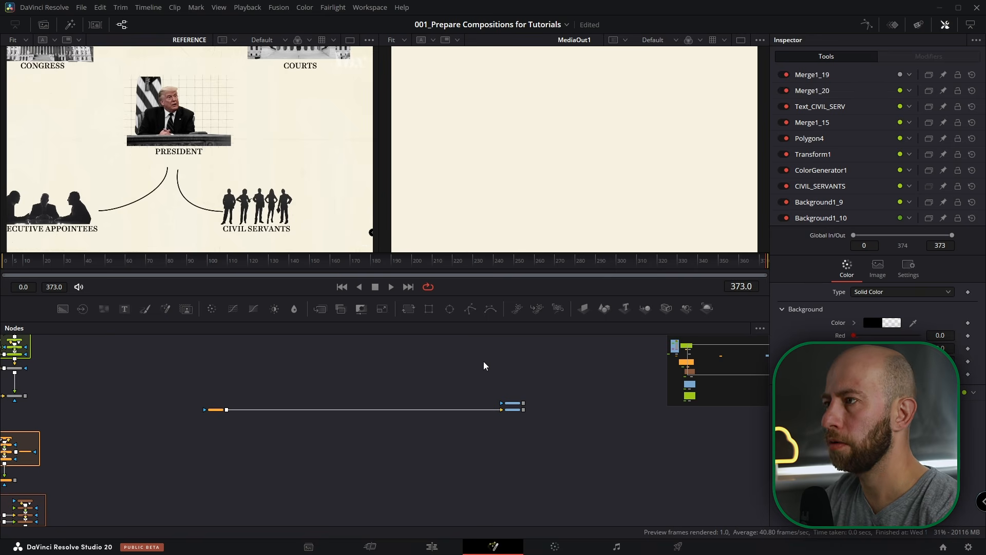
key(shift+4)
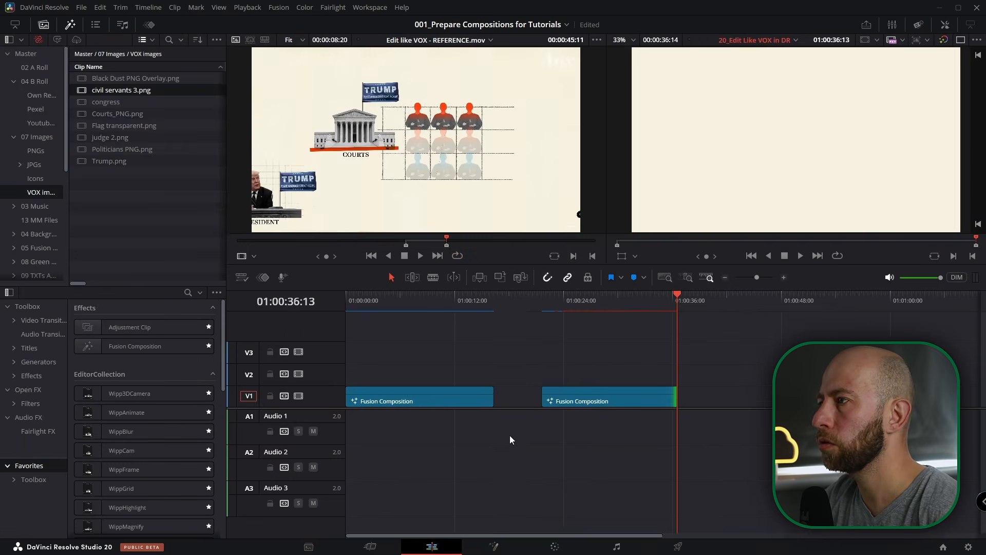
drag(673, 396, 803, 396)
key(shift+5)
- Scrub through the reference video and examine the judges grid beside the Courts building up close
drag(485, 265, 554, 264)
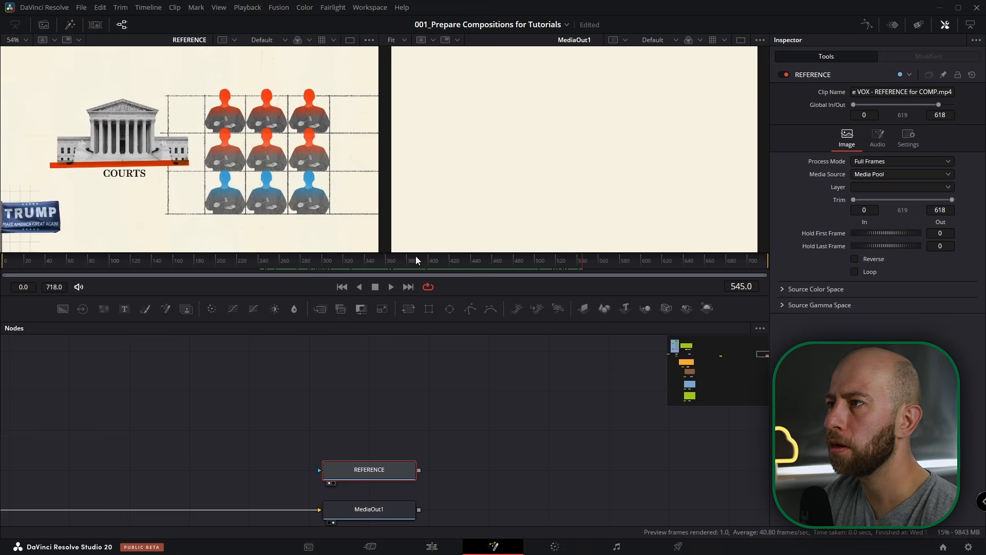
drag(415, 267, 507, 263)
drag(535, 266, 572, 260)
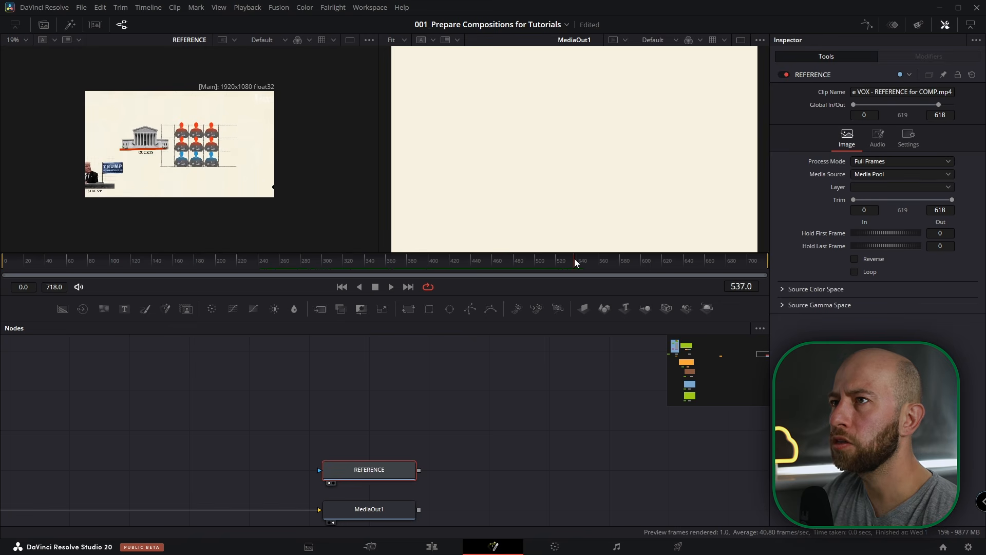
scroll(151, 162, up, 3)
scroll(151, 161, up, 1)
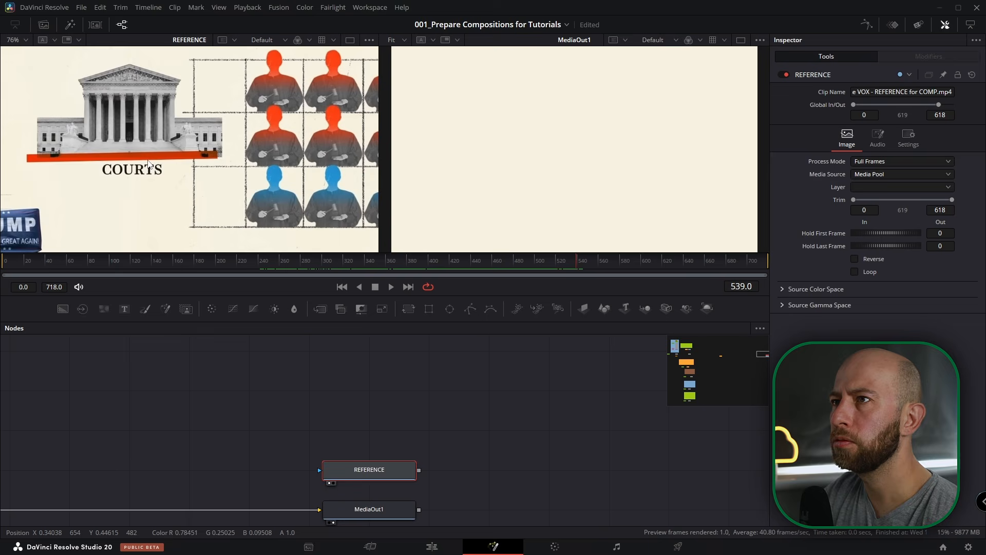
scroll(147, 163, down, 3)
scroll(147, 163, up, 2)
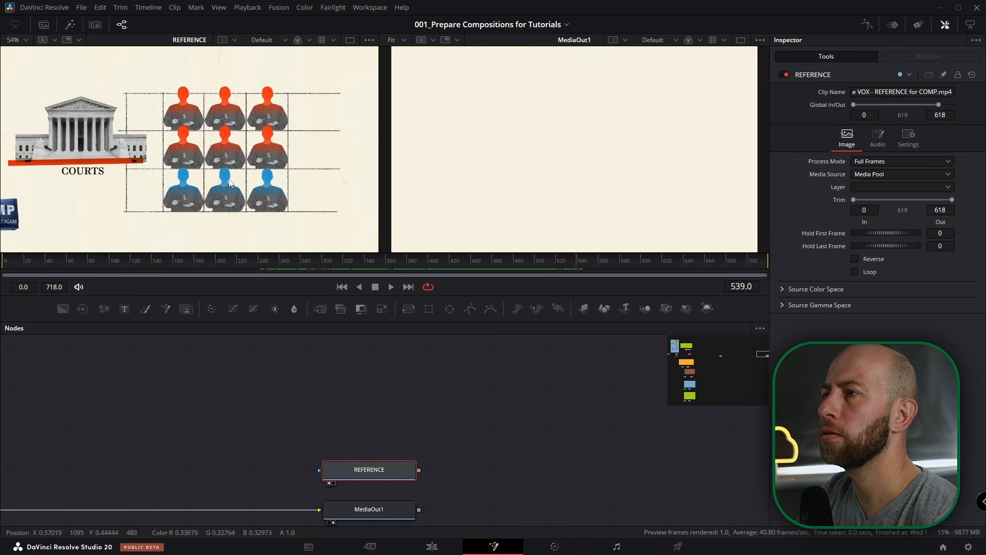
- Copy the black grid nodes from Rectangle1 through Duplicate1_1_1_1, paste them near BG_Beige, and merge the pasted chain over BG_Beige
click(686, 380)
click(688, 351)
scroll(369, 354, up, 3)
drag(338, 343, 427, 470)
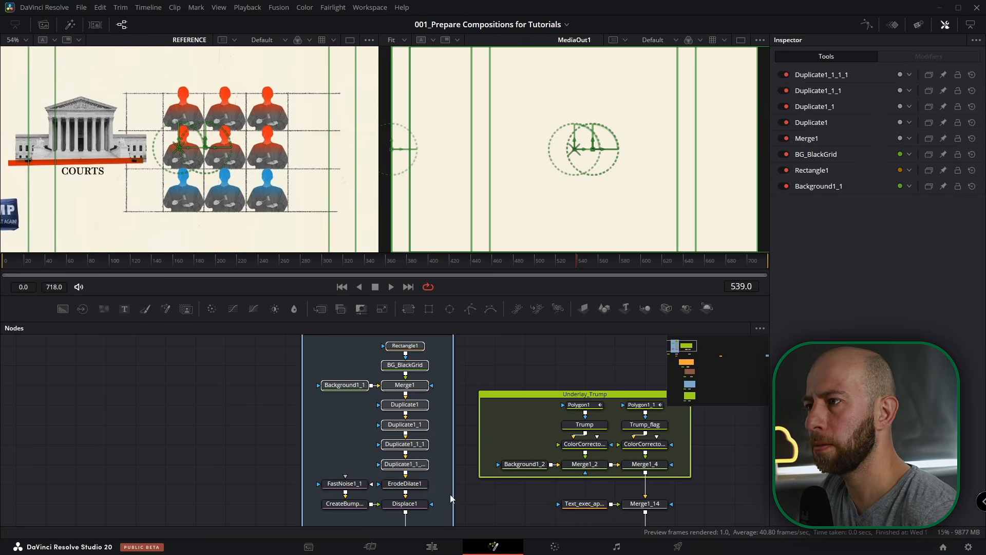
key(ctrl+c)
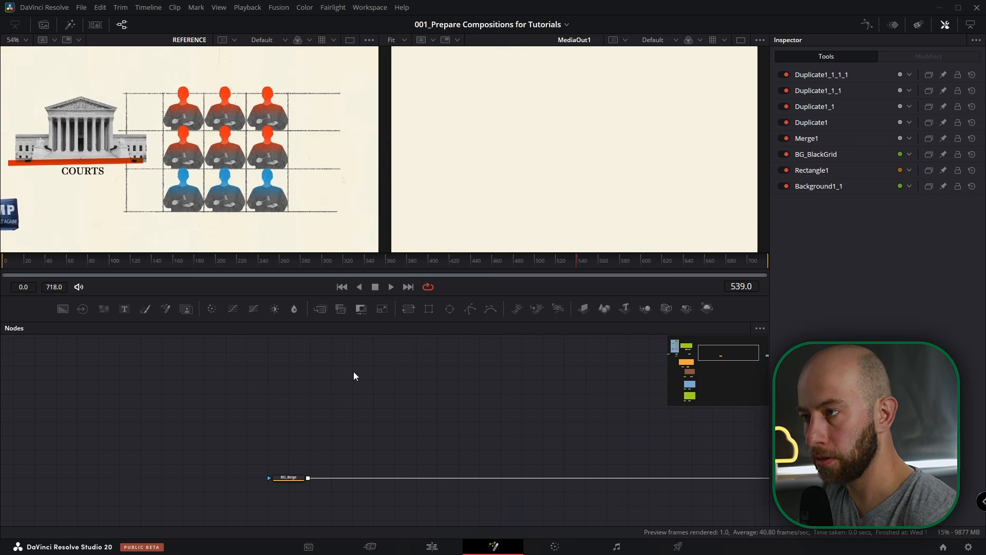
key(ctrl+v)
drag(414, 421, 230, 486)
scroll(358, 489, up, 2)
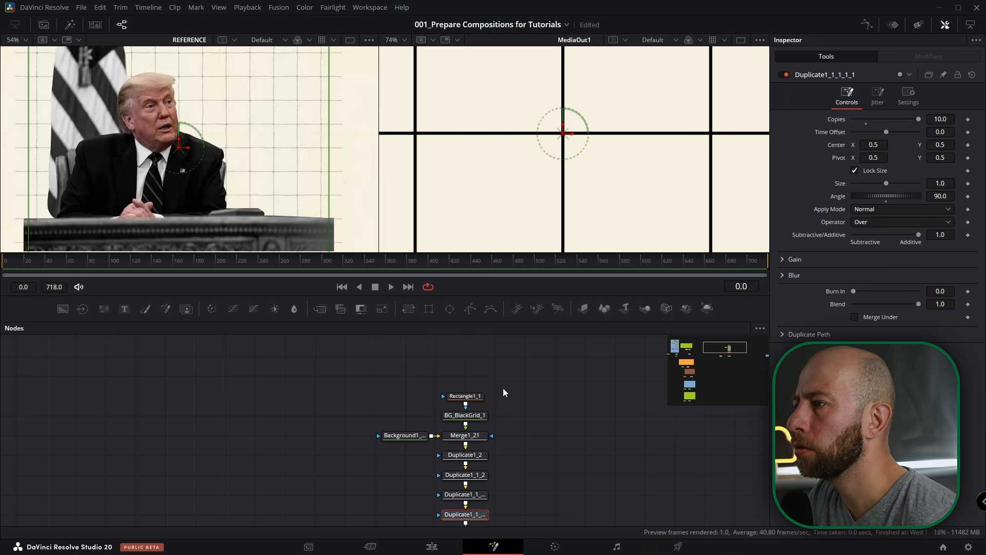
- Insert a Filter node after BG_BlackGrid_1, with its filter type set to Noise and power set to 3
drag(504, 392, 473, 366)
click(467, 374)
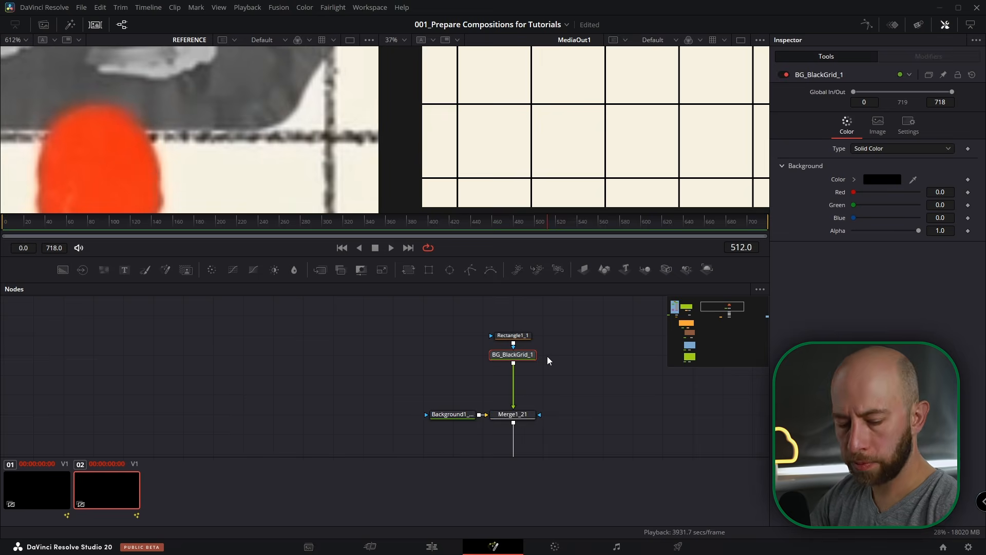
key(shift+space)
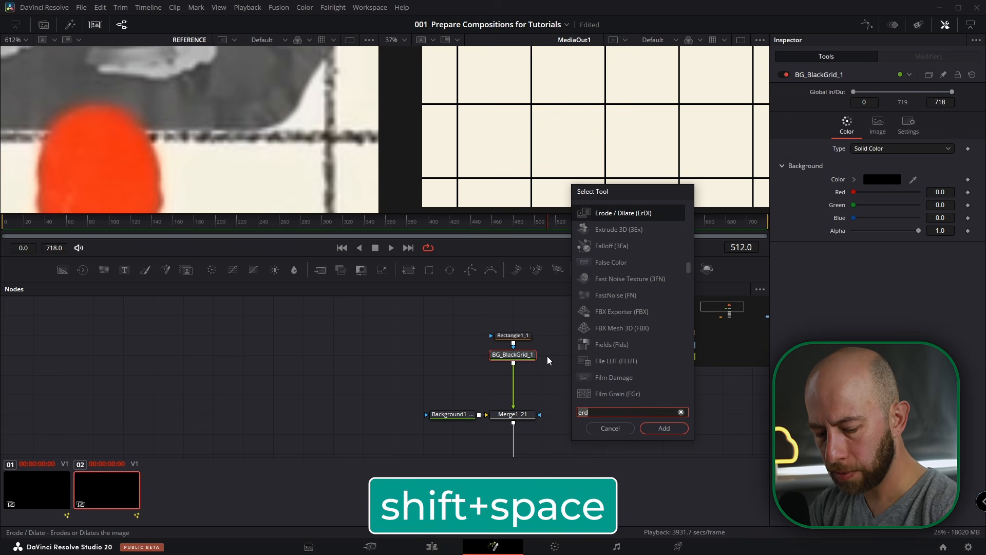
text(filter)
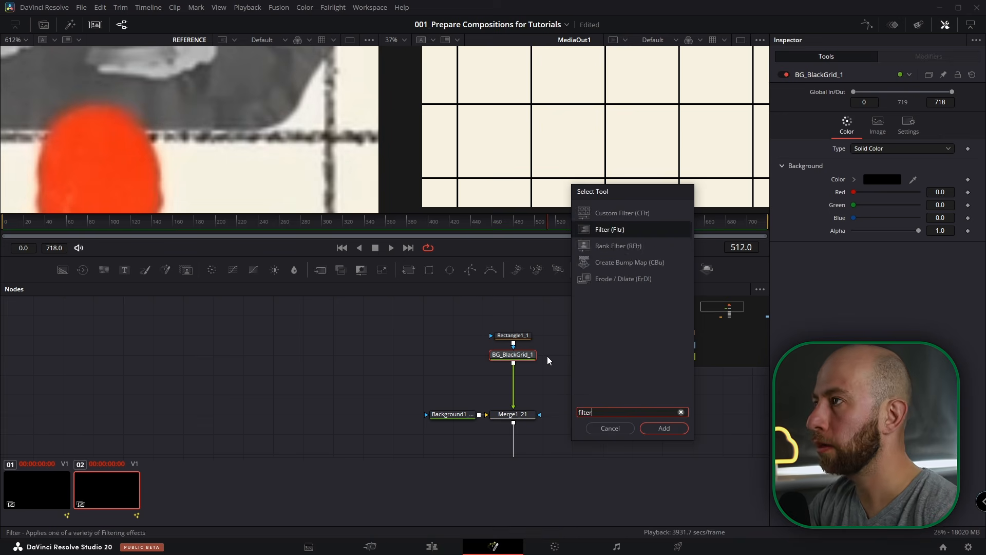
key(Return)
click(873, 118)
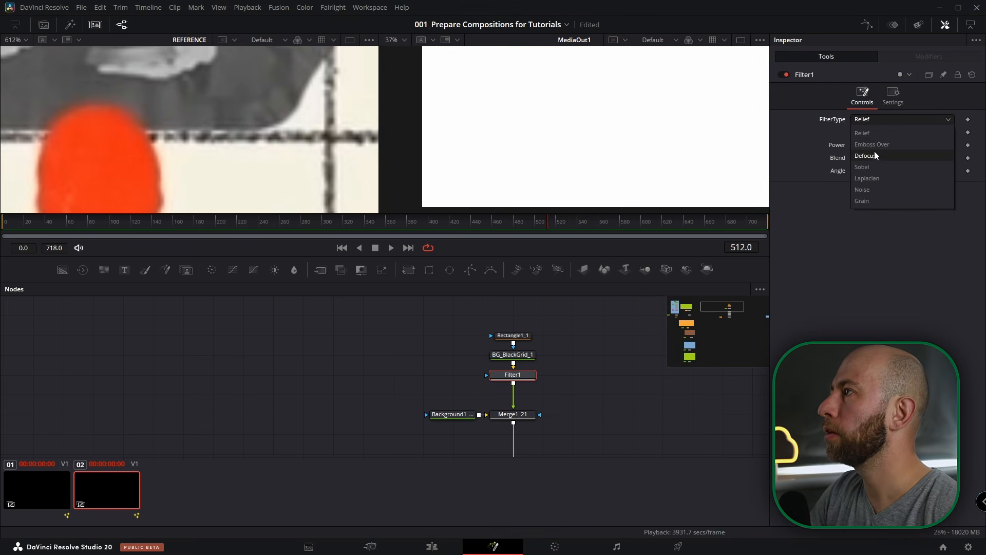
click(879, 189)
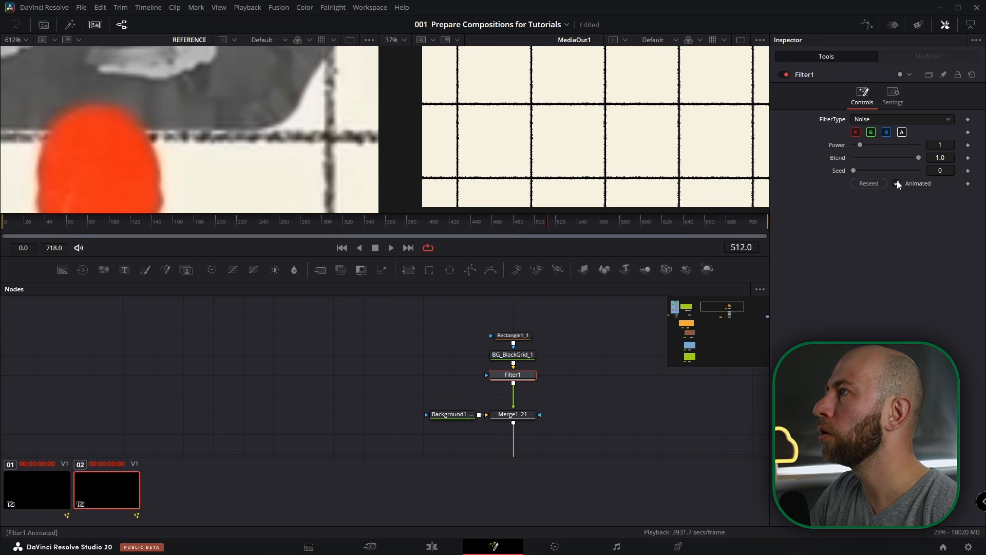
drag(859, 145, 877, 146)
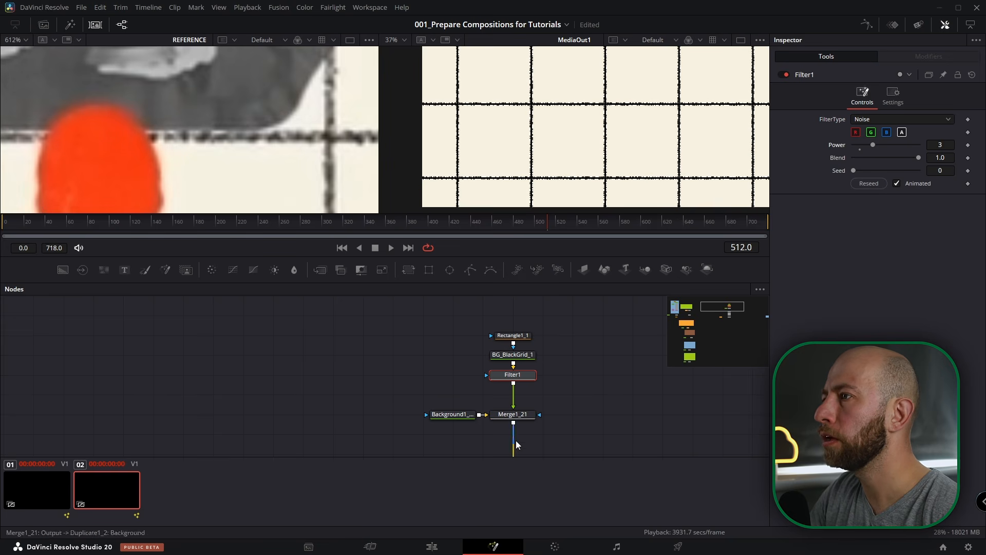
- Reduce the blend of the grid's merge over BG_Beige, Merge1_22, to about 0.567, comparing the lines with the reference
click(519, 414)
scroll(534, 381, down, 5)
click(526, 392)
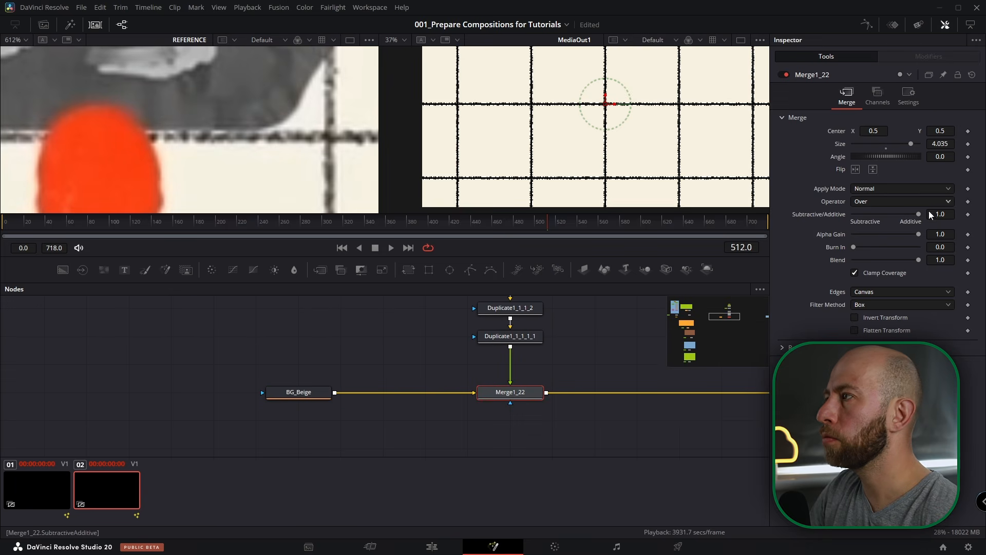
drag(919, 260, 890, 261)
scroll(340, 164, down, 2)
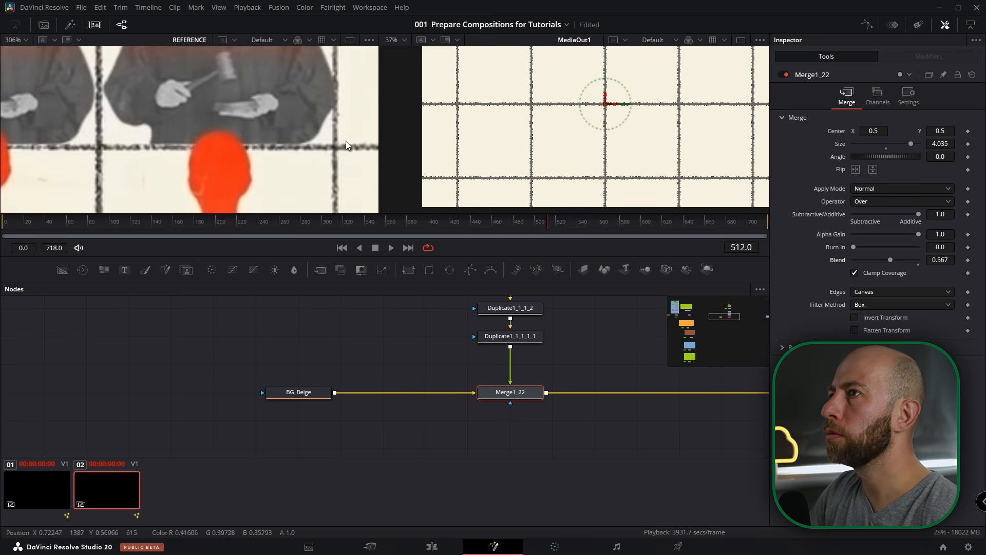
scroll(342, 177, down, 2)
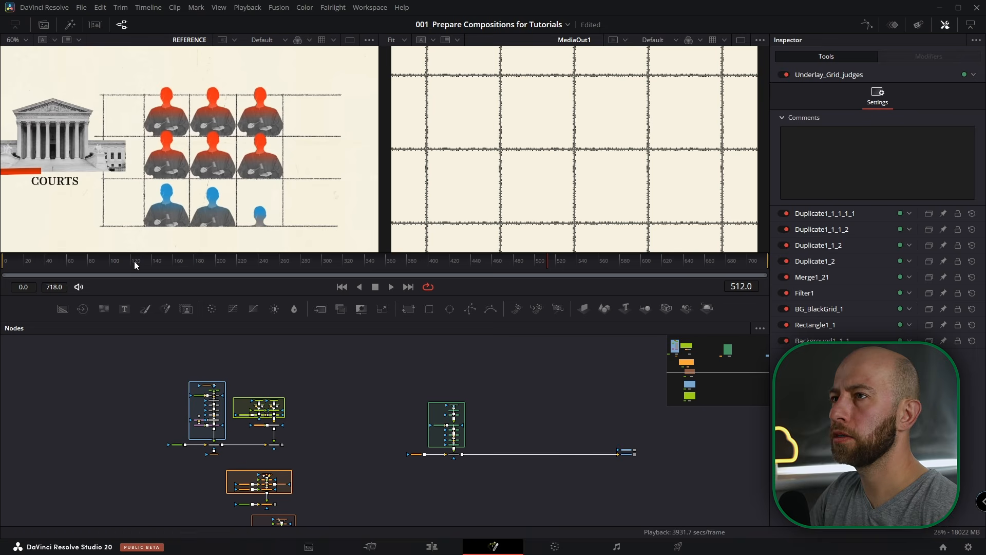
- Add judge 2.png from the media pool to the node graph beside the judges grid group
click(15, 25)
drag(112, 122, 577, 377)
drag(723, 430, 724, 415)
drag(723, 411, 482, 444)
click(15, 25)
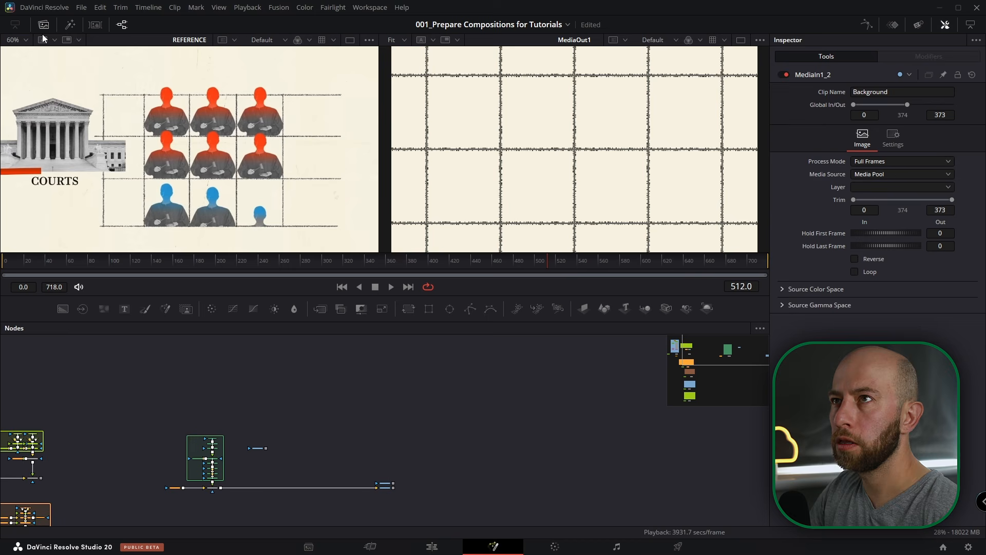
- Rename the new judge image node as Judge
scroll(344, 417, up, 6)
click(208, 440)
key(F2)
text(Judge)
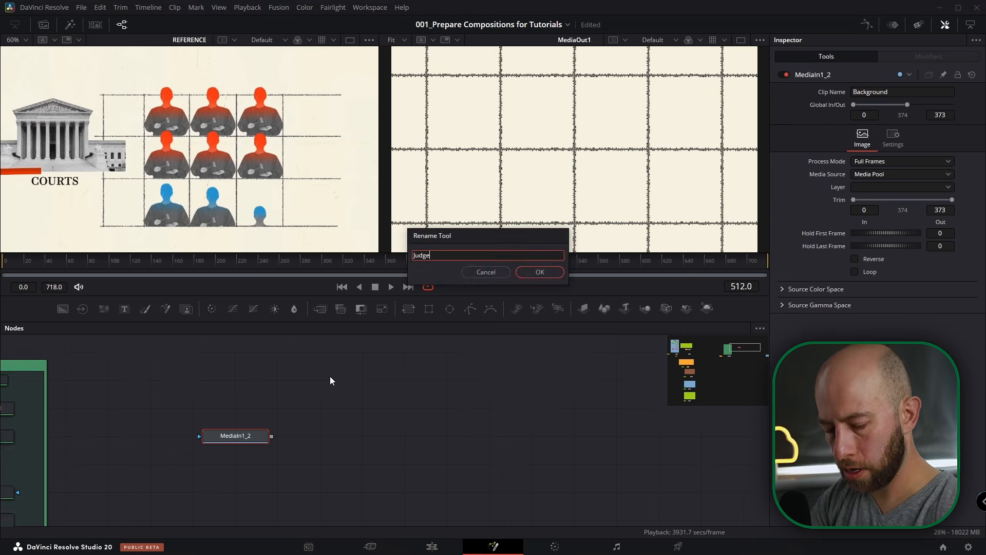
key(Return)
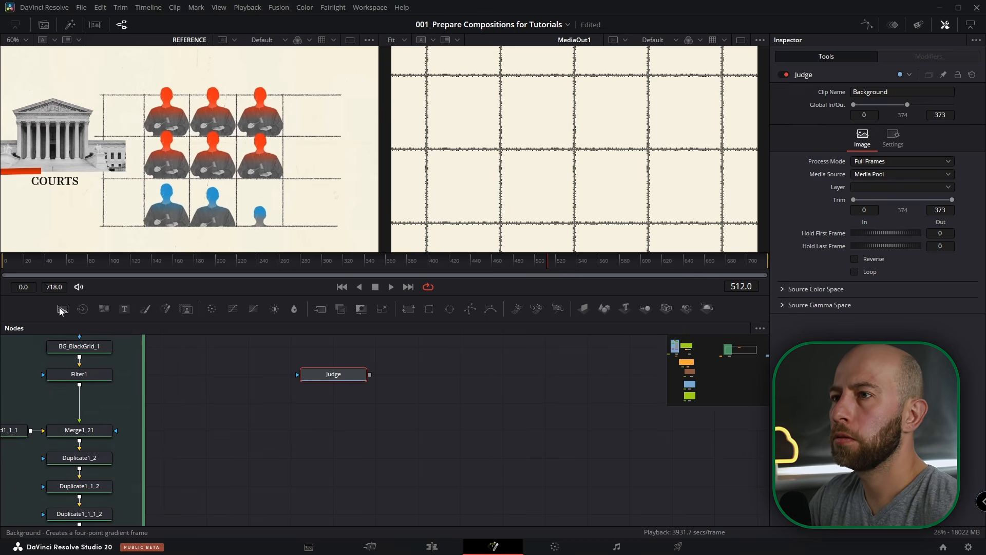
- Merge Judge over a new transparent Background node, merge that result over Merge1_22's output, and space the judge nodes away from the grid
drag(62, 309, 238, 433)
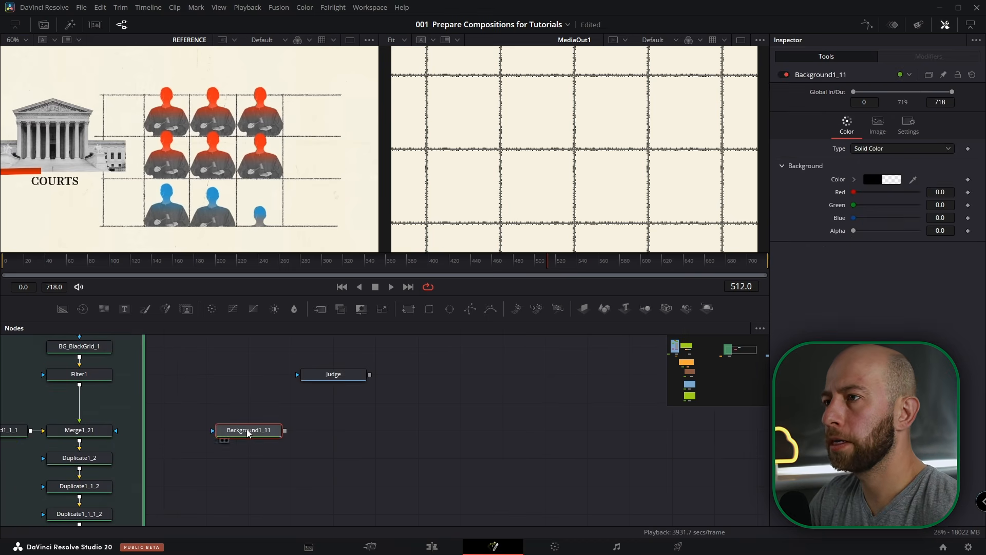
drag(372, 374, 285, 430)
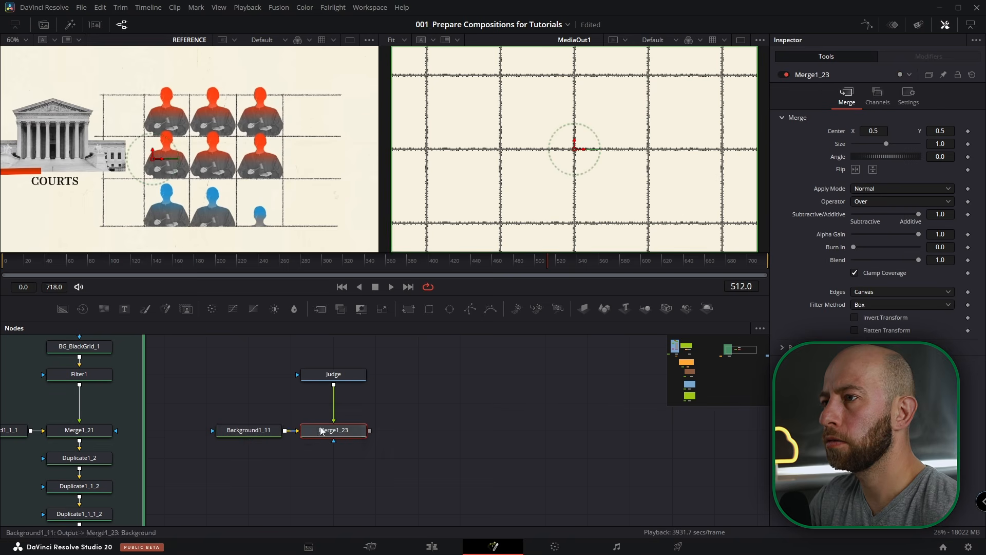
scroll(348, 439, down, 2)
drag(374, 434, 412, 371)
drag(400, 370, 221, 491)
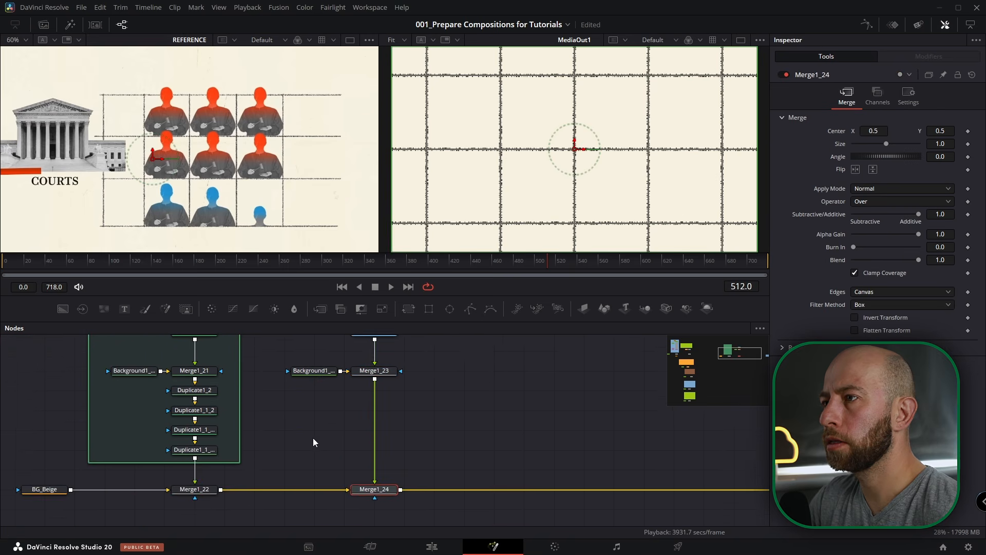
drag(348, 395, 360, 438)
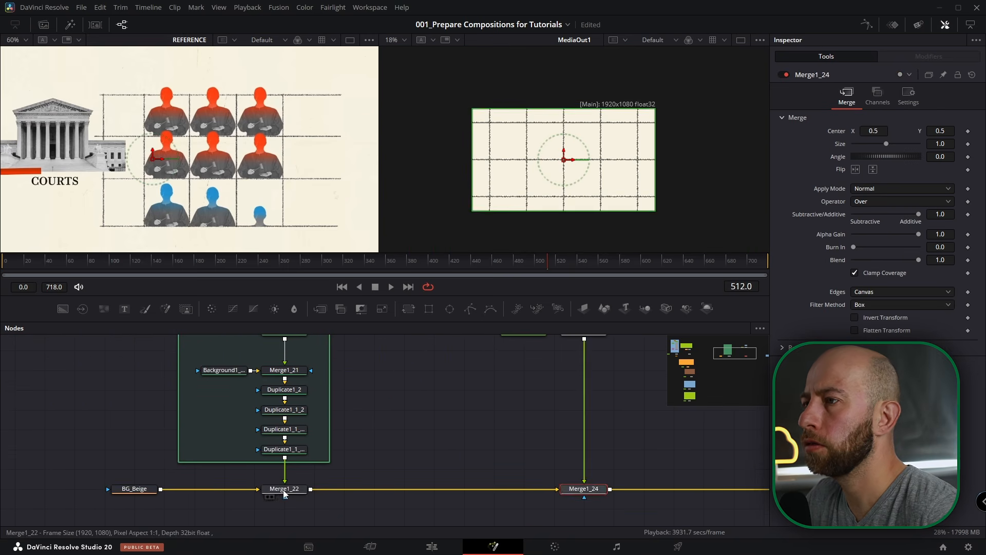
- Scale Merge1_22 to 2.922 with its center at about 0.43, 0.605, and mask it with a rectangle about 0.735 wide and 0.76 high
click(283, 489)
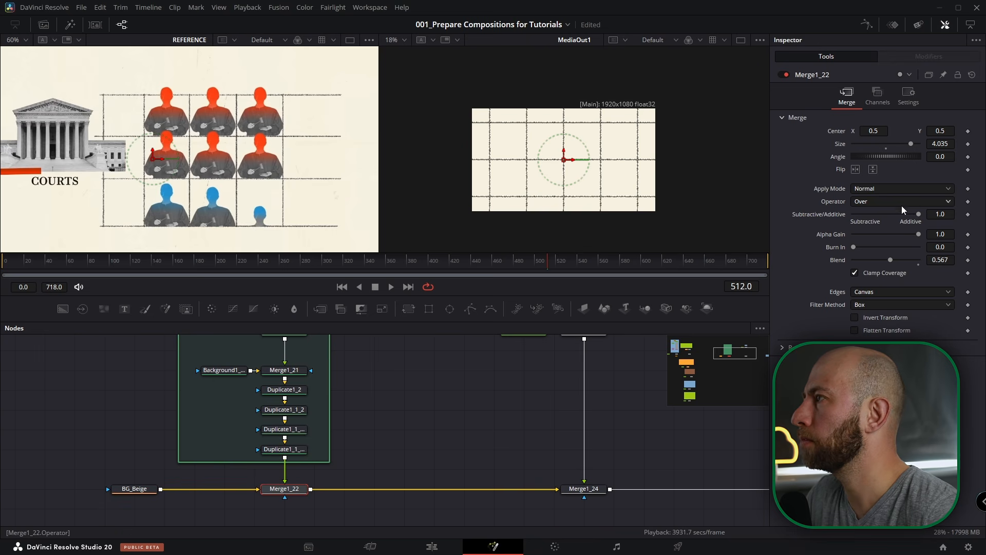
drag(941, 144, 904, 144)
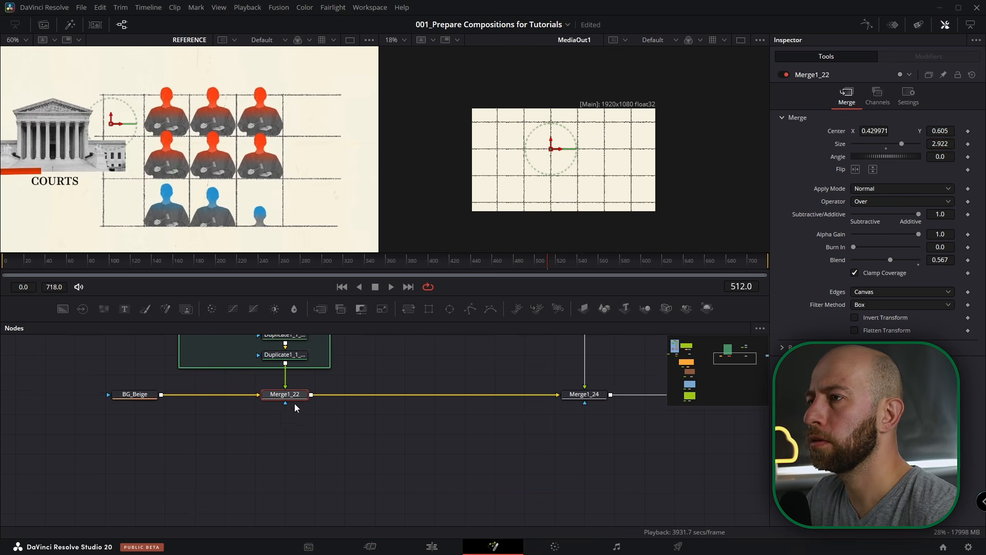
click(429, 309)
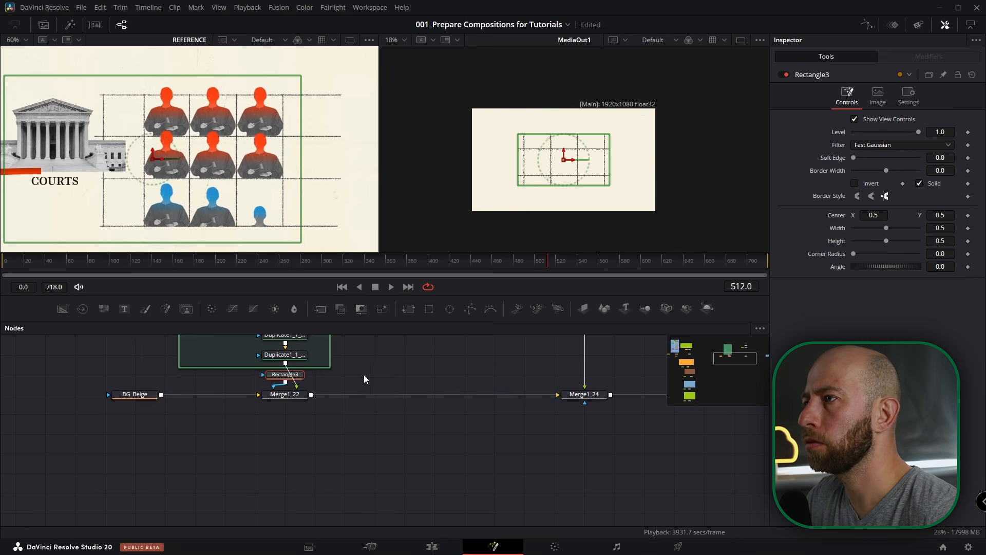
drag(283, 379, 279, 473)
drag(610, 174, 615, 174)
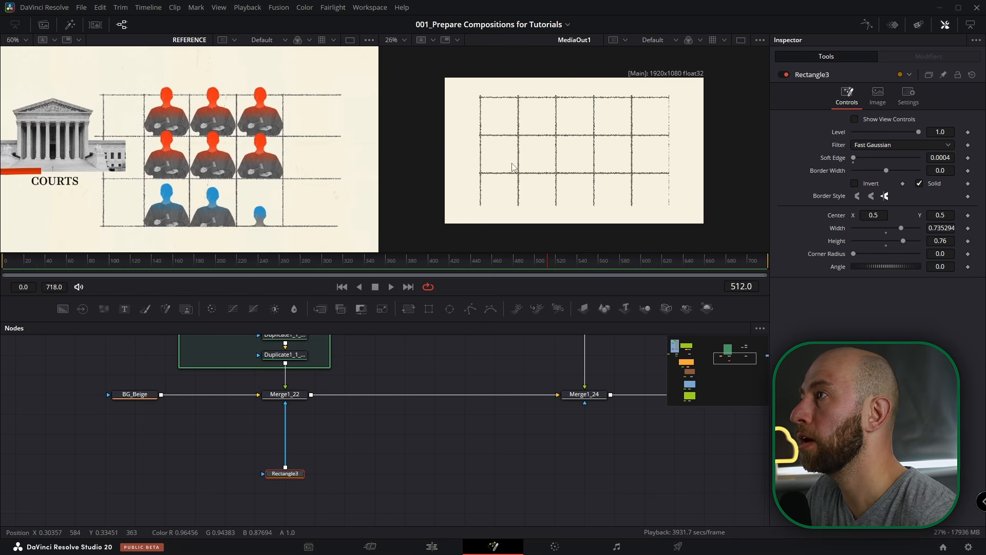
- Set the Rectangle3 mask's center Y to 0.473 and height to 0.795, and chain a second rectangle mask to it in Subtract mode
drag(946, 216, 943, 216)
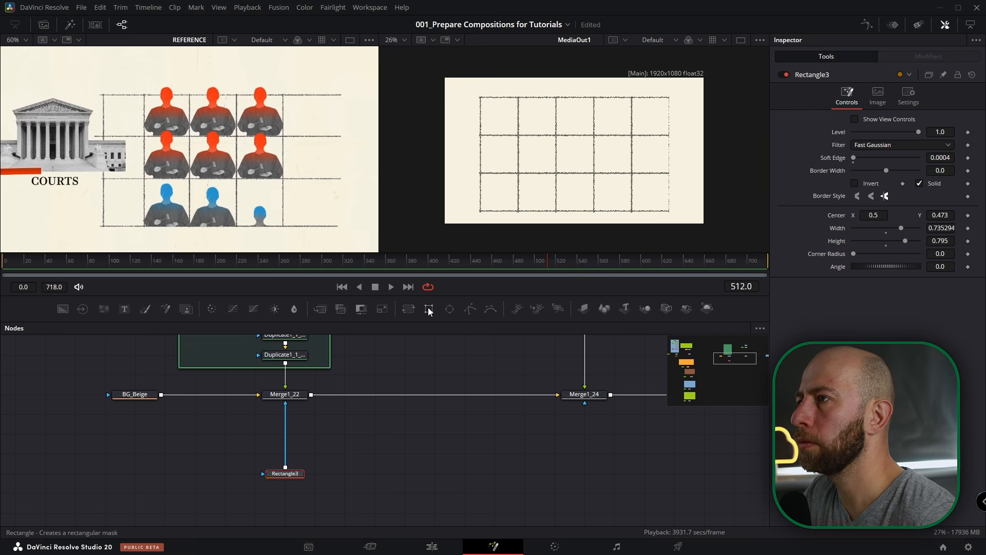
click(430, 310)
click(892, 185)
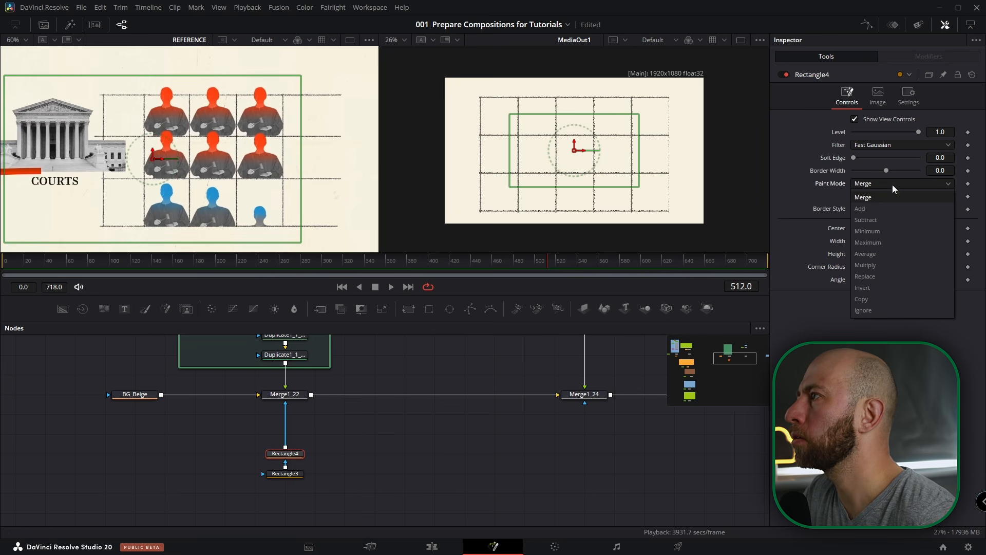
click(876, 220)
- Place the subtracting rectangle over the grid's upper-right edge at about 1.048, 0.732 with a height of about 0.245
drag(576, 153, 717, 121)
drag(717, 79, 716, 116)
click(855, 119)
click(944, 252)
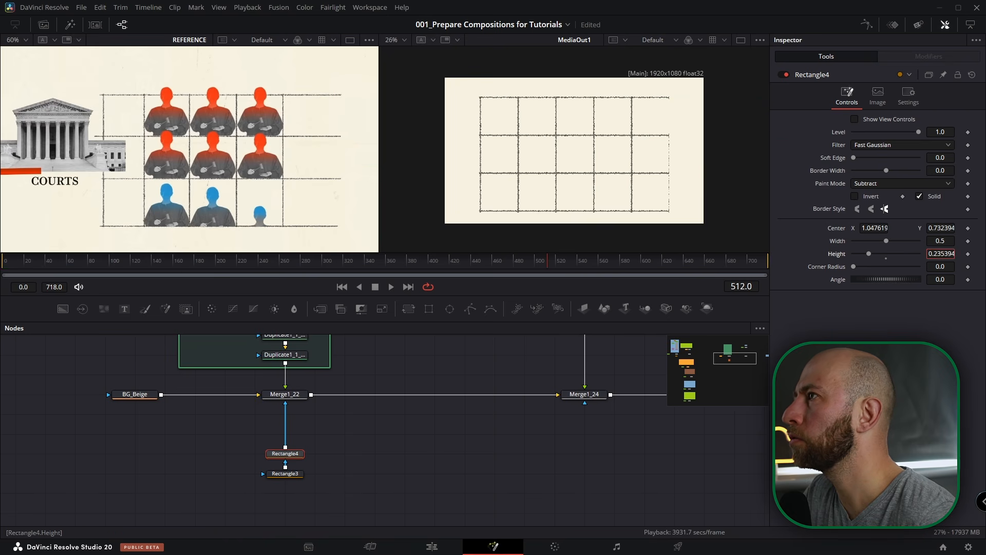
drag(944, 253, 946, 252)
scroll(676, 114, up, 4)
scroll(674, 130, down, 4)
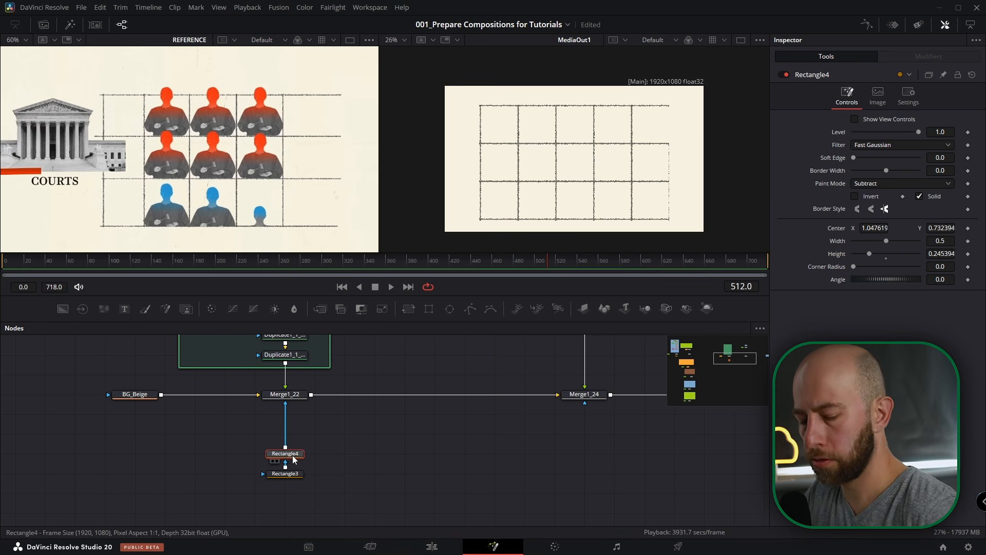
- Duplicate the subtracting rectangle mask twice and shift the copies down over the lower rows of the grid's right edge
key(ctrl+c)
key(ctrl+v)
drag(941, 227, 929, 227)
key(ctrl+c)
key(ctrl+v)
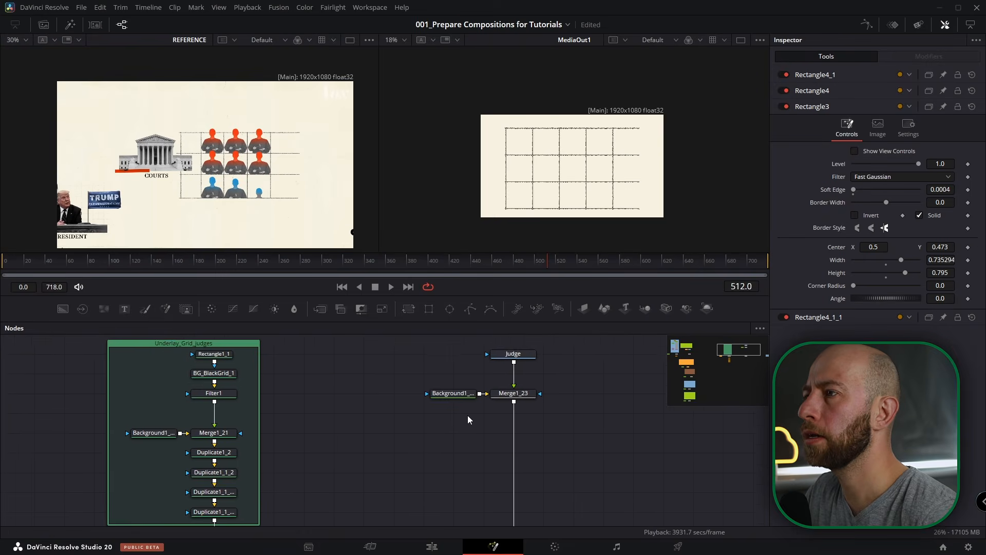
- Insert a Color Corrector after the Judge node and set the saturation to 0.5 in version 2
drag(468, 416, 375, 407)
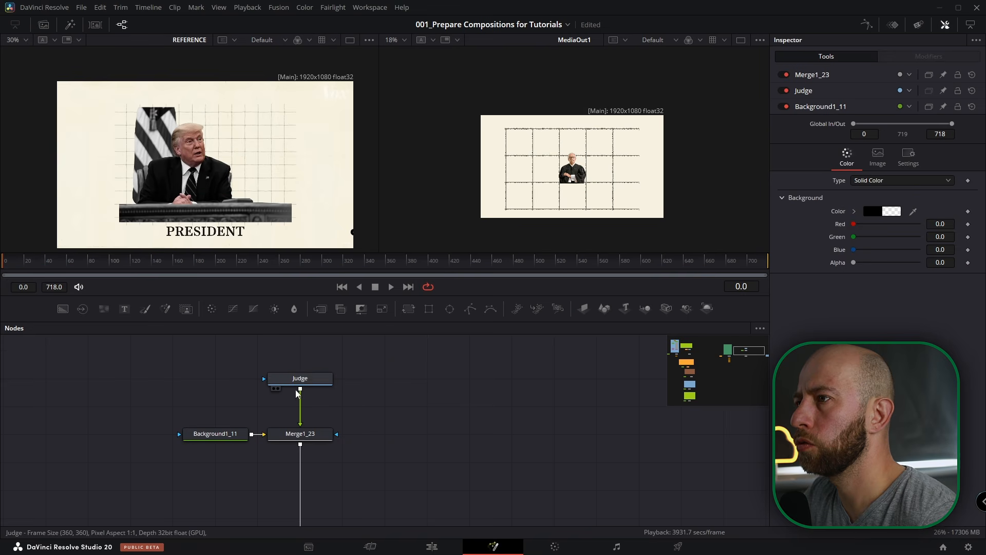
click(303, 379)
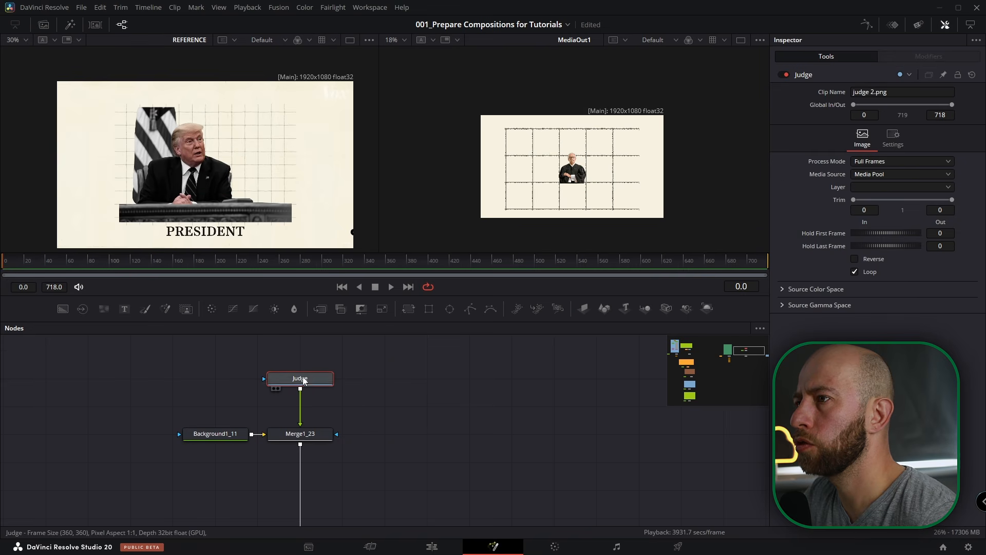
click(211, 308)
click(883, 92)
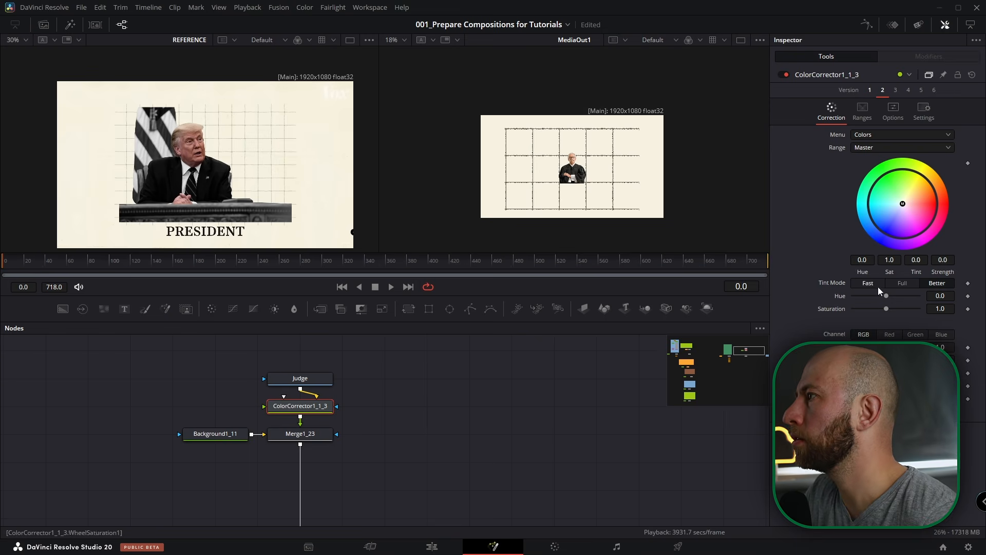
drag(886, 308, 870, 308)
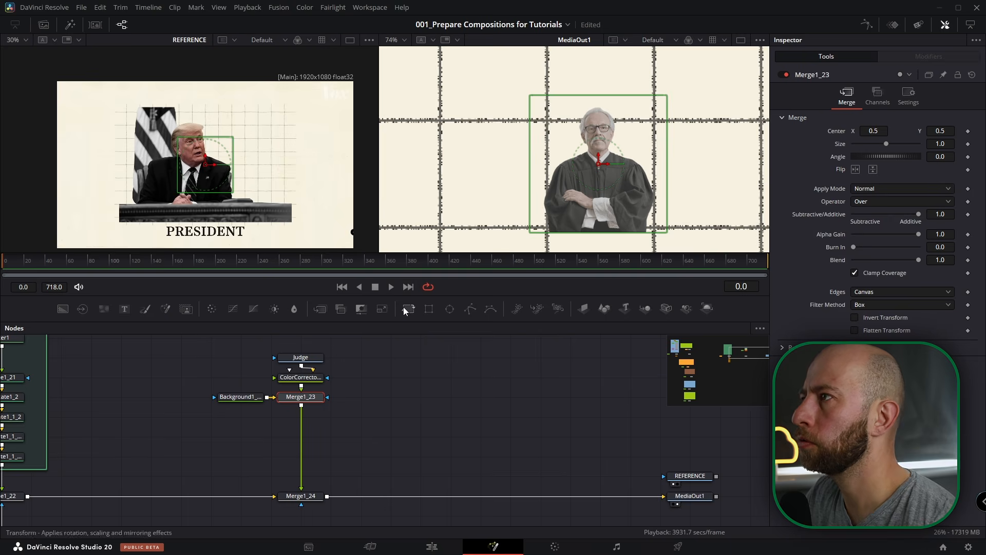
- Add a Background beside Judge colored with the reference silhouettes' orange-red, and merge it over Merge1_23's output
click(404, 308)
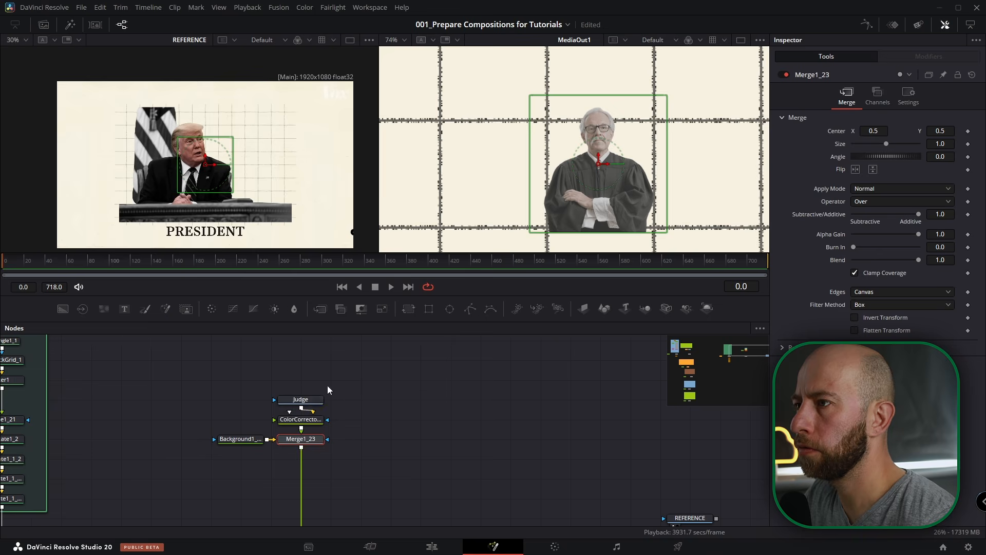
drag(329, 384, 302, 419)
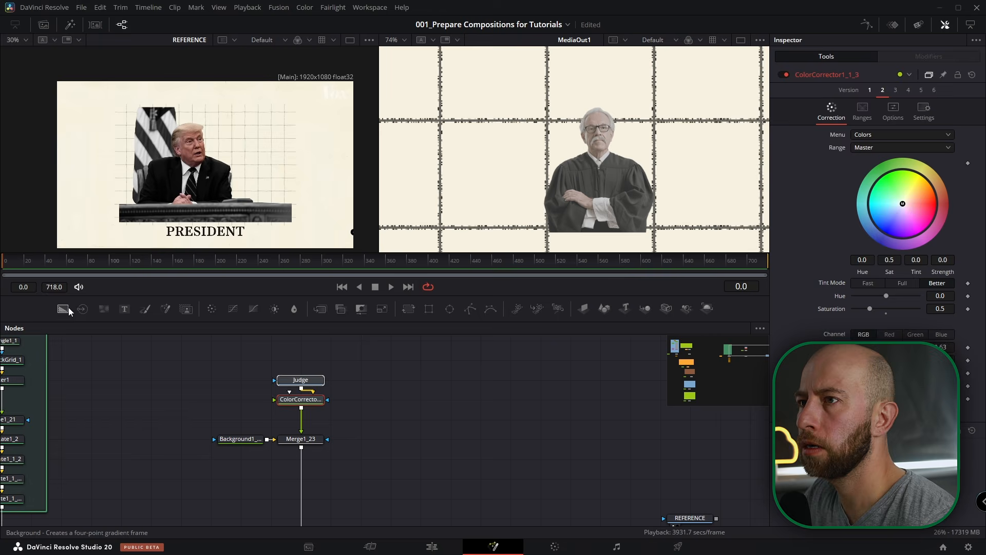
click(63, 308)
drag(390, 379, 360, 380)
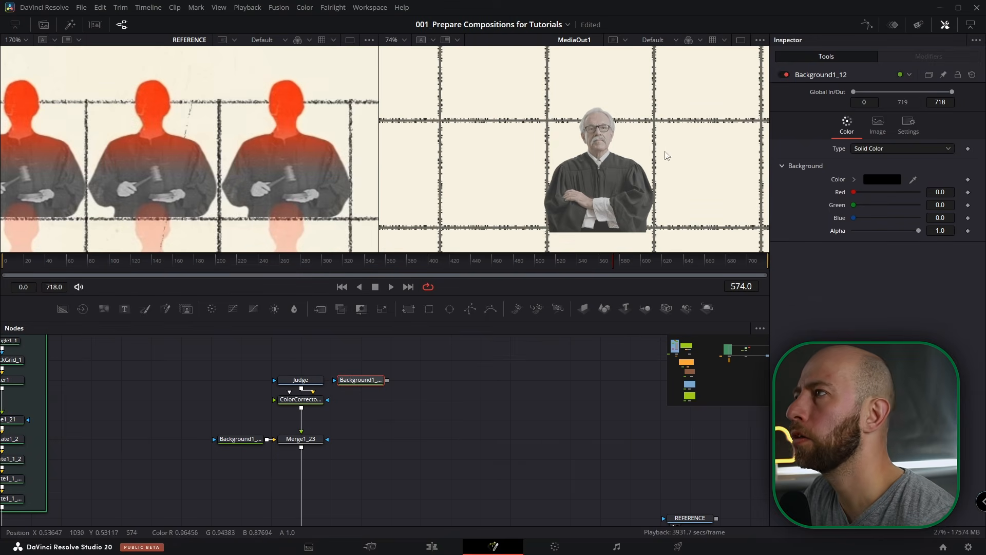
drag(917, 184, 292, 94)
drag(387, 380, 336, 442)
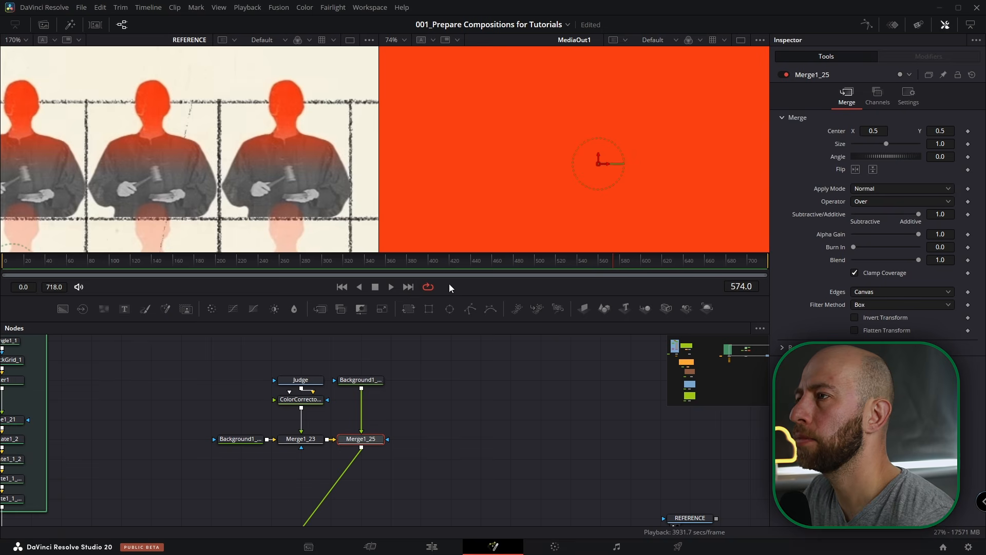
- Mask the red Background's merge, Merge1_25, with a new rectangle and set its operator to Atop
click(429, 308)
drag(362, 420, 421, 439)
click(369, 443)
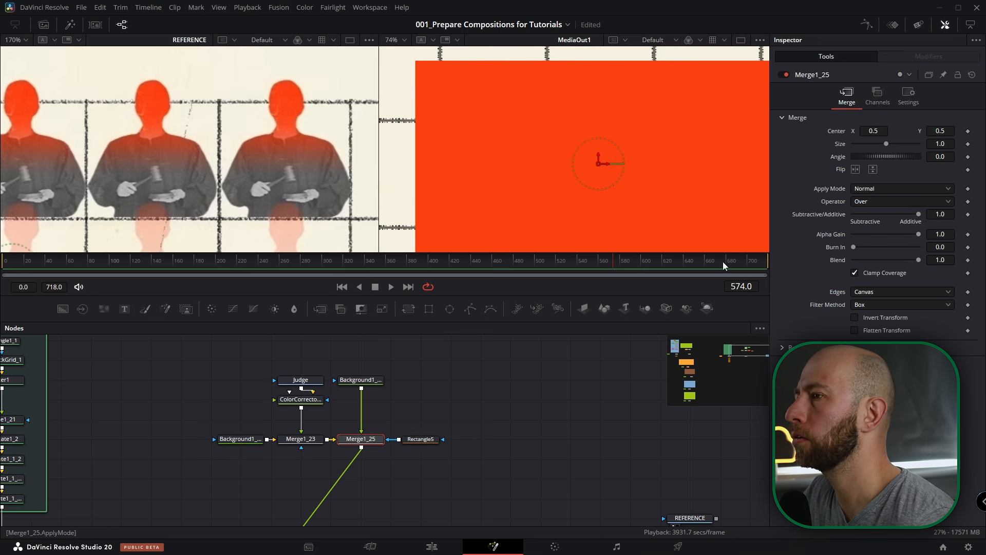
click(873, 202)
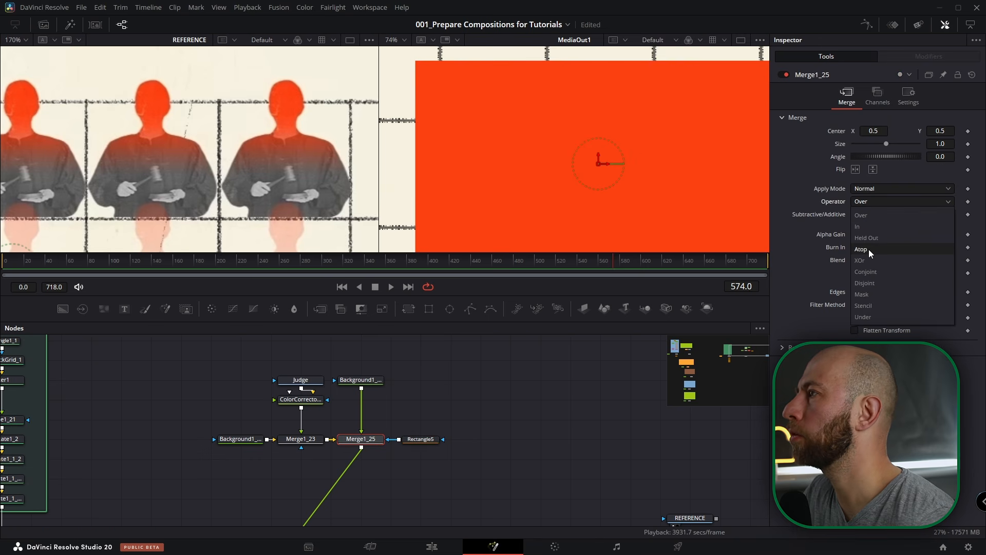
click(868, 249)
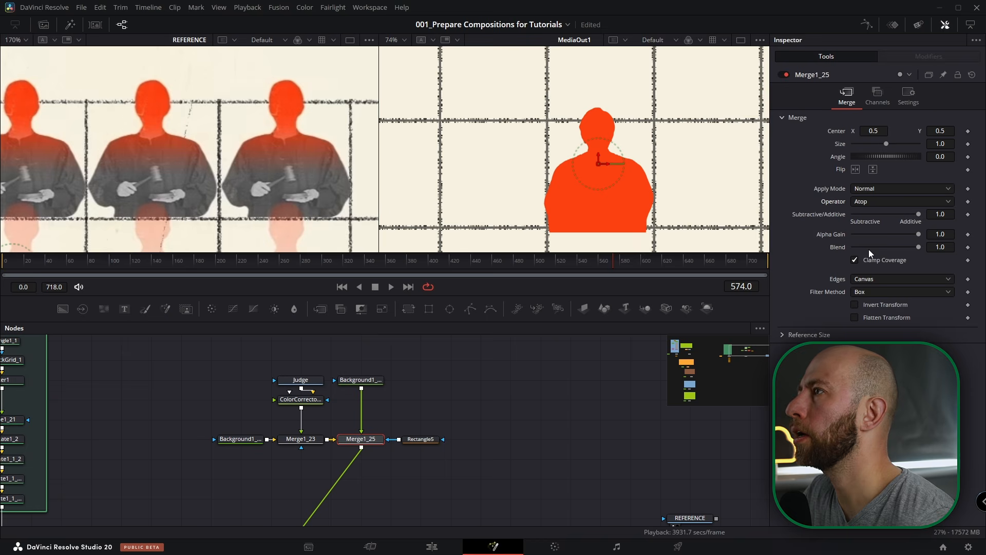
- Fit the Rectangle5 mask to the judge's upper half with center Y about 0.638, height about 0.317 and soft edge 0.0392, and tuck its node beside Merge1_25
click(420, 439)
scroll(588, 186, down, 5)
drag(597, 215, 593, 150)
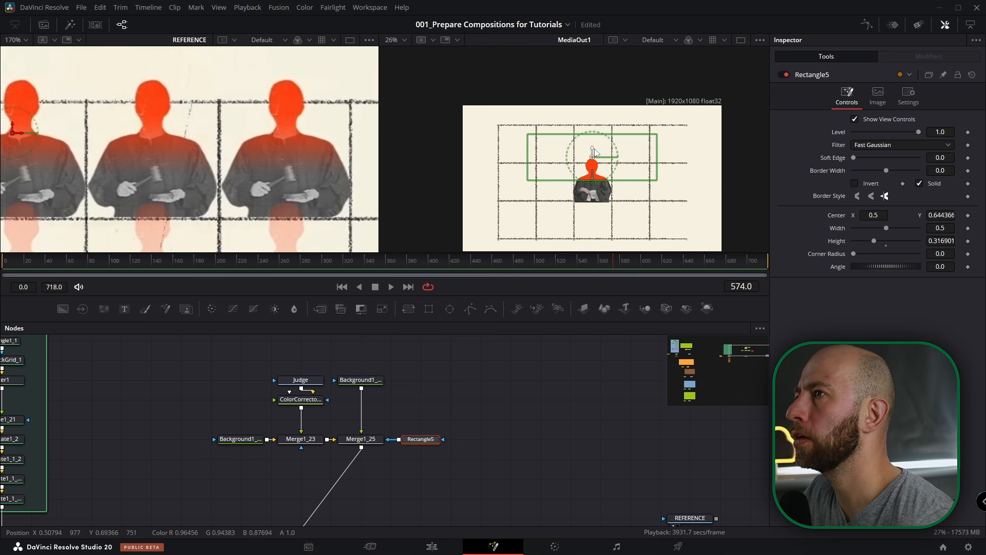
click(855, 119)
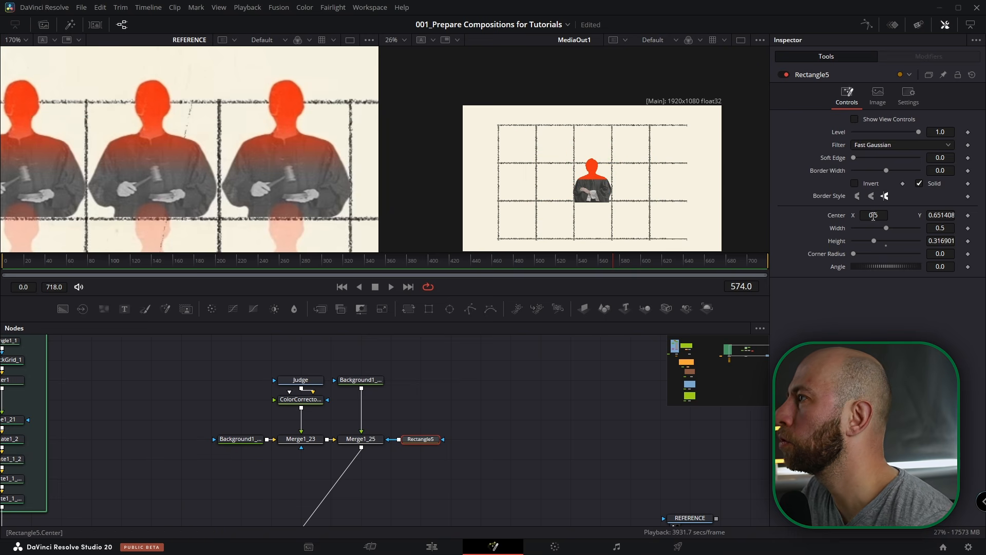
drag(944, 159, 949, 159)
drag(949, 159, 950, 159)
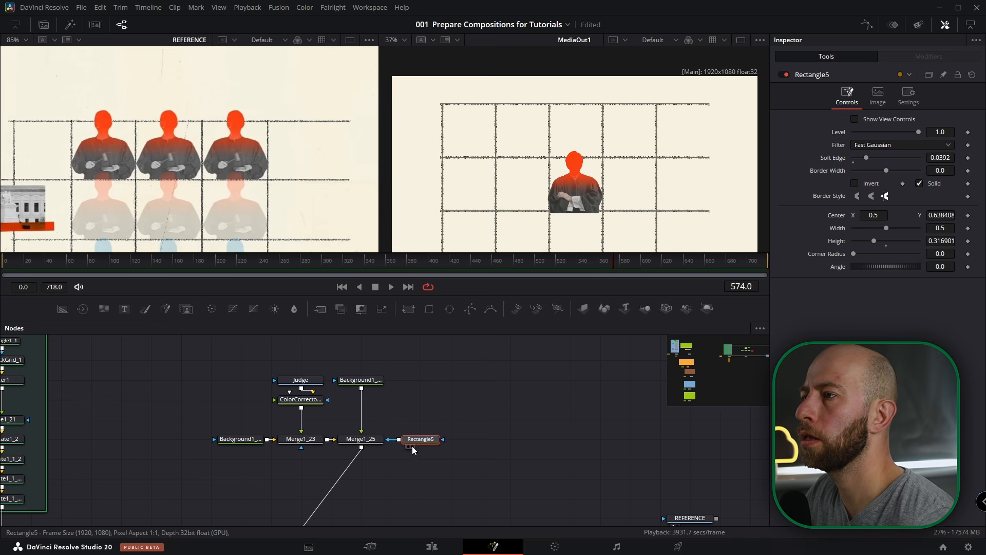
drag(430, 442, 403, 428)
- Add a Transform after Merge1_25 with size 1.046, and place the judge in the second grid column's top cell at about 0.357, 0.779
click(361, 438)
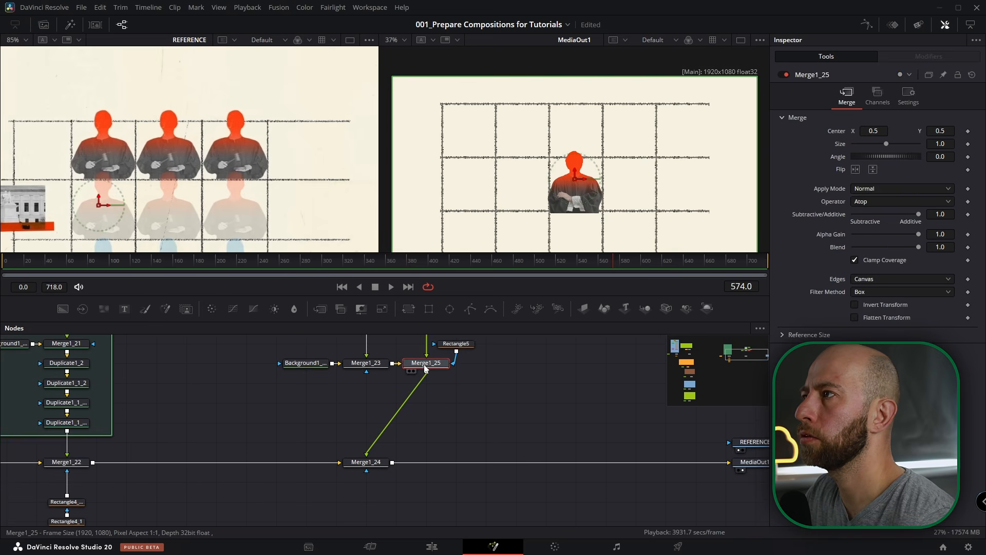
drag(479, 368, 481, 400)
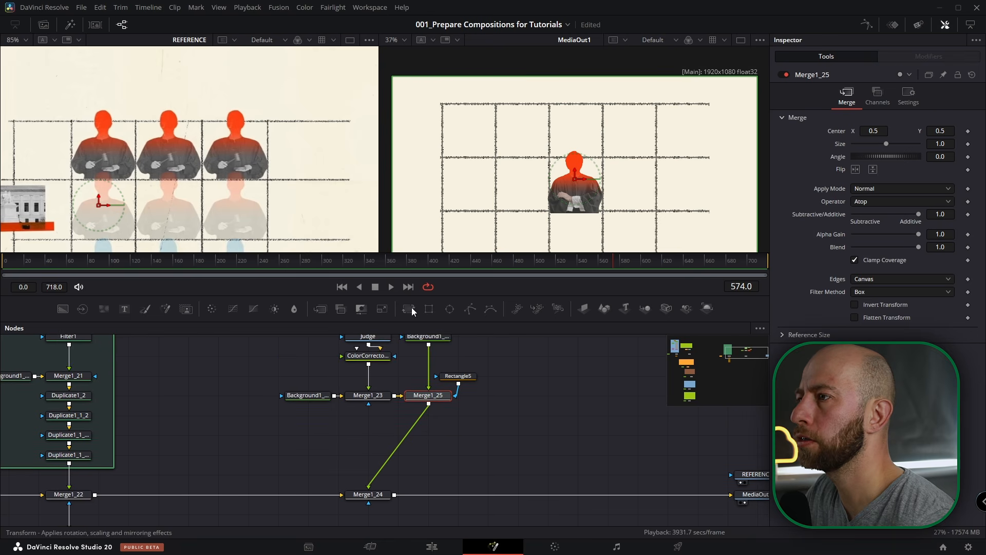
click(412, 308)
drag(941, 170, 931, 170)
drag(575, 180, 522, 124)
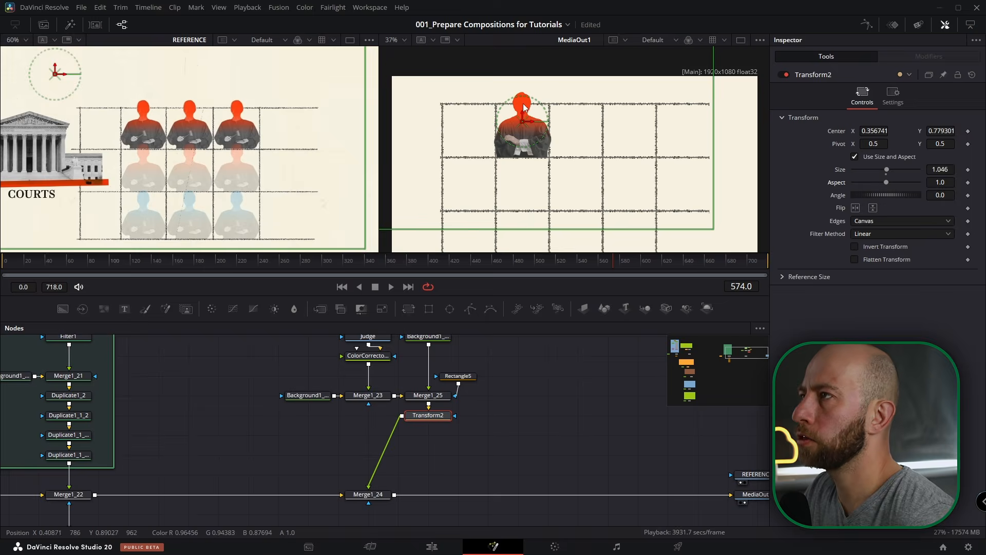
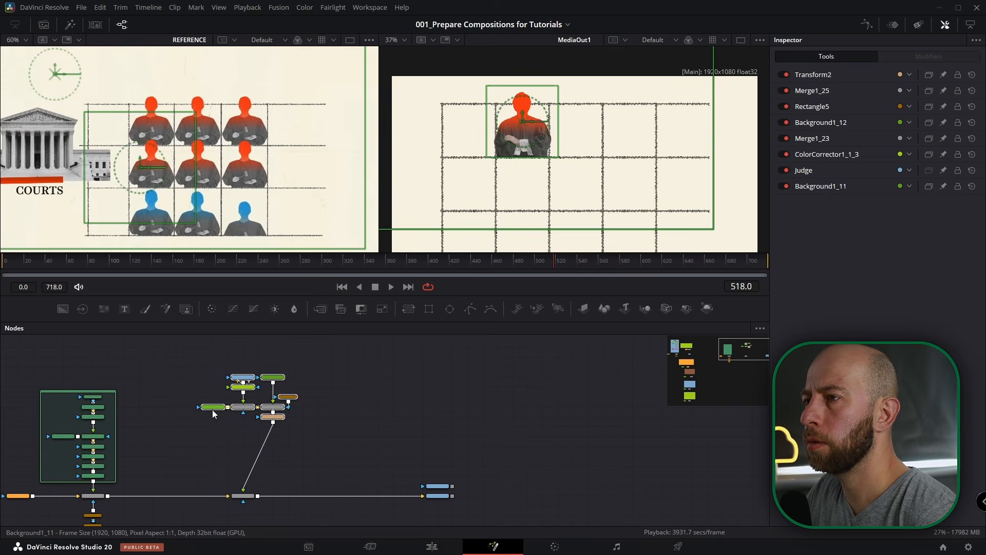
- Add another transparent Background below the judge nodes and merge Transform2's output over it
drag(61, 308, 213, 436)
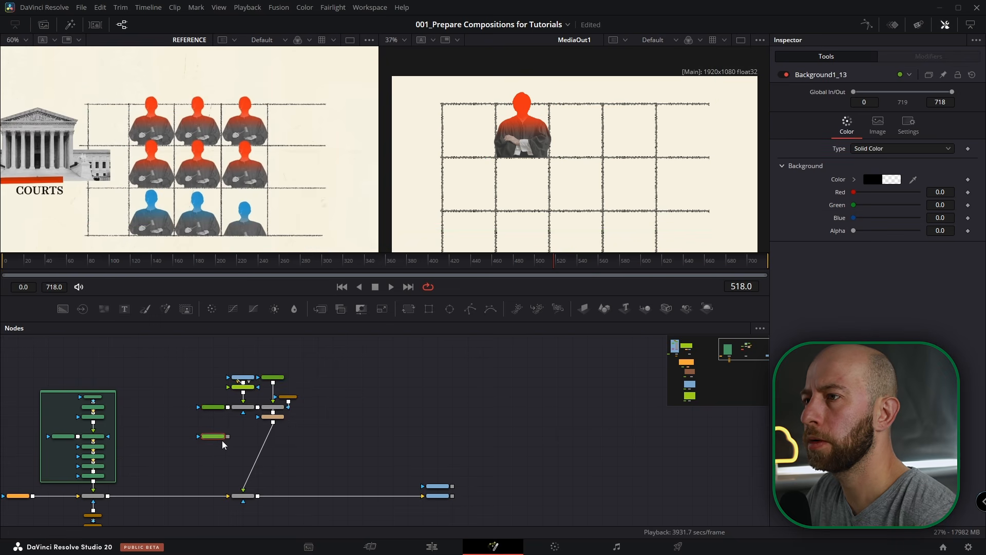
scroll(254, 442, down, 2)
scroll(254, 439, up, 3)
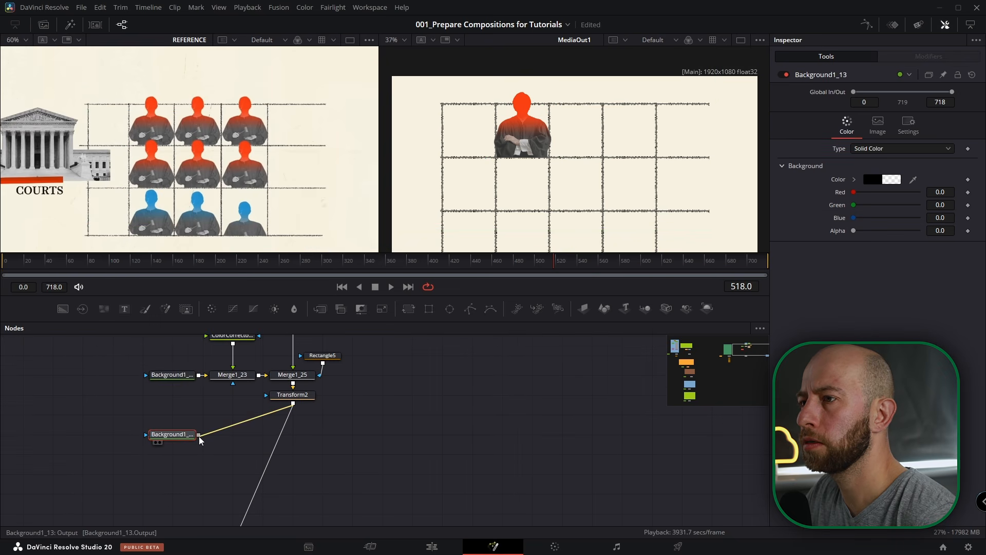
drag(199, 436, 199, 436)
click(259, 484)
drag(259, 484, 280, 445)
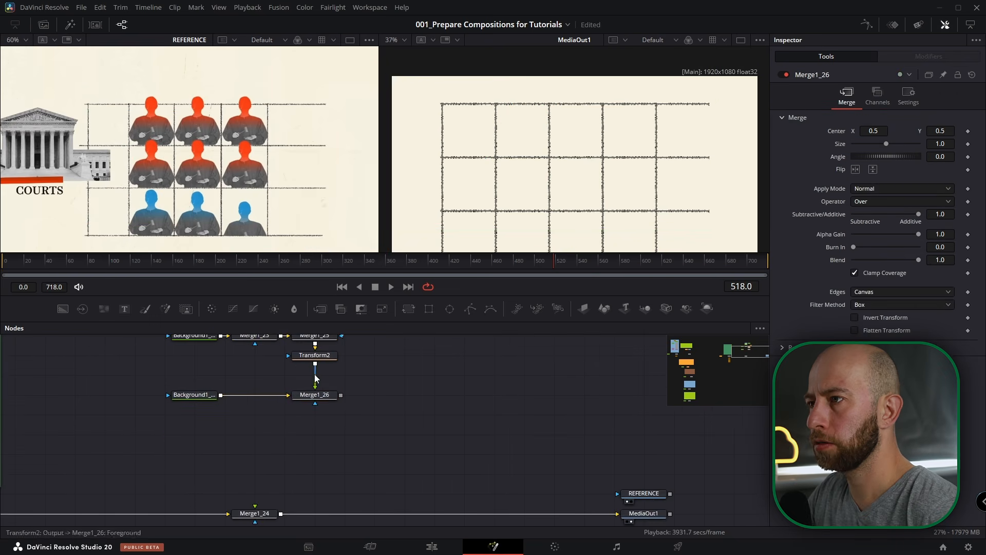
- Connect Merge1_26's output to Merge1_24's foreground and align Merge1_24 beneath it
drag(341, 395, 317, 433)
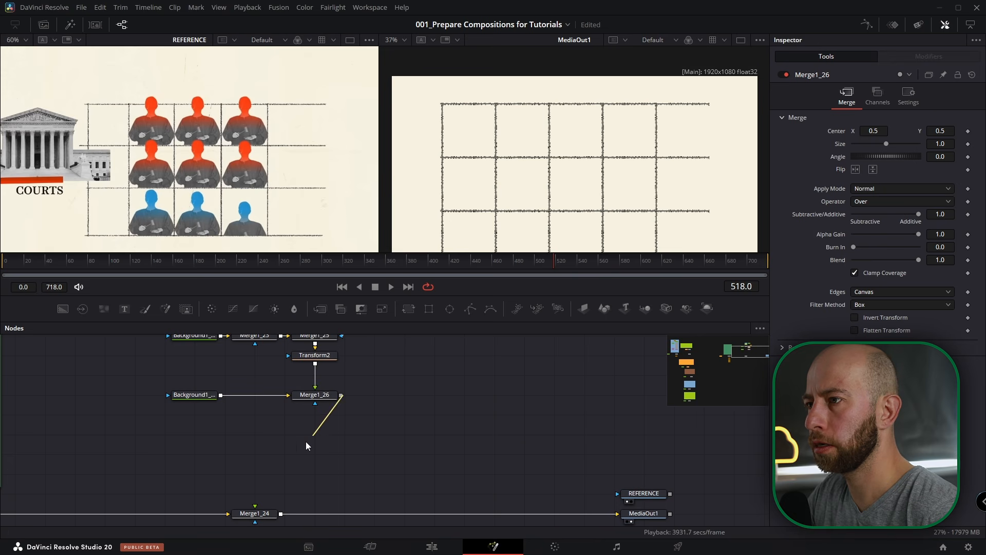
drag(258, 498, 290, 513)
drag(291, 513, 318, 513)
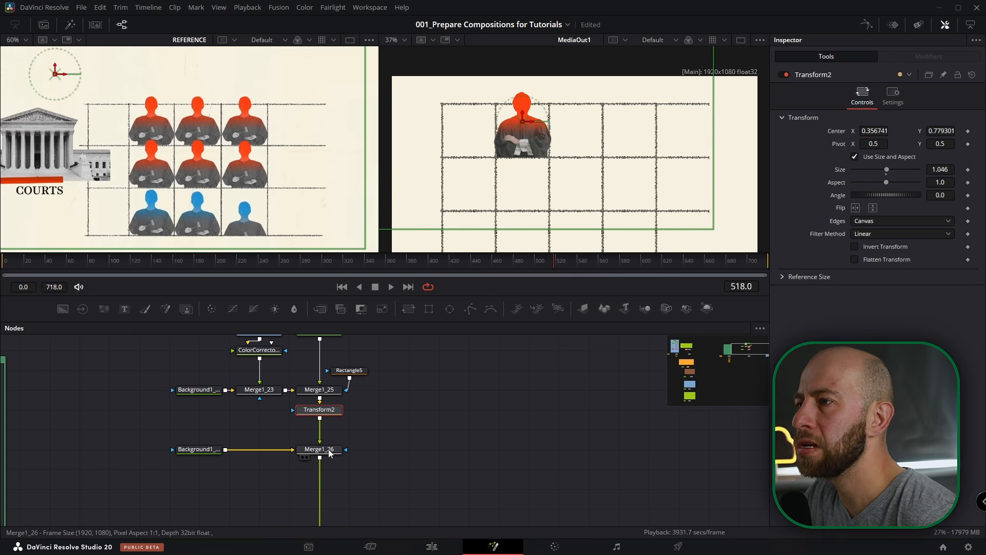
- Chain two more Merge nodes in a row after Merge1_26 and feed Transform2's output into the foreground of each
click(329, 451)
click(329, 452)
click(318, 309)
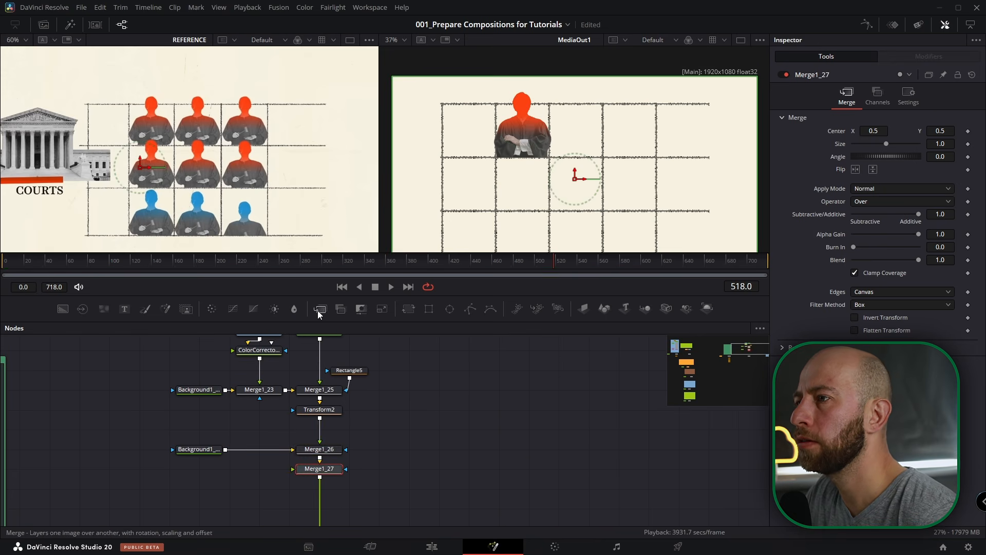
drag(331, 469, 416, 456)
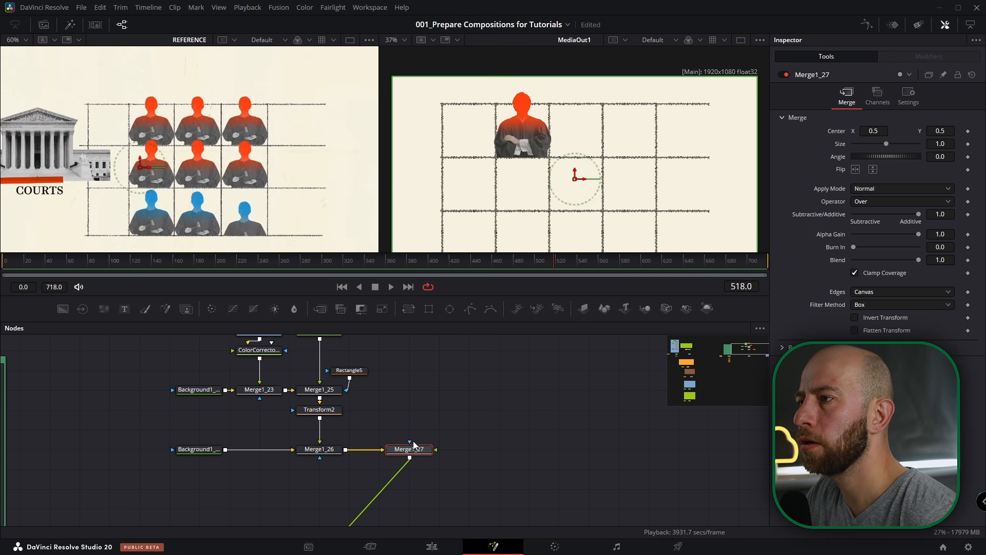
click(320, 309)
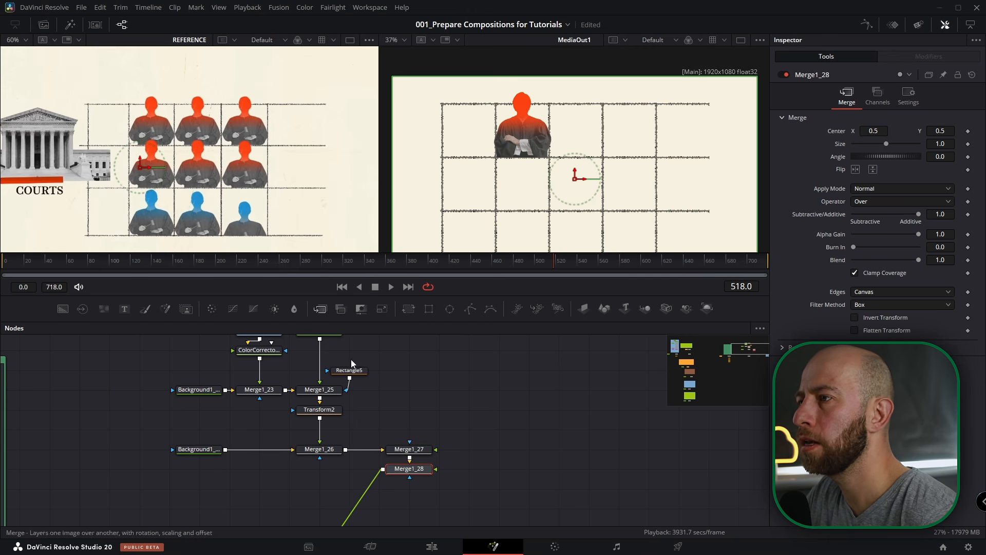
drag(421, 473, 509, 454)
drag(320, 418, 409, 442)
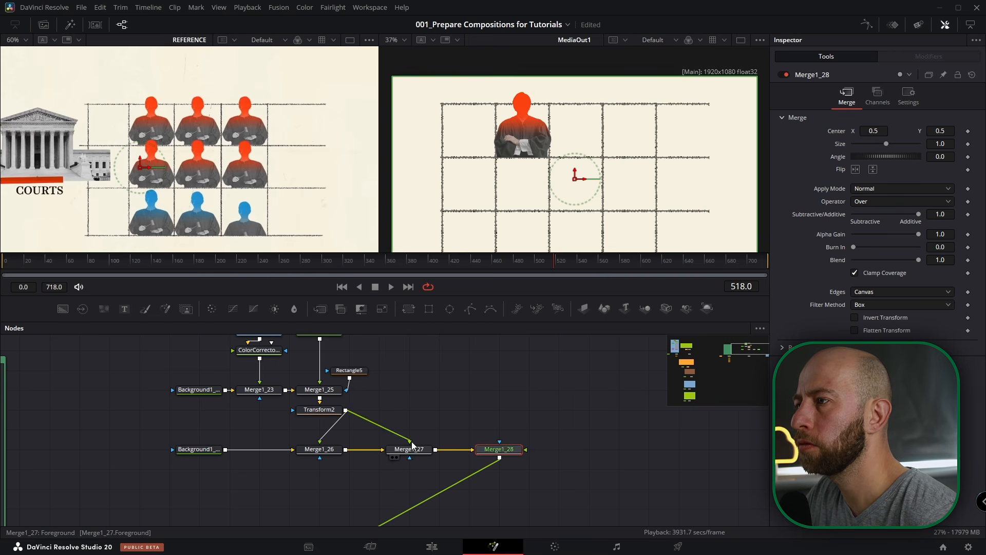
drag(346, 410, 499, 441)
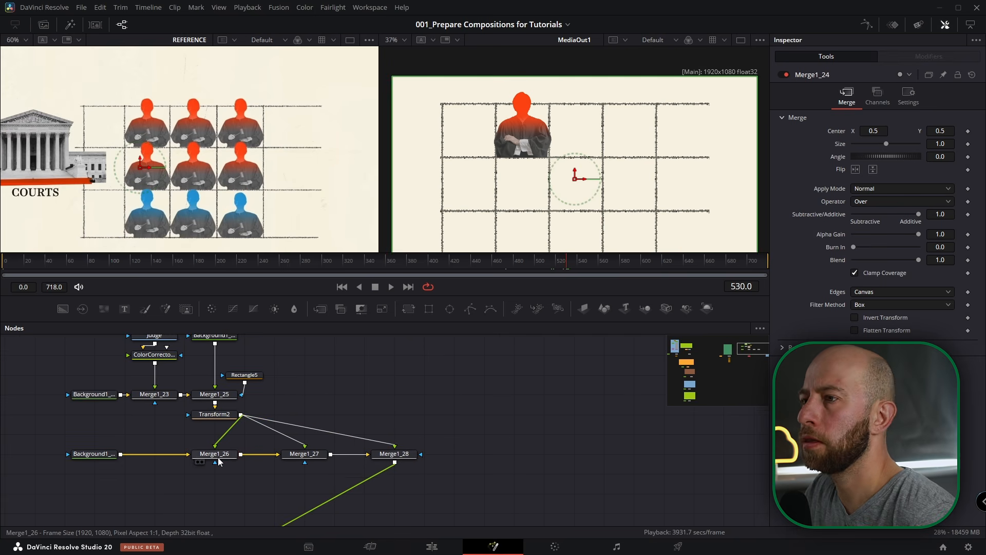
- Rename the first two Merge nodes in the lower row, Merge1_26 and Merge1_27, as Judge_1 and Judge_2
click(218, 458)
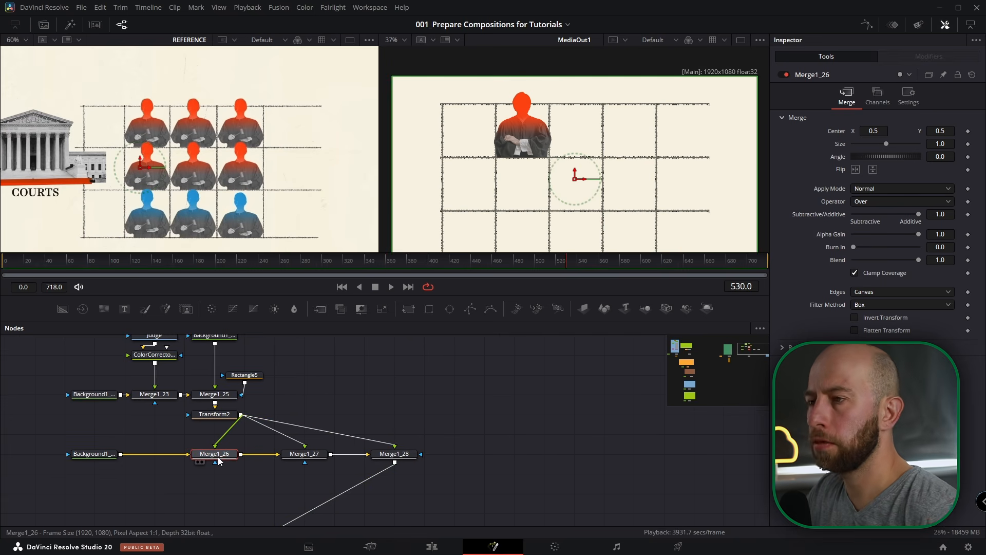
key(F2)
text(J)
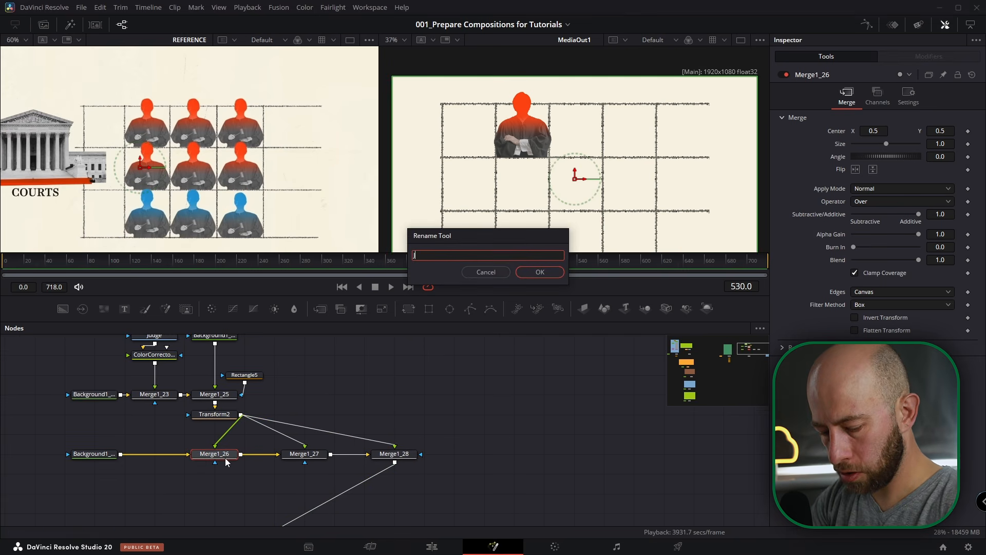
text(udge_1)
key(Return)
click(311, 456)
key(F2)
text(Judge)
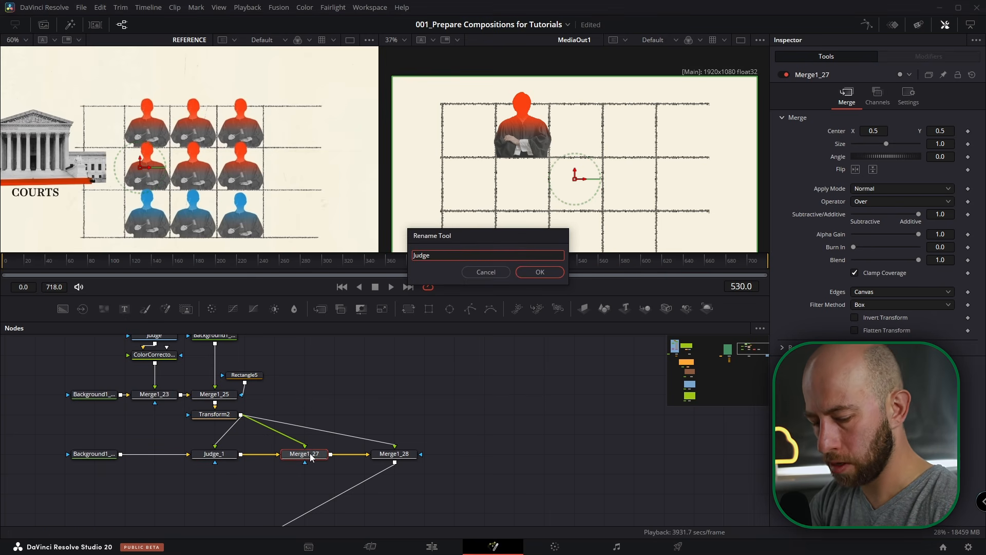
text(_2)
key(Return)
- Rename Merge1_28, the last Merge in the chain, as Judge_3
click(404, 455)
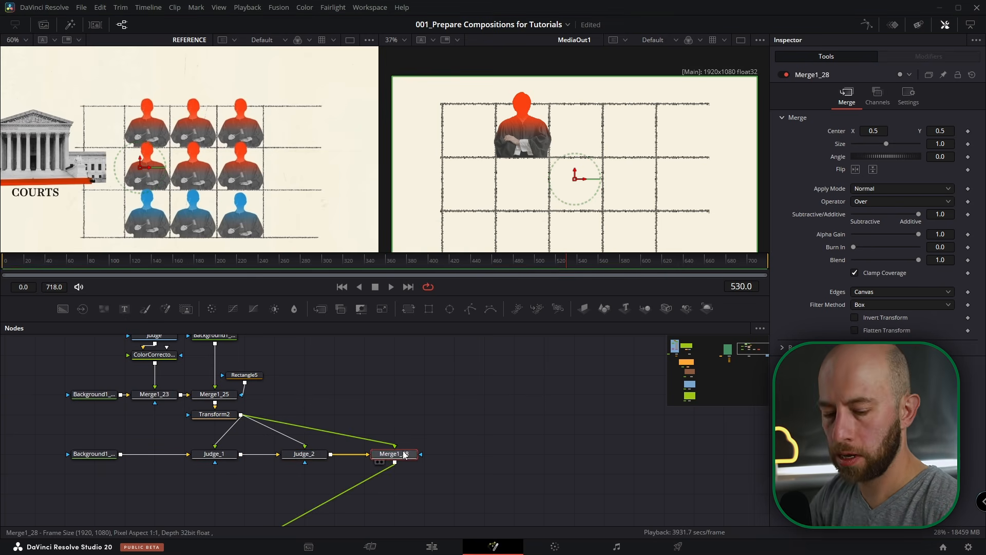
key(F2)
key(BackSpace)
key(BackSpace)
key(BackSpace)
key(BackSpace)
key(BackSpace)
key(BackSpace)
key(BackSpace)
key(BackSpace)
key(BackSpace)
text(Judge_3)
key(Return)
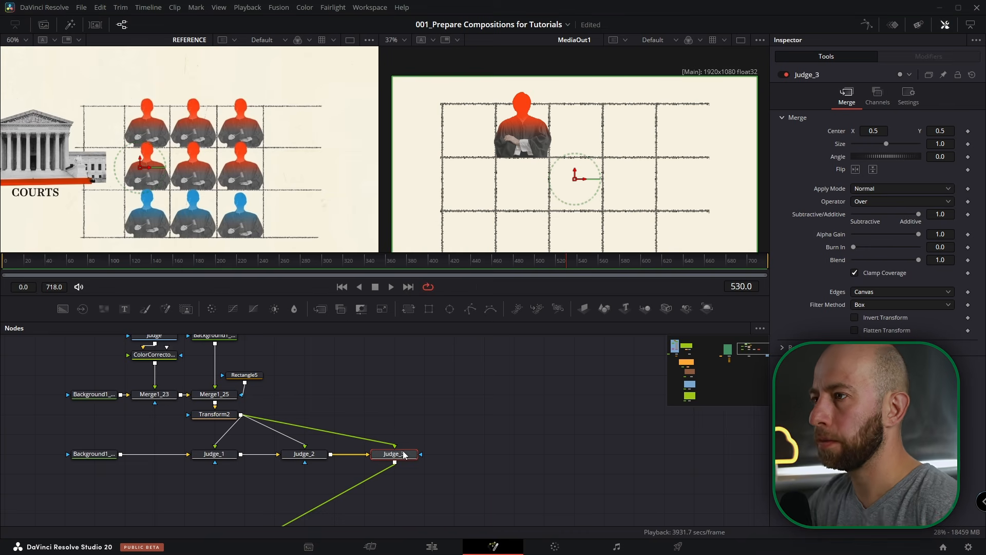
- Place Judge_2 and Judge_3 in the next two cells of the top row, at center X about 0.647 and 0.794
click(309, 455)
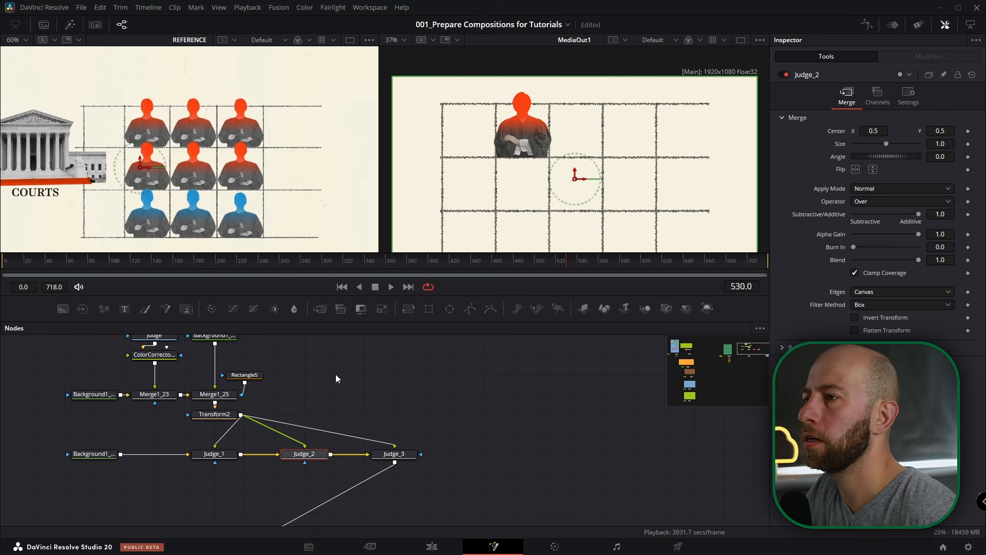
drag(586, 183, 692, 180)
click(394, 454)
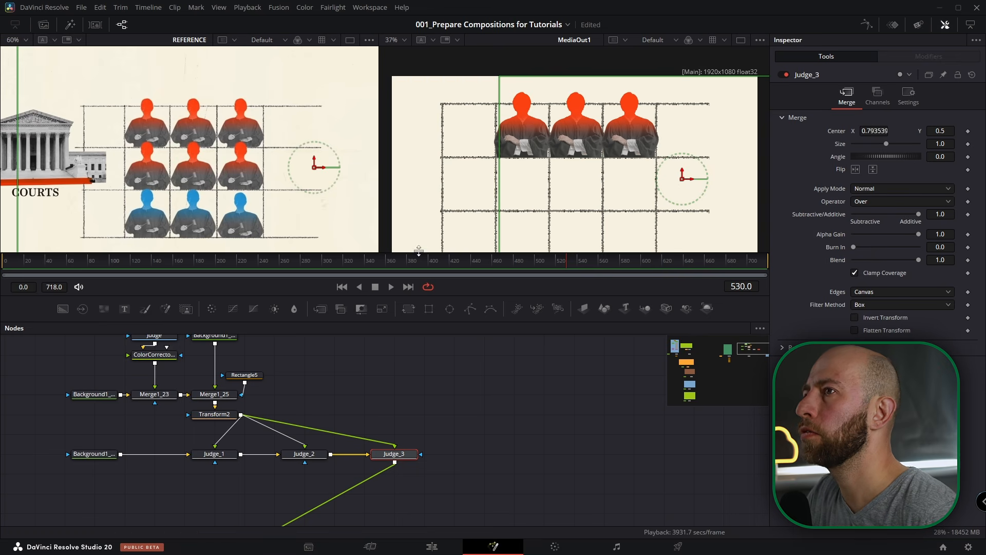
- Mask Judge_1 with a Rectangle centered at about 0.326, 0.854 along the row's lower grid line, with a soft edge of 0.0003
scroll(241, 446, down, 2)
click(271, 443)
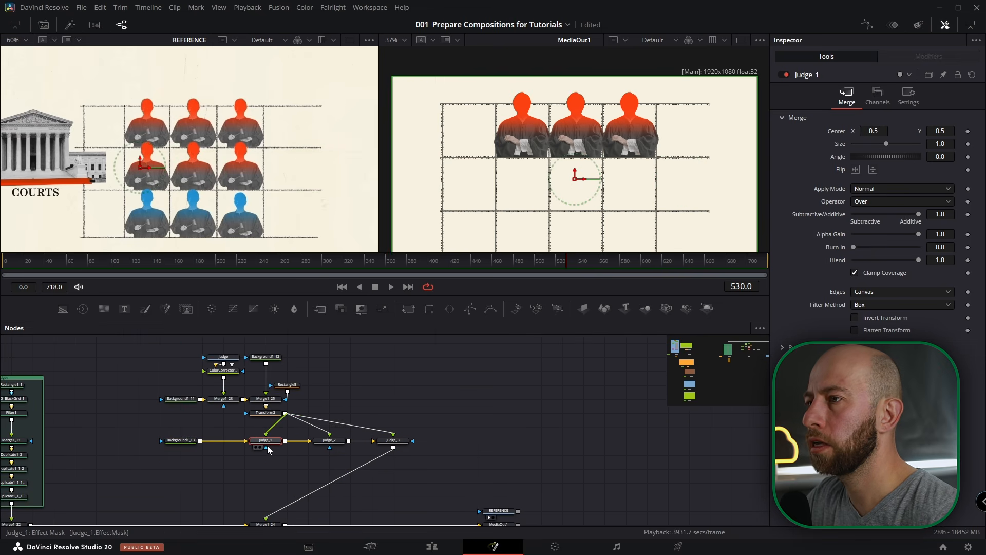
click(430, 308)
drag(576, 184, 512, 105)
scroll(523, 154, up, 4)
drag(946, 217, 944, 217)
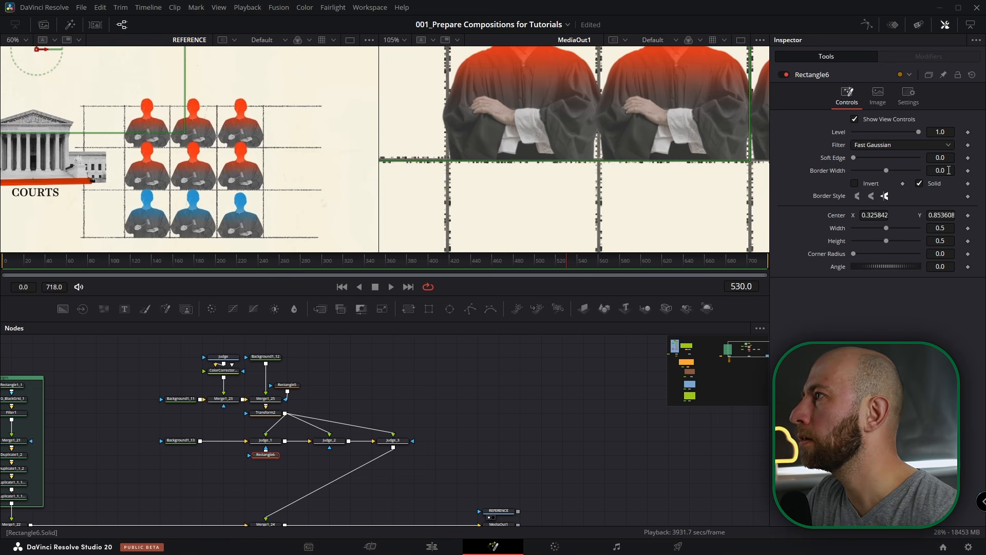
drag(949, 158, 949, 158)
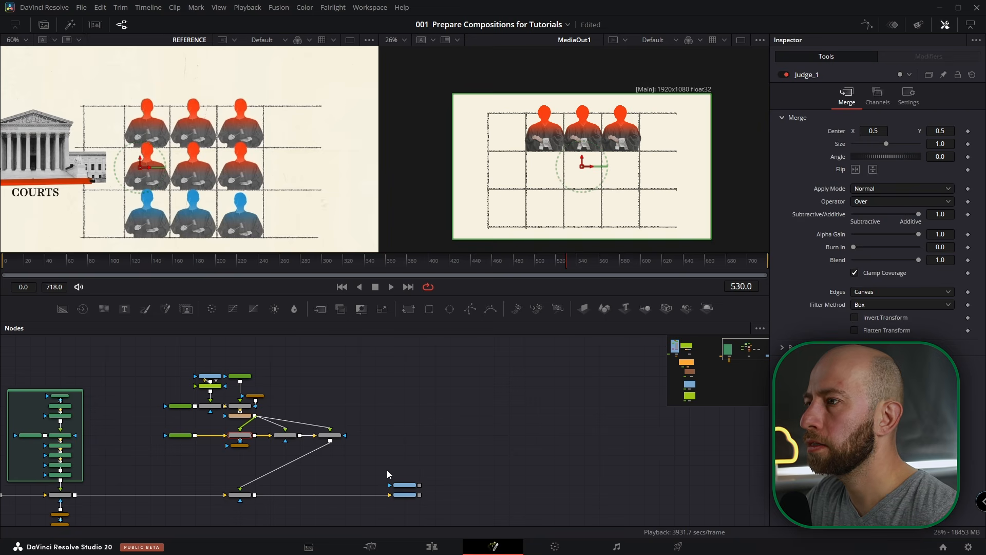
- Move the REFERENCE and MediaOut1 nodes farther along the flow and align Merge1_24 directly beneath Judge_3
drag(370, 458, 744, 497)
drag(670, 482, 518, 476)
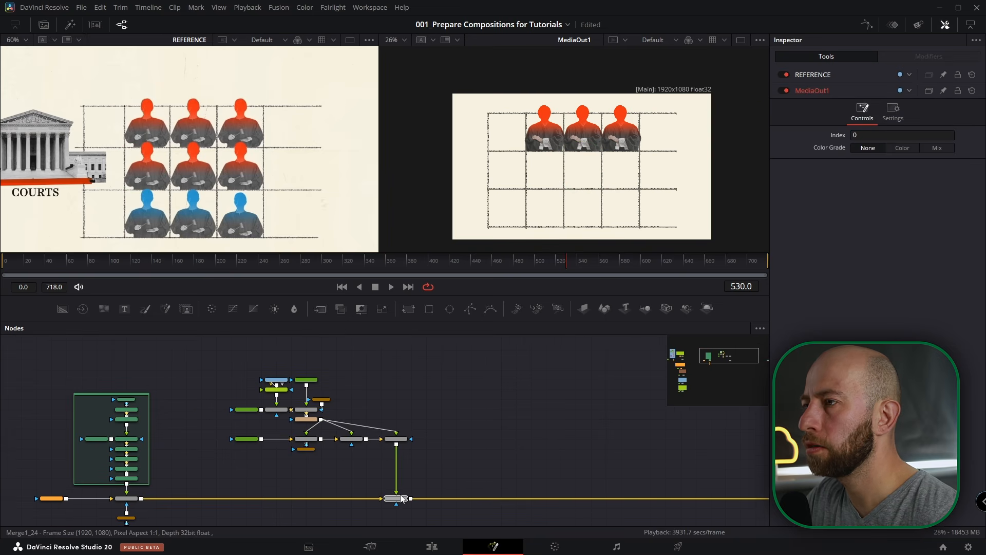
click(400, 497)
- Duplicate the whole judge node tree, from the judge image through Judge_3, into the empty area beside it
scroll(412, 367, up, 2)
drag(452, 342, 168, 469)
key(ctrl+c)
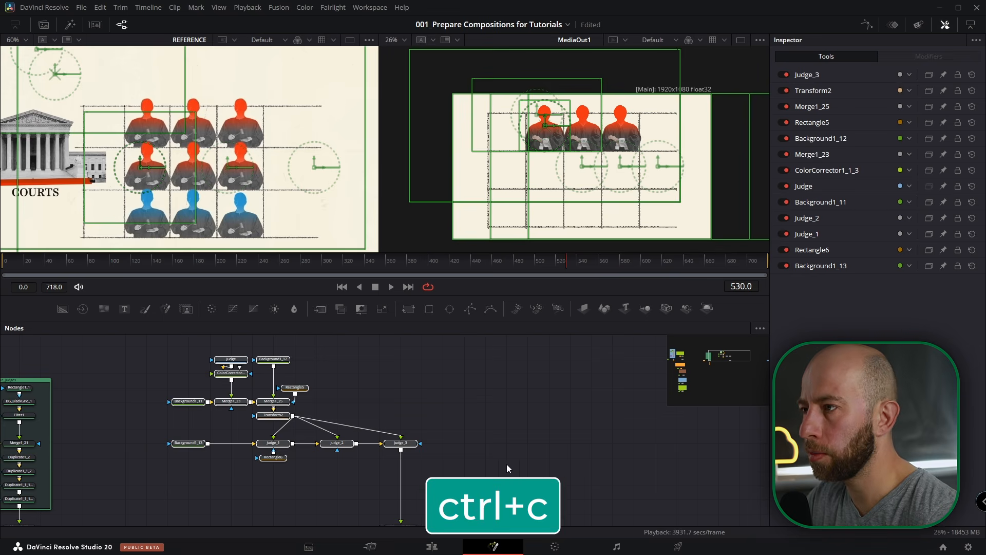
scroll(276, 433, down, 3)
click(452, 410)
key(ctrl+v)
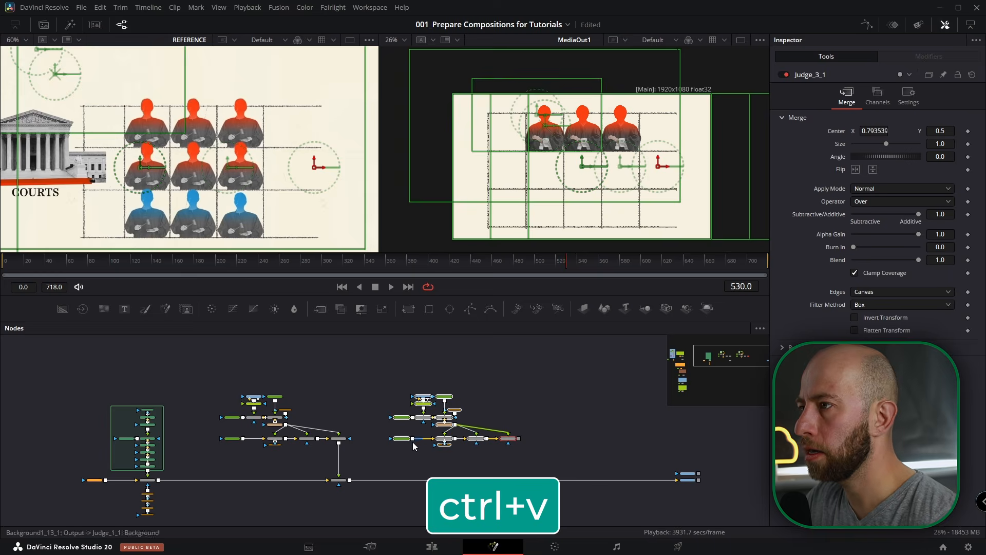
- Position the duplicated judge tree and merge Judge_3_1's output over Merge1_24's output with a new Merge aligned below it
drag(407, 440, 395, 440)
drag(508, 438, 443, 460)
drag(353, 481, 350, 480)
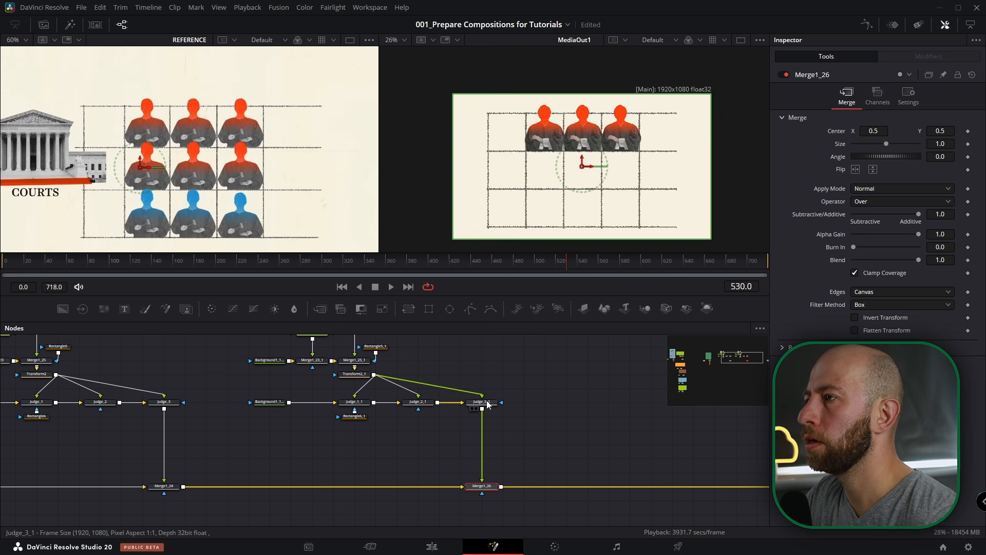
- Copy Judge_1's Rectangle6 mask and paste copies as effect masks for Judge_2 and Judge_3
scroll(400, 419, left, 3)
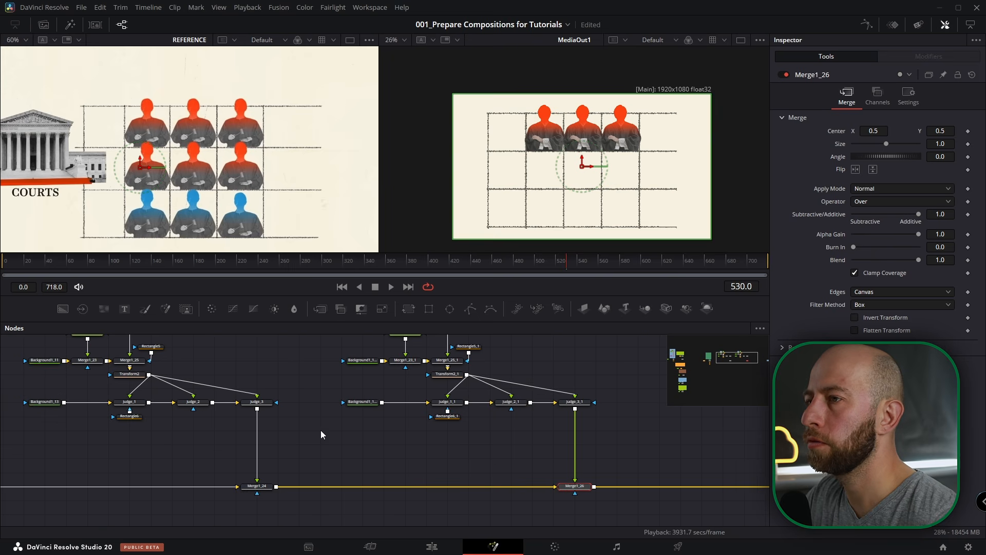
click(130, 416)
key(ctrl+c)
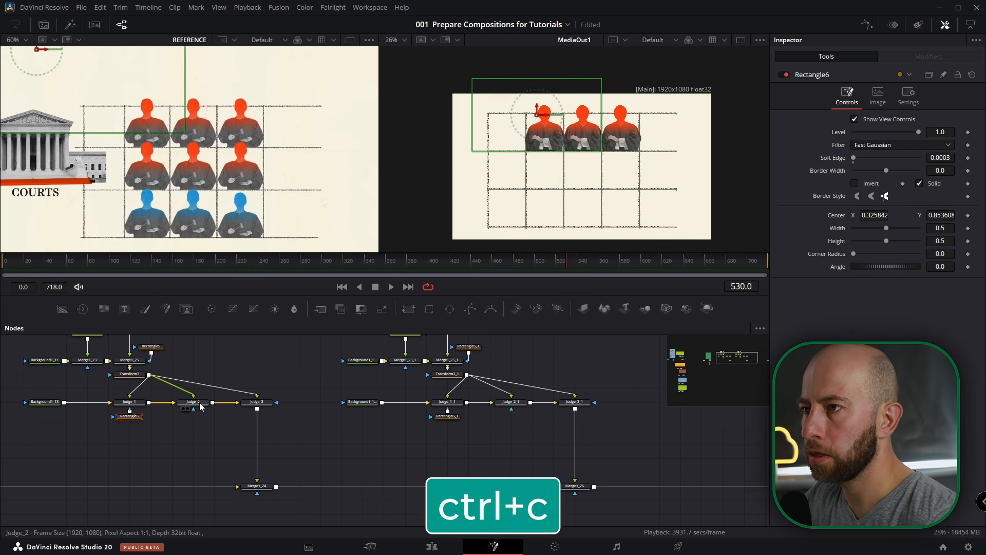
click(194, 401)
key(ctrl+v)
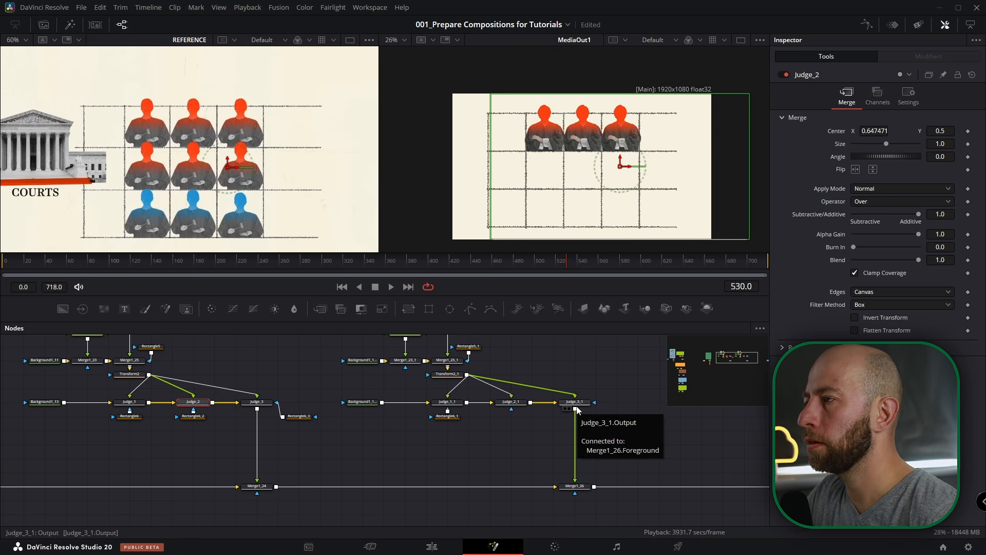
- Add a Transform after Judge_3_1 and set its center Y to 0.244 to put the duplicated judges in the second row
drag(571, 409, 545, 429)
click(550, 423)
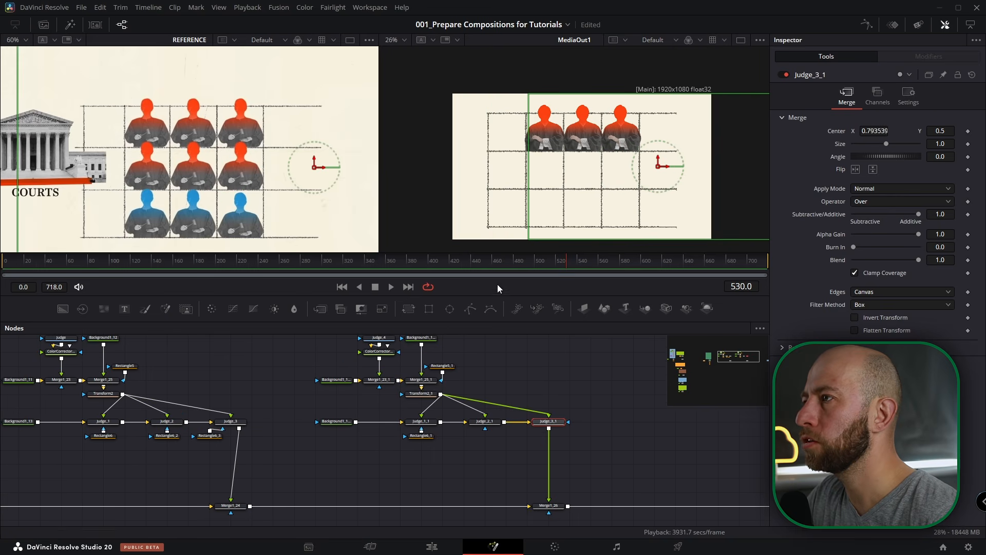
click(409, 310)
drag(940, 131, 809, 131)
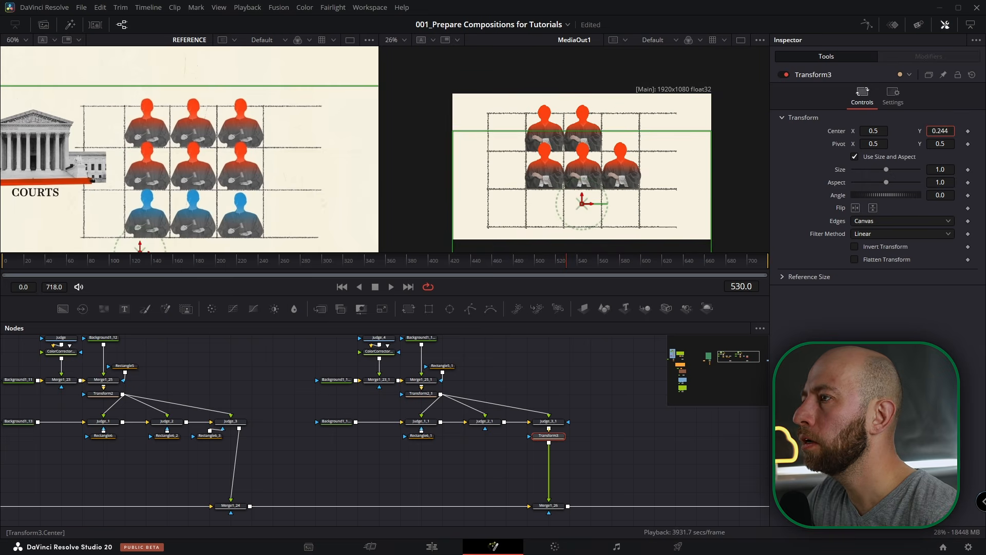
- Reset Judge_3's center to 0.5, 0.5 and shift its Rectangle6_3 mask to center X about 0.53
click(230, 422)
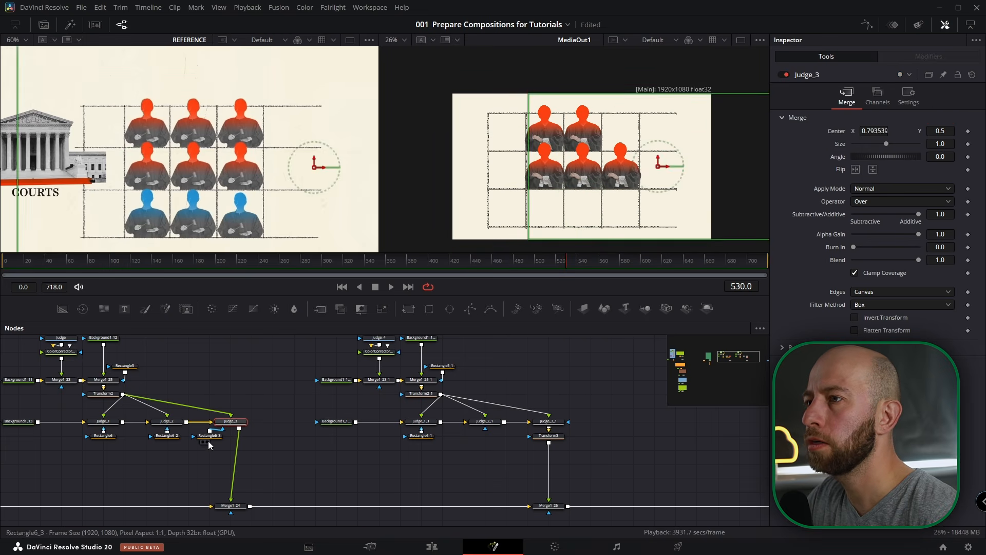
double_click(837, 130)
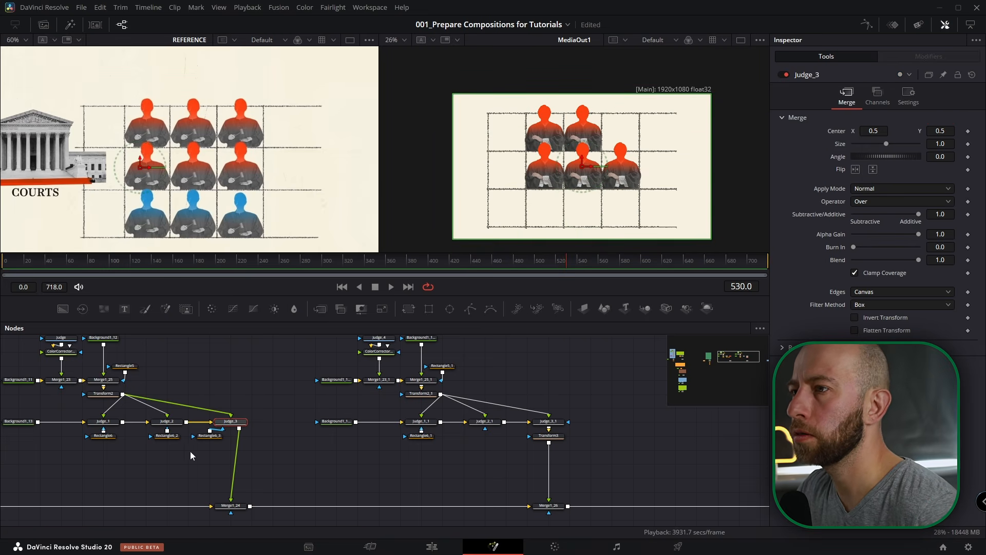
click(210, 437)
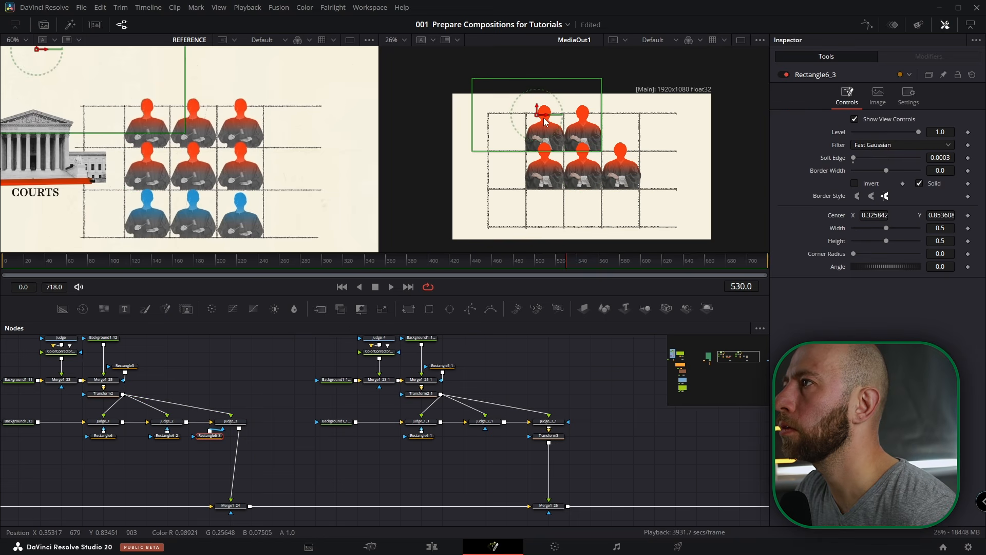
drag(546, 118, 601, 119)
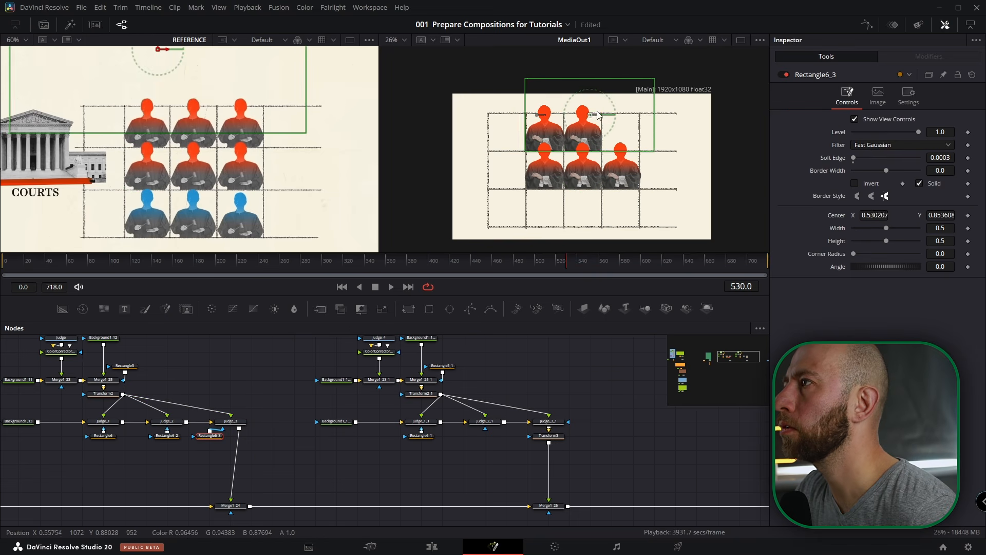
click(227, 424)
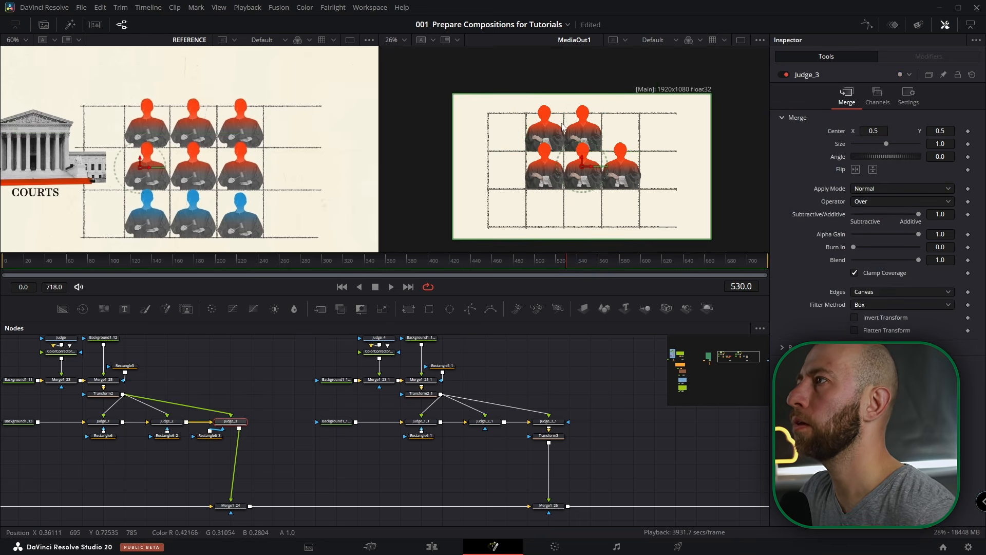
- Move the Judge_3 merge to center X 0.79365 so its judge fills the third grid column
drag(593, 171, 669, 165)
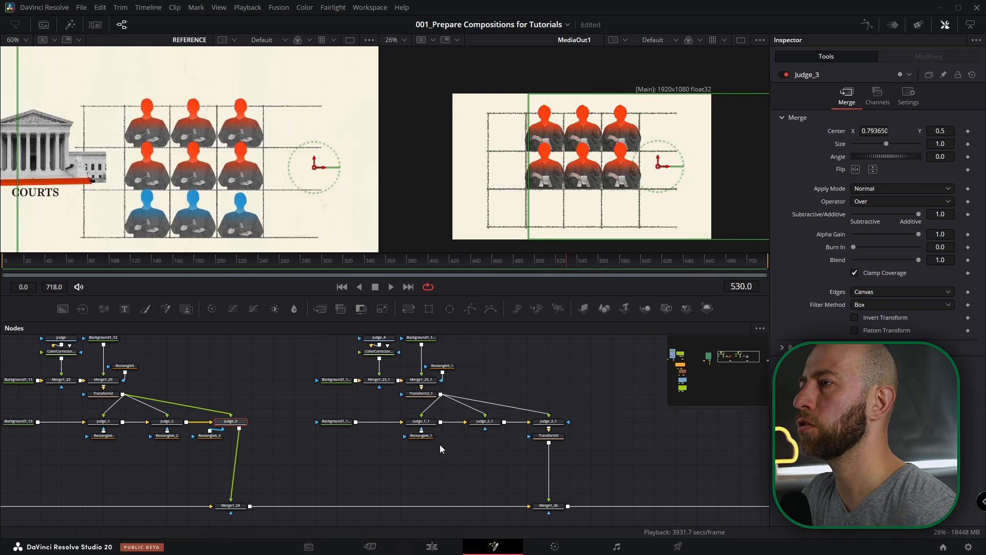
- Mask Judge_2_1 and Judge_3_1 with copies of Rectangle6_1, shifting the last copy over the row's third judge
click(419, 436)
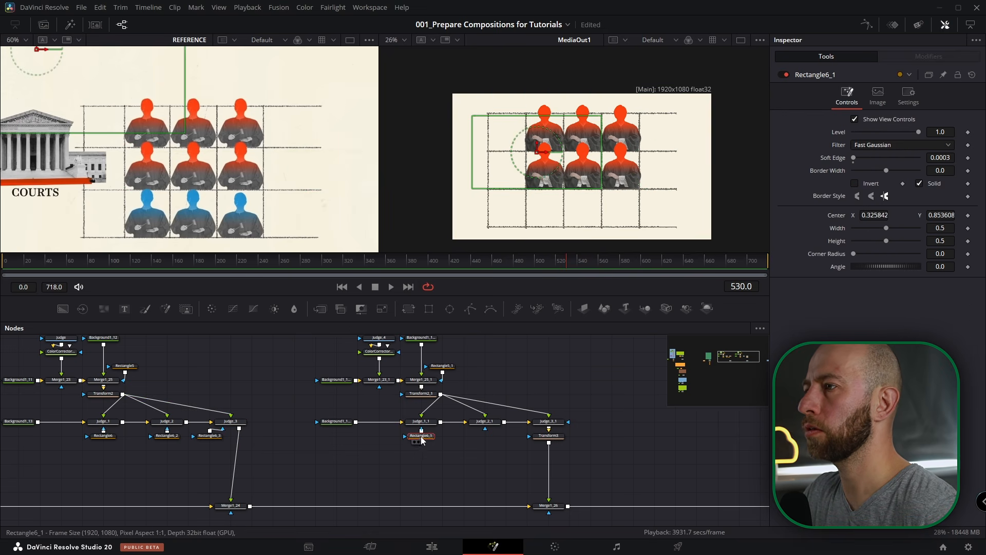
key(ctrl+c)
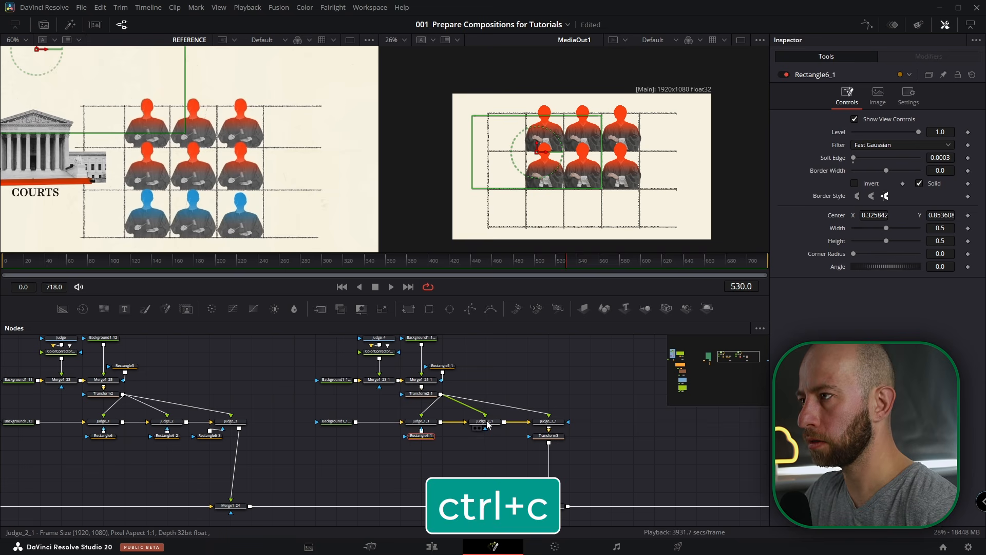
click(486, 422)
key(ctrl+v)
click(549, 422)
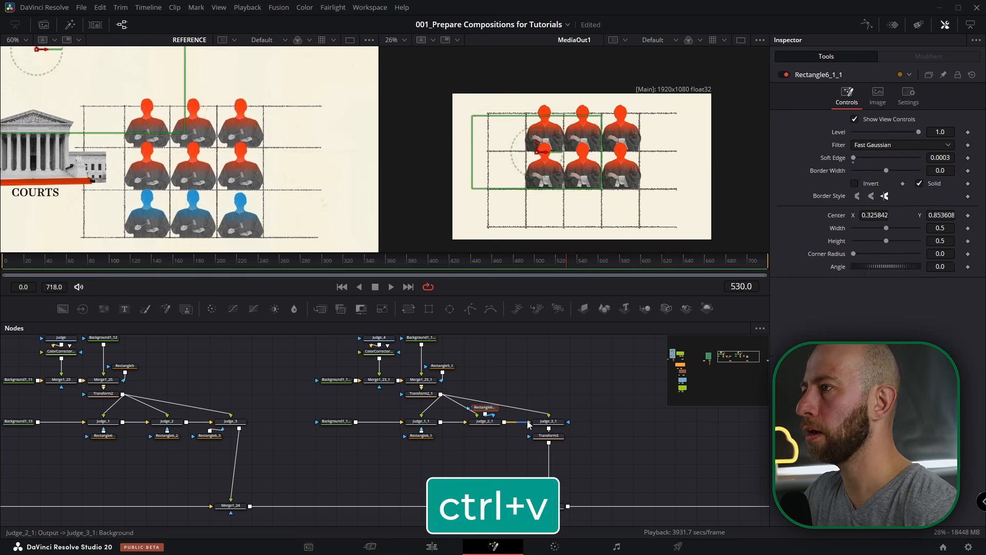
key(ctrl+v)
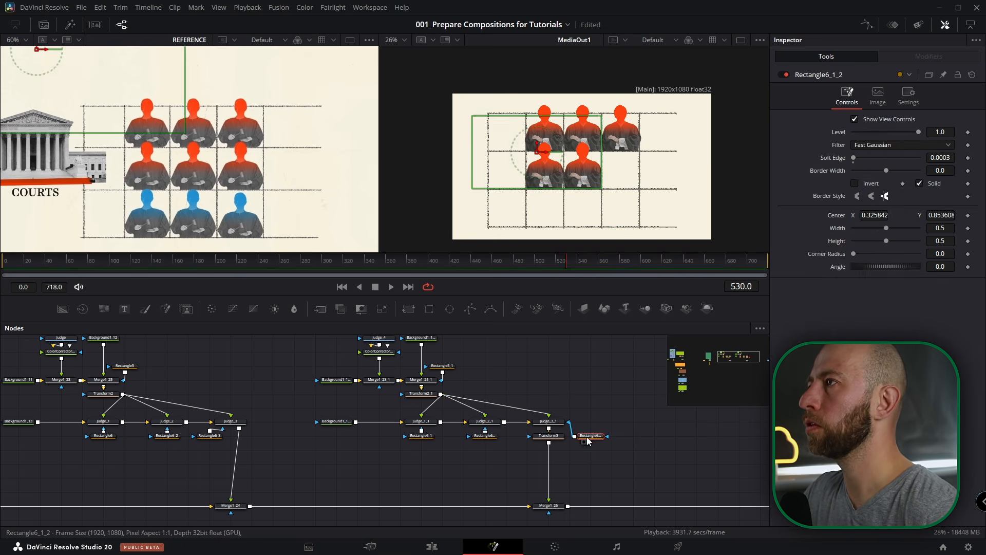
drag(546, 153, 615, 153)
- Duplicate the second judge row's nodes, merge the copy into the main chain and set its Transform's center Y to -0.016
mouse_move(377, 348)
mouse_down()
mouse_move(234, 451)
mouse_move(153, 472)
mouse_up()
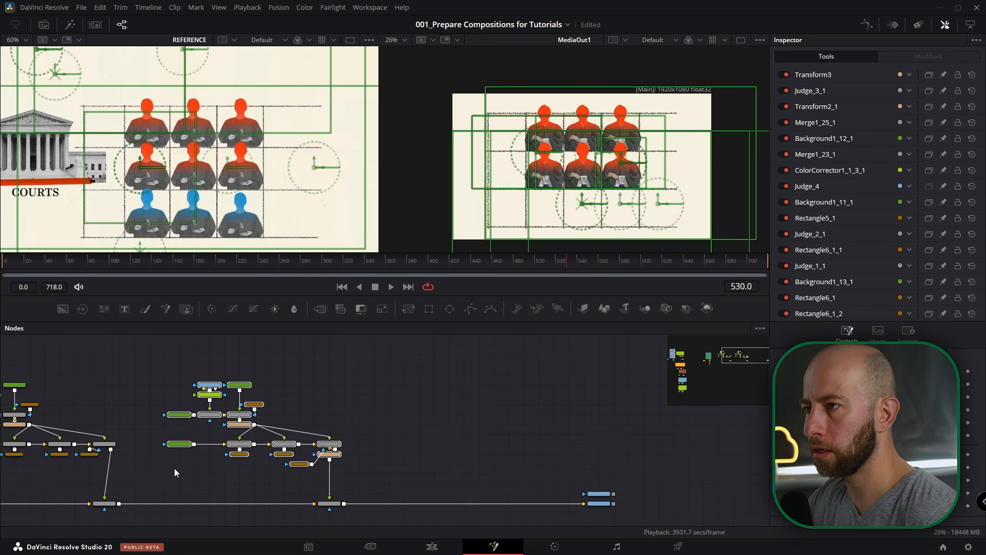
key(ctrl+c)
key(ctrl+v)
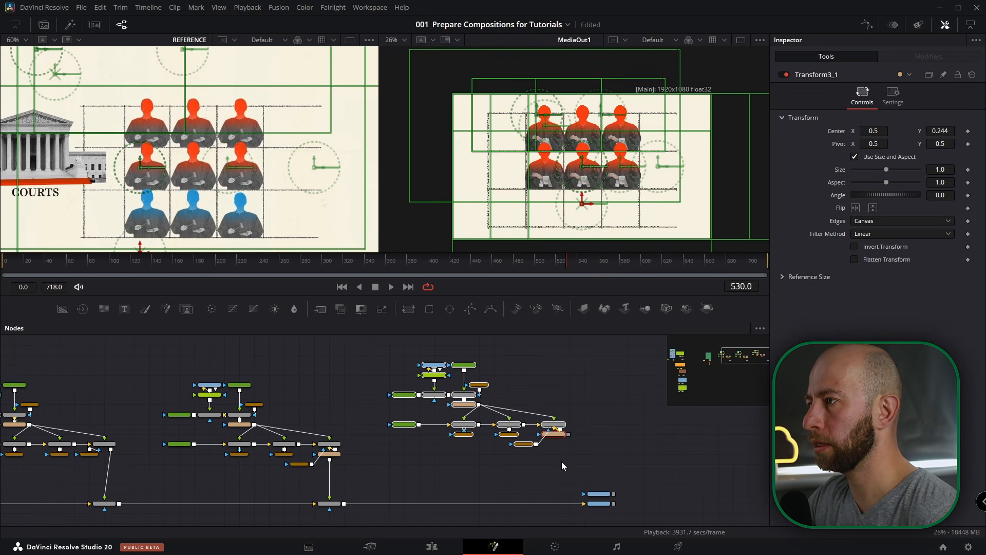
drag(628, 478, 715, 504)
drag(560, 430, 242, 501)
click(545, 431)
drag(940, 131, 835, 131)
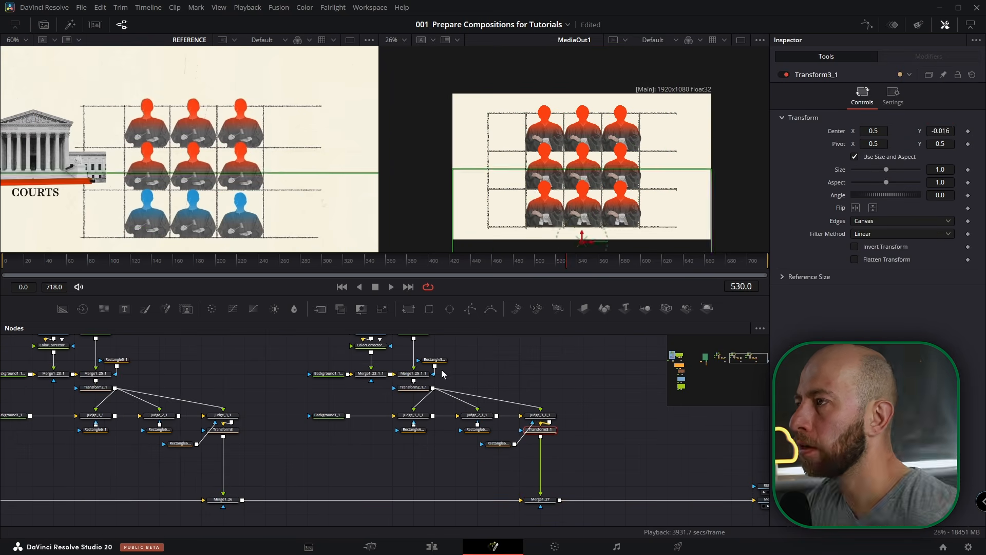
- Set the third row's Background1_12_1_1 color to the blue sampled from the bottom judges in the reference image
scroll(442, 369, up, 4)
drag(442, 384, 458, 450)
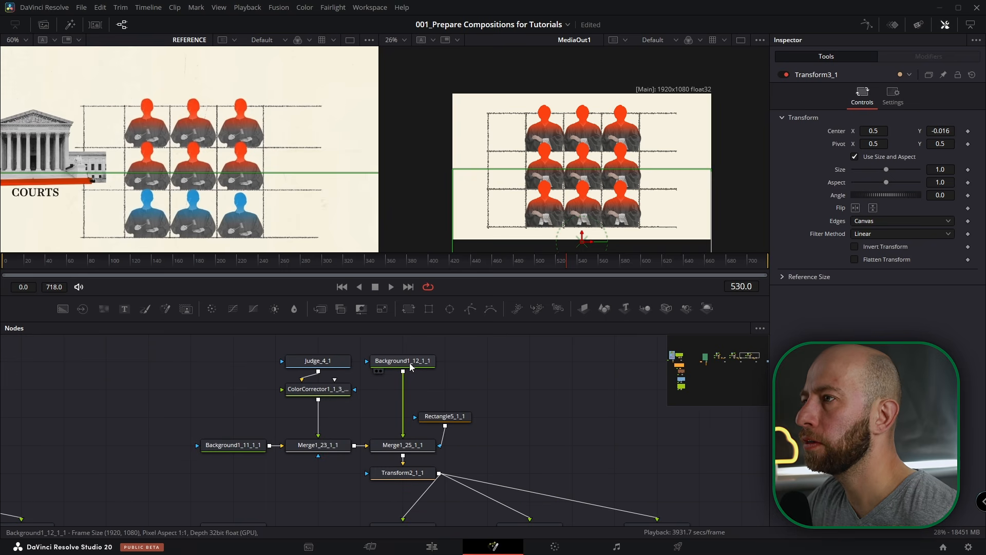
click(411, 364)
drag(913, 179, 244, 197)
click(629, 418)
- Add an Underlay around the grid nodes and all three judge row branches
scroll(581, 153, down, 2)
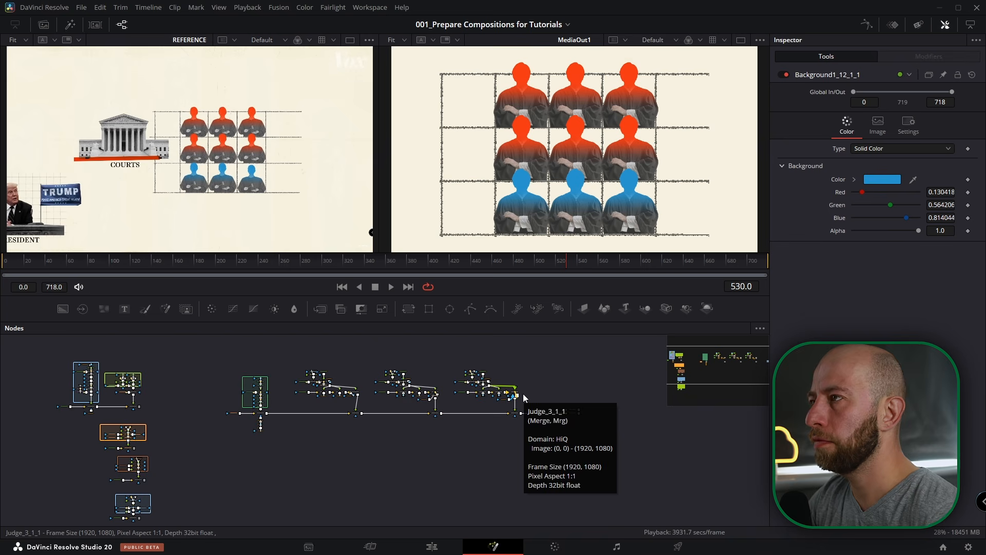
drag(530, 346, 190, 456)
key(shift+space)
text(under)
key(Return)
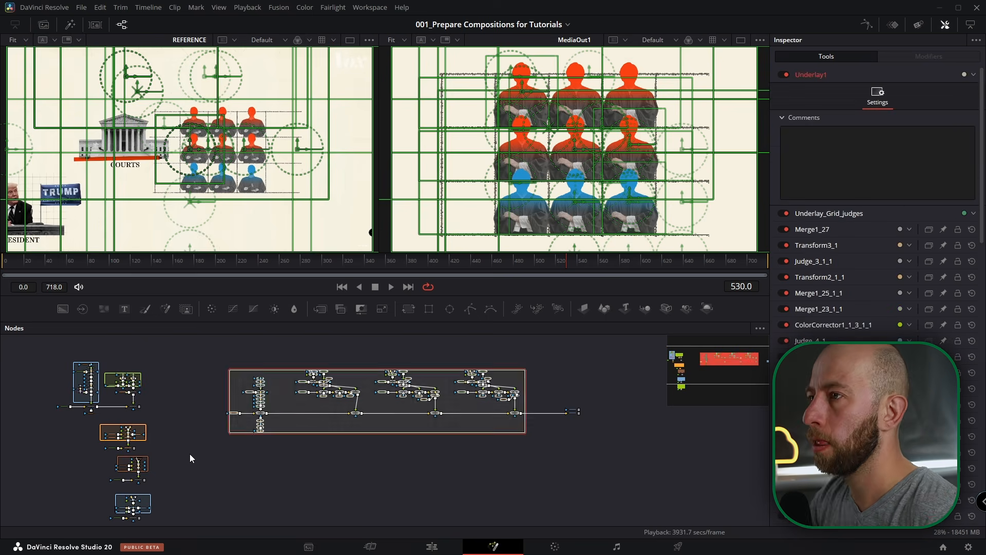
- Rename the new underlay to Underlay_Judges and color it purple
scroll(354, 368, up, 5)
click(360, 359)
click(369, 365)
key(F2)
key(Right)
key(BackSpace)
text(_Judges)
key(Return)
right_click(389, 427)
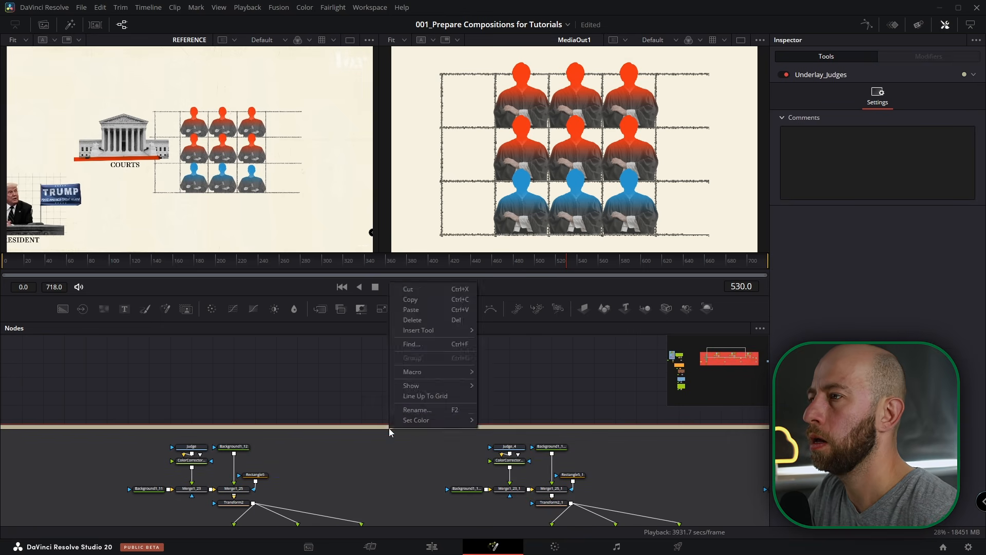
mouse_move(442, 421)
click(494, 485)
- Pull BG_Beige out of the judges chain and feed Merge1_22 a transparent background in its place
scroll(479, 455, down, 5)
scroll(304, 409, up, 5)
scroll(329, 403, up, 5)
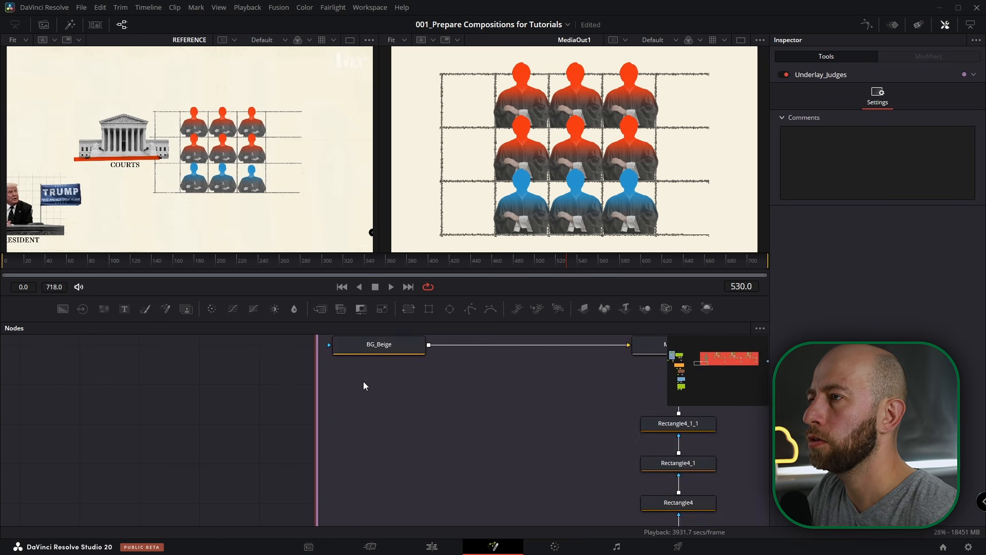
scroll(363, 381, down, 3)
drag(374, 377, 224, 378)
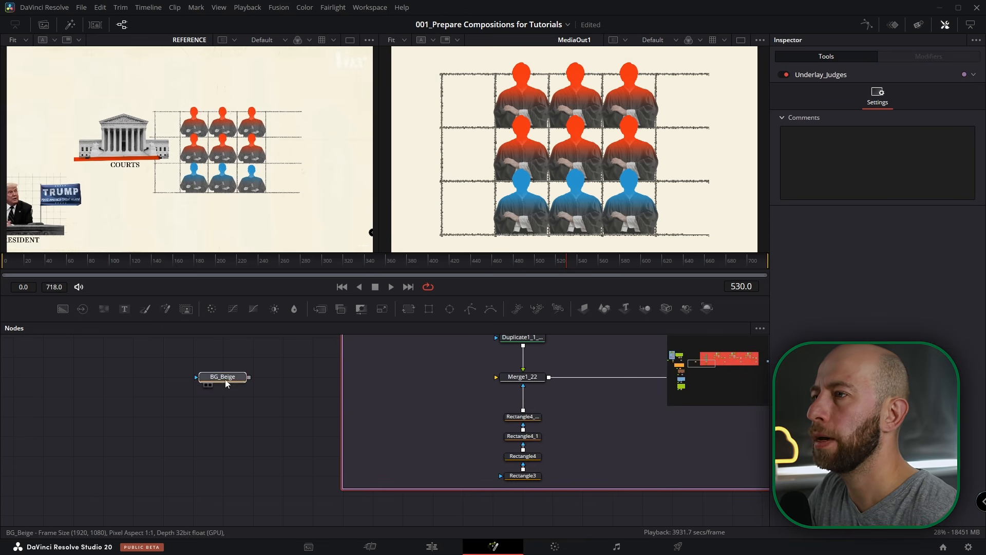
drag(57, 314, 533, 379)
click(223, 377)
- Move the whole Underlay_Judges group beneath the other node groups, aligned with their column
scroll(231, 379, down, 5)
drag(320, 395, 382, 477)
drag(615, 376, 300, 495)
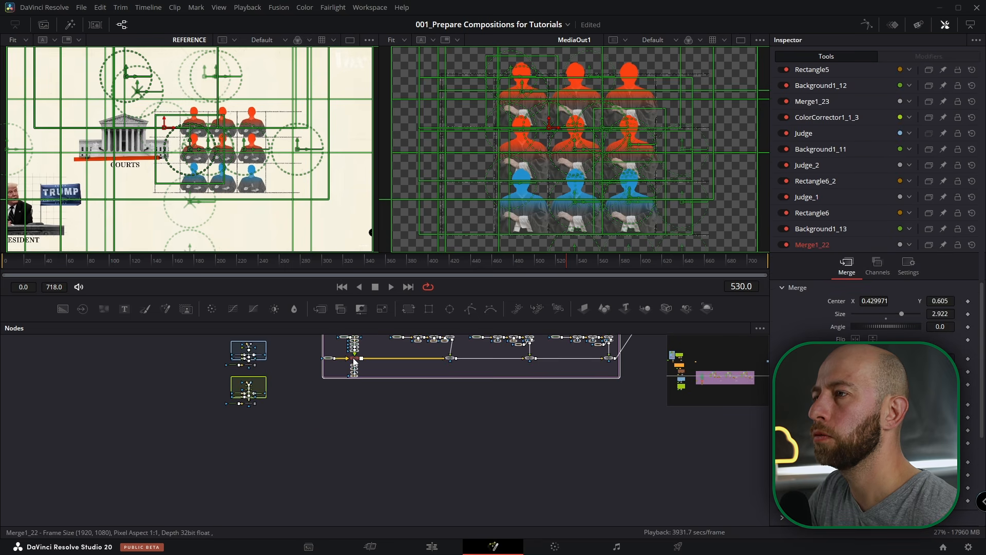
drag(354, 362, 4, 467)
drag(498, 379, 370, 507)
- Place the detached BG_Beige node below the judges group
drag(198, 388, 213, 393)
drag(213, 393, 405, 347)
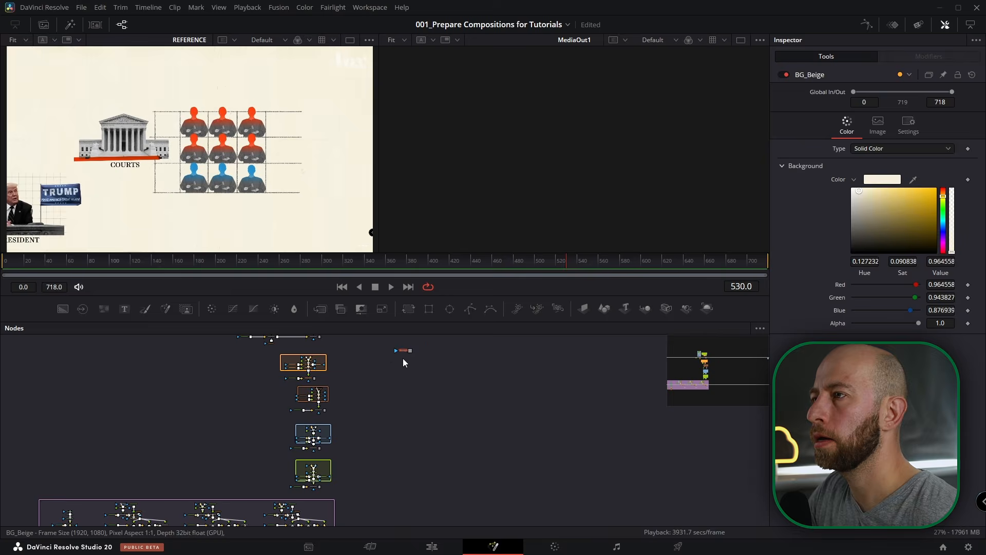
drag(387, 468, 419, 334)
drag(400, 386, 380, 466)
- Add an ImagePlane3D after the topmost groups' final merge and place it farther along the chain
scroll(392, 423, up, 7)
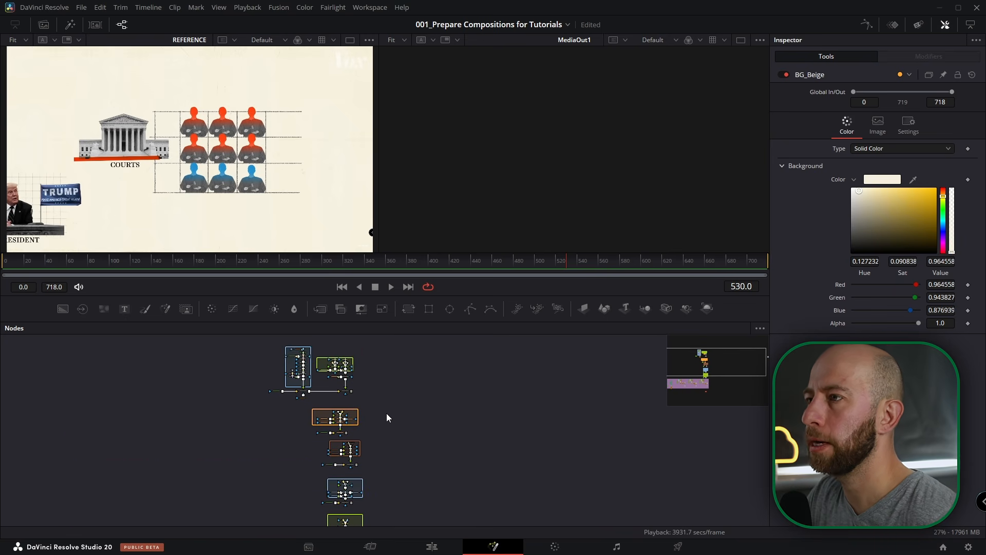
drag(383, 434, 395, 362)
drag(372, 460, 357, 507)
scroll(317, 409, up, 5)
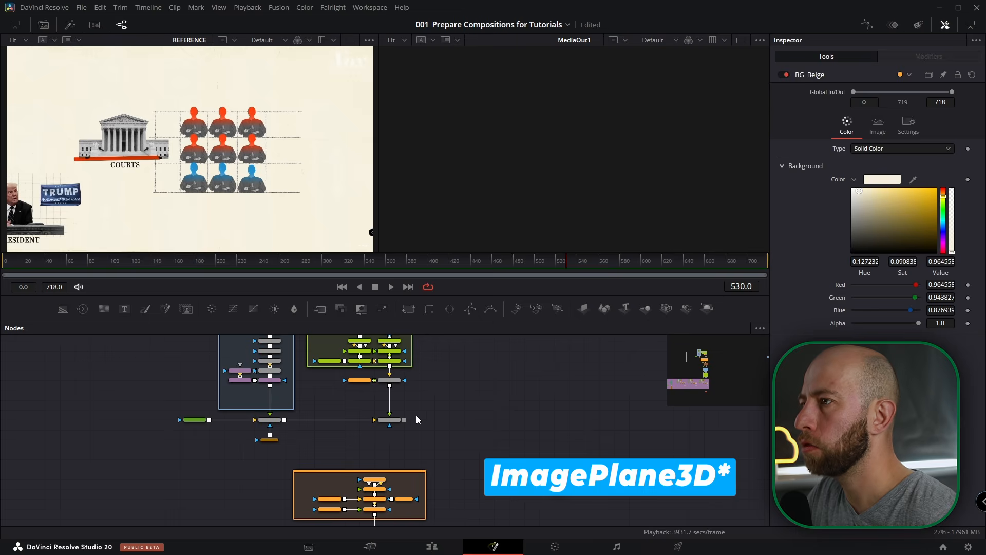
click(392, 422)
key(shift+space)
text(image)
key(Return)
drag(388, 431, 536, 421)
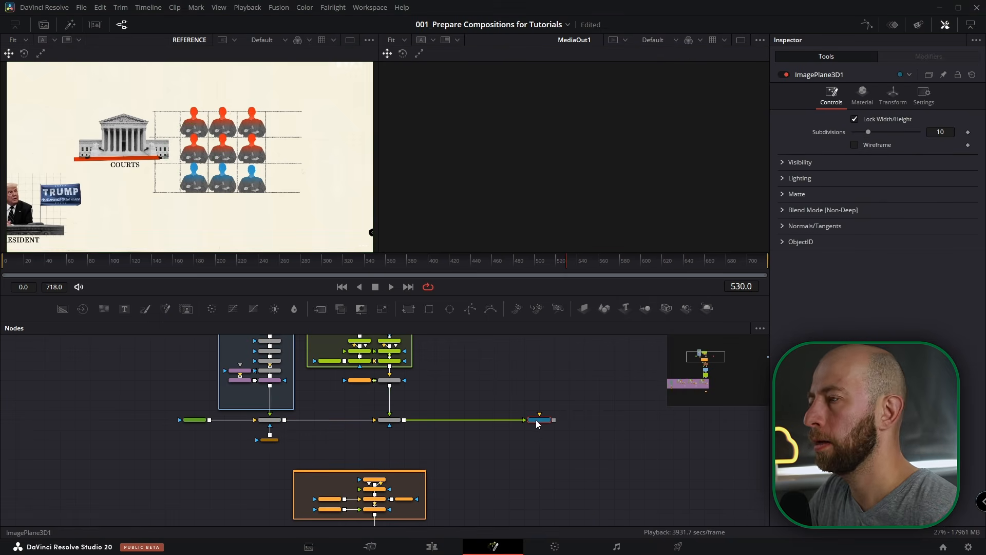
- Attach copies of the ImagePlane3D to the final node of every remaining group and to BG_Beige
key(ctrl+c)
scroll(530, 464, down, 2)
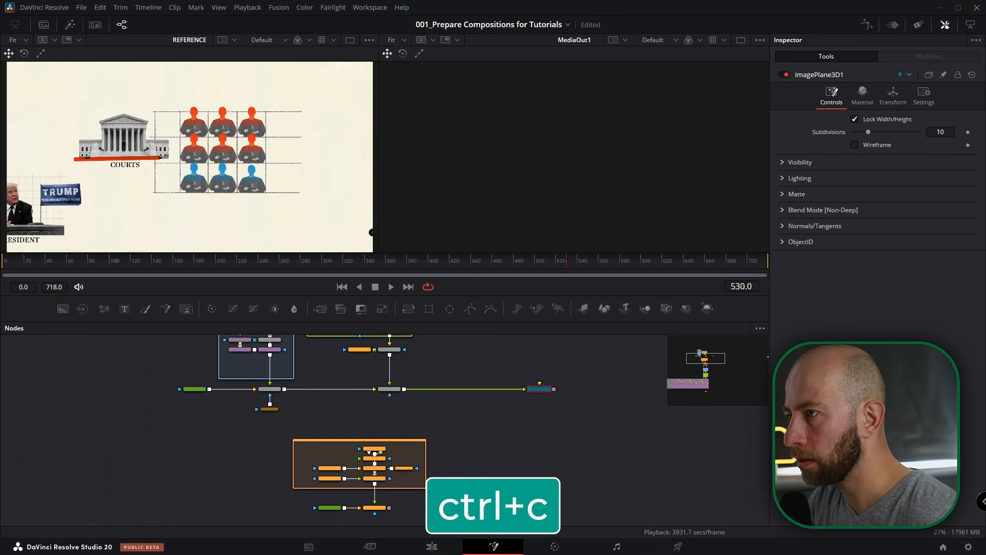
click(380, 508)
key(ctrl+v)
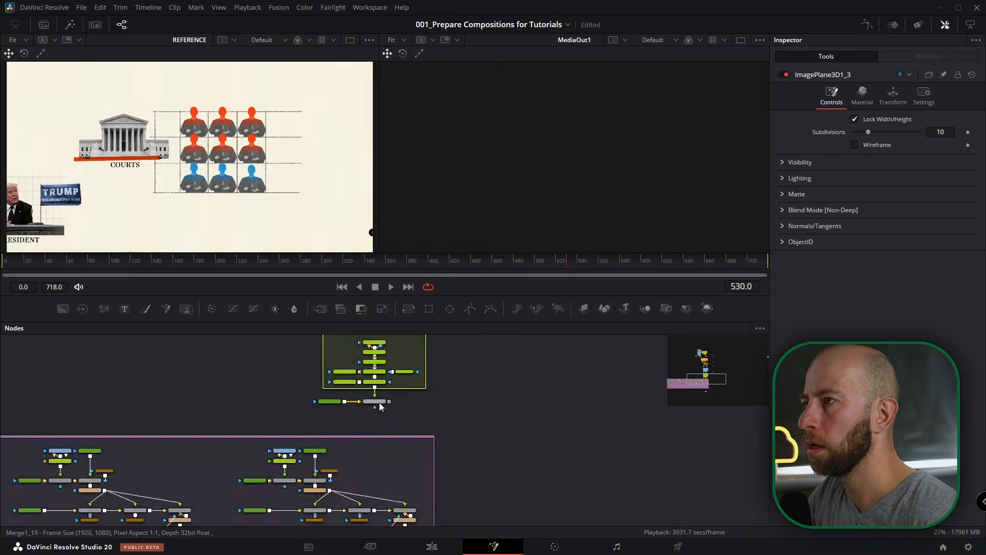
- Add a Merge3D node beyond the column of image planes and enlarge the node workspace
scroll(238, 417, up, 2)
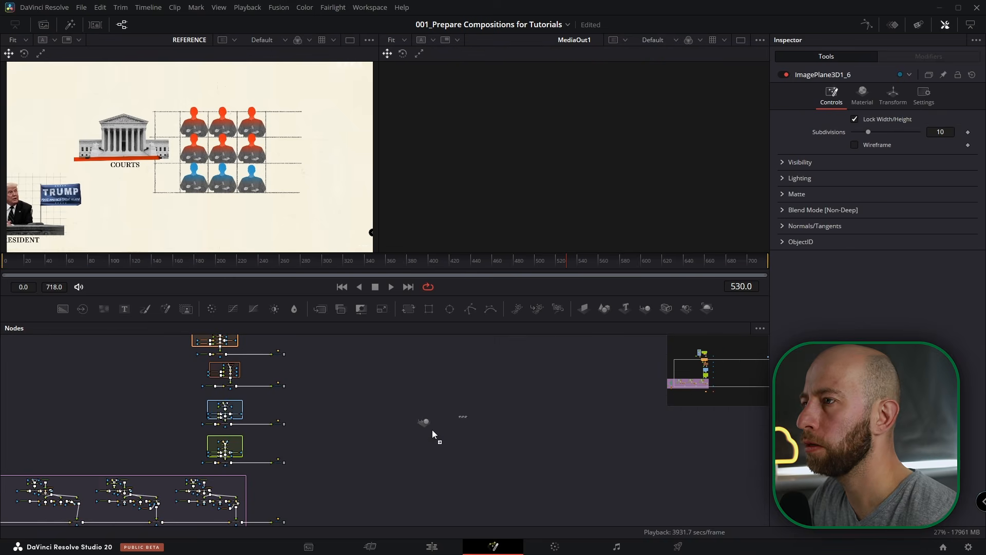
drag(365, 444, 365, 451)
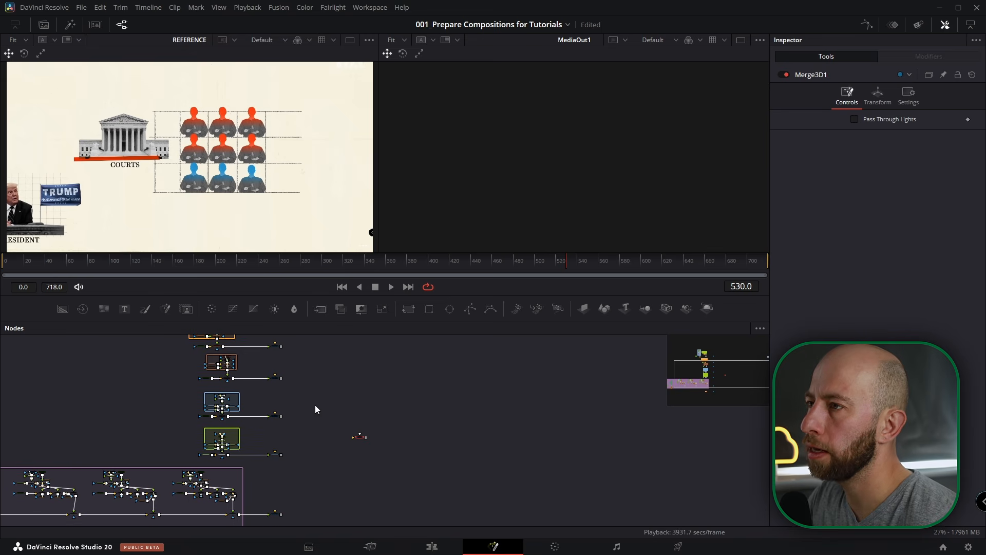
scroll(315, 409, down, 2)
drag(410, 294, 409, 183)
drag(319, 312, 327, 421)
drag(328, 420, 324, 424)
- Connect all seven ImagePlane3D outputs to Merge3D1 and reposition the merge node
drag(286, 279, 357, 411)
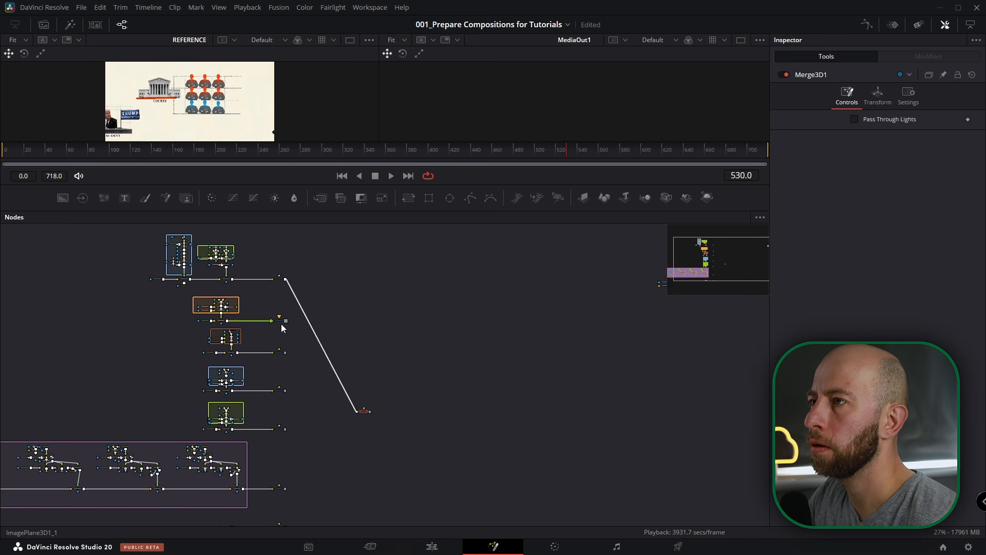
drag(286, 321, 363, 411)
drag(286, 353, 362, 412)
drag(285, 391, 362, 412)
drag(286, 430, 362, 411)
drag(286, 489, 363, 412)
drag(359, 415, 361, 340)
drag(289, 452, 365, 336)
scroll(365, 332, up, 5)
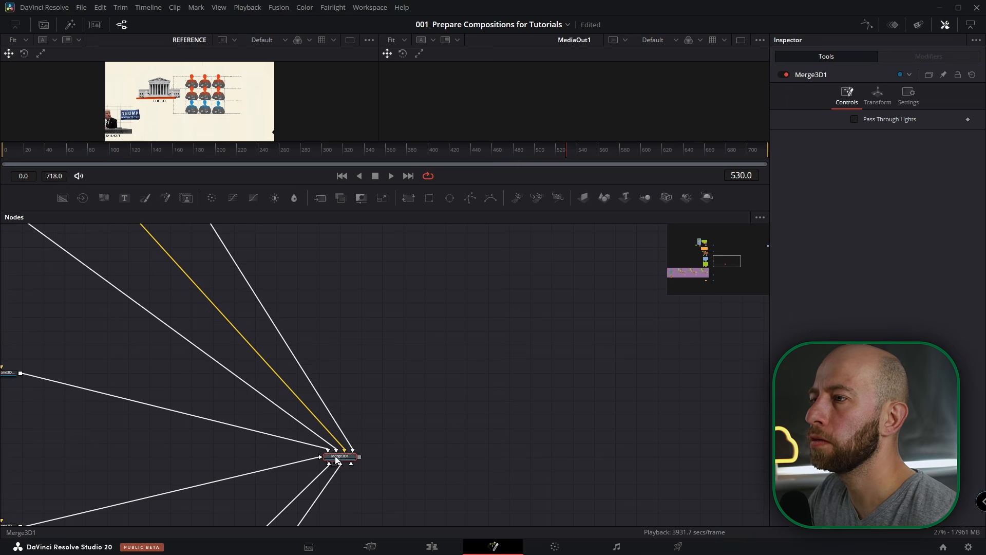
drag(337, 459, 281, 427)
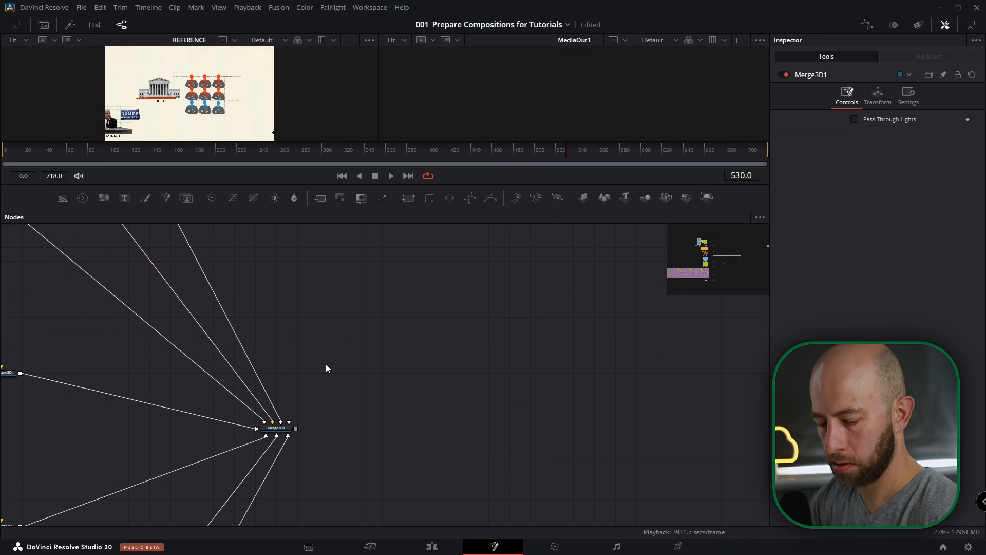
- Add a Camera3D node and connect it to Merge3D1
key(shift+space)
text(ca)
key(Return)
drag(319, 366, 281, 428)
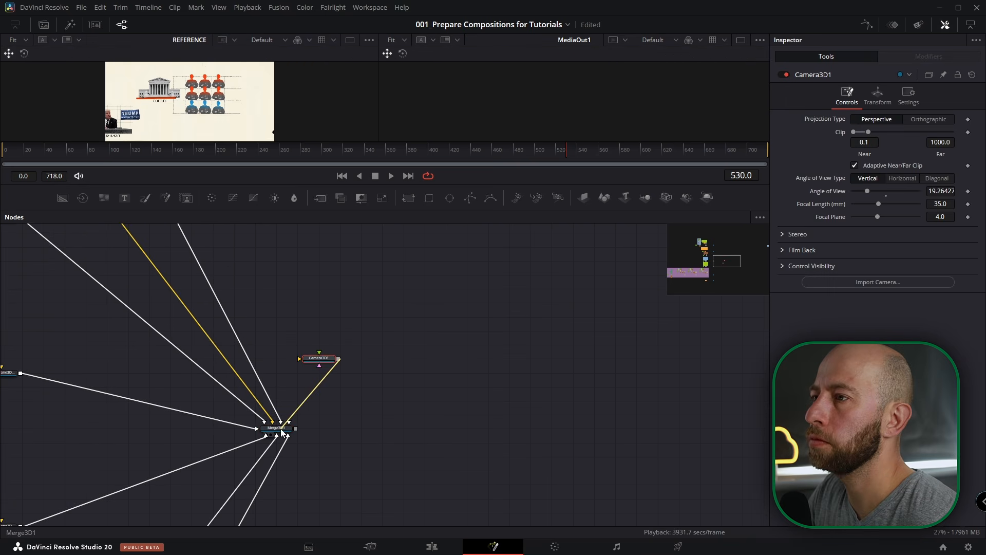
- Add a Renderer3D node after Merge3D1
click(277, 428)
scroll(285, 429, up, 3)
key(shift+space)
text(camera)
key(BackSpace)
key(BackSpace)
key(BackSpace)
key(BackSpace)
key(BackSpace)
key(BackSpace)
text(rende)
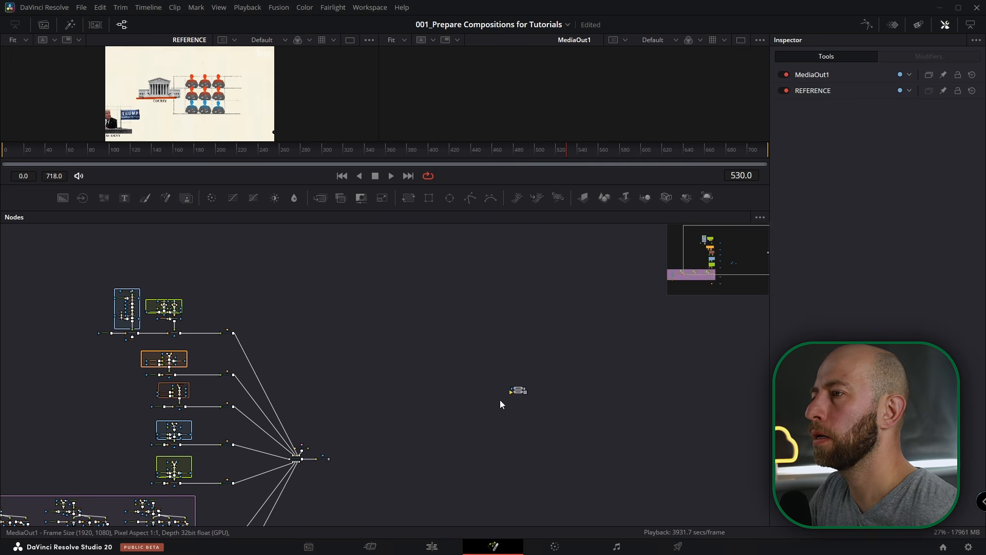
- Bring MediaOut1 and REFERENCE next to the renderer and feed Renderer3D1 into MediaOut1
drag(516, 391, 323, 452)
scroll(348, 466, up, 5)
drag(234, 446, 302, 446)
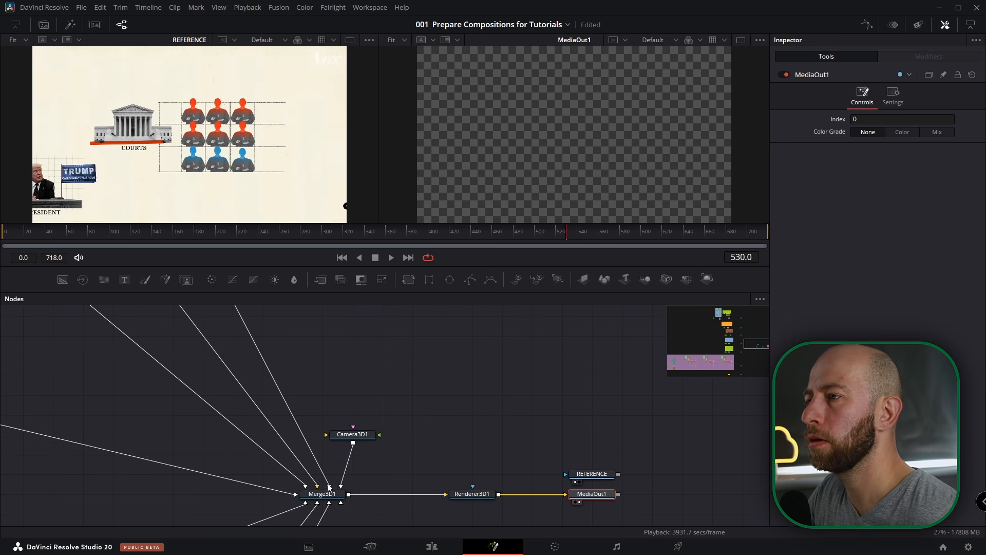
- Show Merge3D1 in the reference viewer and orbit the 3D scene to see the stacked image planes at an angle
drag(327, 489, 190, 133)
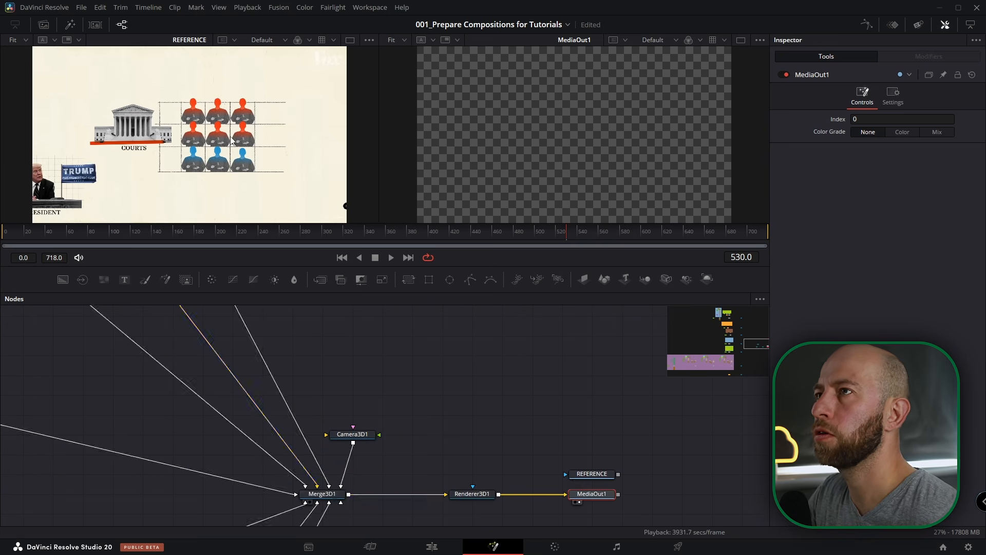
key(1)
key(1)
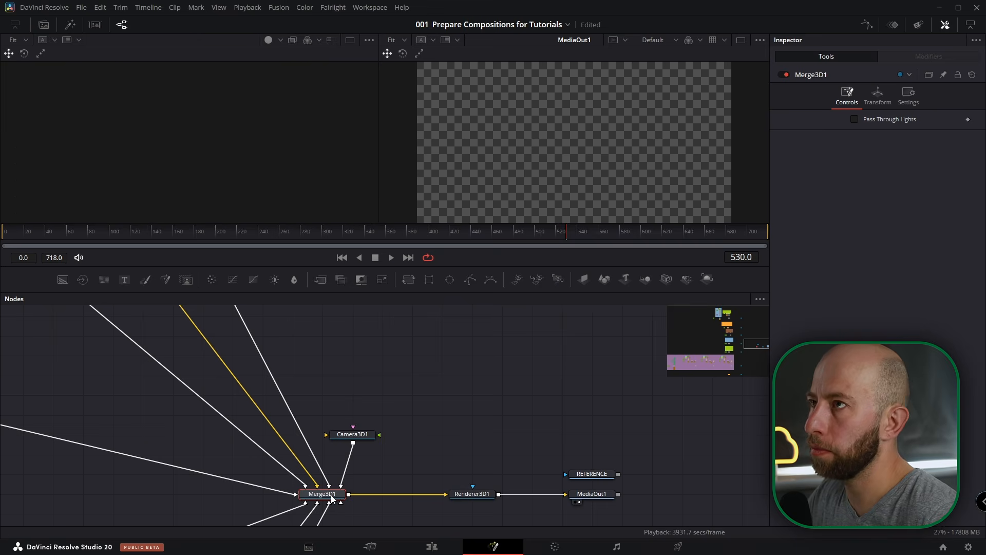
drag(190, 196, 184, 144)
scroll(189, 127, up, 5)
scroll(185, 143, down, 4)
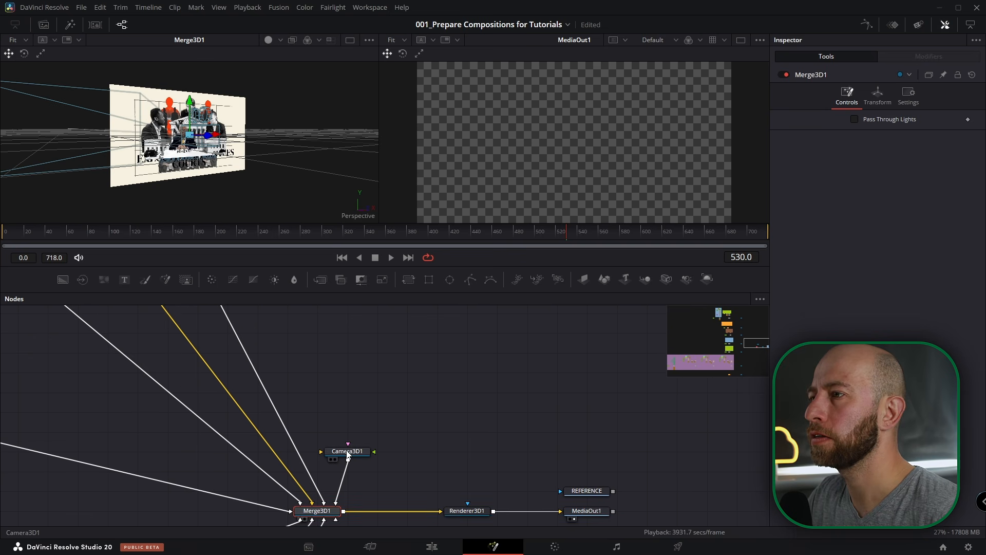
- Set the Camera3D1 translation Z to 0.45
click(353, 452)
click(878, 101)
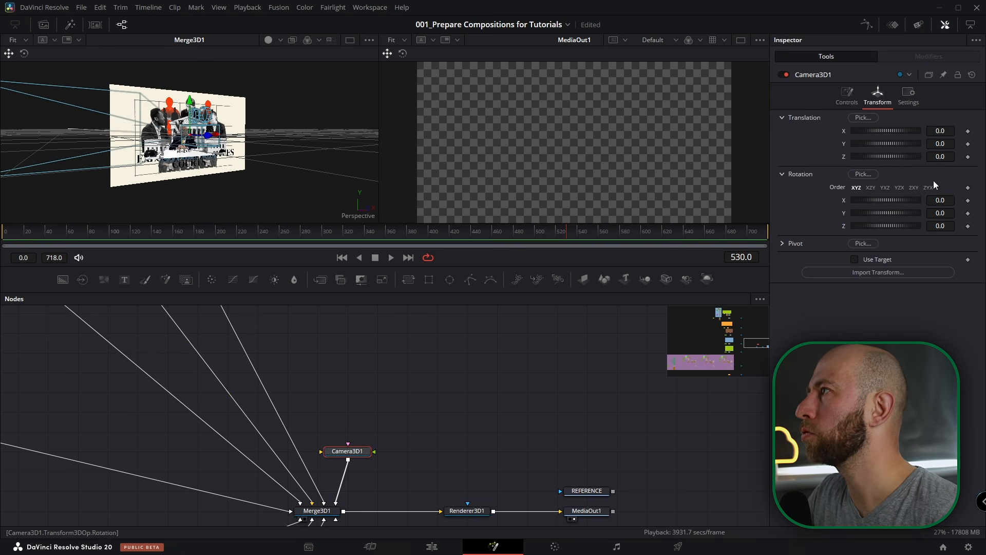
drag(945, 159, 961, 158)
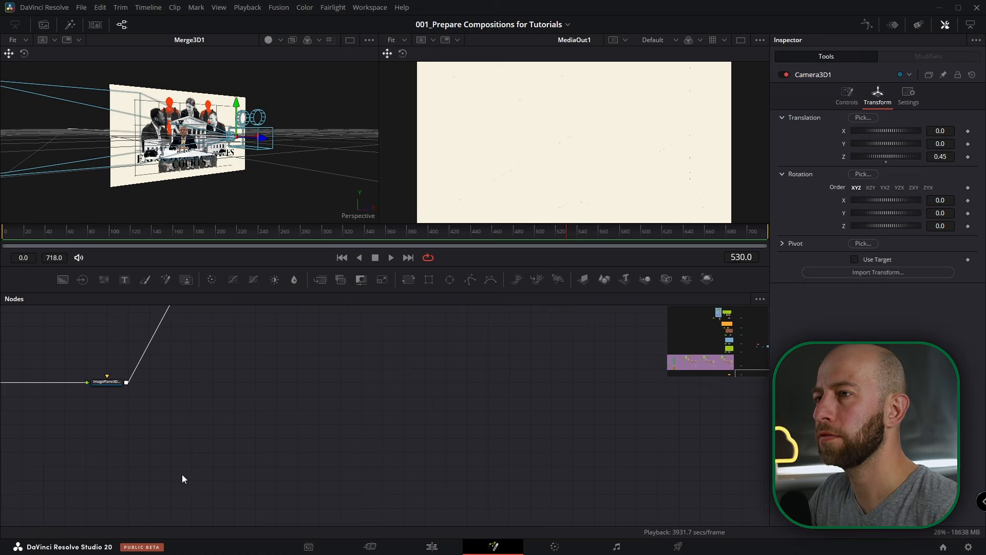
- Set the beige background's image plane to translation Z -0.1 and scale 1.969
drag(182, 473, 467, 498)
click(396, 408)
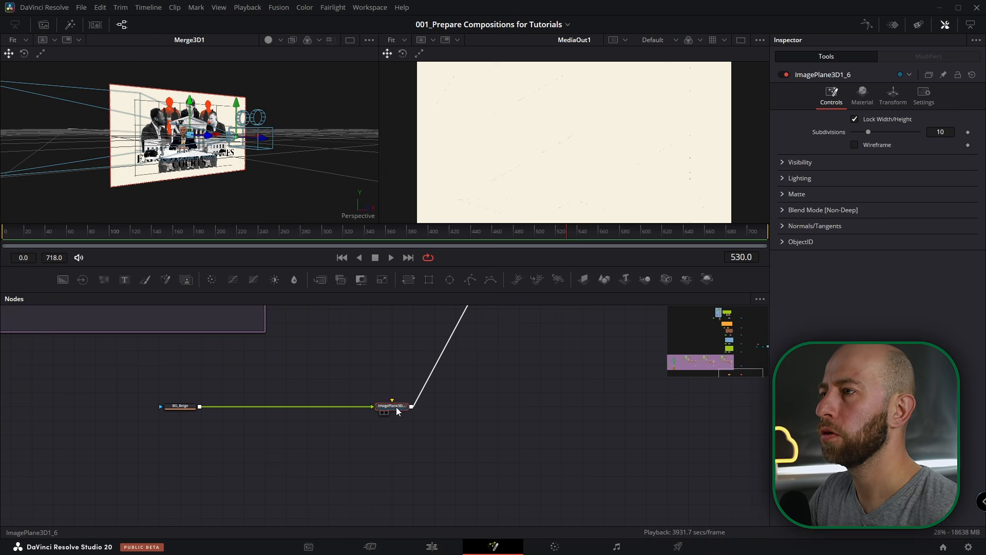
click(888, 102)
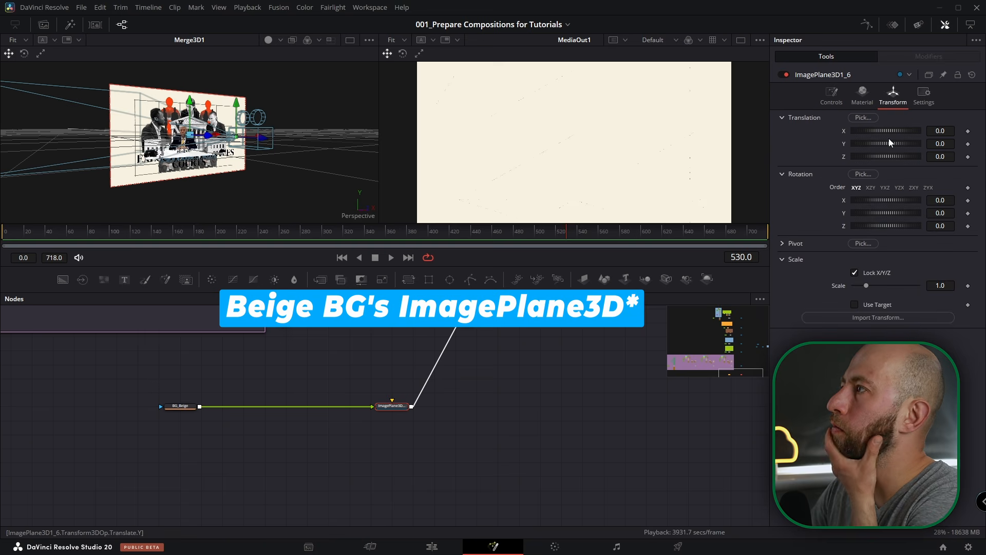
drag(943, 158, 932, 158)
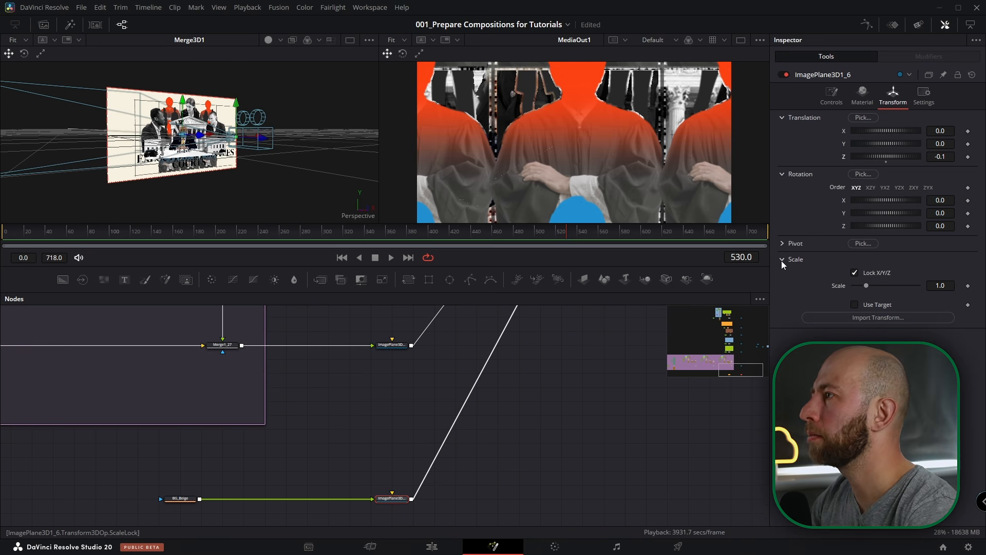
drag(866, 285, 876, 285)
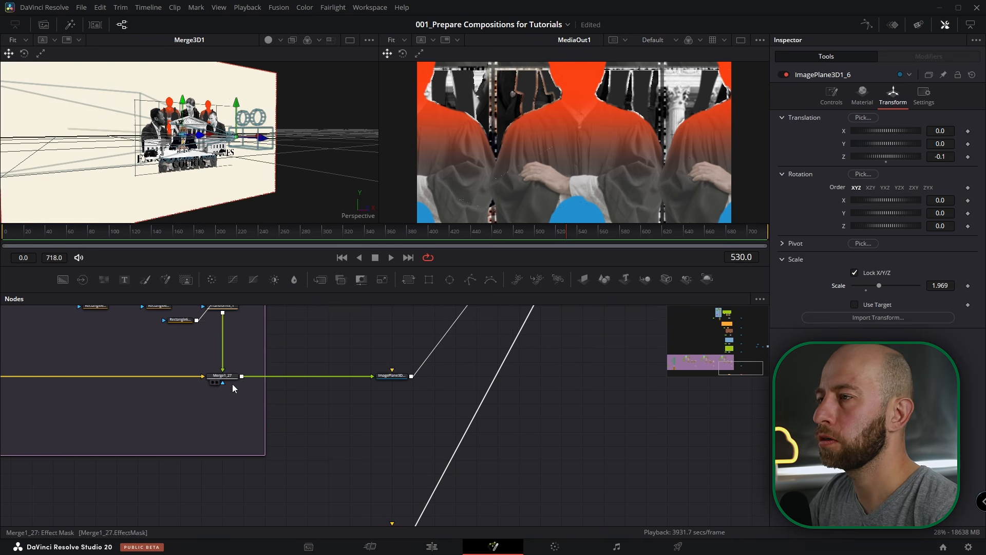
- Review the node tree from the element groups through their image planes to Merge3D1
drag(229, 384, 245, 407)
scroll(398, 415, up, 3)
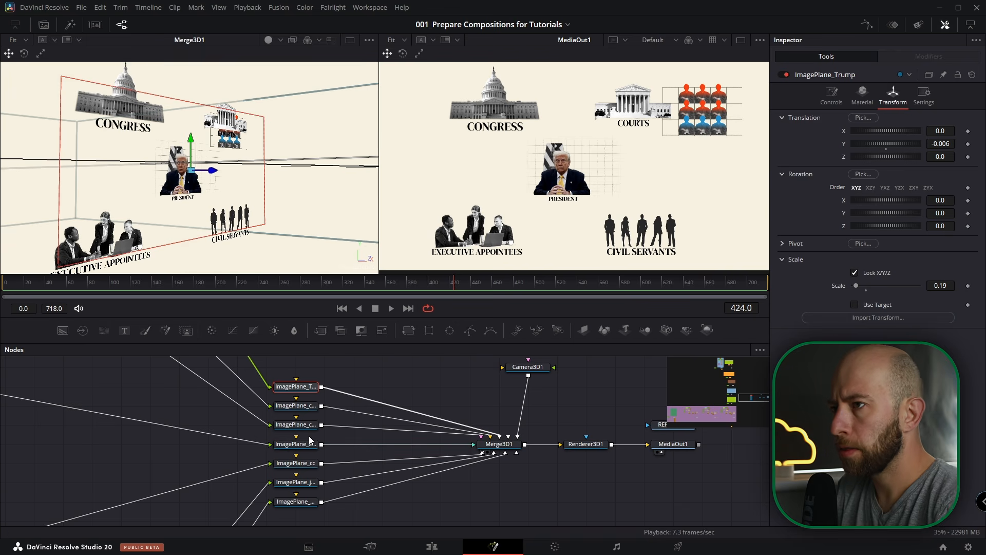
drag(337, 440, 415, 435)
scroll(407, 403, down, 5)
scroll(405, 412, down, 2)
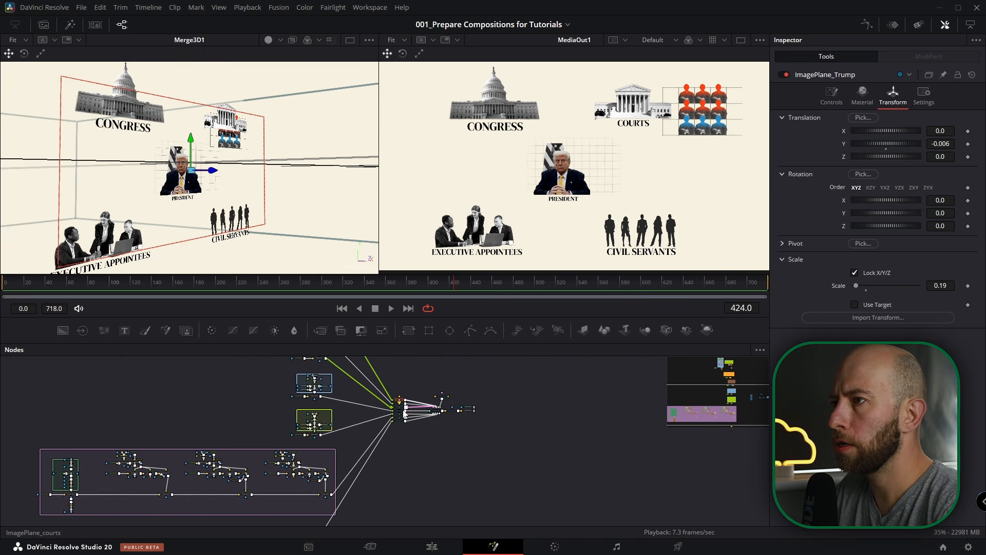
scroll(405, 413, up, 2)
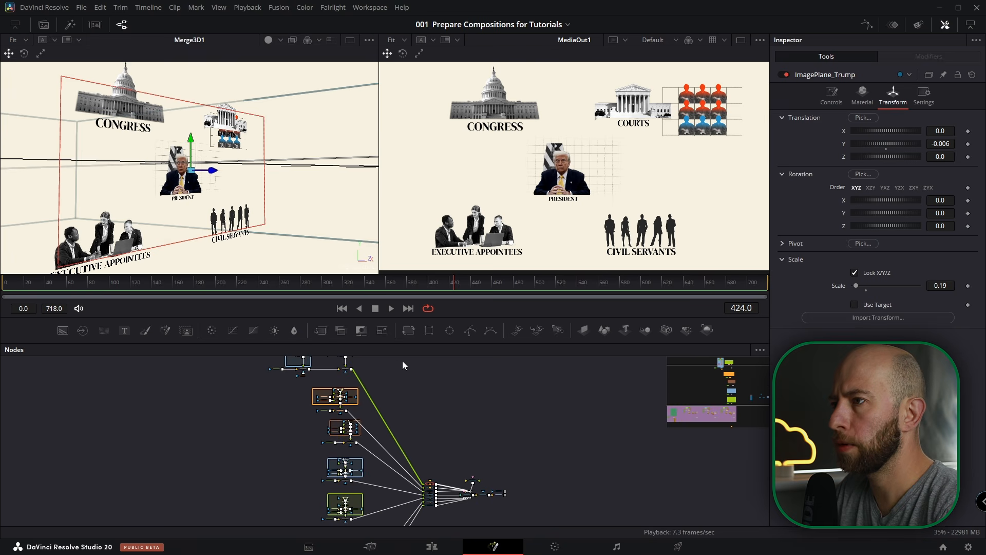
drag(406, 497, 415, 448)
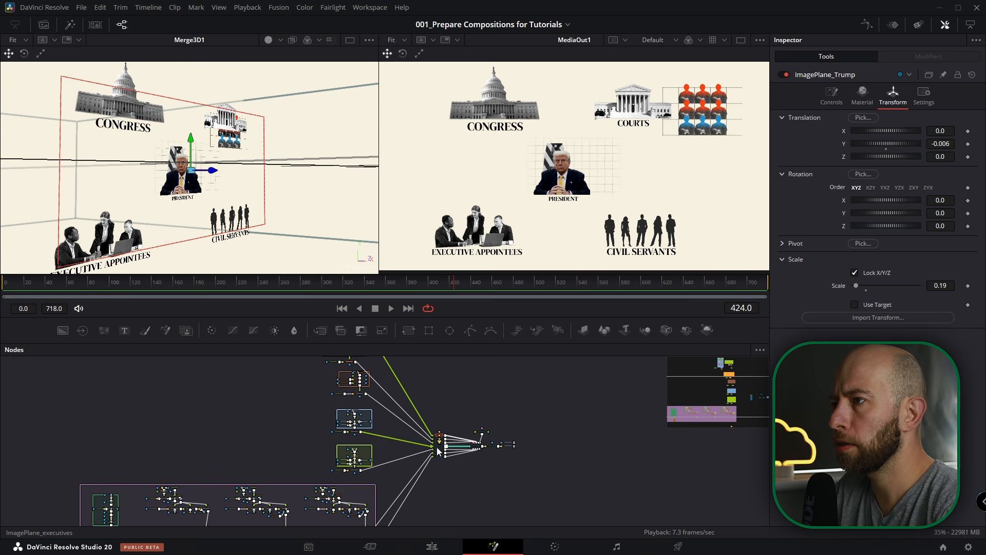
scroll(436, 445, up, 5)
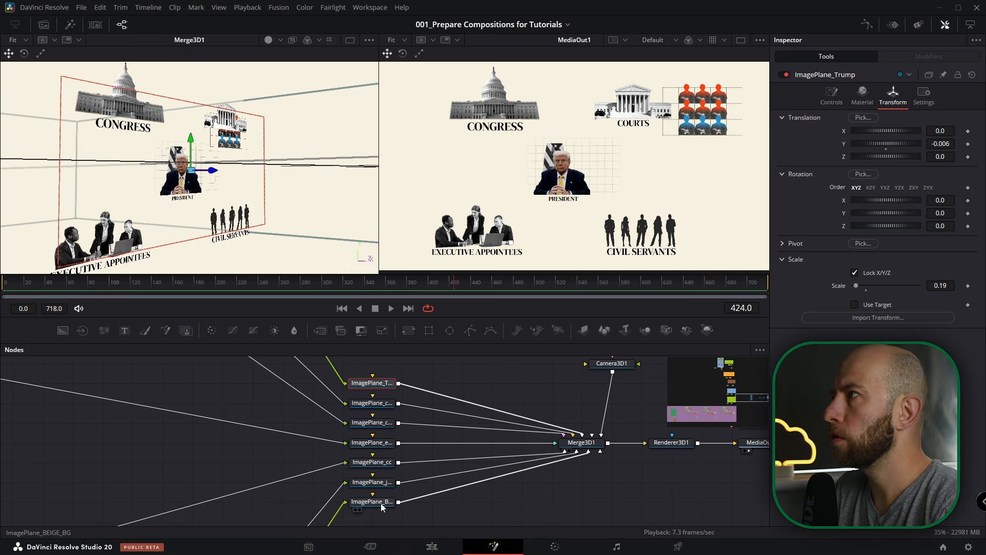
- Check the translation and scale settings of the background, judges, cc, executives, courts and Trump image planes
click(381, 503)
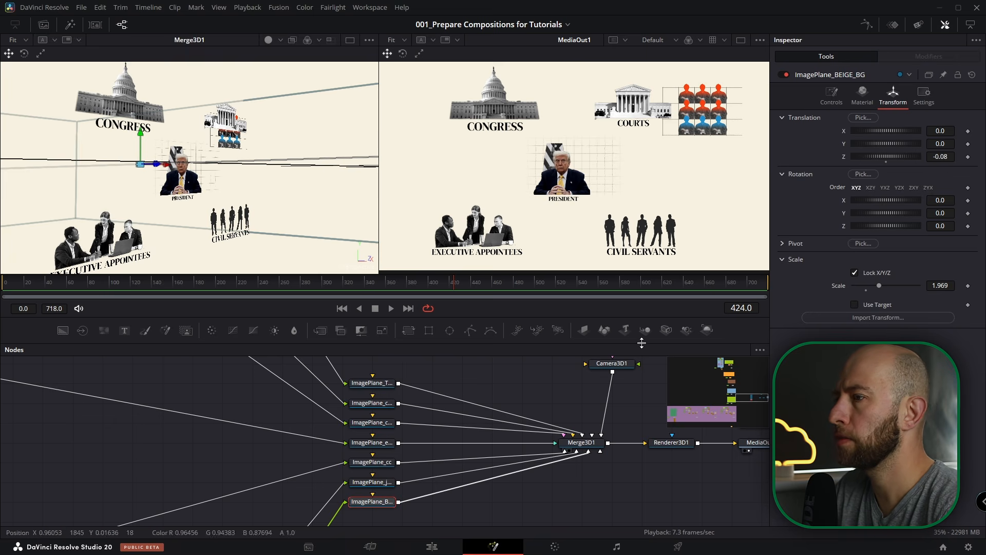
click(376, 485)
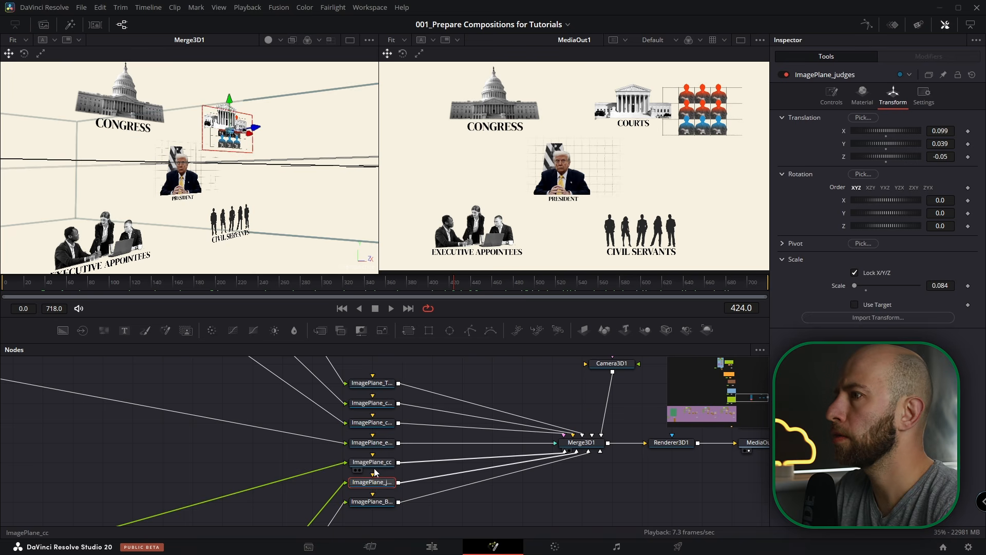
click(375, 464)
click(374, 444)
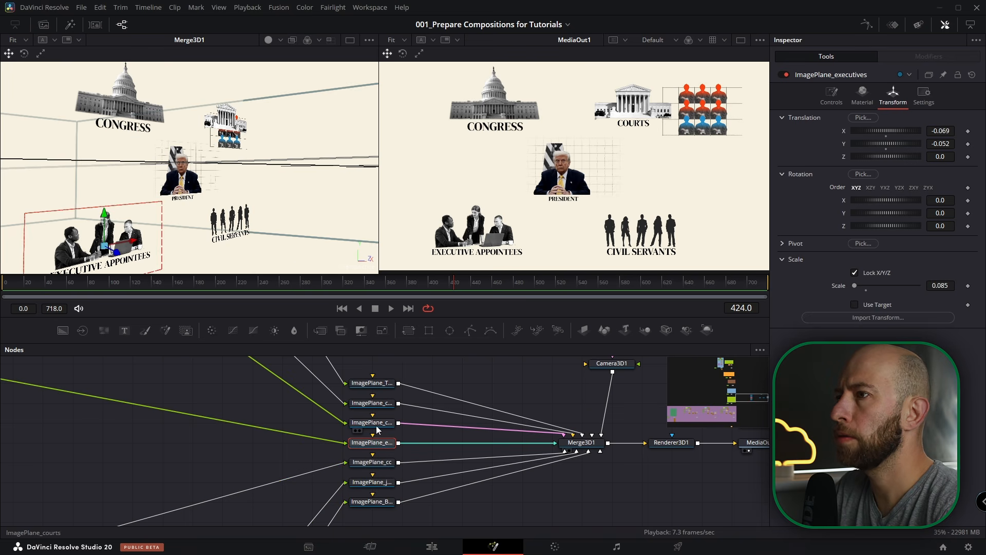
click(377, 425)
click(382, 385)
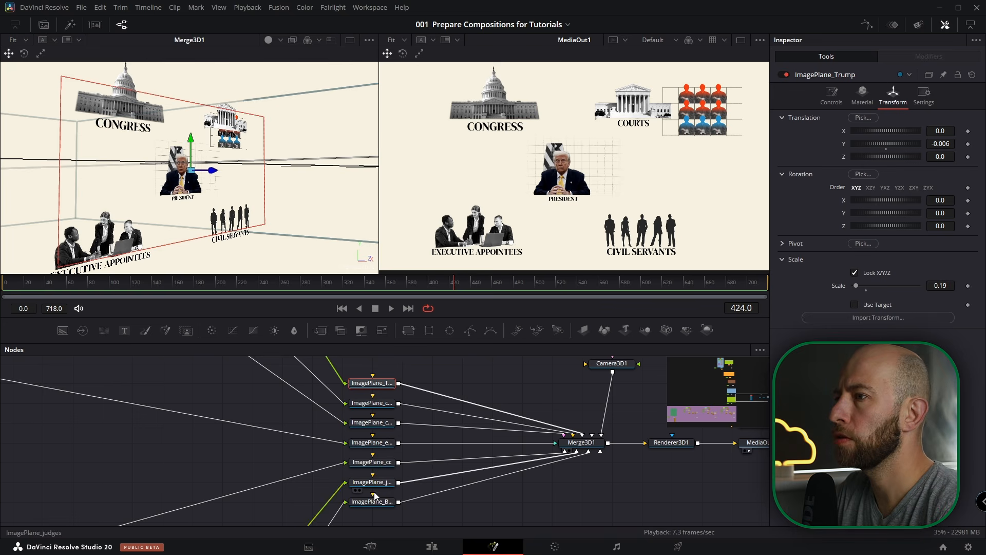
scroll(376, 485, up, 3)
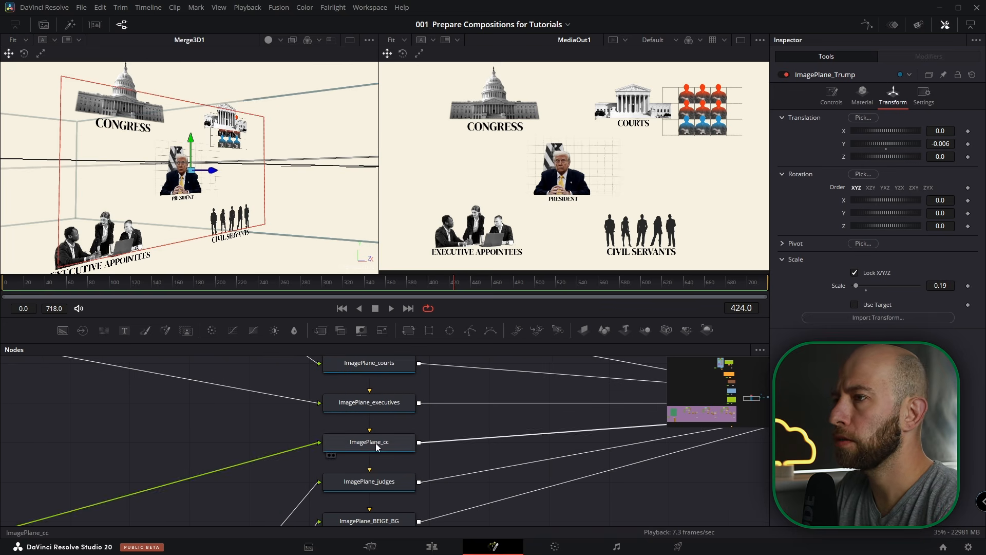
click(224, 150)
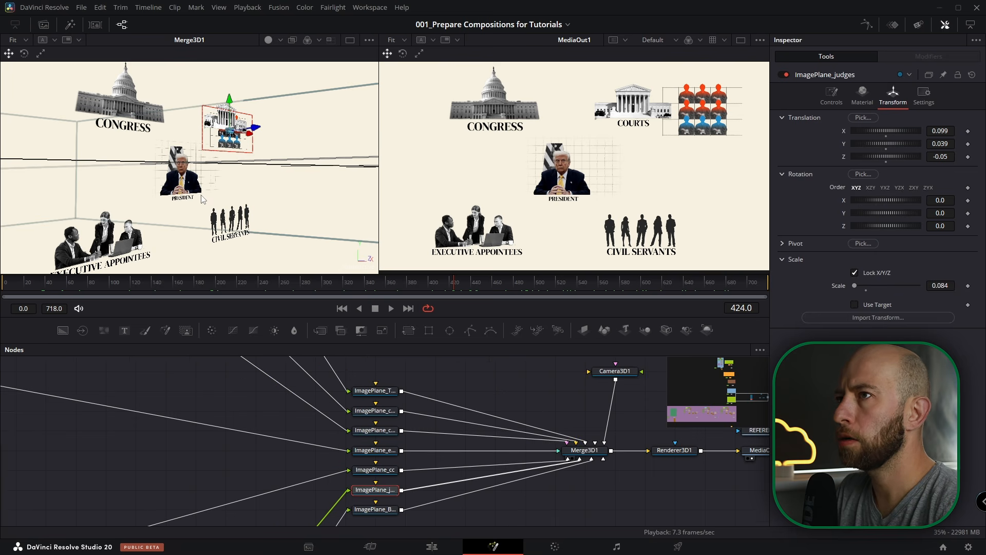
- Examine the arrangement of the image planes in the Merge3D1 scene from different distances and angles
scroll(202, 196, down, 3)
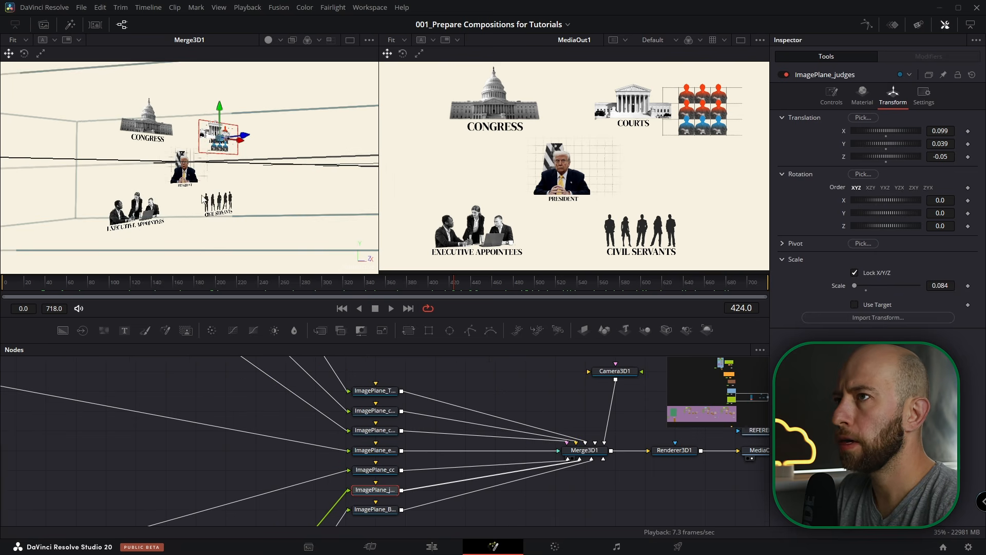
click(591, 452)
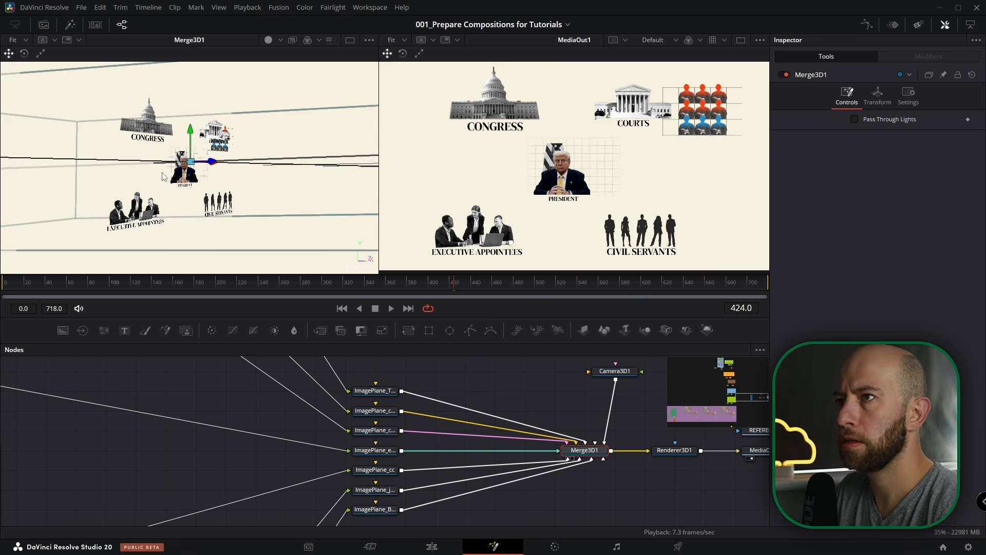
scroll(173, 177, down, 2)
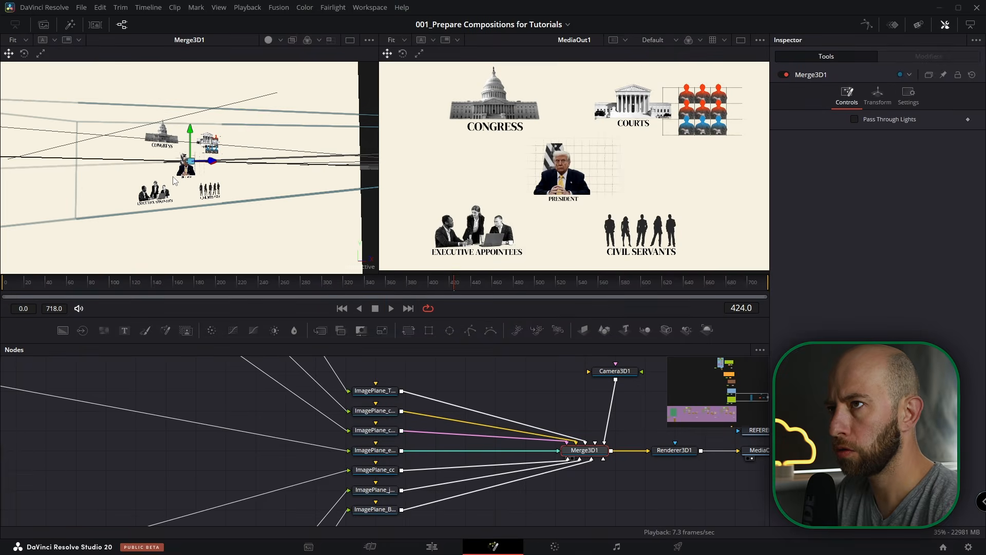
scroll(174, 180, up, 5)
scroll(174, 180, down, 3)
scroll(174, 179, up, 3)
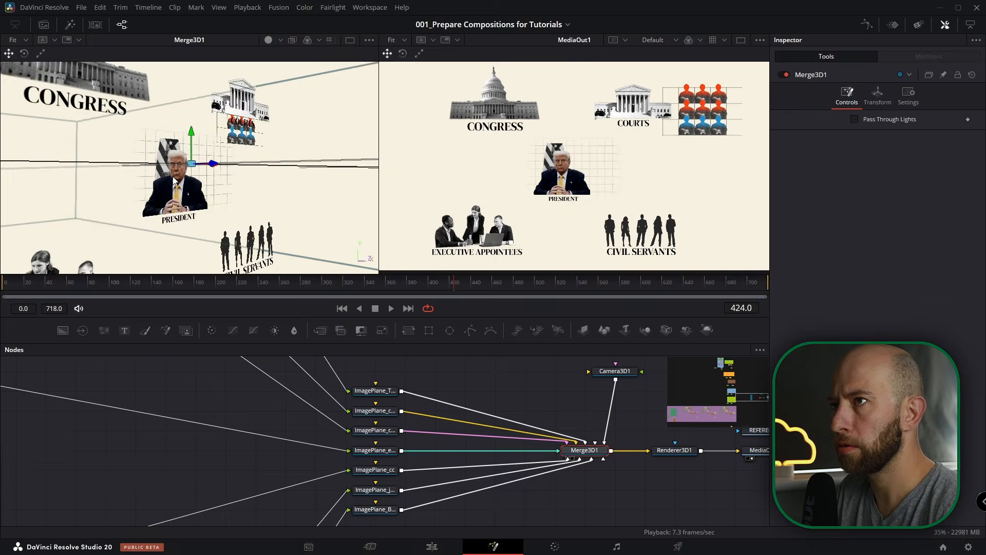
scroll(175, 179, down, 3)
scroll(174, 180, up, 3)
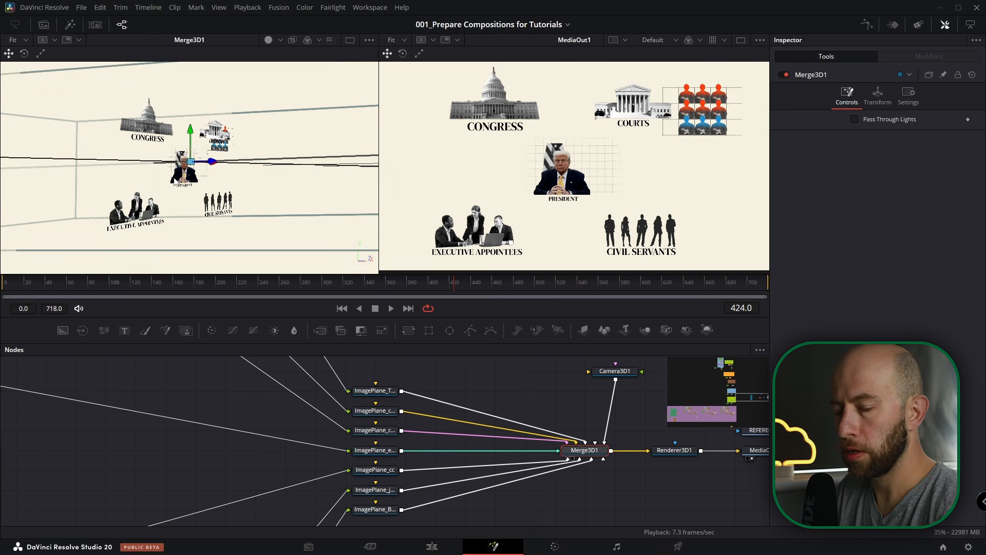
drag(186, 175, 233, 169)
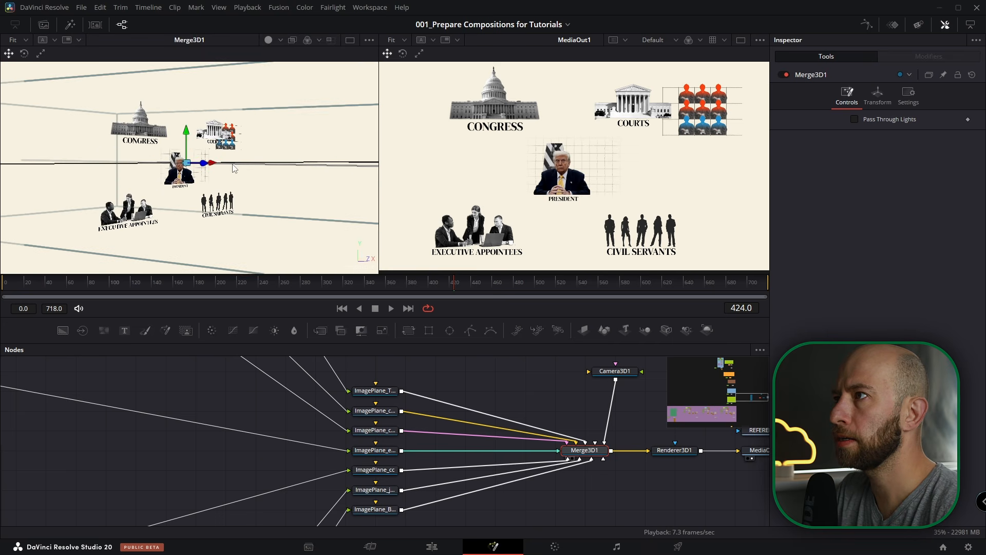
- Set the Camera3D1 translation Z to 0.54
click(628, 368)
scroll(204, 221, down, 5)
click(880, 98)
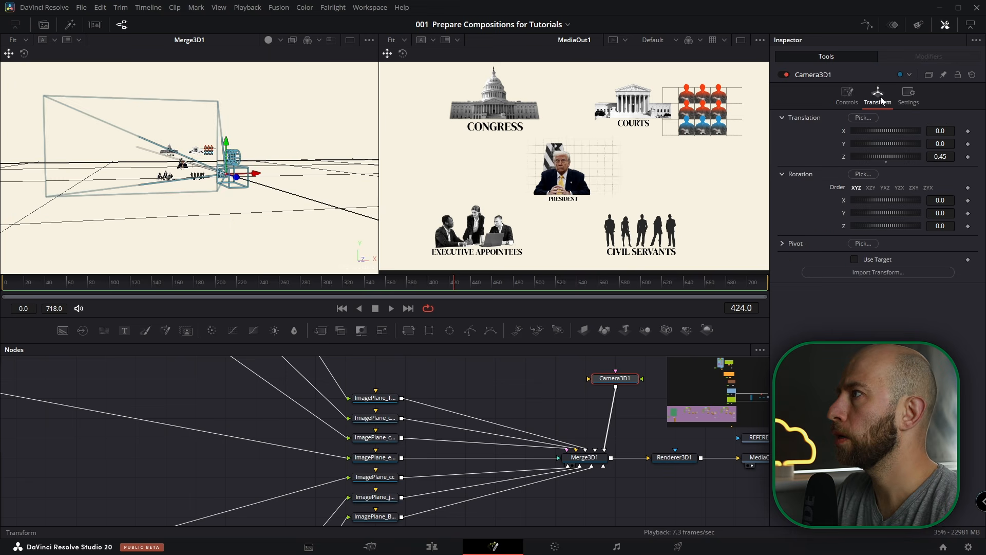
mouse_move(944, 155)
mouse_down()
mouse_move(960, 155)
mouse_move(927, 155)
mouse_move(944, 155)
mouse_up()
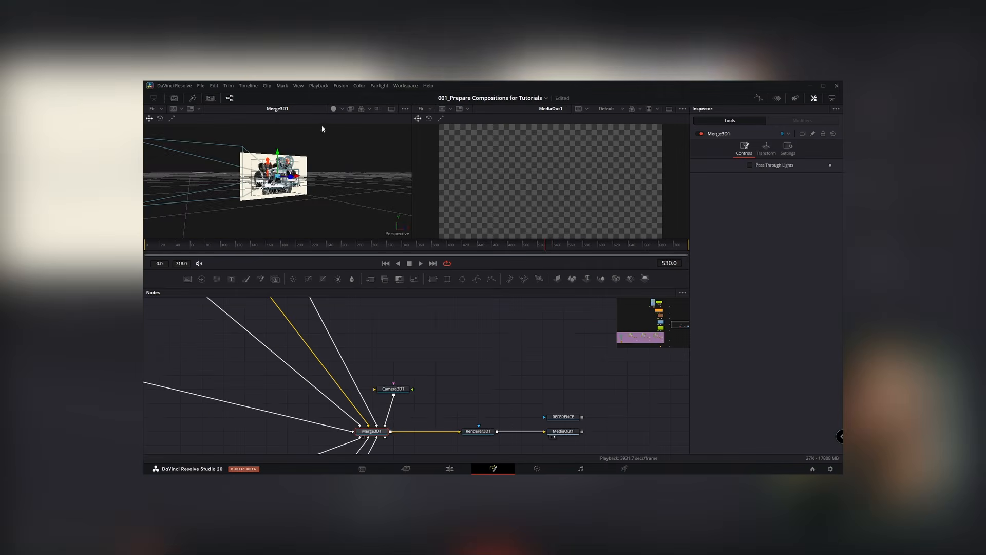
- Check the translation and scale settings of ImagePlane_BEIGE_BG and ImagePlane_judges
scroll(274, 186, up, 5)
scroll(273, 186, down, 5)
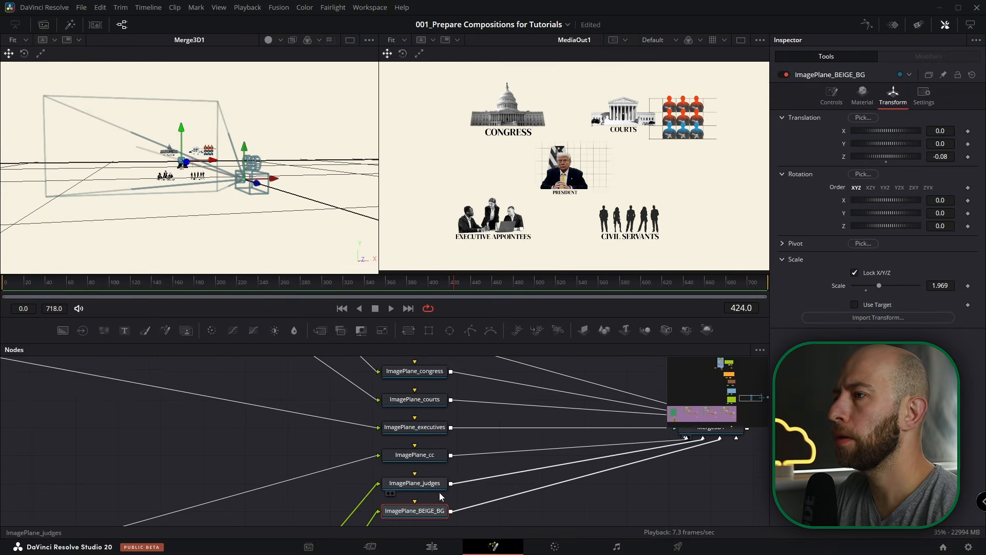
scroll(440, 462, down, 3)
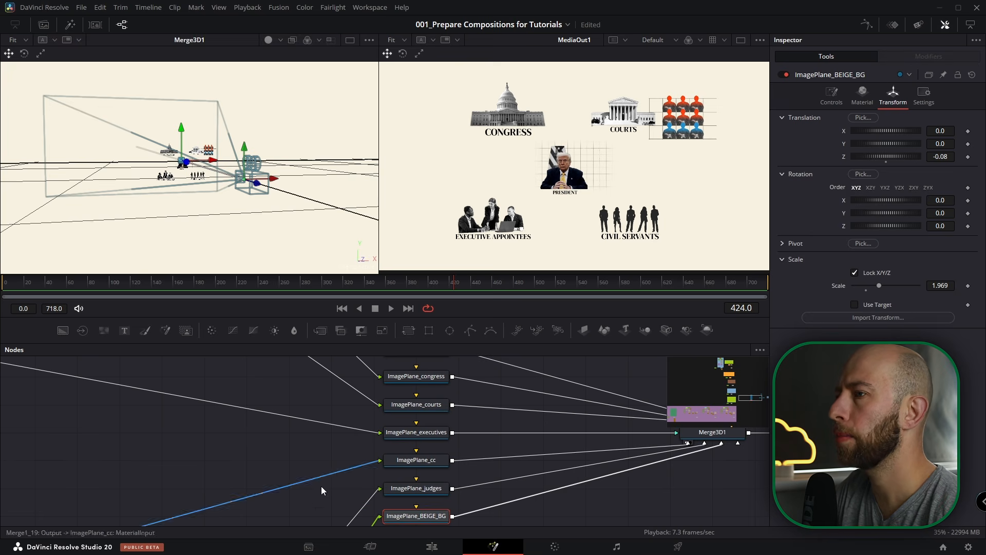
click(404, 489)
mouse_move(941, 144)
mouse_down()
mouse_move(929, 144)
mouse_move(949, 134)
mouse_up()
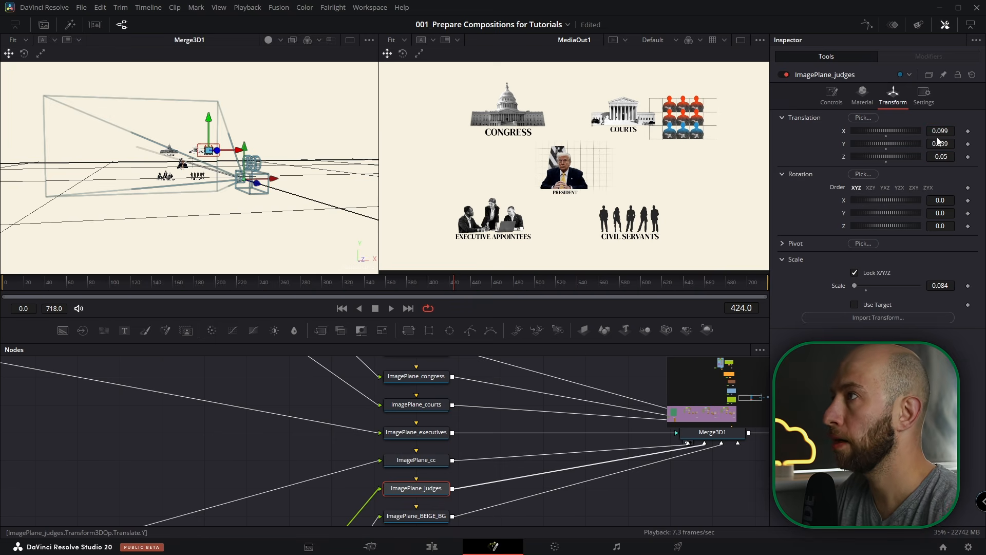
scroll(452, 450, down, 2)
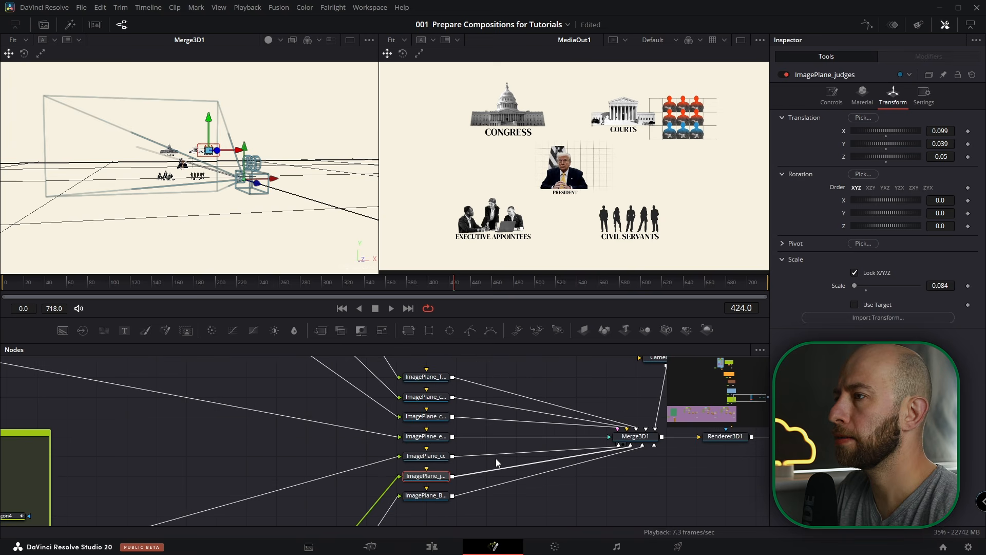
- Show the REFERENCE clip beside the MediaOut1 view, go to frame 0 and zoom out to see its whole frame
drag(496, 457, 476, 447)
scroll(477, 449, down, 2)
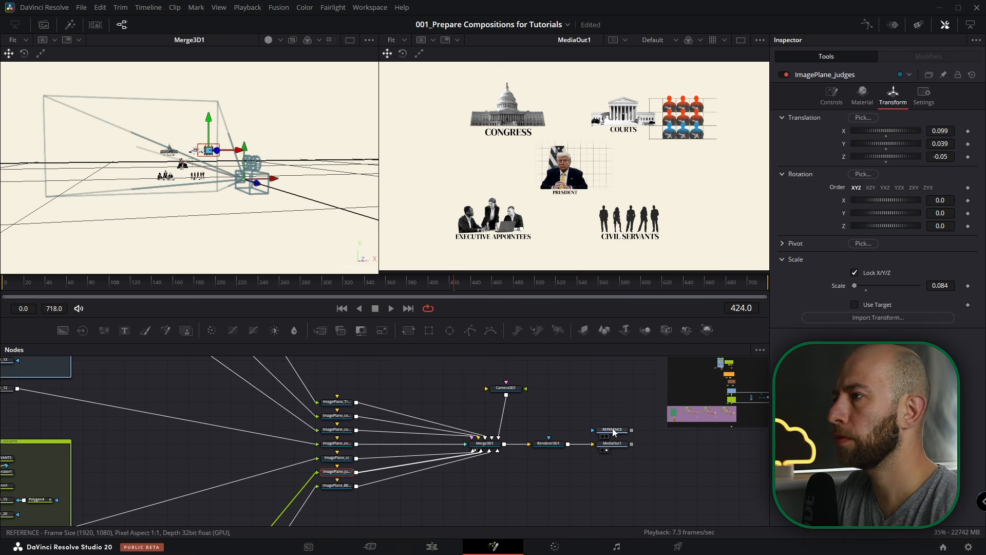
key(1)
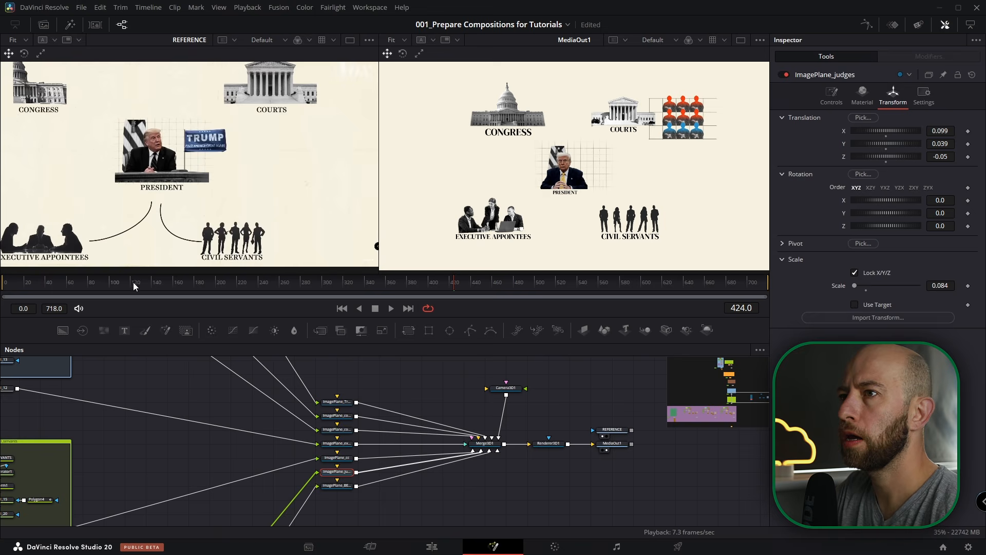
drag(22, 293, 2, 294)
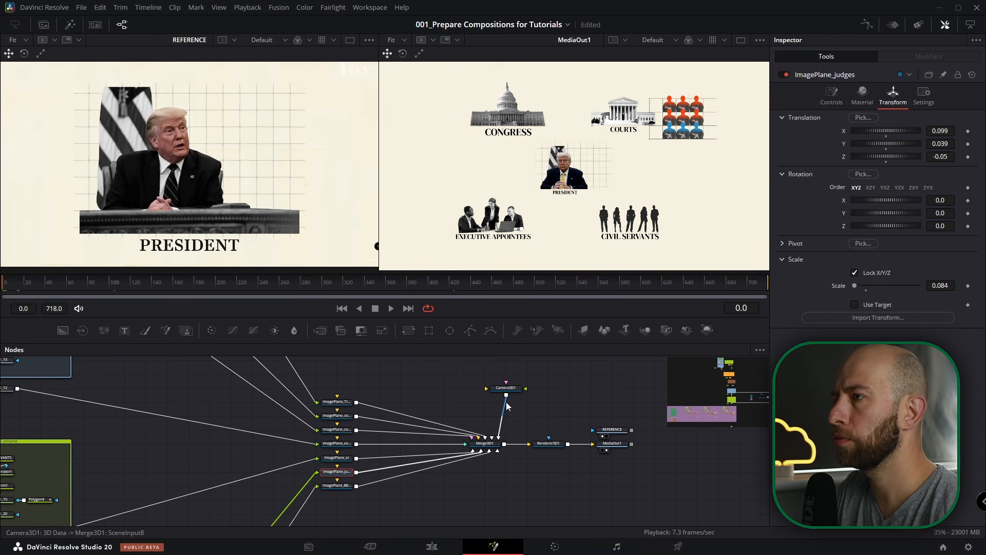
key(minus)
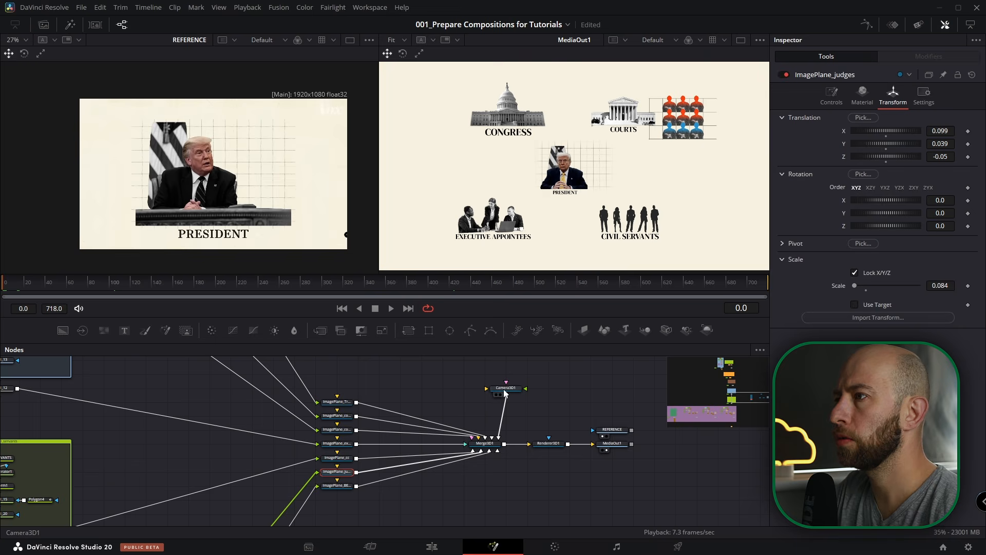
- Set the Camera3D1 translation Z to 0.18 to frame the president group like the reference
click(504, 388)
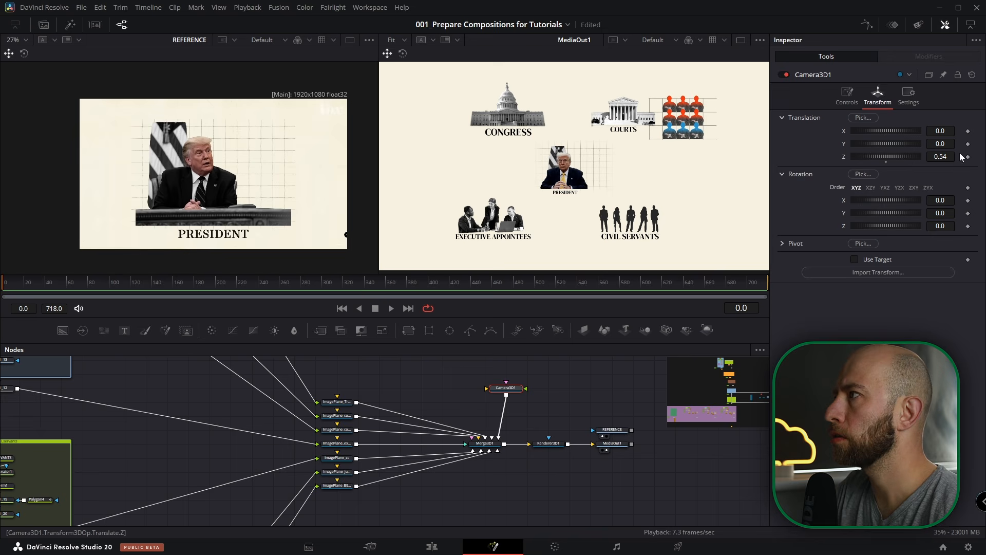
drag(941, 157, 919, 157)
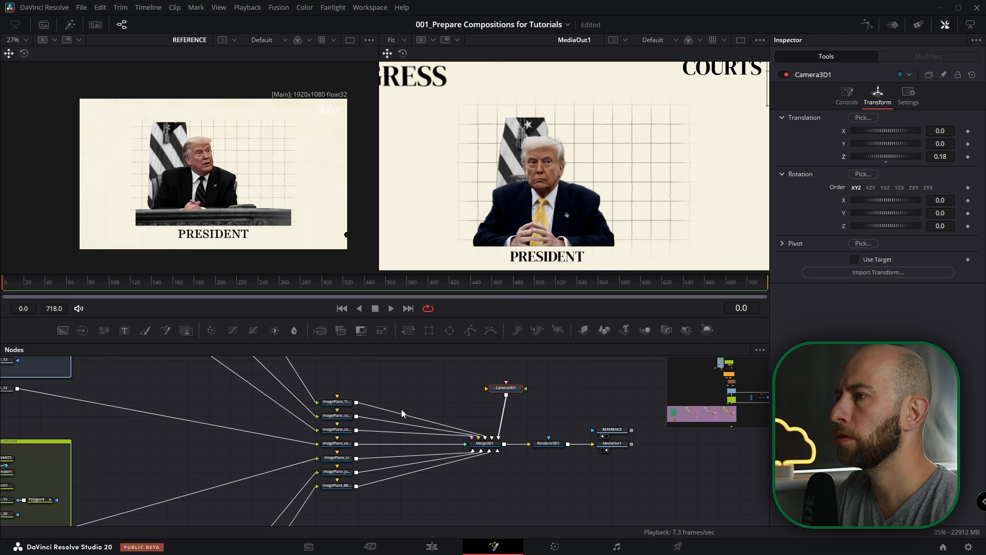
scroll(320, 386, up, 5)
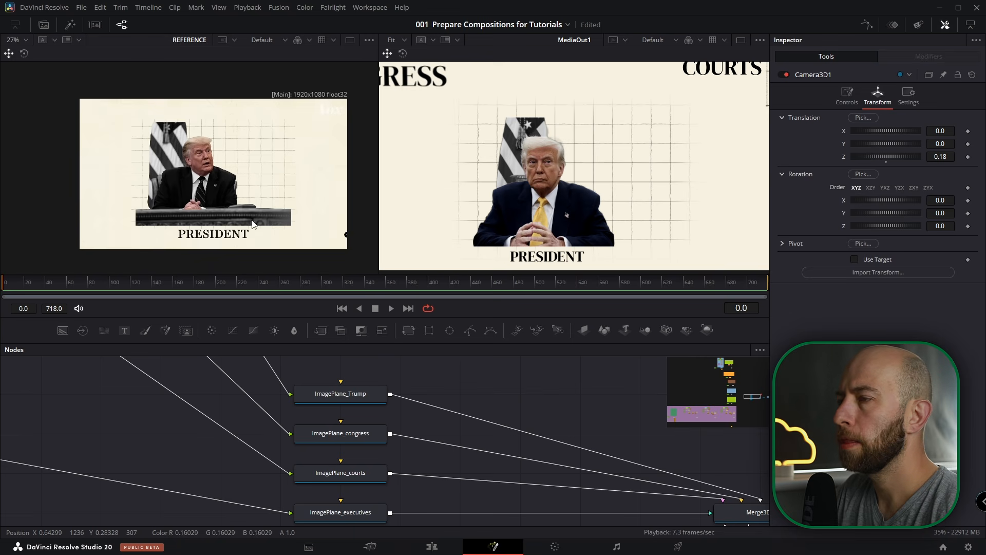
scroll(347, 436, down, 2)
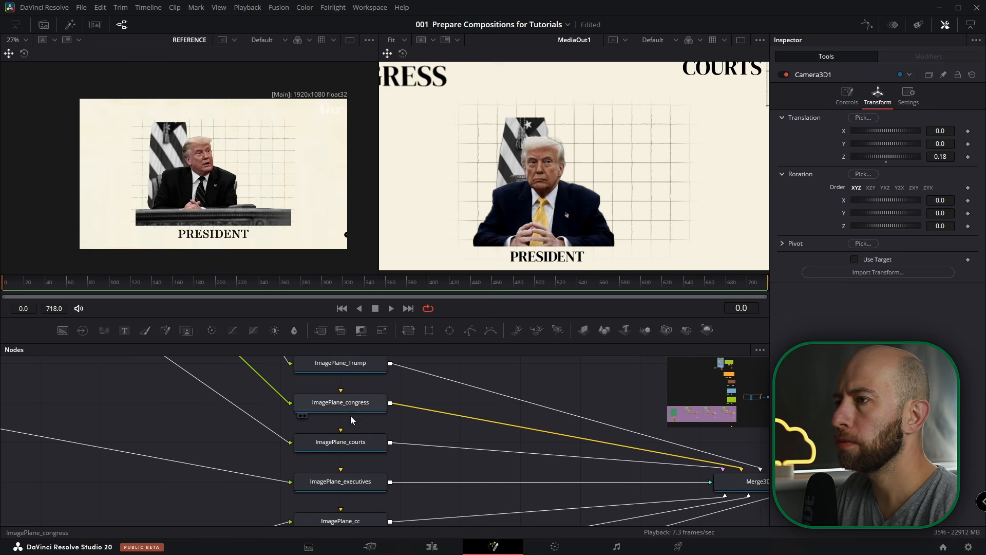
- Go to frame 100 and increase the Camera3D1 translation Z until the groups around the president are in frame
click(350, 405)
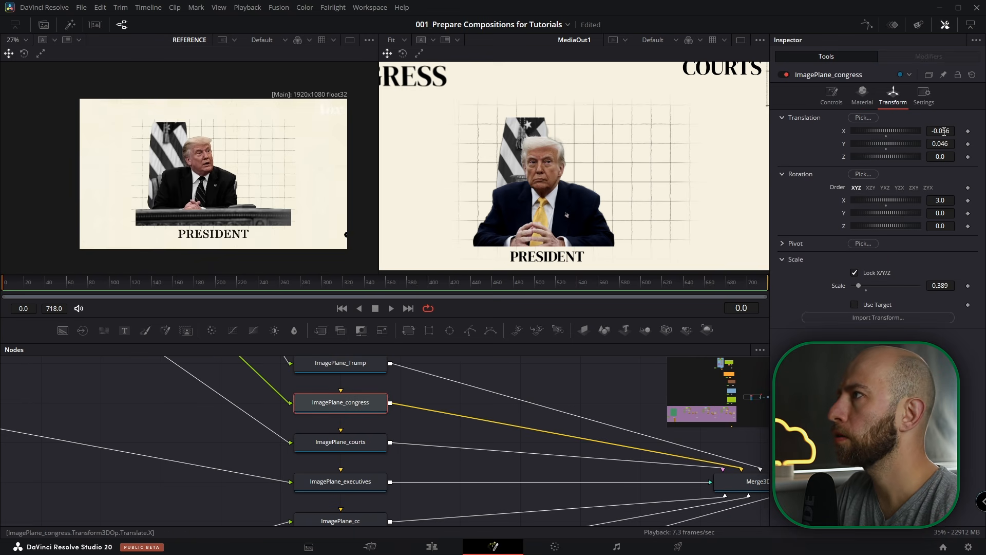
scroll(466, 434, down, 2)
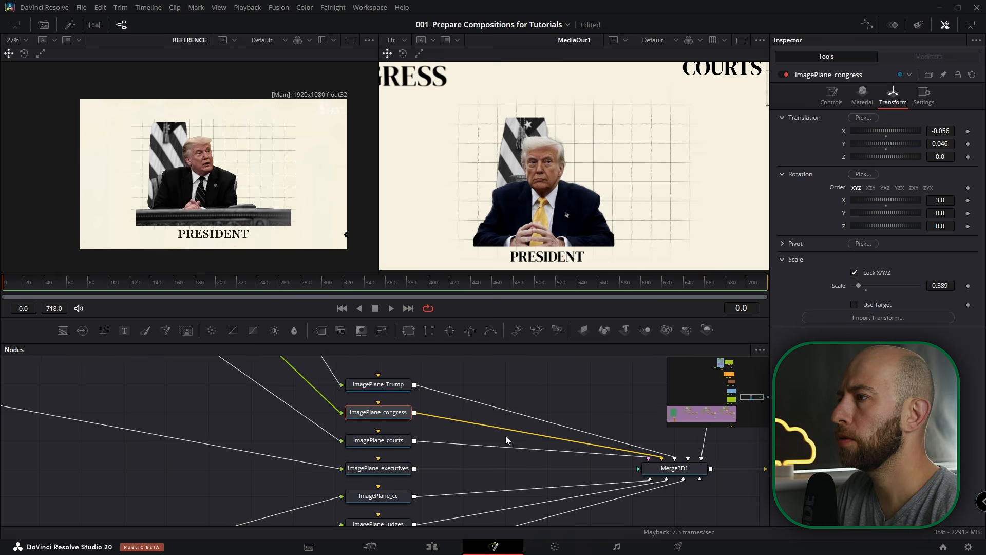
drag(506, 437, 302, 460)
click(513, 383)
click(147, 278)
drag(147, 278, 108, 277)
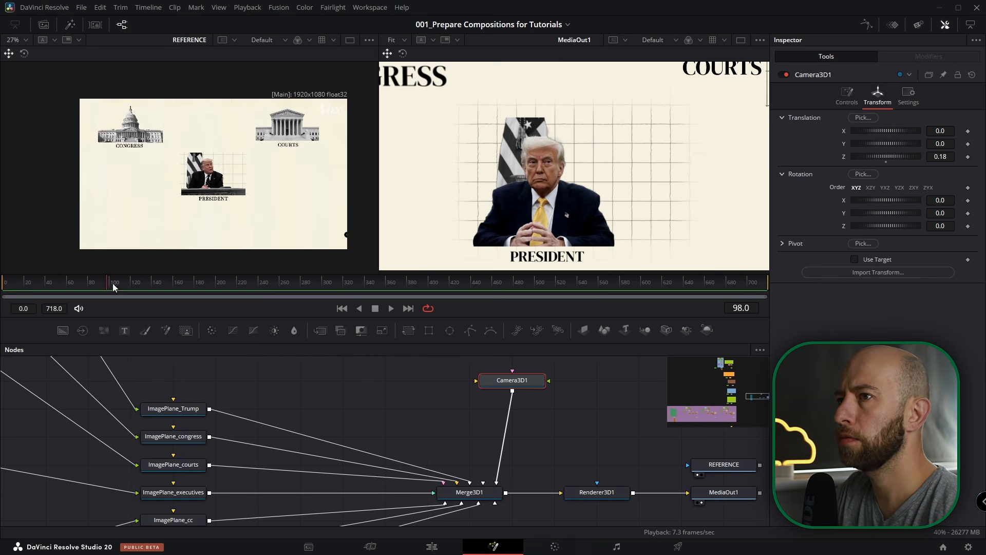
click(110, 281)
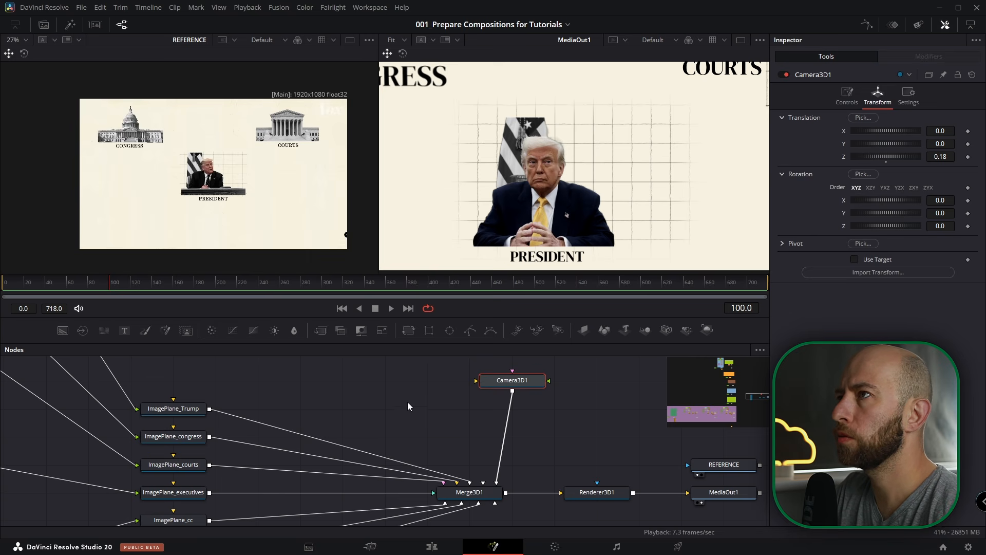
drag(945, 159, 975, 159)
- Move ImagePlane_congress to translation Y 0.114 and ImagePlane_courts to translation Y 0.11, above the frame
click(187, 437)
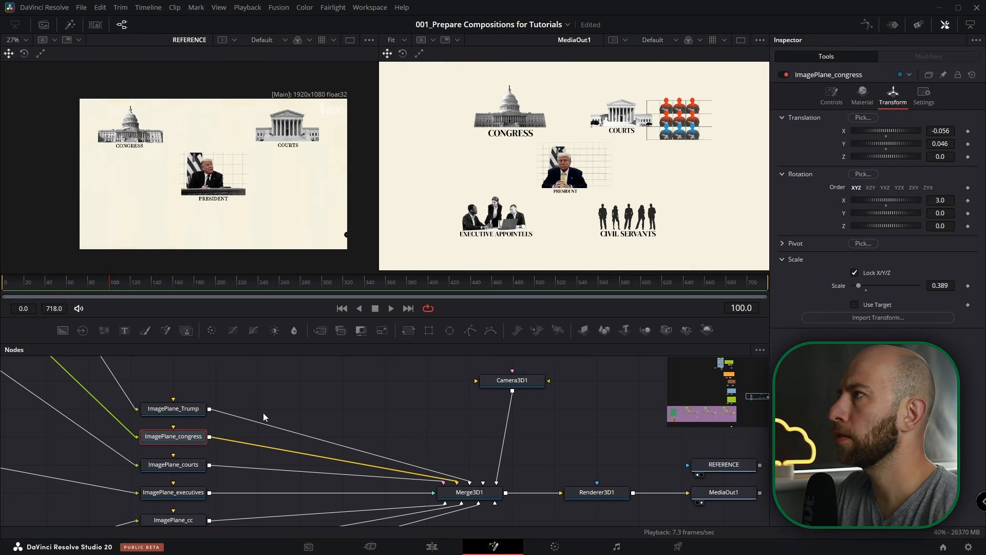
drag(942, 144, 951, 144)
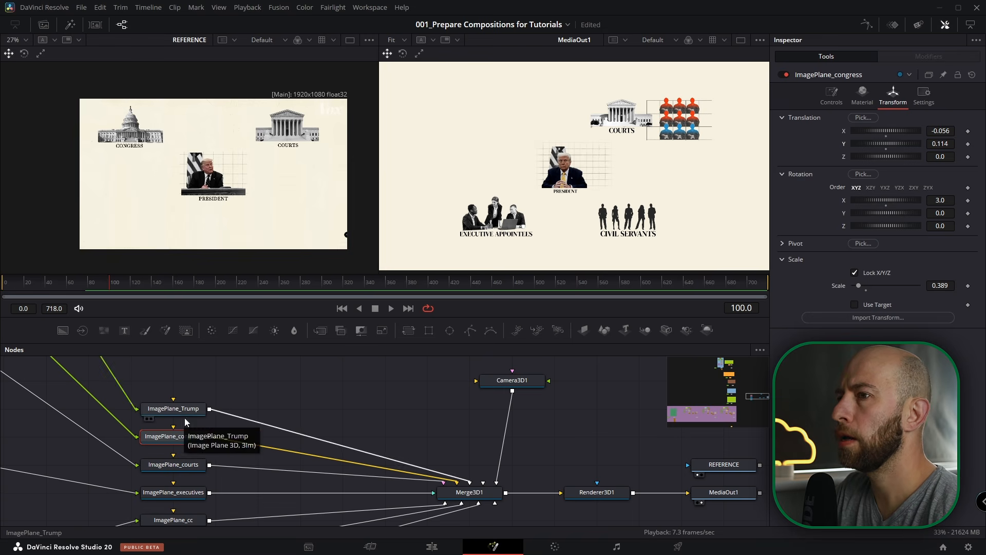
click(175, 464)
mouse_move(941, 131)
mouse_down()
mouse_move(932, 135)
mouse_move(945, 144)
mouse_up()
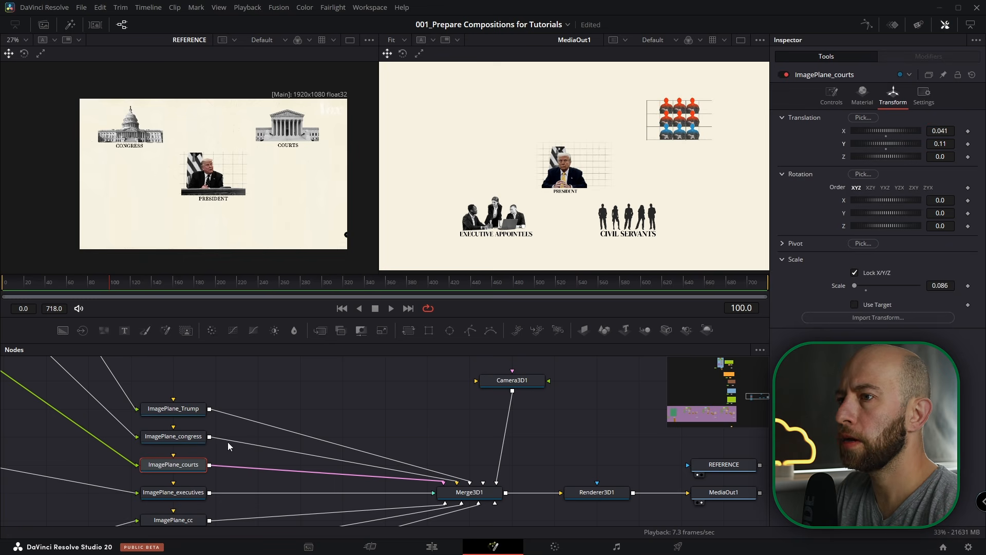
- Lower ImagePlane_executives and ImagePlane_cc below the frame, with ImagePlane_cc at translation Y -0.12
scroll(229, 446, down, 3)
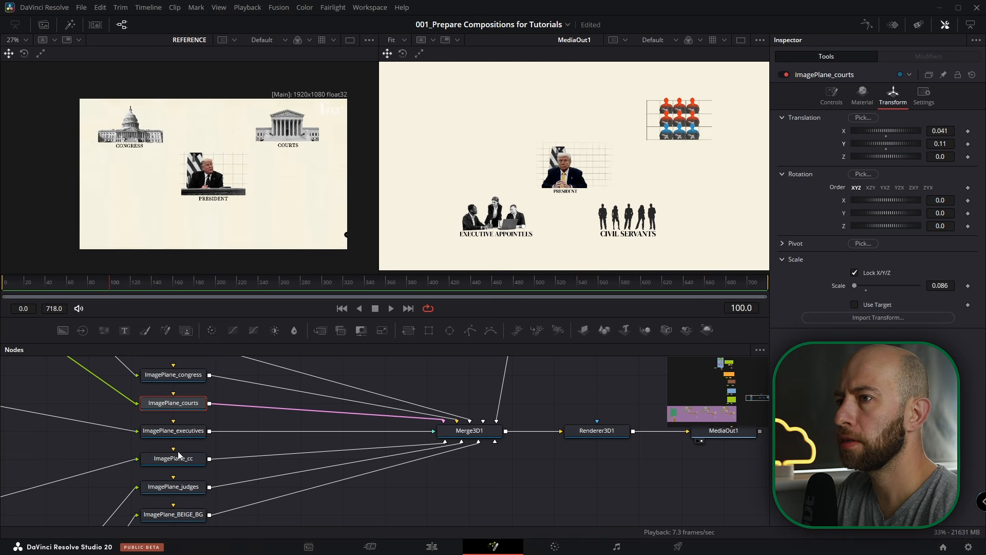
click(167, 431)
drag(939, 144, 930, 144)
click(172, 458)
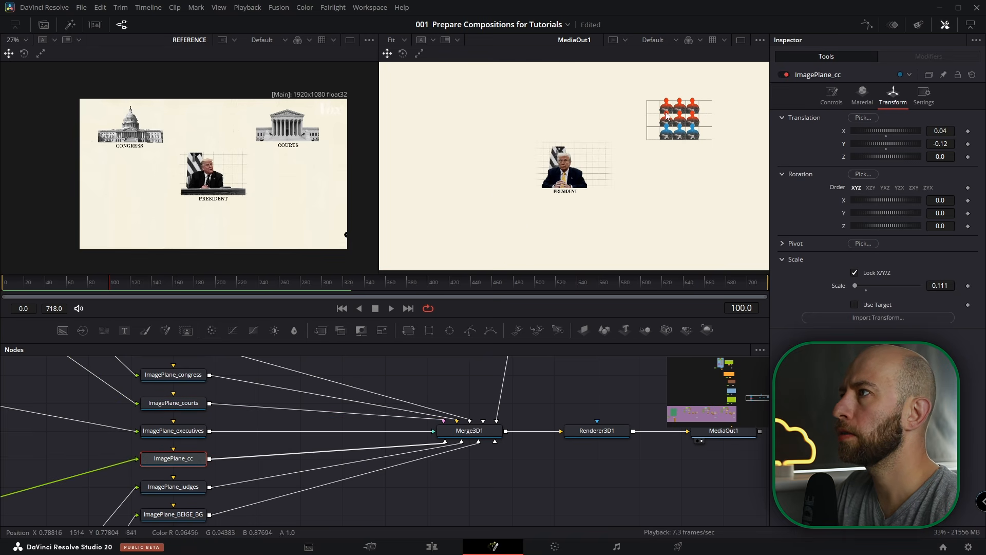
- Examine the transform of ImagePlane_judges and trace its input through the node graph
click(173, 486)
scroll(384, 402, down, 2)
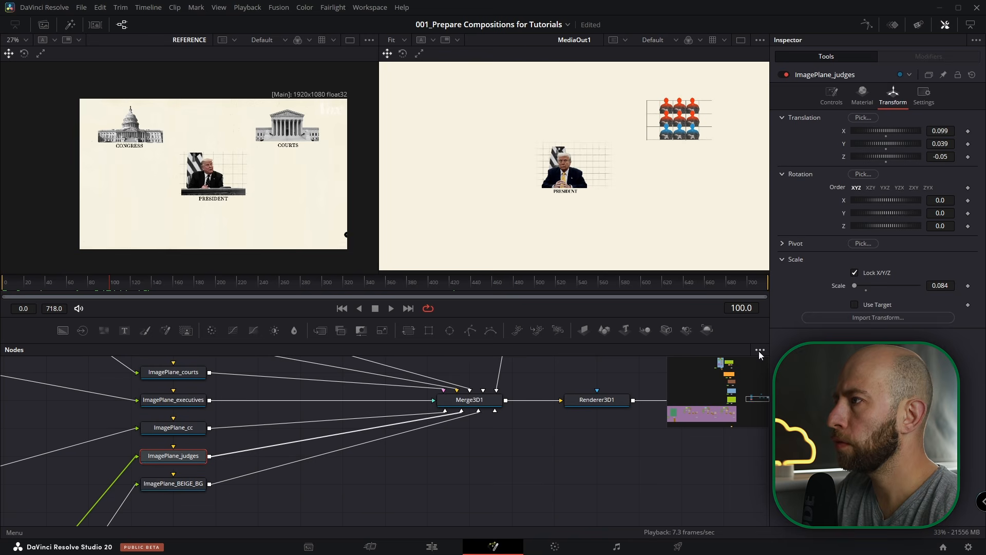
scroll(473, 434, down, 5)
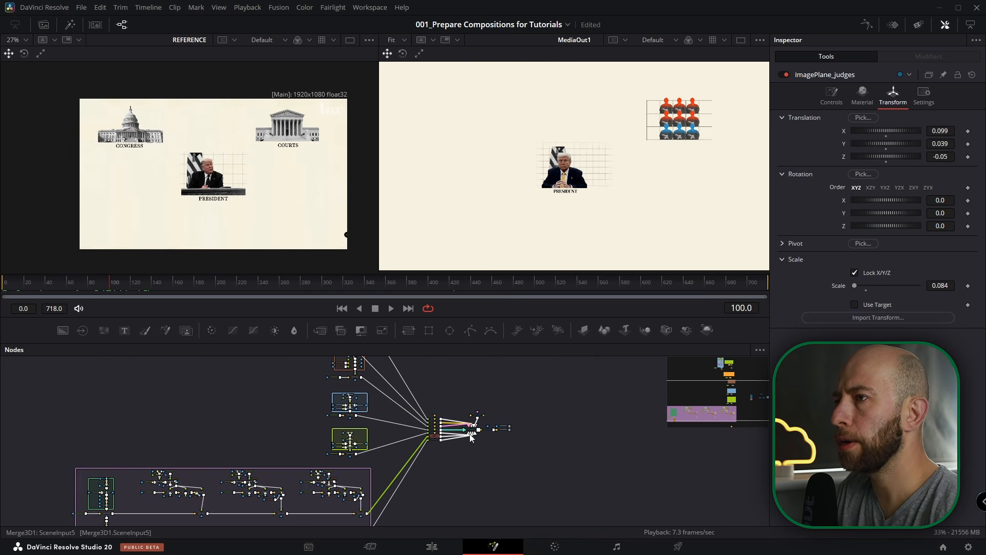
scroll(469, 433, up, 5)
scroll(470, 434, down, 5)
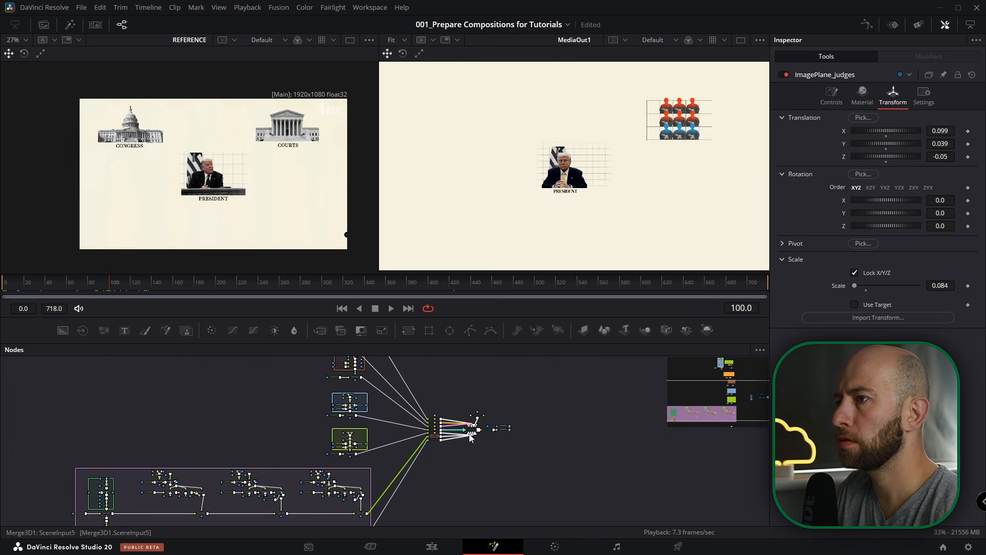
drag(390, 467, 403, 440)
scroll(403, 440, up, 5)
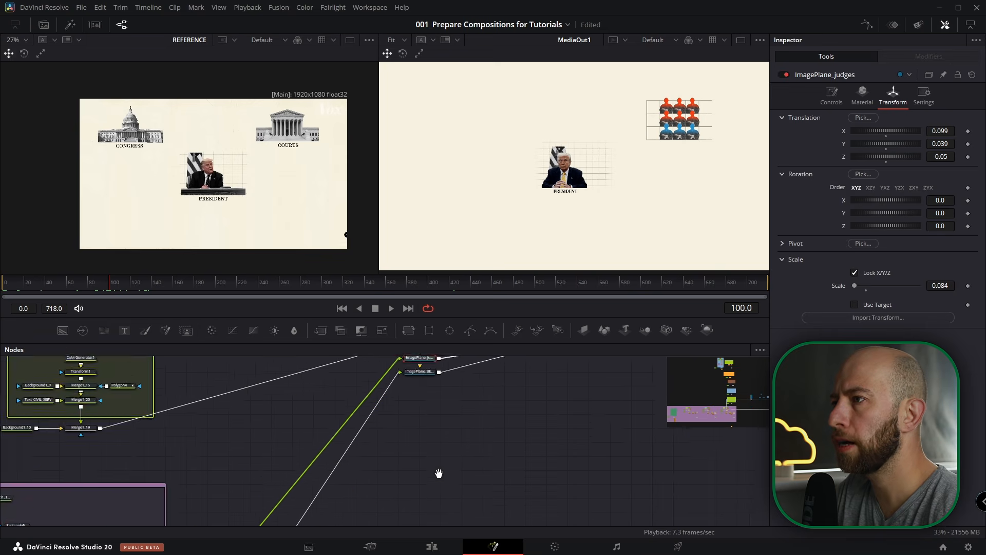
scroll(418, 460, up, 3)
scroll(425, 461, up, 3)
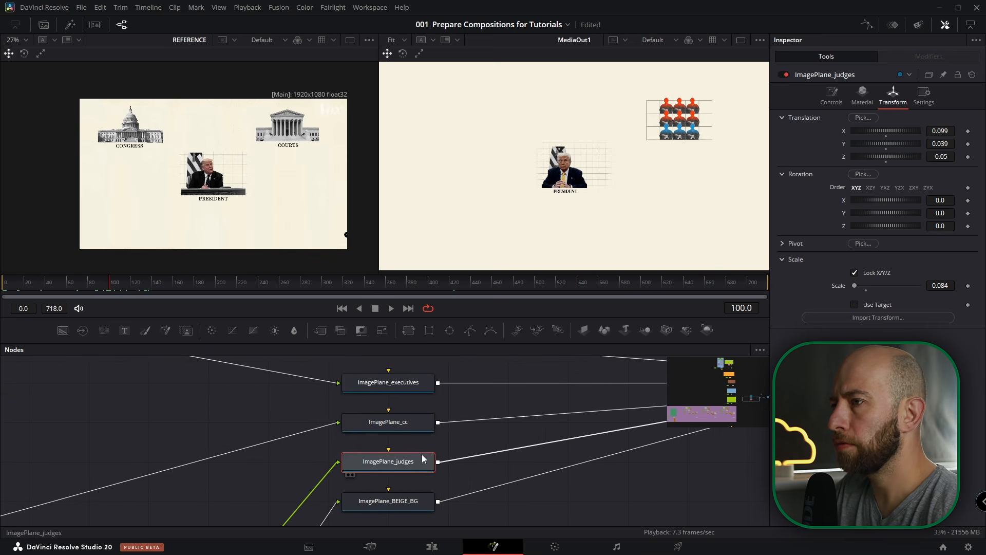
- Jump to the Underlay_Grid_judges nodes, open the Judge_1 merge settings and enlarge the judges grid in the MediaOut1 view
click(762, 351)
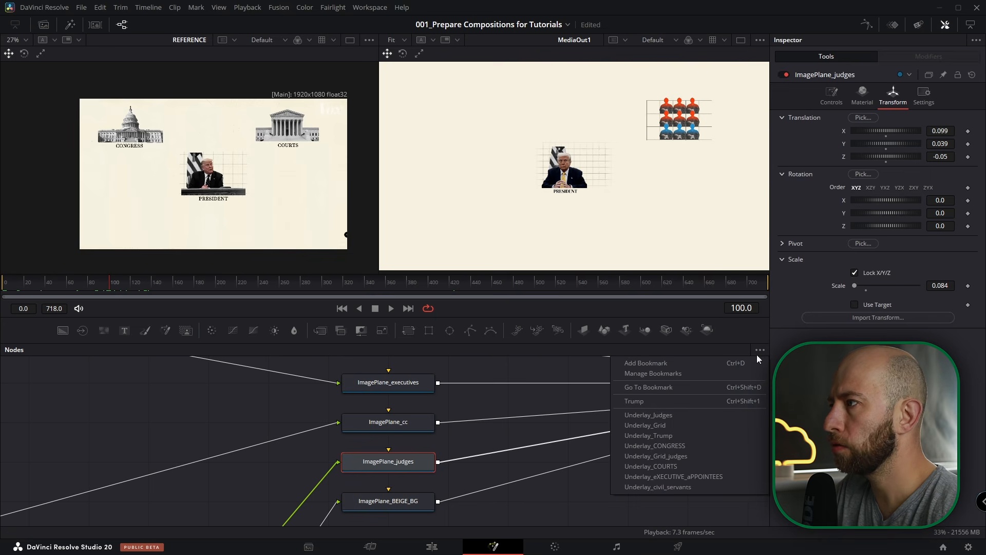
click(671, 457)
drag(446, 446, 345, 436)
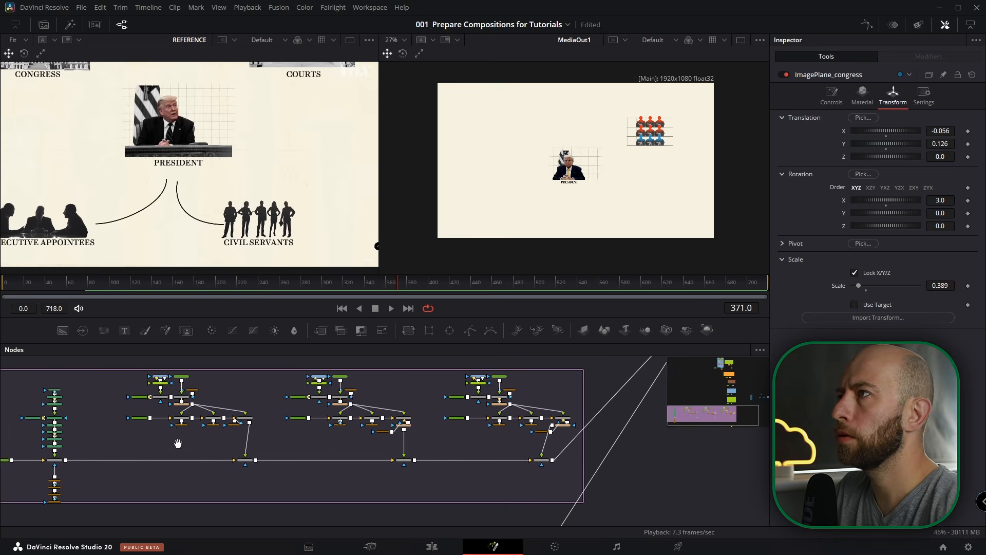
drag(177, 443, 401, 442)
scroll(473, 425, up, 5)
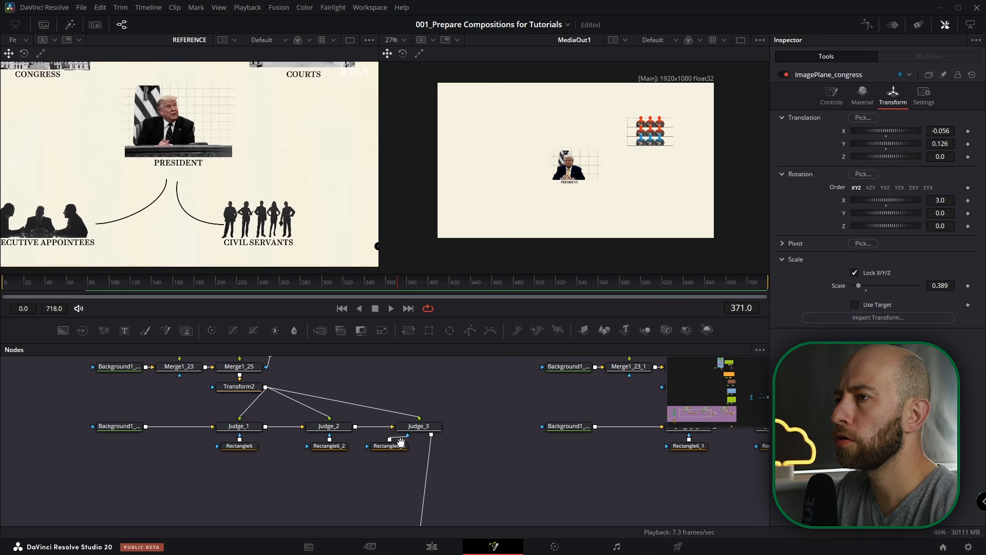
click(240, 430)
scroll(673, 142, up, 4)
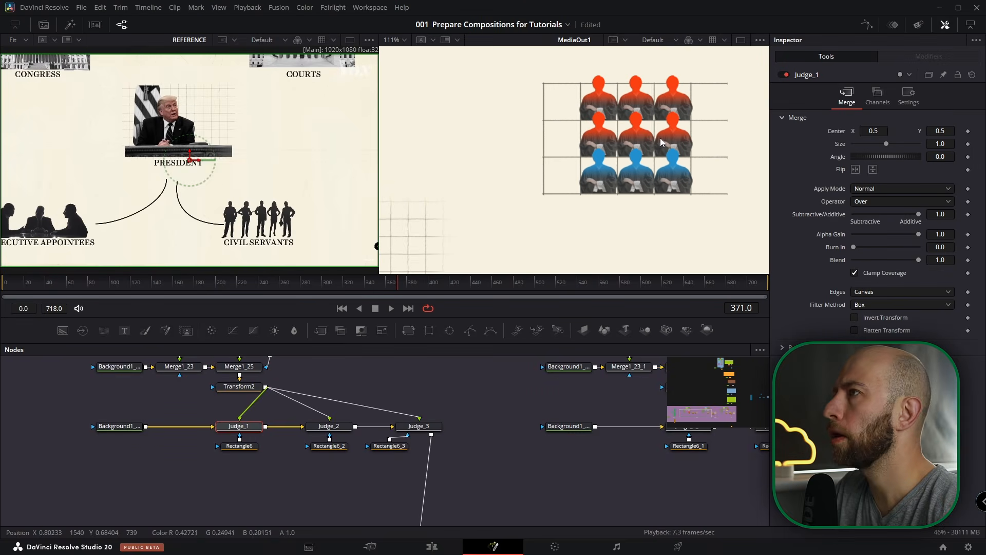
drag(673, 142, 636, 142)
- Try lowering the Center Y of the Judge_1_1_1 merge and undo the change
scroll(327, 433, down, 5)
scroll(490, 438, up, 7)
drag(528, 422, 350, 432)
click(311, 395)
drag(940, 131, 912, 131)
key(ctrl+z)
- Rename the Judge_1_1_1 merge as Judge_7
key(F2)
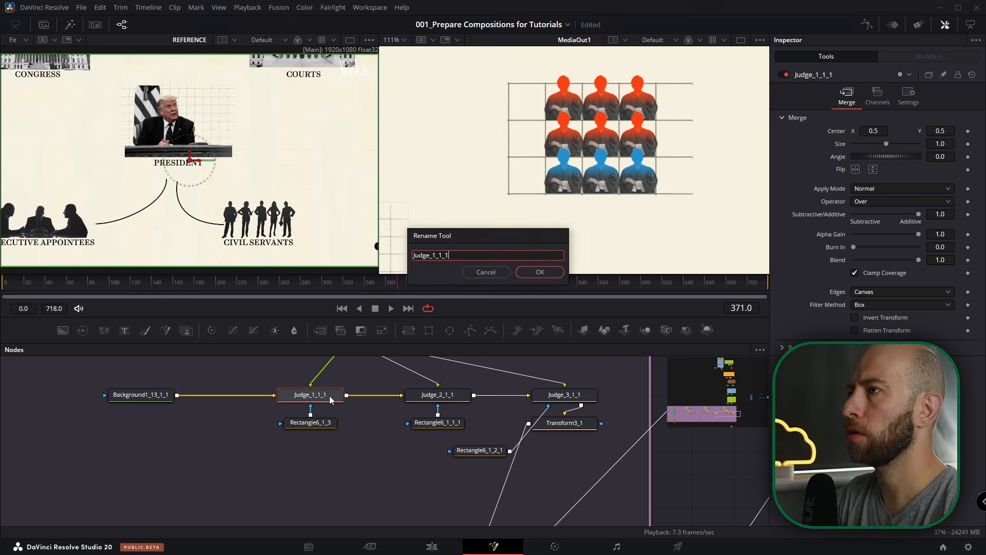
key(BackSpace)
key(BackSpace)
key(BackSpace)
key(BackSpace)
key(BackSpace)
text(7)
key(Return)
- Rename the two merges following Judge_7 as Judge_8 and Judge_9
click(451, 396)
key(F2)
key(BackSpace)
key(BackSpace)
key(BackSpace)
key(BackSpace)
key(BackSpace)
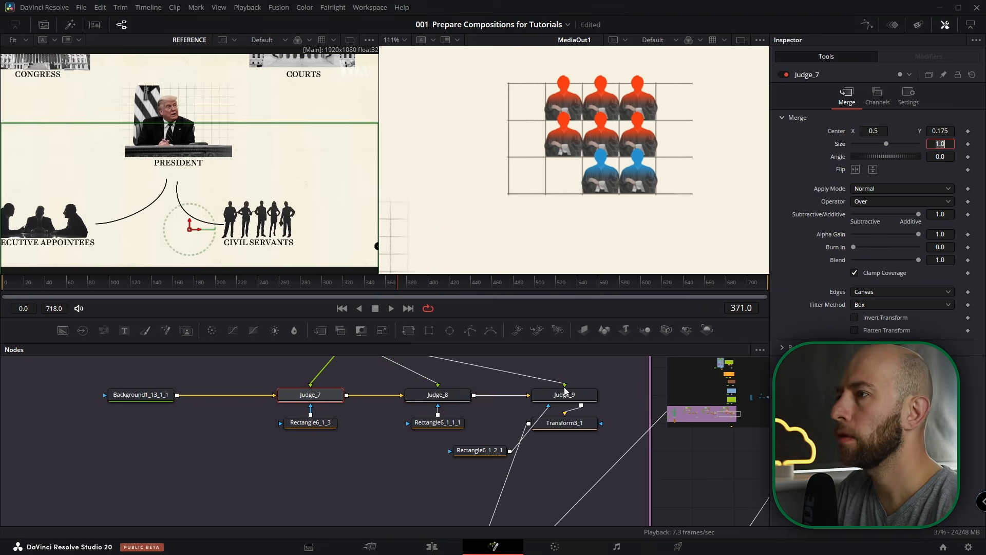
- Set Center Y to 0.175 on Judge_7, Judge_8 and Judge_9 and on the middle-row merges Judge_1_1, Judge_2_1 and Judge_3_1
click(438, 394)
click(565, 395)
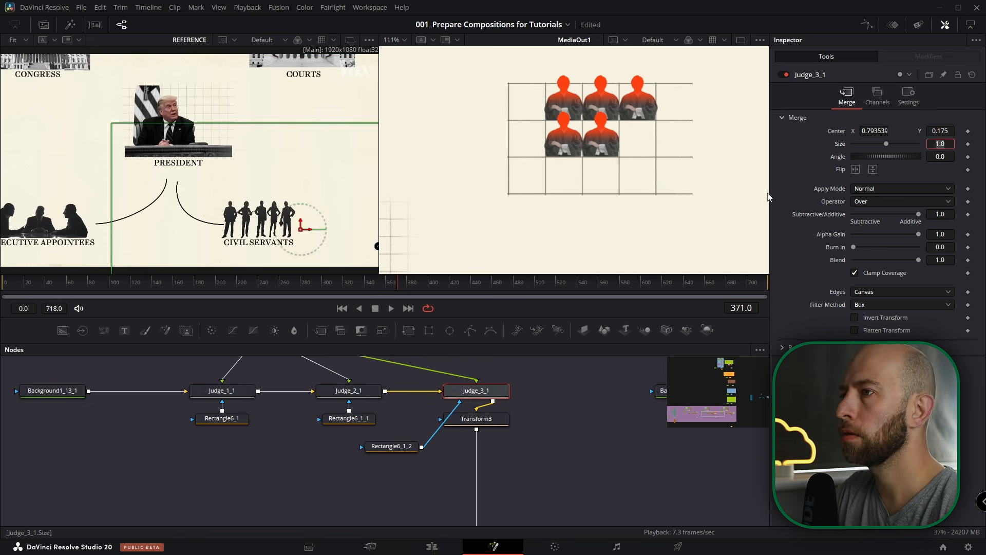
click(349, 390)
double_click(940, 131)
text(0.175)
click(222, 391)
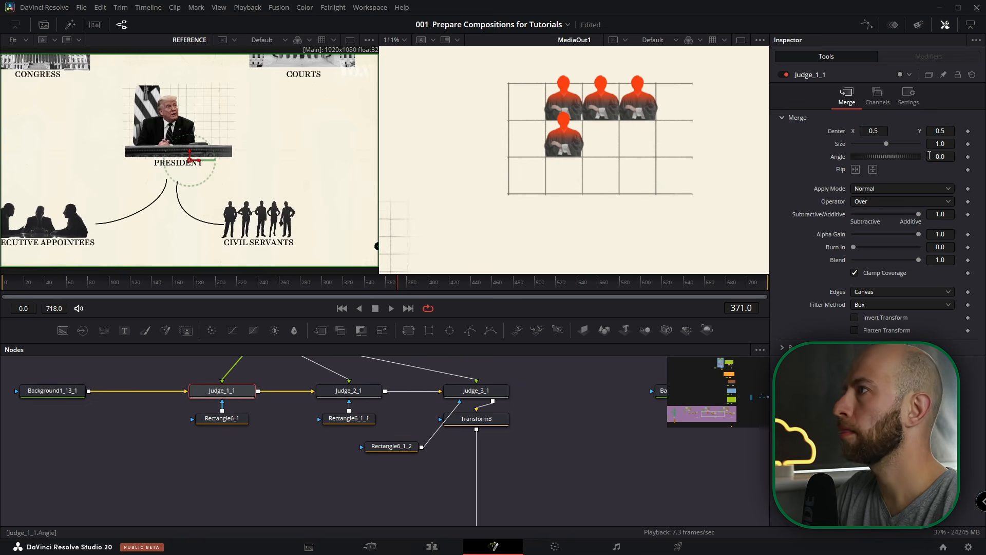
- Set Center Y to 0.175 on the top-row merges Judge_1, Judge_2 and Judge_3
click(458, 401)
click(330, 401)
click(205, 401)
- Show the output of the judges grid merge Merge1_22 in the second viewer and frame it
scroll(379, 449, down, 4)
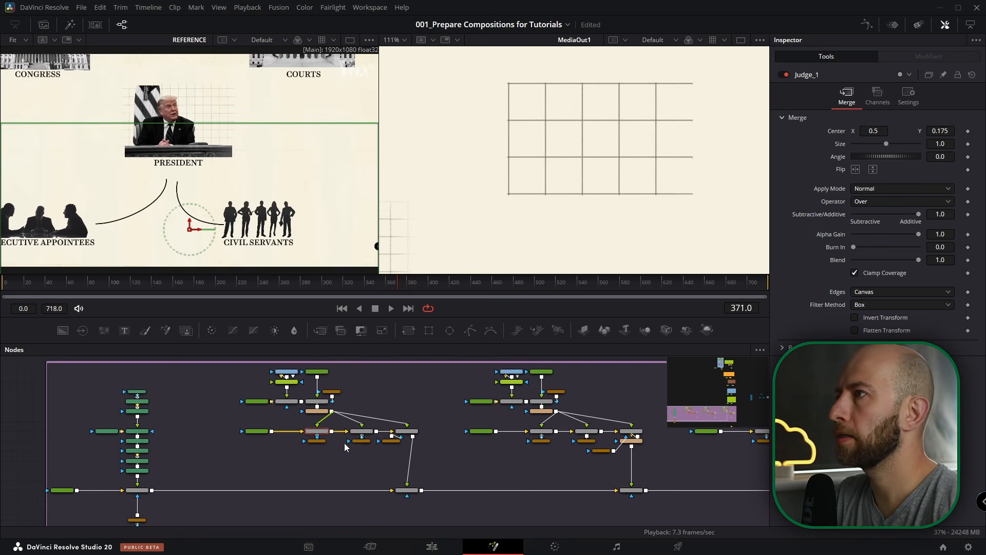
scroll(300, 442, up, 3)
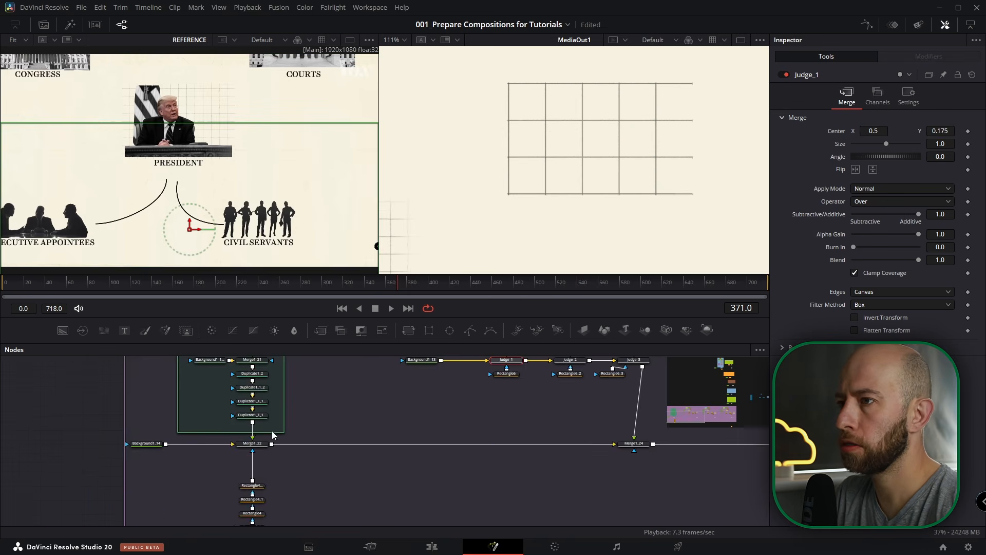
scroll(273, 434, up, 2)
click(246, 437)
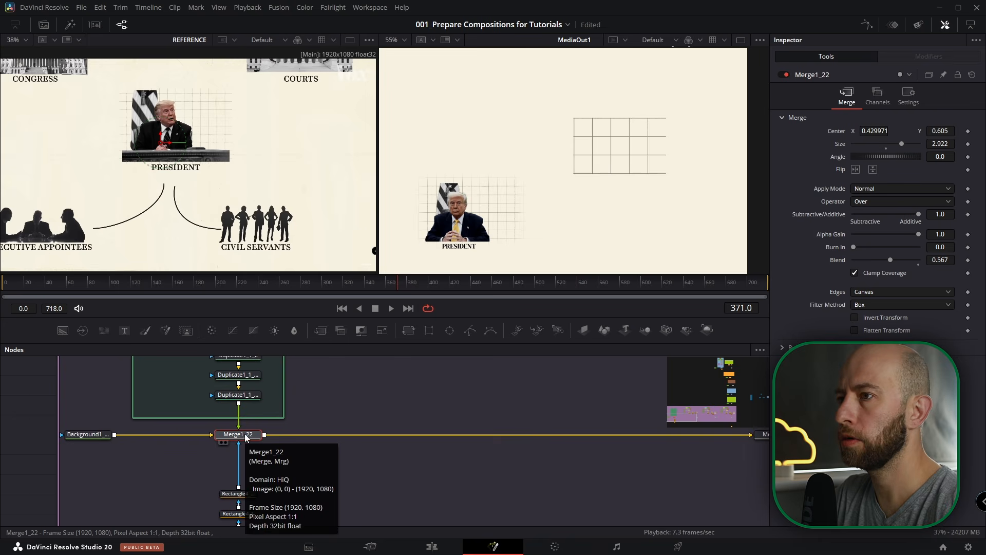
key(2)
scroll(551, 181, down, 3)
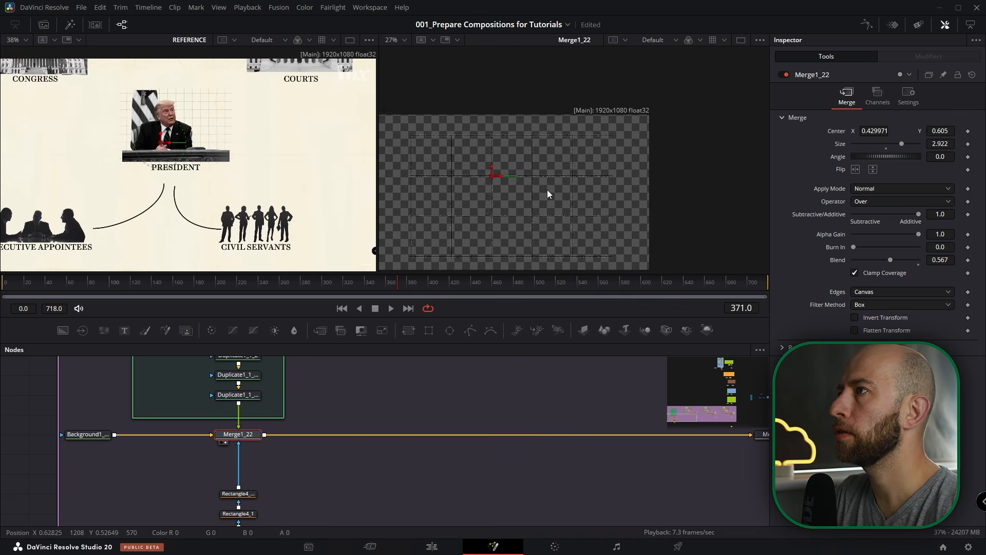
scroll(611, 175, up, 2)
- Duplicate the Rectangle4_1_1 mask feeding Merge1_22 and turn on the copy's view controls
click(246, 494)
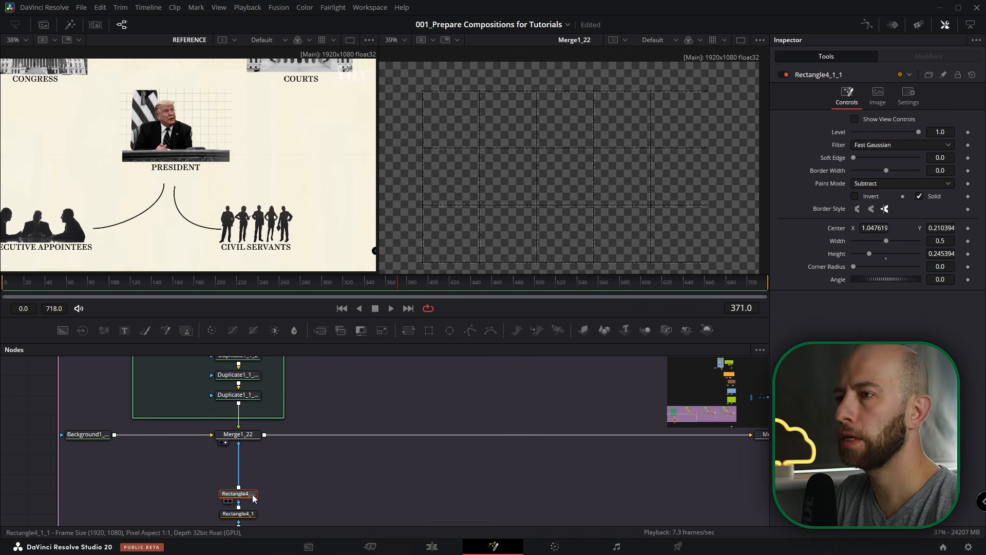
key(ctrl+c)
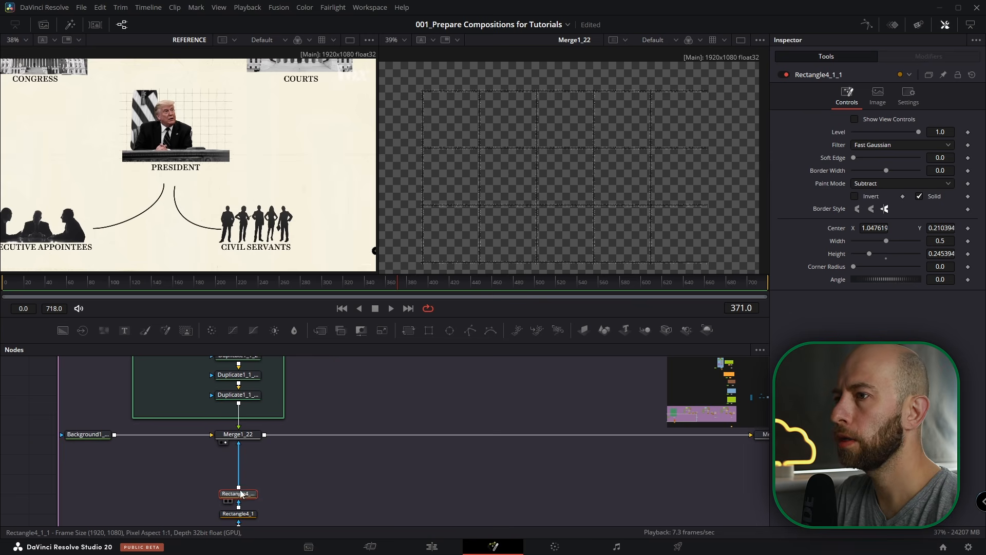
key(ctrl+v)
click(854, 119)
- Reset the copied rectangle mask's center to 0.5, 0.5 and set its width and height to 1.0
double_click(836, 227)
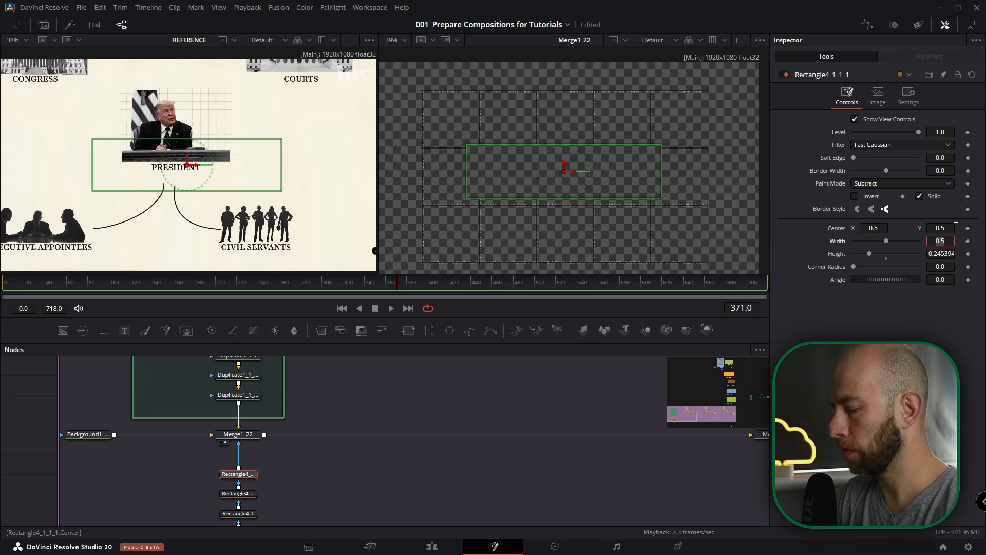
text(1)
key(Tab)
text(1)
key(Tab)
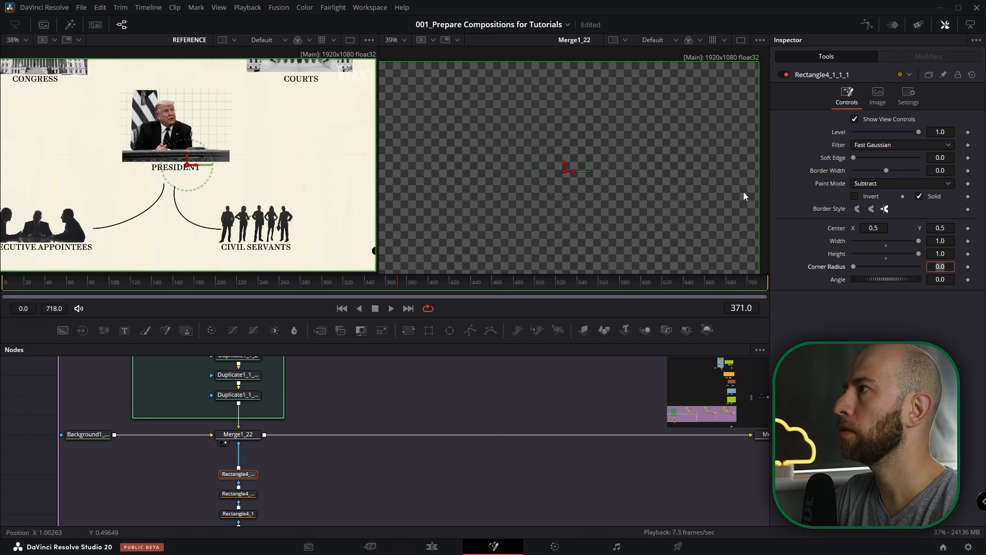
- Invert the Rectangle4_1_1_1 mask, move its Center X to -0.375 to hide the grid and set Soft Edge to 0.0006
click(854, 196)
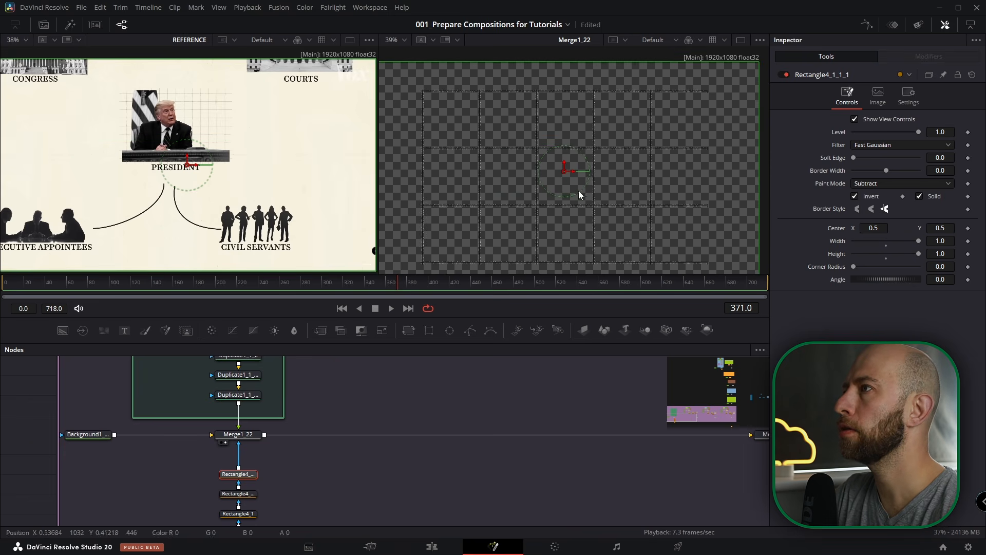
drag(879, 229, 430, 250)
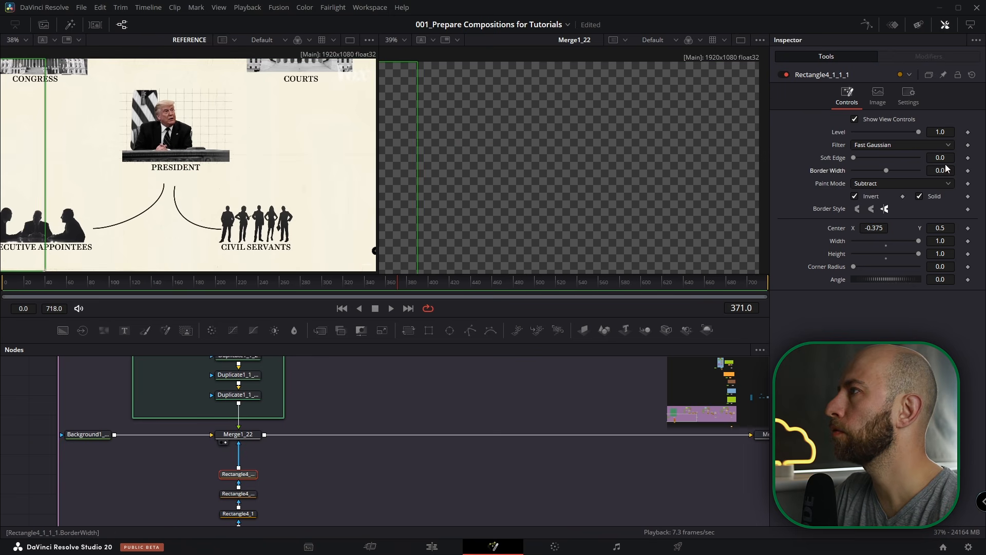
drag(947, 157, 949, 157)
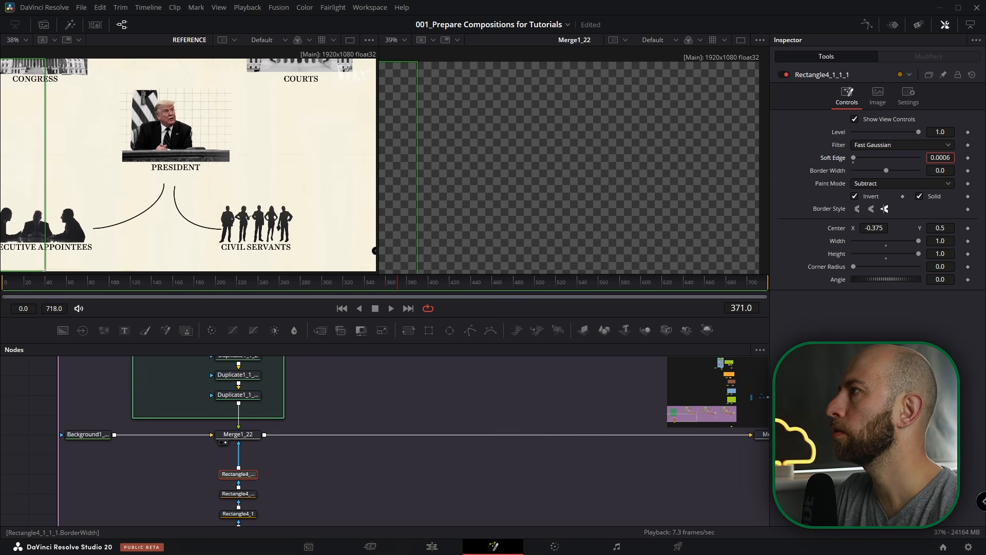
- Return to the Merge3D1 end of the node graph and show MediaOut1 in the second viewer
scroll(363, 430, down, 6)
drag(709, 416, 754, 400)
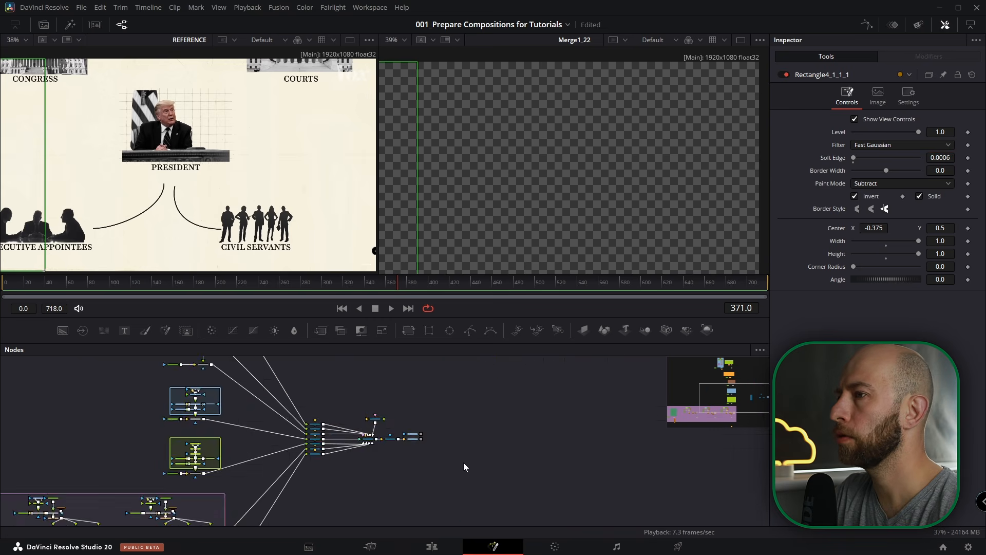
scroll(404, 437, up, 4)
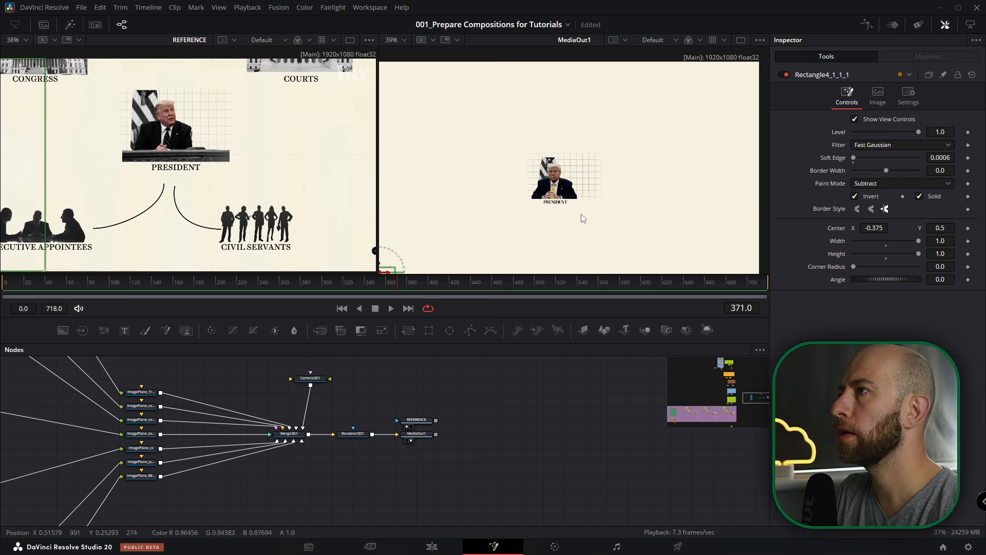
- At frame 0, set Camera3D1's translation to X -0.004, Y -0.006, Z 0.2 and keyframe all three axes
drag(77, 283, 2, 296)
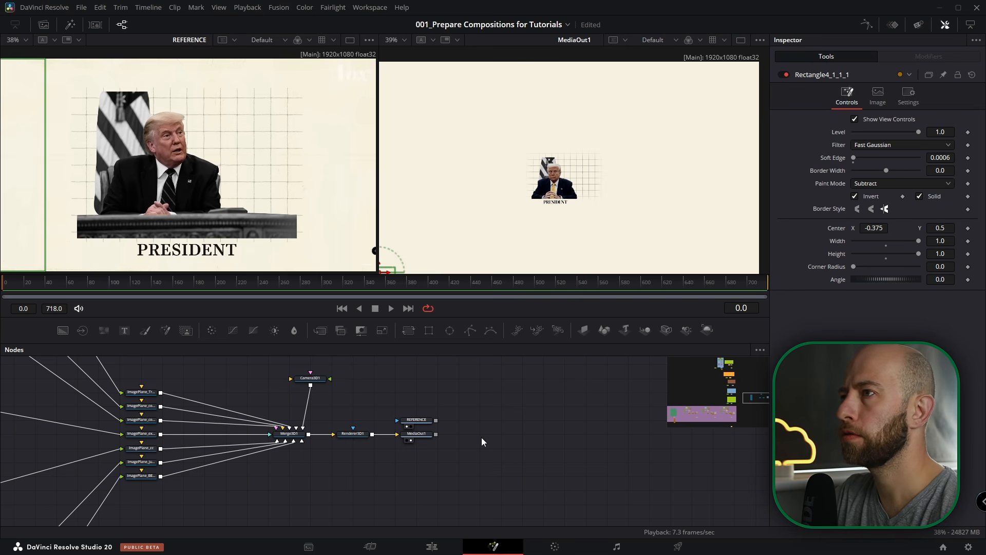
scroll(368, 435, up, 3)
scroll(308, 426, up, 3)
click(266, 415)
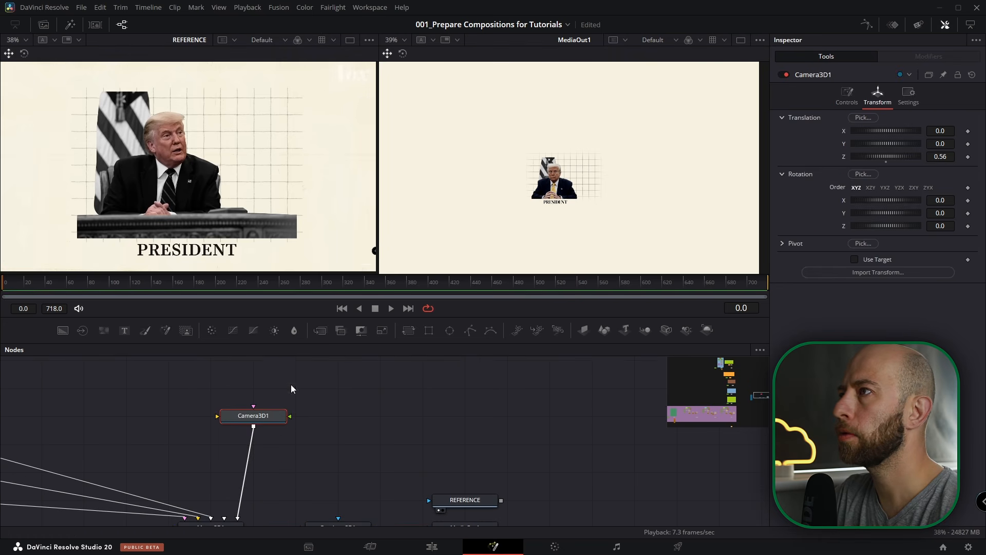
drag(941, 157, 938, 131)
drag(941, 144, 938, 144)
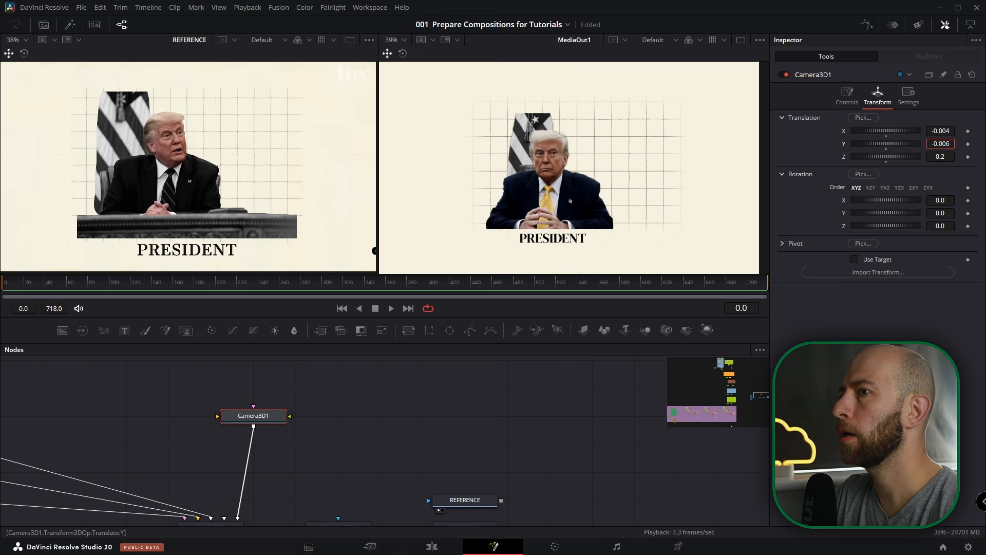
click(968, 131)
click(968, 143)
click(969, 157)
- Pull the camera back at frame 84 by setting its Z translation to 0.39
click(16, 288)
drag(17, 288, 93, 278)
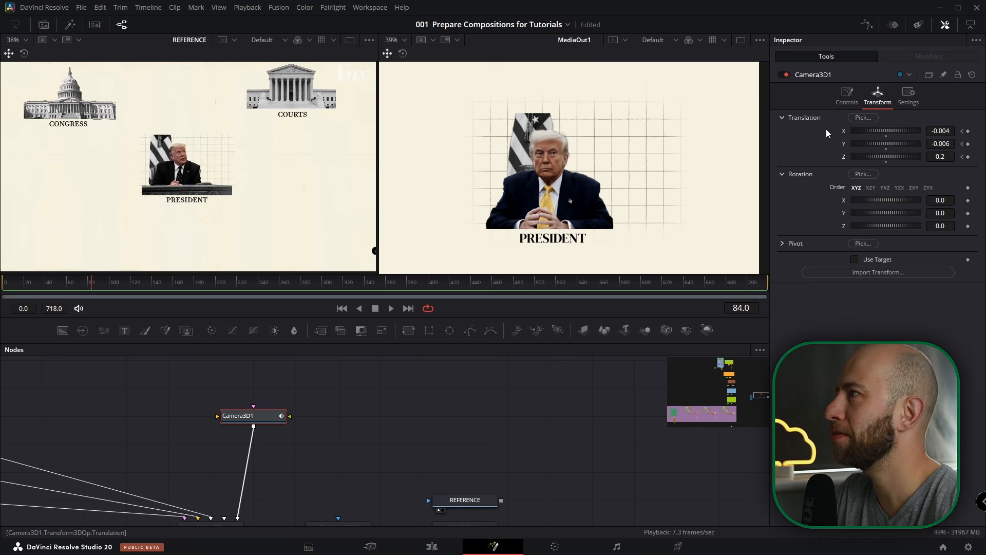
drag(938, 159, 947, 159)
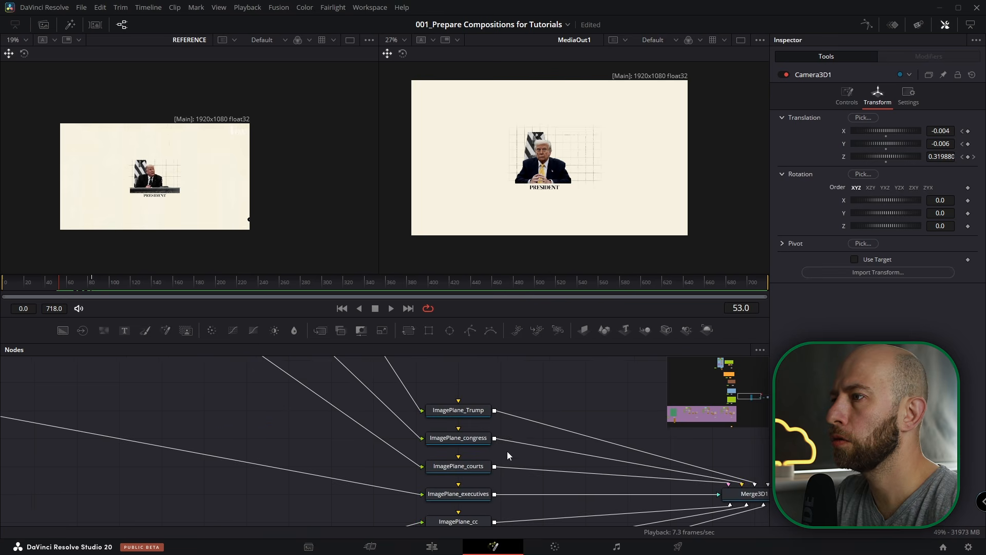
- Keyframe the X and Y translation of ImagePlane_congress at frame 53 in its hidden position
drag(504, 451, 464, 423)
click(431, 414)
click(968, 131)
click(968, 144)
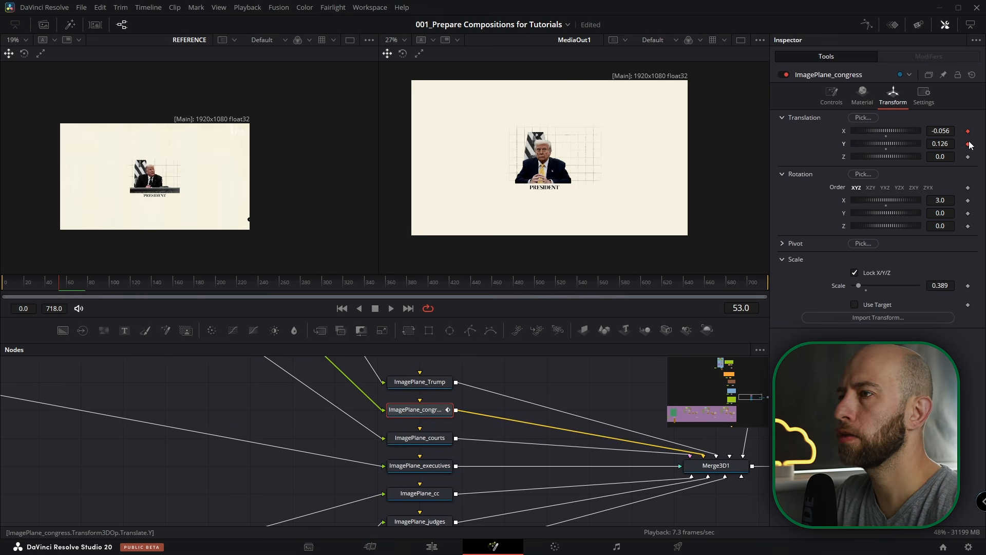
- At frame 90, bring ImagePlane_congress into view with translation X -0.071, Y 0.043, Z -0.06 and scale 0.331
drag(66, 283, 100, 285)
mouse_move(943, 144)
mouse_down()
mouse_move(935, 157)
mouse_move(943, 132)
mouse_up()
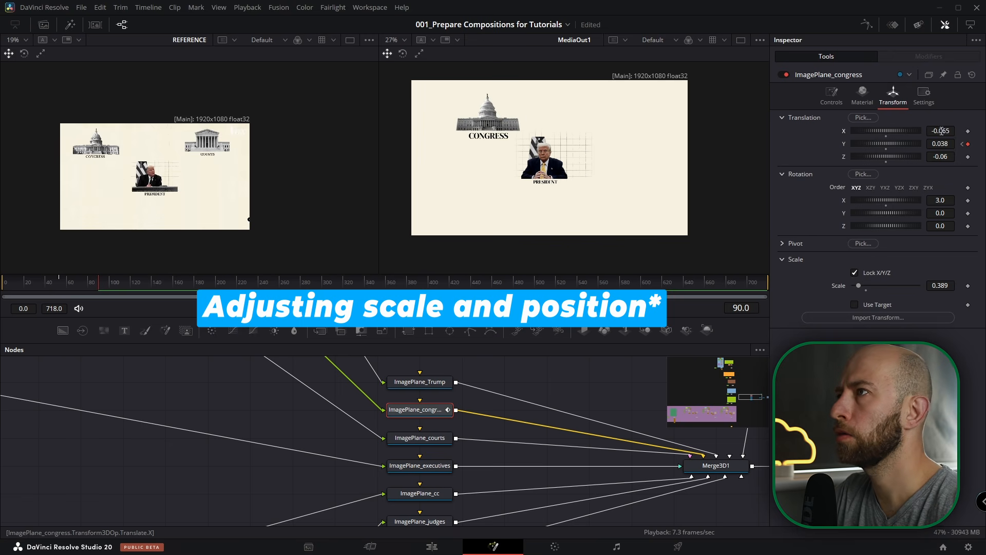
drag(932, 286, 921, 286)
drag(940, 144, 943, 144)
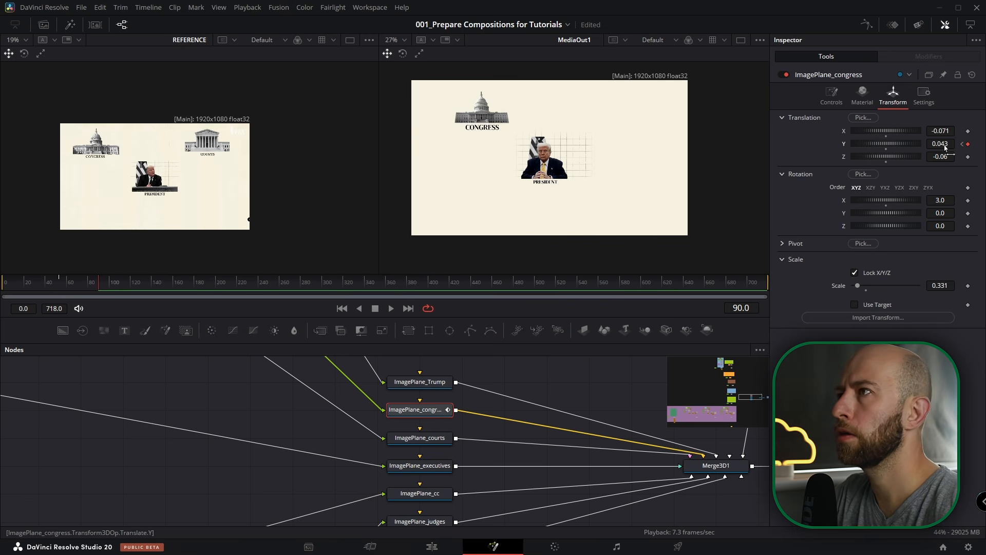
- Keyframe the Y translation of ImagePlane_courts at frame 65 in its hidden position and advance to frame 96
drag(101, 286, 73, 291)
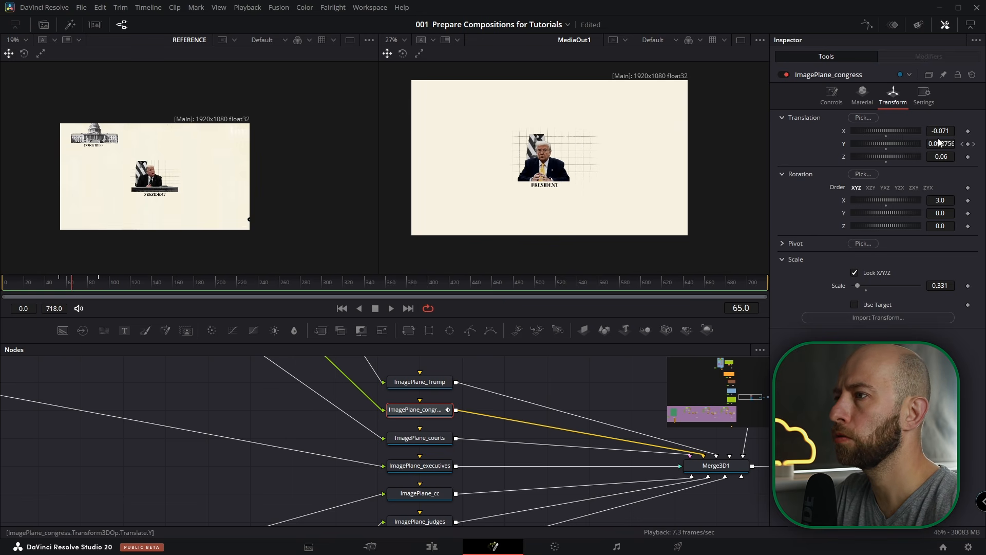
click(429, 442)
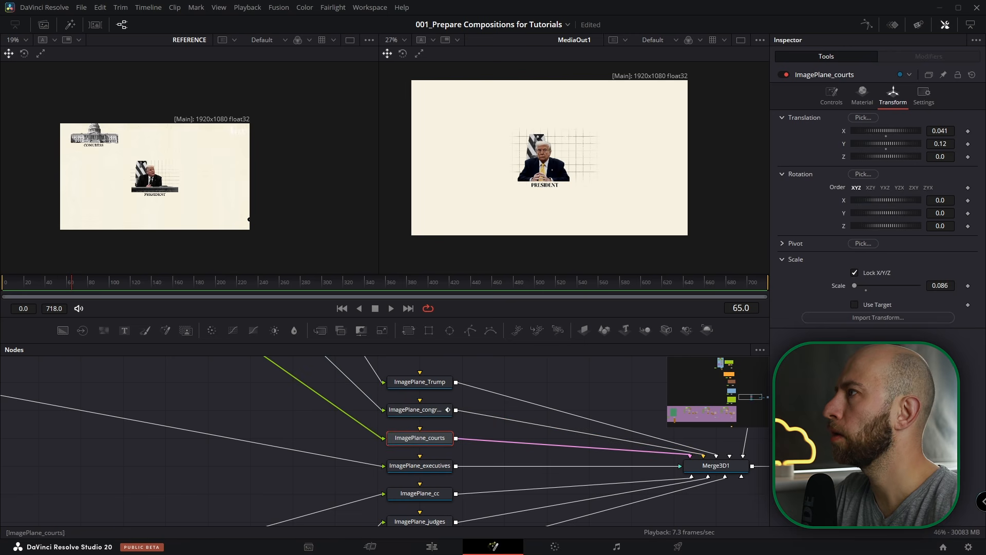
click(969, 144)
drag(72, 284, 105, 284)
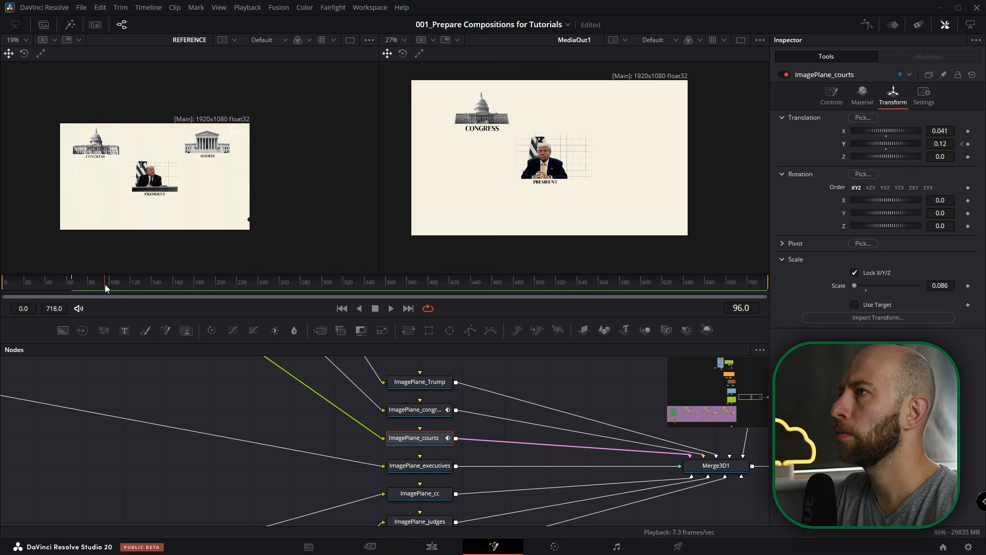
- Hold the camera at frame 120 by keyframing Camera3D1's X, Y and Z translation
drag(105, 285, 132, 285)
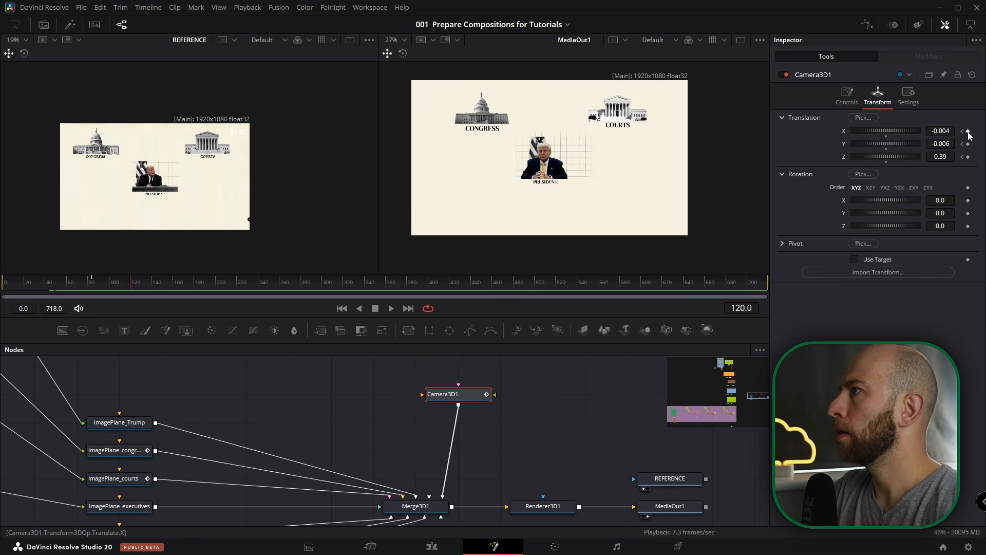
click(968, 131)
click(968, 144)
click(968, 157)
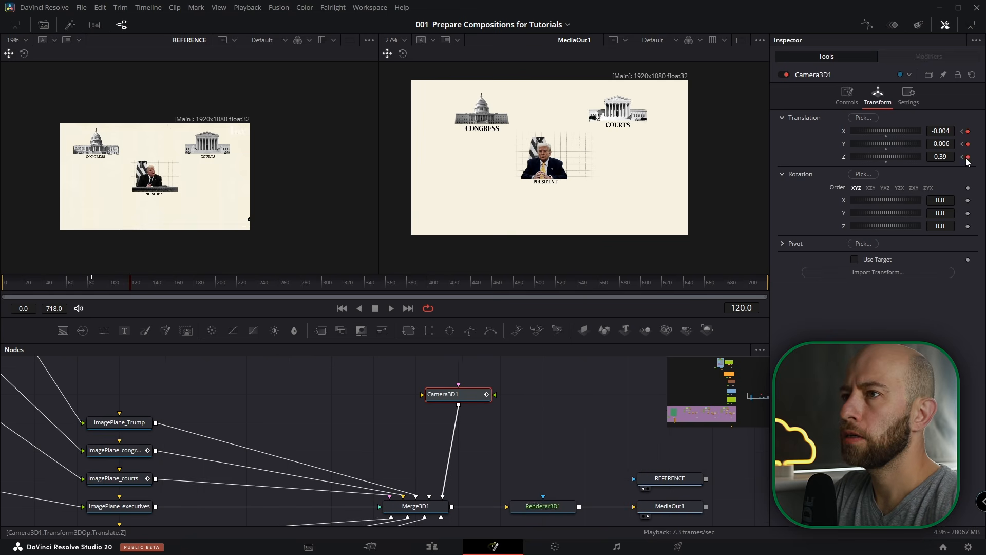
- Set Camera3D1's Y translation to -0.013 at frame 169 to follow the reference's camera move
mouse_move(195, 283)
mouse_down()
mouse_move(164, 285)
mouse_move(183, 282)
mouse_up()
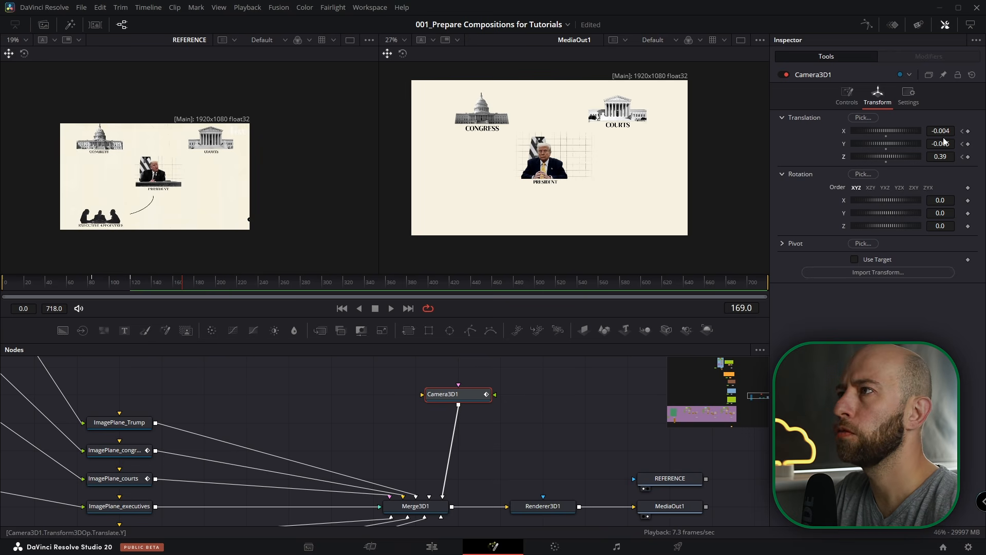
drag(886, 144, 882, 143)
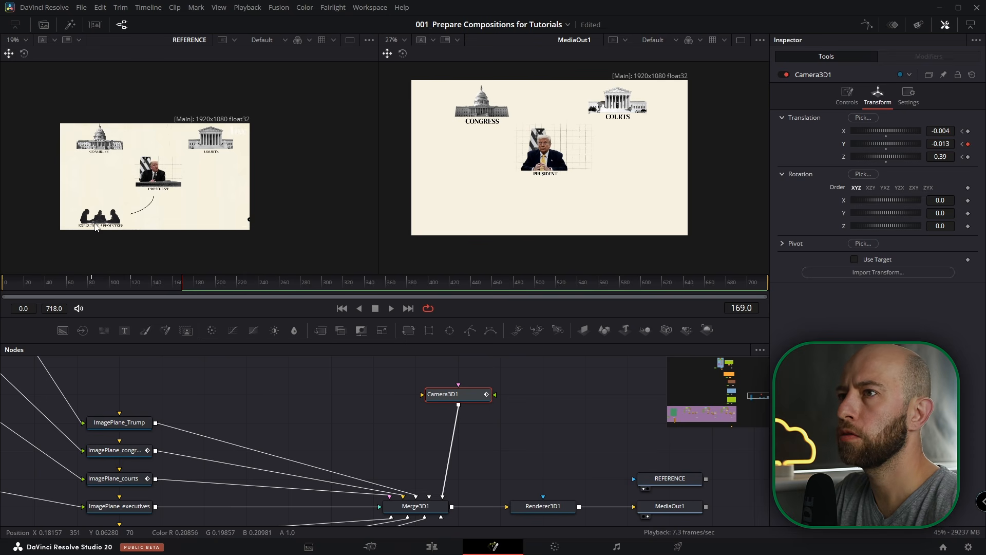
scroll(95, 227, up, 3)
scroll(98, 233, down, 3)
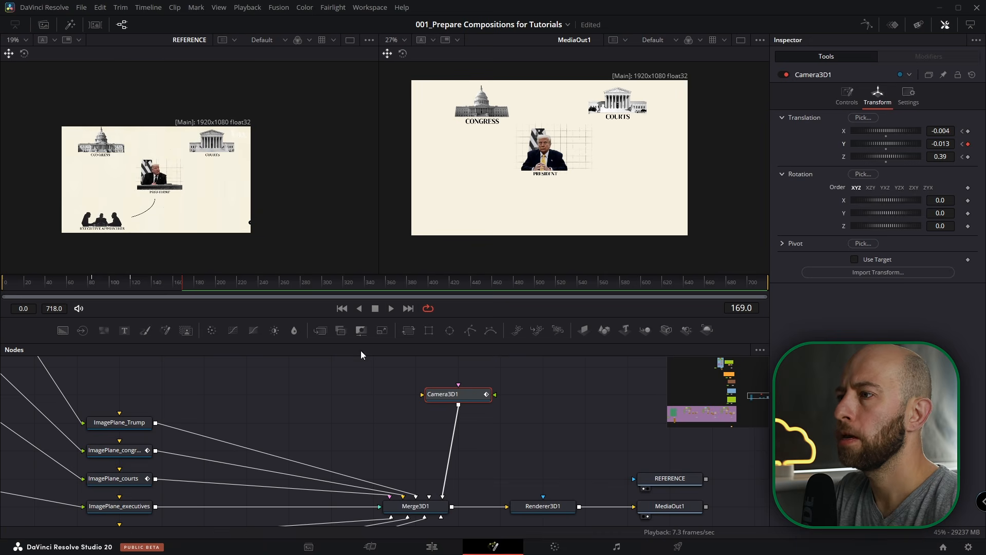
- Keyframe the Y translation of ImagePlane_executives at frame 147 in its hidden position
drag(193, 438, 357, 385)
click(294, 457)
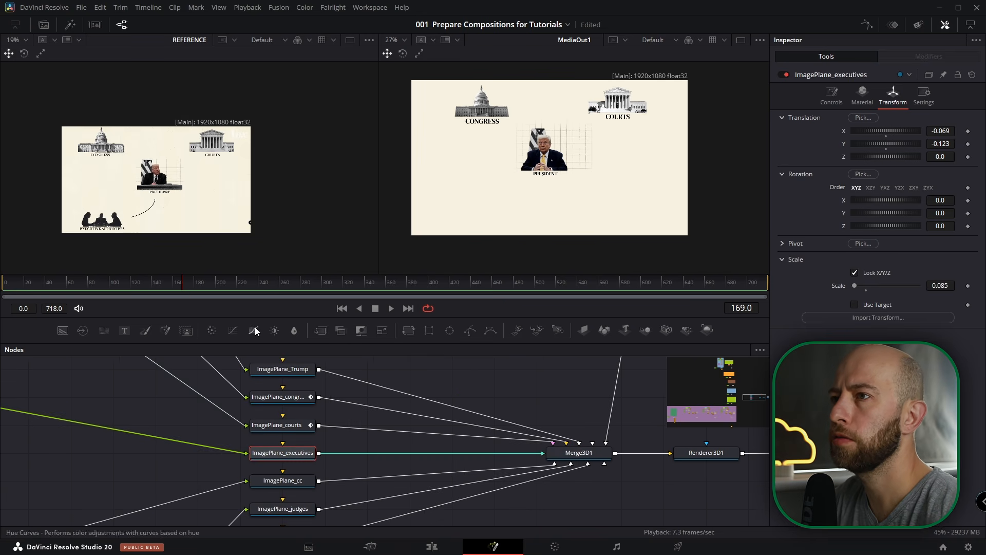
drag(176, 285, 159, 286)
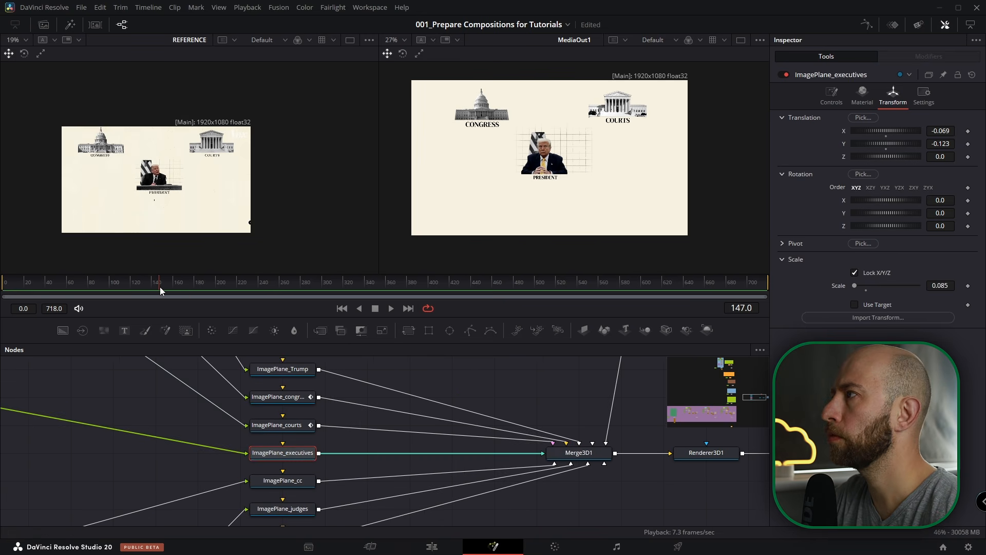
click(968, 144)
- At frame 189, raise ImagePlane_executives into view, set its X translation to -0.062 and scale to 0.075, and check frame 147
drag(162, 283, 205, 286)
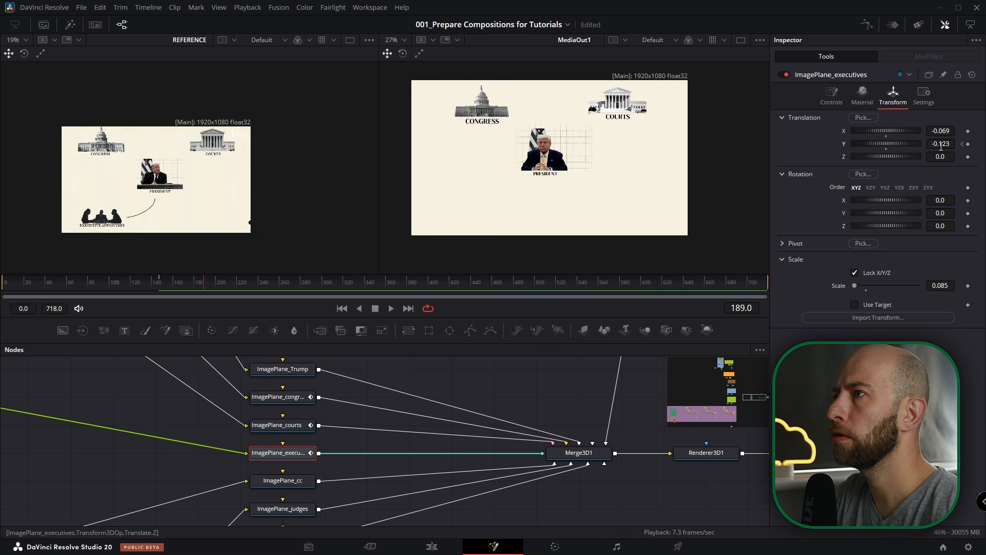
drag(886, 144, 983, 305)
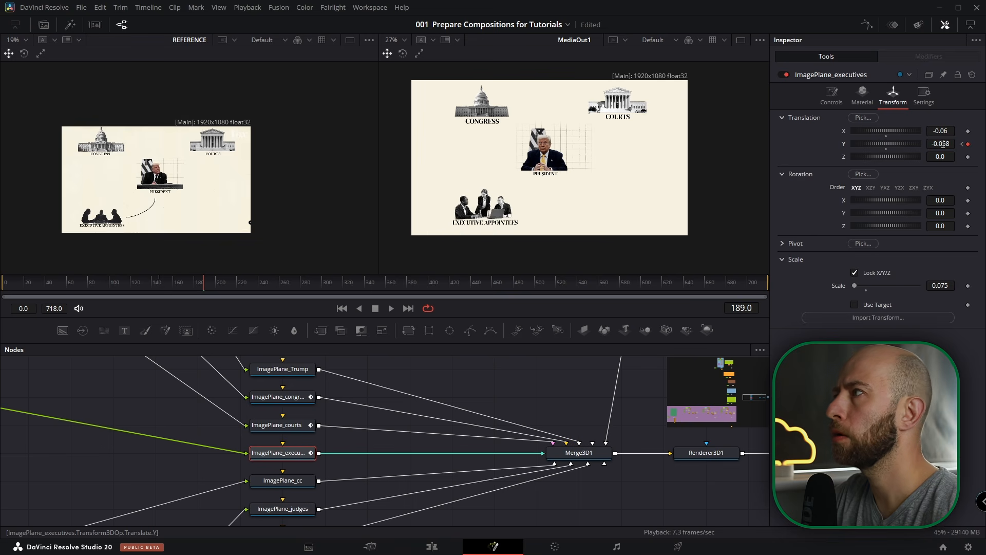
mouse_move(163, 288)
mouse_down()
mouse_move(204, 288)
mouse_move(159, 294)
mouse_up()
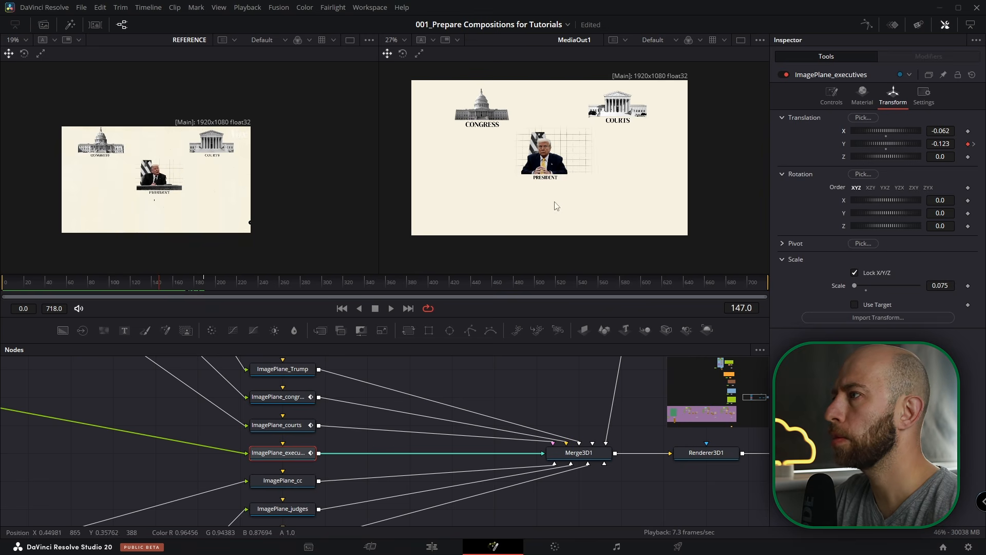
- Add a black Background node beside the Trump group and merge it over the output of Merge1_3
click(759, 350)
click(673, 424)
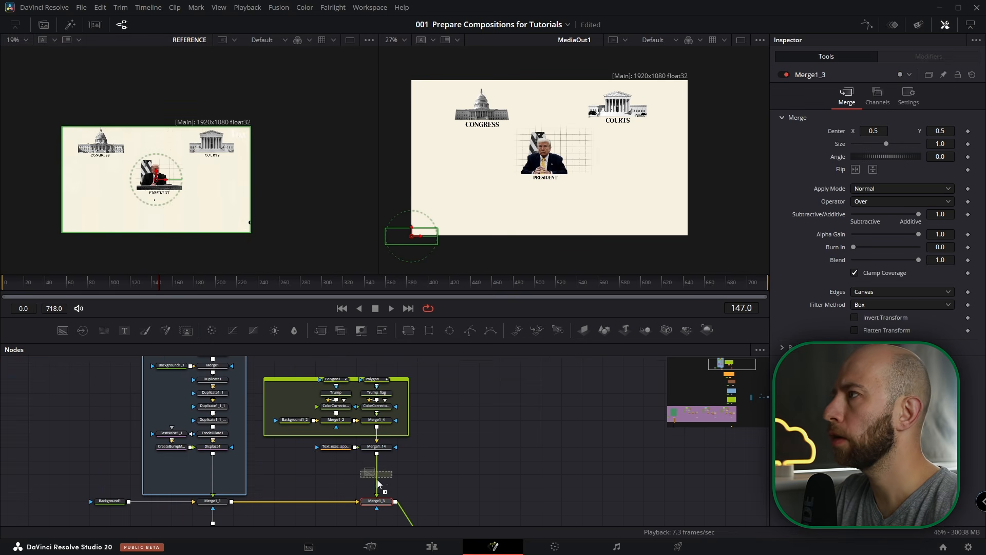
drag(420, 475, 420, 474)
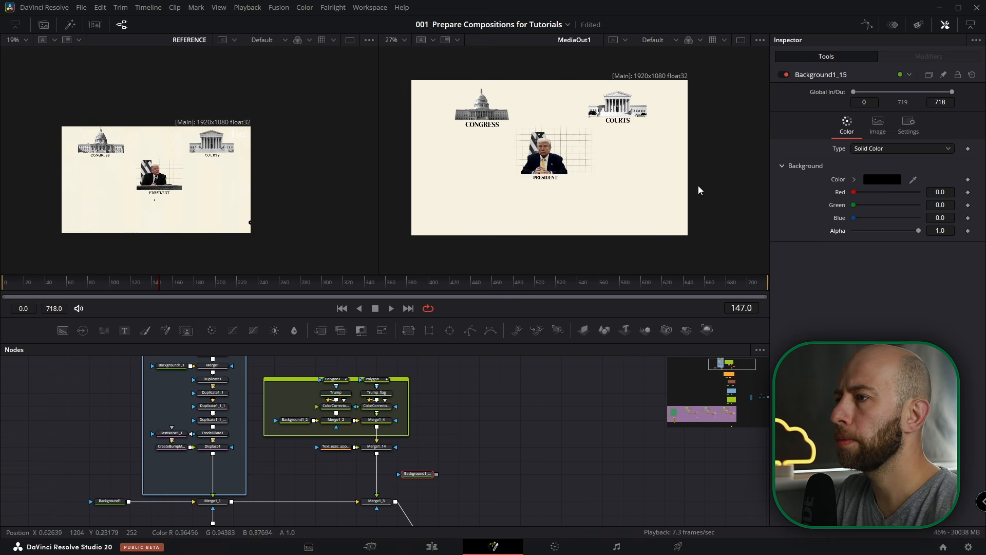
mouse_move(436, 474)
mouse_down()
mouse_move(396, 503)
mouse_move(420, 467)
mouse_up()
click(424, 462)
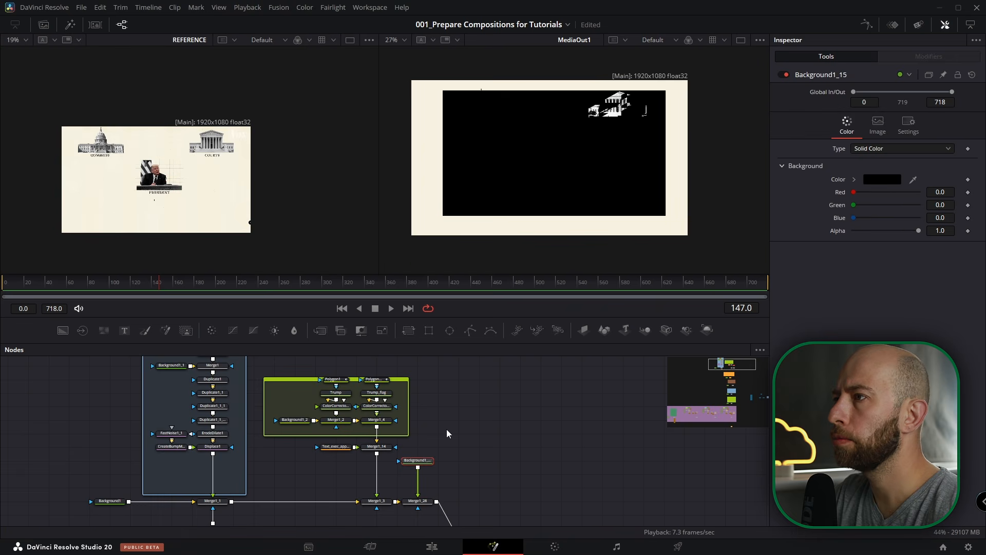
- Attach a Polygon mask to Background1_15 and show Merge1_28 fitted in the first viewer
click(469, 336)
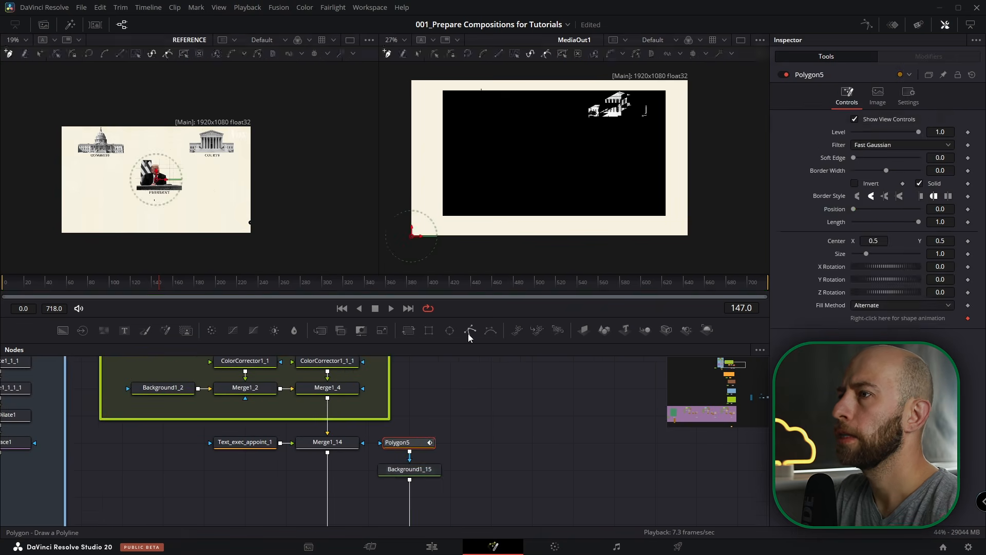
click(416, 459)
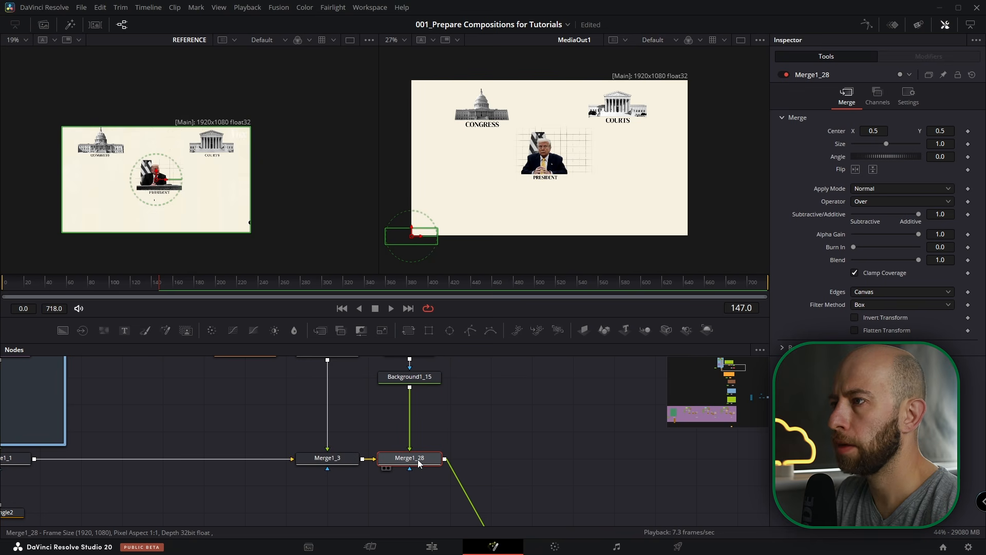
key(1)
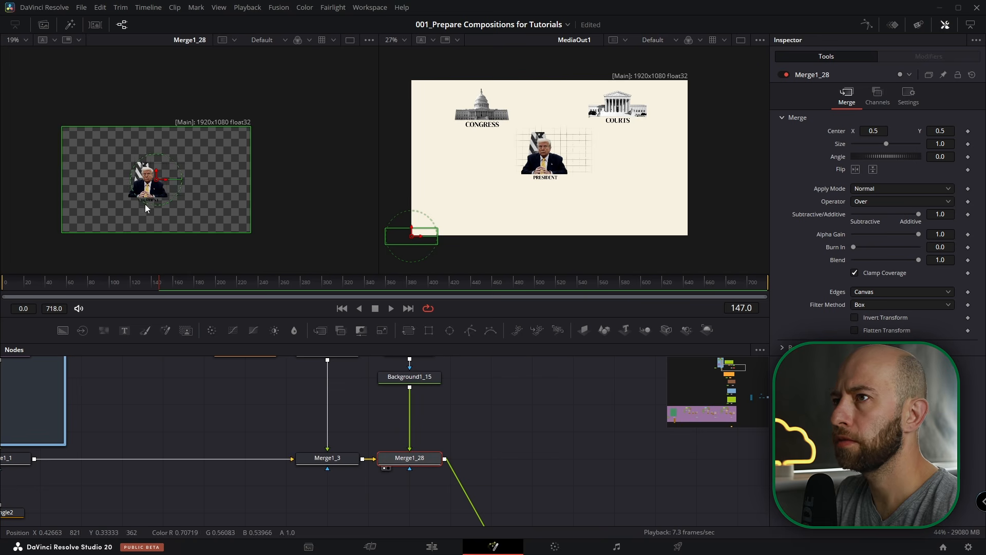
key(ctrl+f)
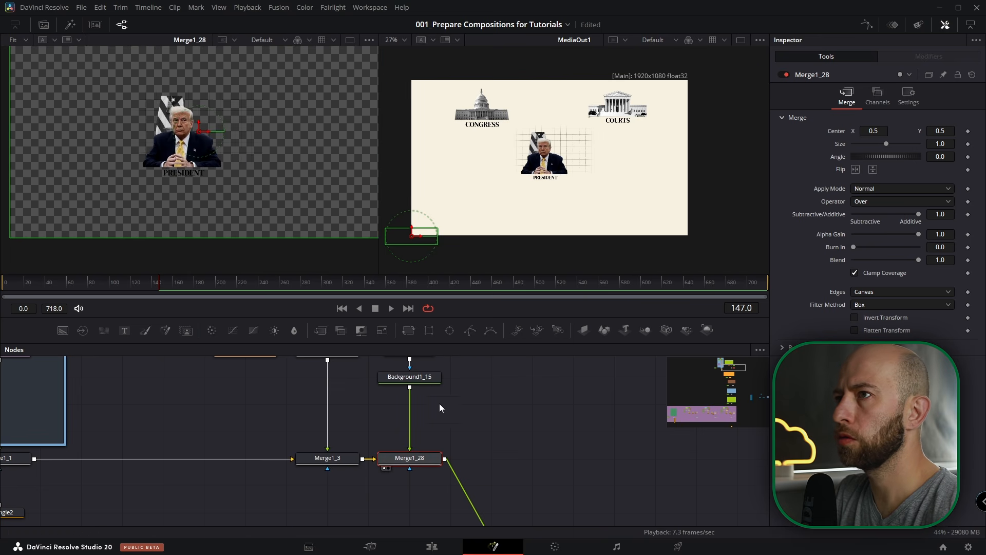
- Draw an unfilled Polygon5 line below the PRESIDENT label and bend it into a curve toward the executive appointees at frame 190
scroll(437, 406, up, 3)
click(420, 414)
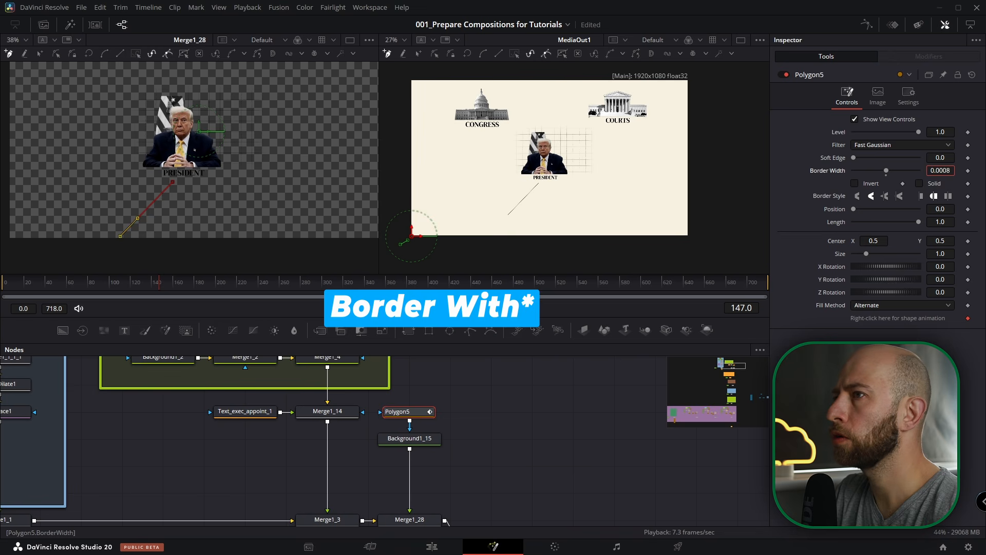
click(198, 284)
drag(198, 285, 206, 284)
drag(121, 236, 166, 220)
scroll(144, 219, up, 3)
click(40, 54)
click(200, 145)
drag(174, 176, 192, 190)
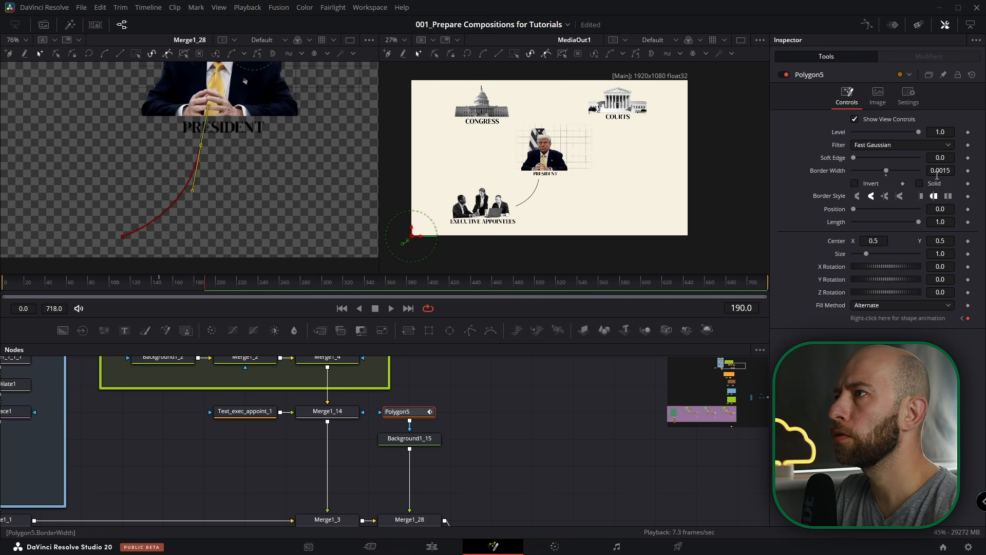
- Set Polygon5's Border Width to 0.0025 and keyframe its Length at 1.0 on frame 190
double_click(941, 172)
text(0.0025)
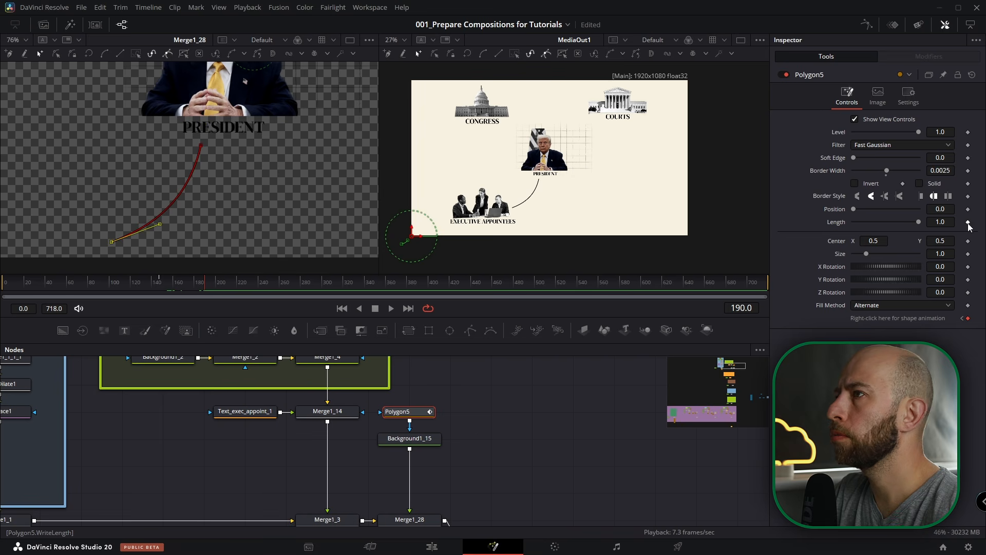
click(969, 223)
- Remove Polygon5's shape animation, set its Border Width to 0.003 and go to frame 159
mouse_move(195, 289)
mouse_down()
mouse_move(165, 286)
mouse_move(178, 290)
mouse_up()
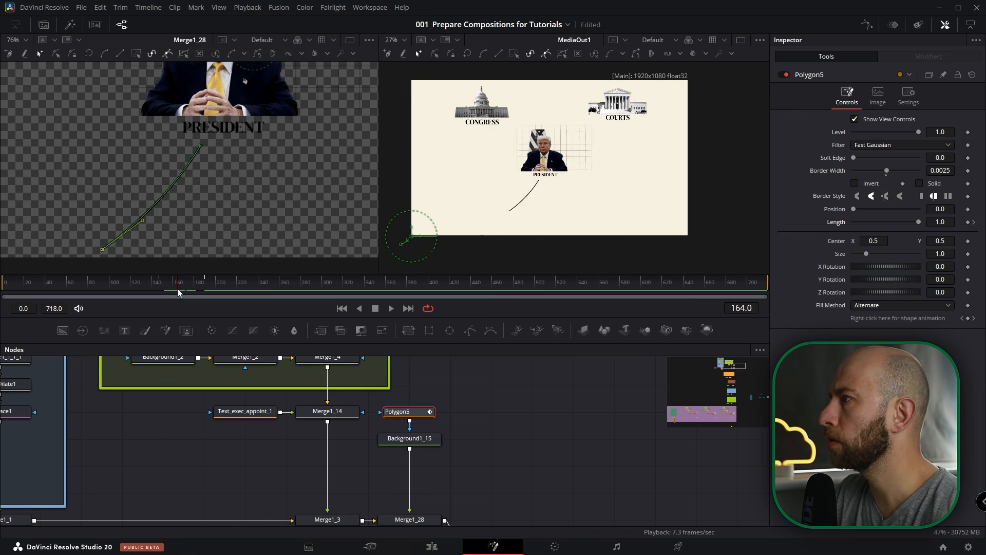
right_click(888, 319)
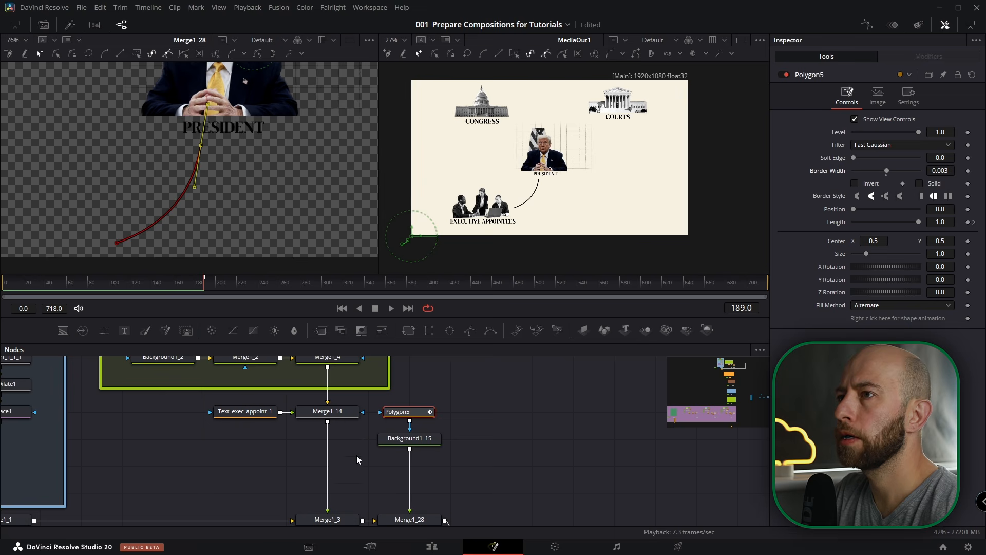
drag(198, 290, 176, 291)
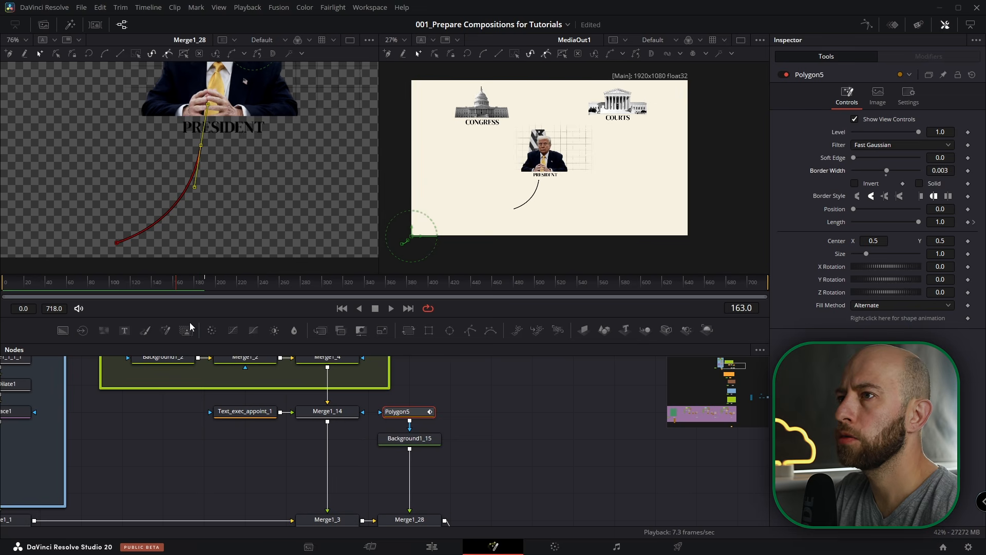
click(173, 284)
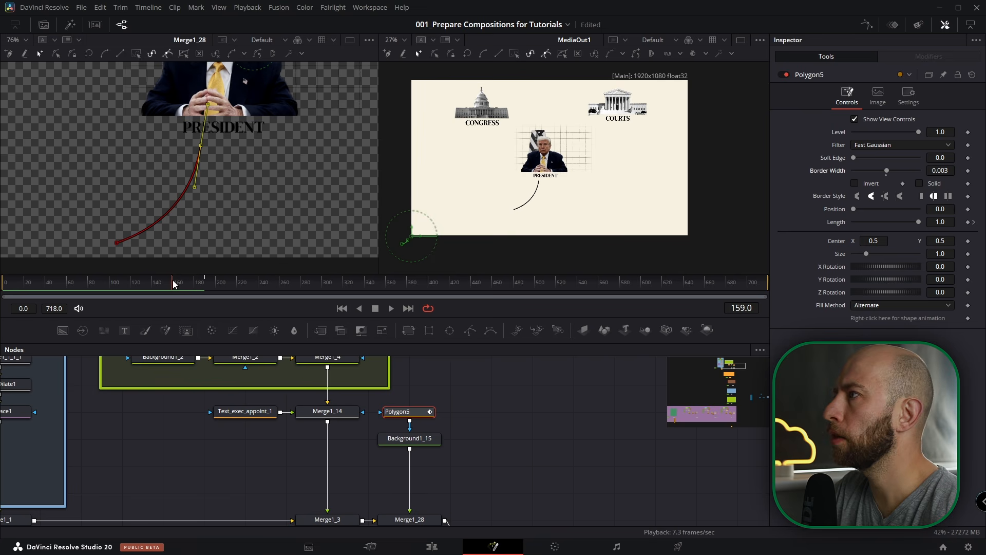
- Set Polygon5's Length to 0.0 at frame 159 so the line draws on, and compare its growth with the reference
drag(919, 222, 852, 225)
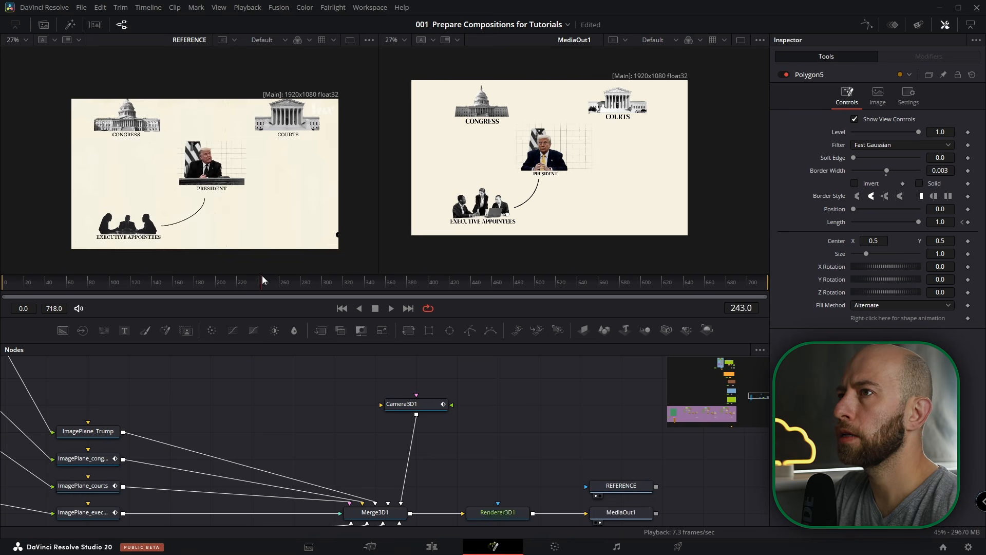
drag(262, 280, 214, 289)
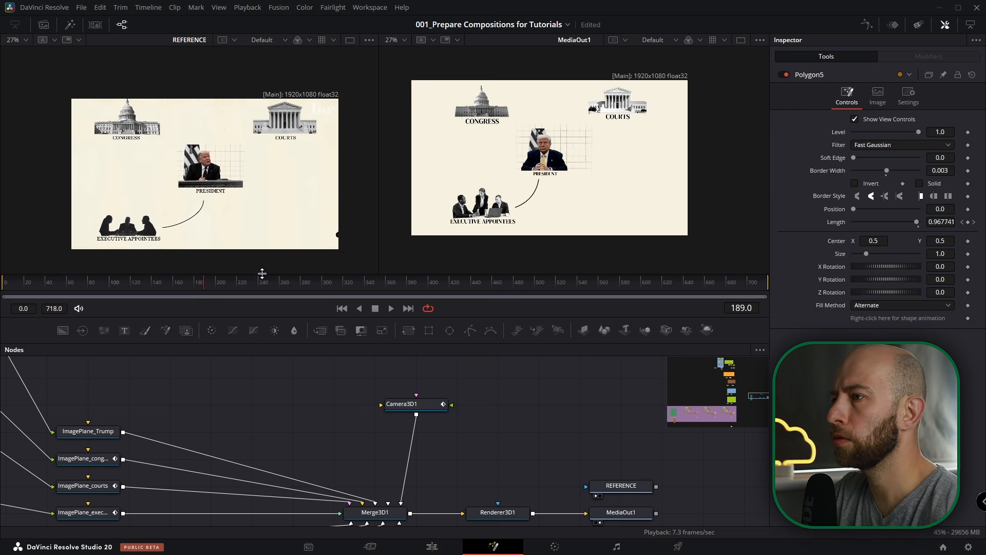
- Keyframe Camera3D1's Z translation and set it to 0.37 at frame 287
click(406, 404)
click(968, 157)
click(968, 157)
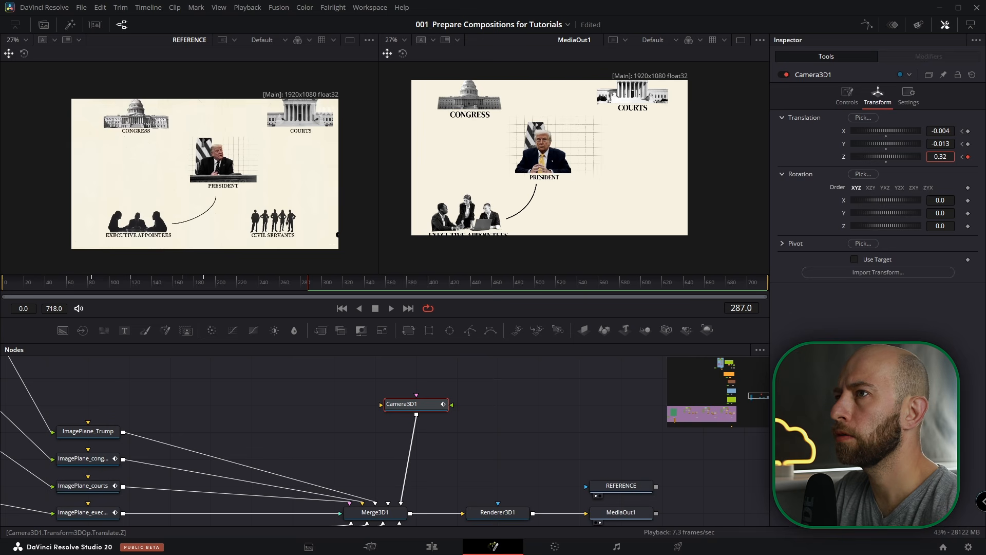
drag(941, 156, 944, 157)
- Set the camera's Z translation to 0.35 and X to 0.011 at frame 324, and compare the move with the reference
drag(340, 283, 347, 286)
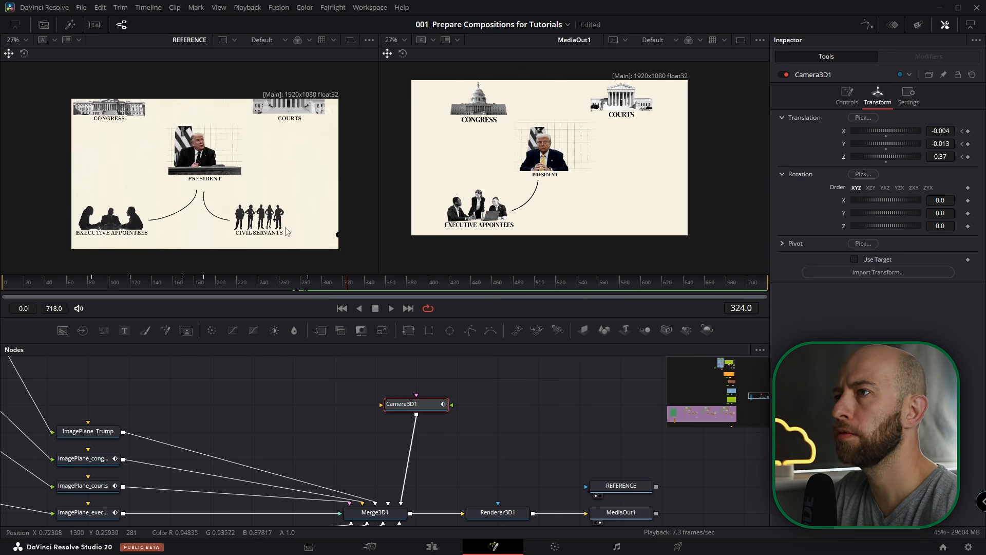
drag(940, 156, 940, 156)
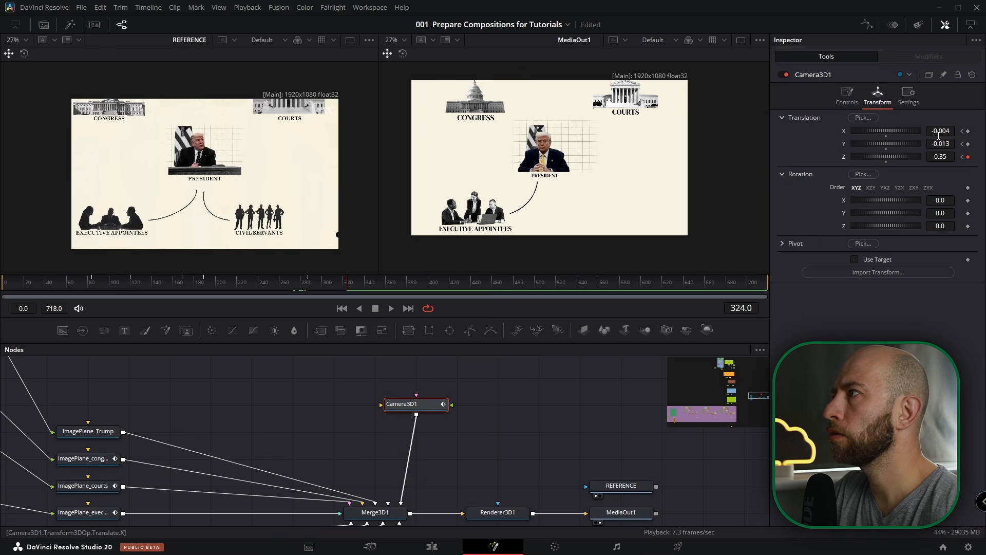
drag(942, 131, 943, 131)
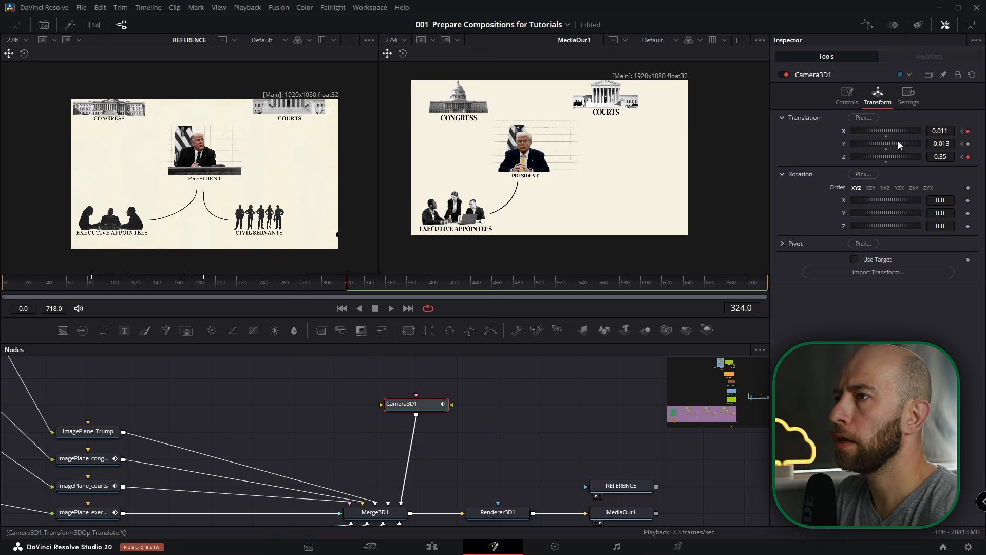
drag(302, 282, 304, 285)
click(304, 279)
mouse_move(305, 282)
mouse_down()
mouse_move(288, 284)
mouse_move(315, 280)
mouse_up()
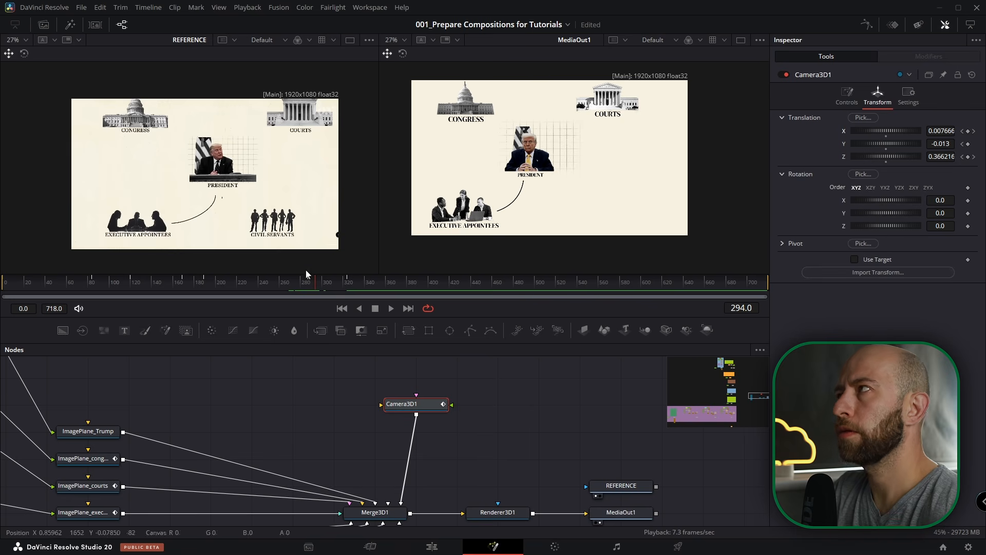
drag(315, 281, 312, 284)
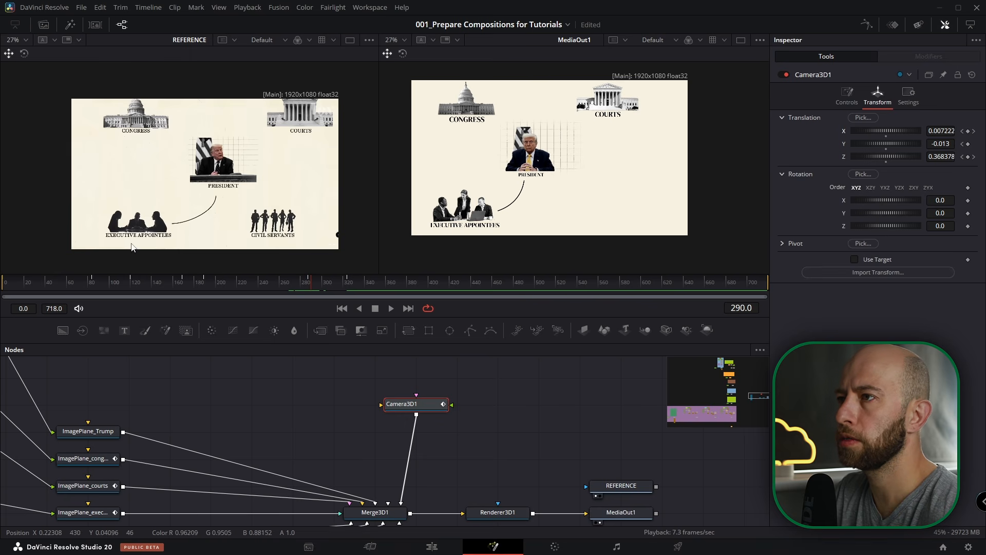
drag(311, 281, 314, 282)
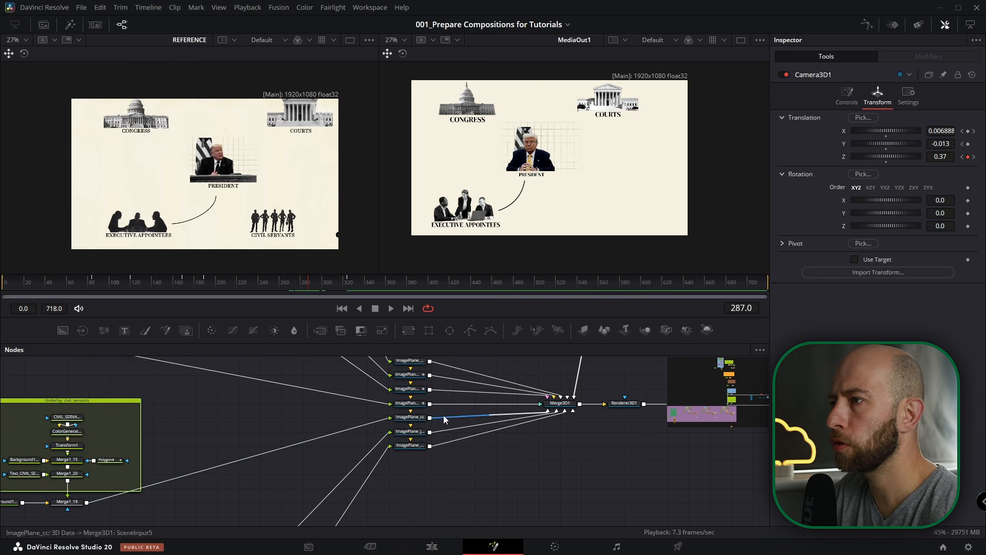
- Scale ImagePlane_cc to 0.1 and position it at X 0.048, Y -0.096 on frame 287
click(406, 418)
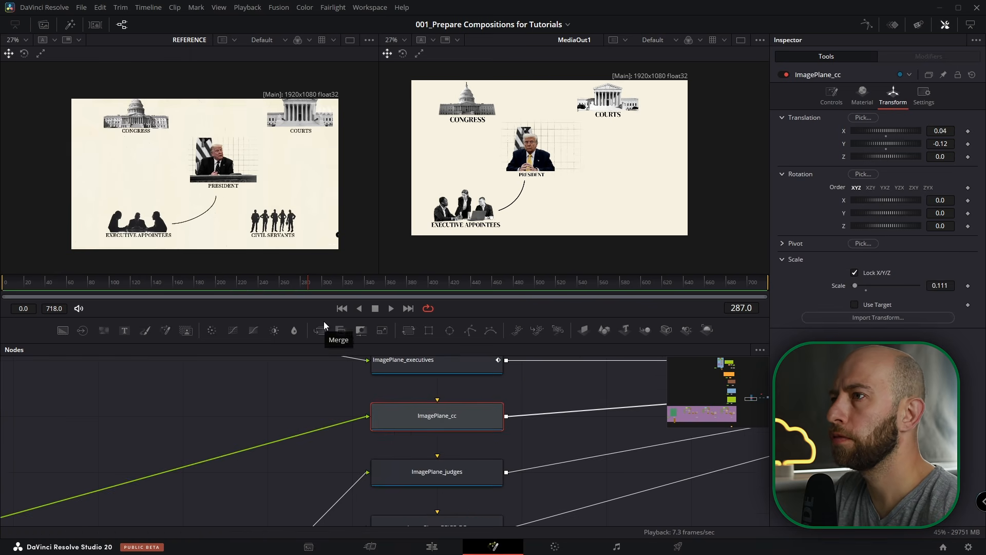
mouse_move(940, 144)
mouse_down()
mouse_move(972, 144)
mouse_move(950, 132)
mouse_up()
drag(943, 286, 937, 286)
drag(943, 131, 939, 131)
drag(941, 144, 923, 144)
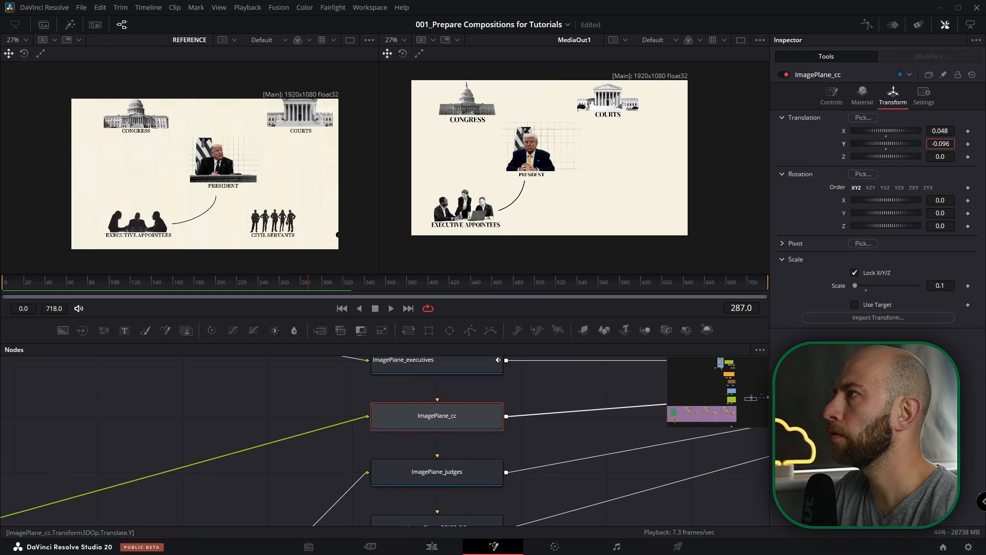
- Keyframe ImagePlane_cc's Y translation at -0.096 on frame 287 and -0.057 on frame 317, with a static X translation of 0.035
click(968, 131)
click(969, 131)
click(968, 144)
drag(316, 282, 341, 286)
drag(940, 145, 960, 145)
drag(941, 131, 935, 131)
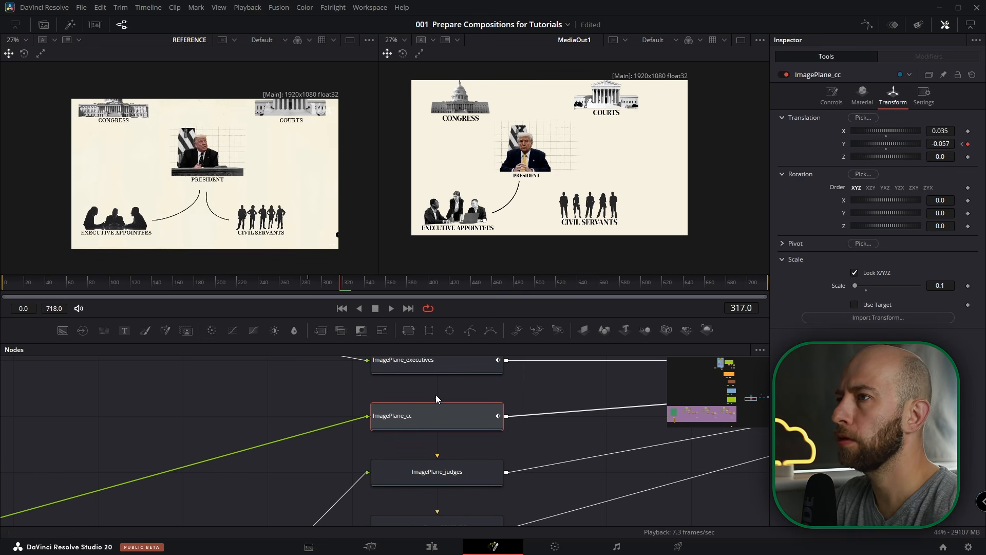
drag(330, 285, 308, 286)
- Go to the executive appointees' node group and duplicate Polygon5 and Background1_15 beside the originals
click(761, 349)
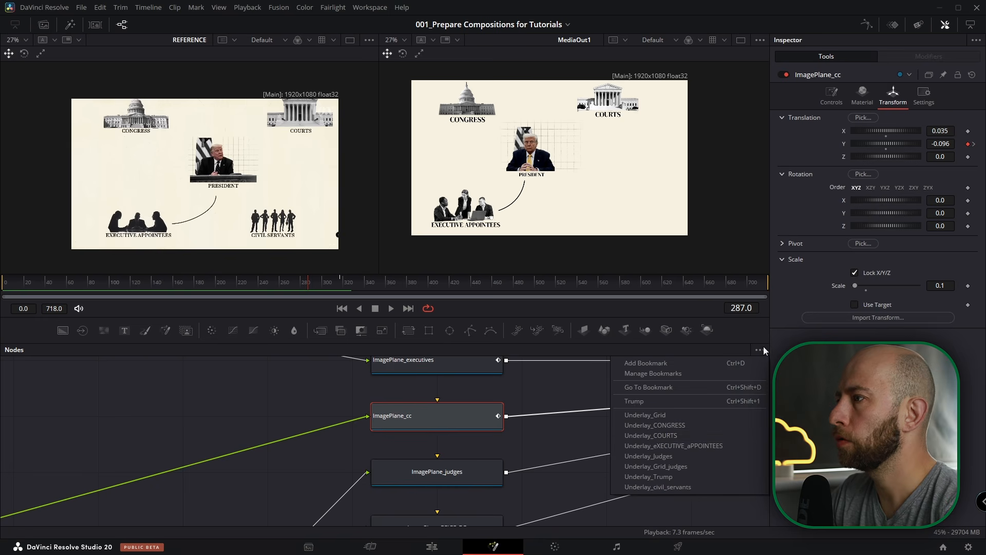
click(687, 452)
scroll(612, 480, down, 5)
drag(581, 470, 469, 420)
scroll(474, 461, up, 5)
drag(503, 451, 433, 454)
key(ctrl+c)
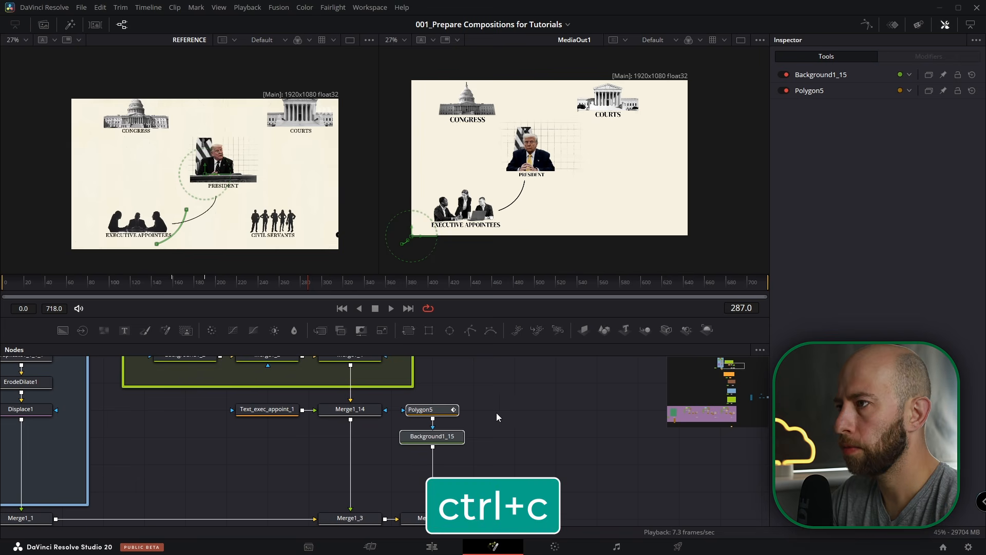
key(ctrl+v)
- Rename Polygon5 as Polygon_line_2 and try to give its copy Polygon5_1 the same name
click(450, 409)
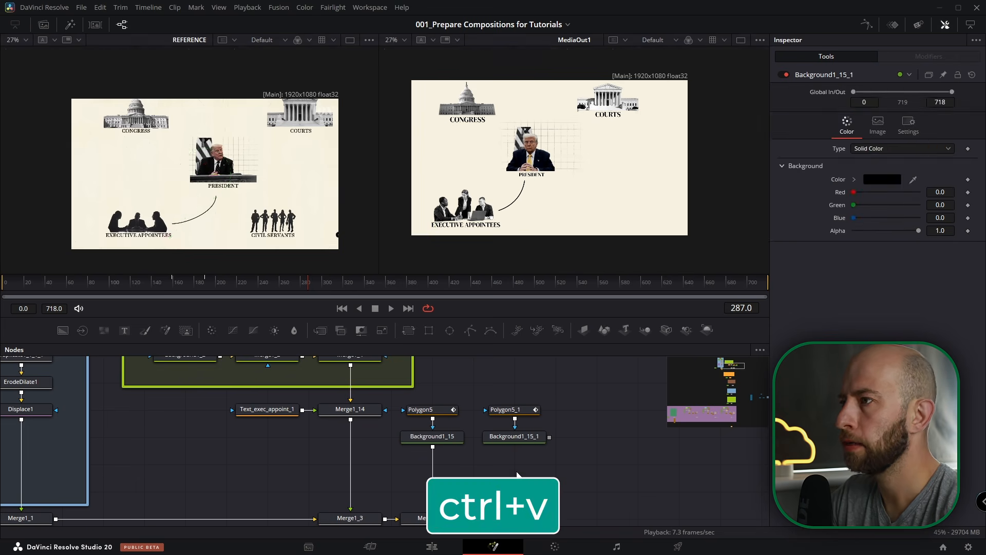
key(F2)
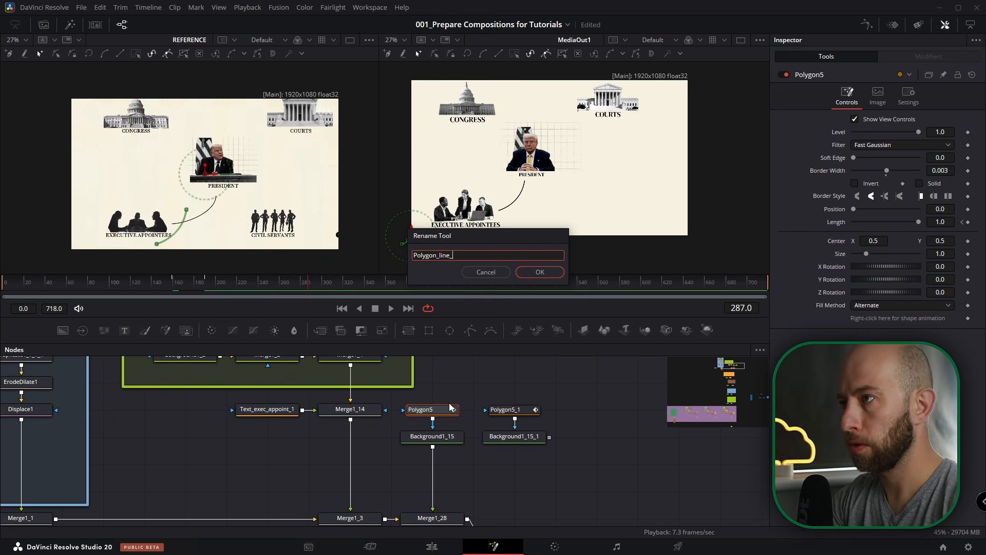
text(Polygon_line_2)
key(Return)
click(525, 412)
key(F2)
text(Polygon)
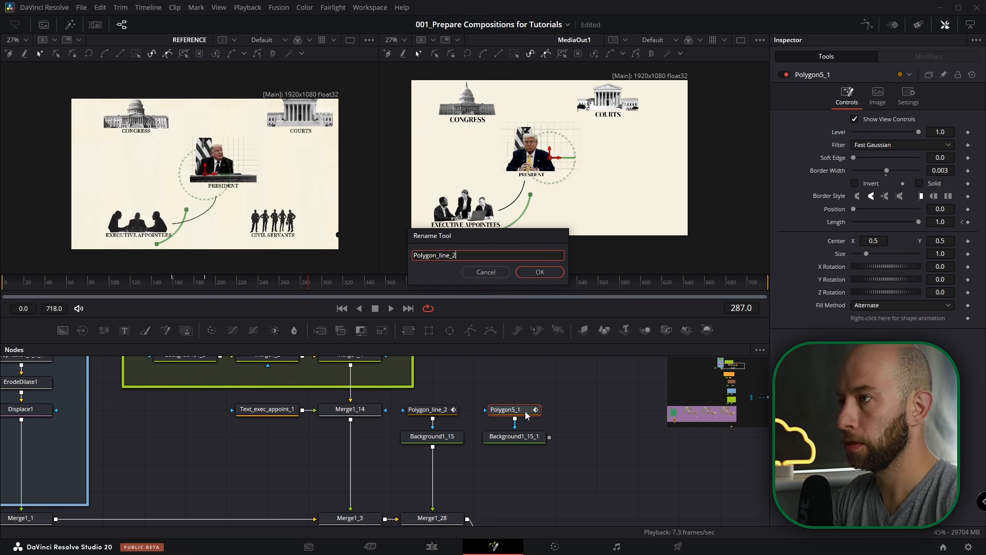
text(_line_2)
key(Return)
- Merge Background1_15_1 over Merge1_28 and reshape Polygon5_1 into a curve from the PRESIDENT label toward the civil servants
drag(549, 437, 466, 524)
click(520, 394)
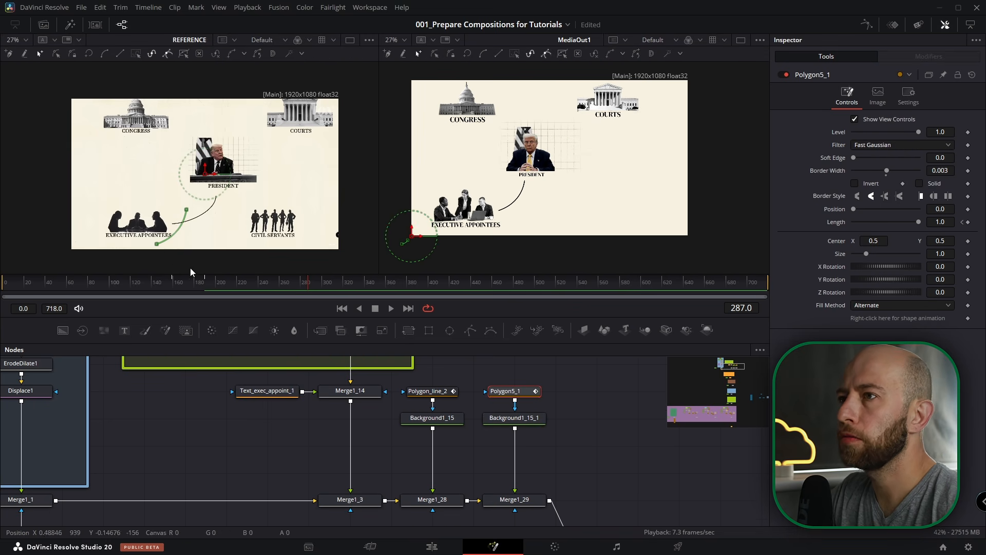
drag(157, 244, 245, 225)
drag(186, 210, 199, 230)
click(243, 245)
drag(224, 237, 213, 245)
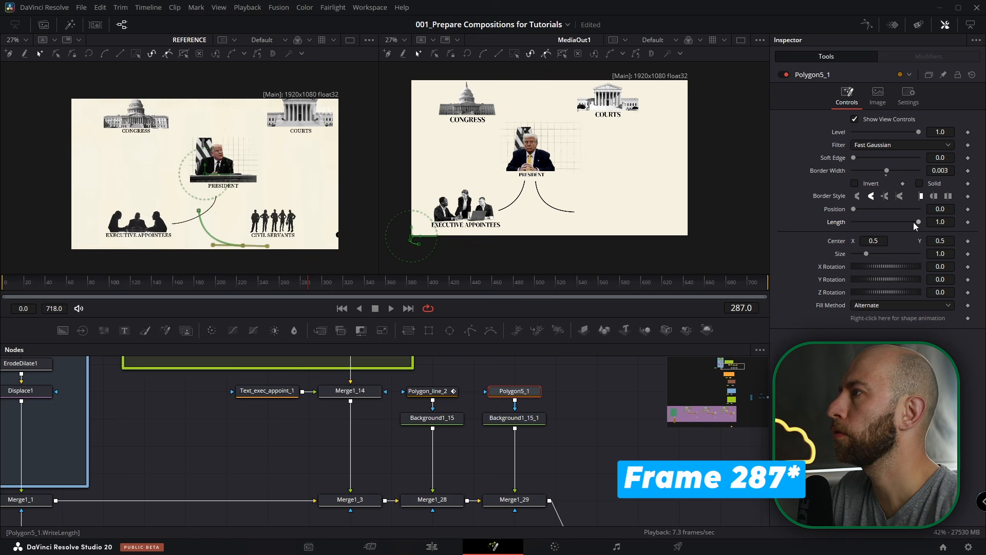
- Keyframe Polygon5_1's Length at 0.0 on frame 287 and 0.74 on frame 317
click(968, 222)
drag(918, 222, 827, 230)
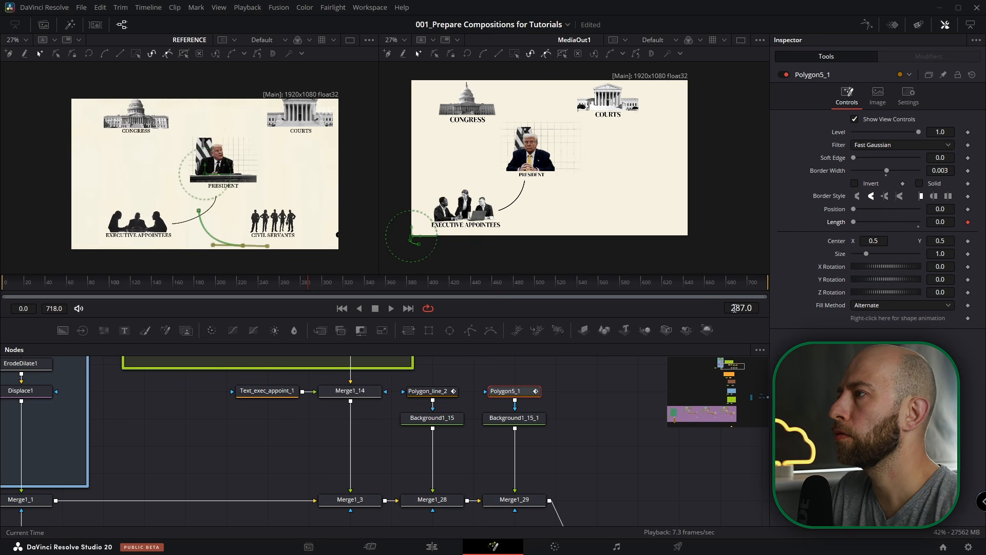
text(3)
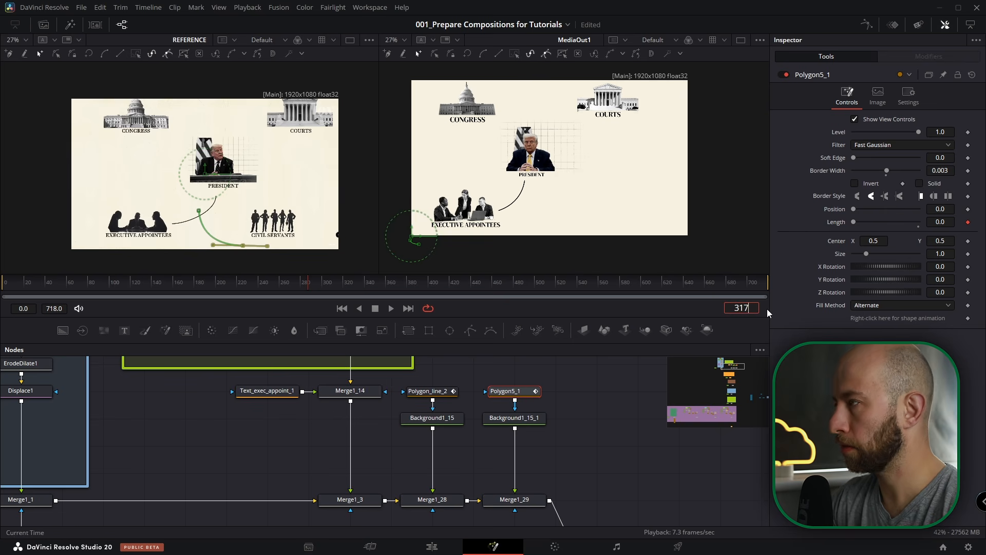
text(17)
key(Return)
drag(854, 222, 902, 223)
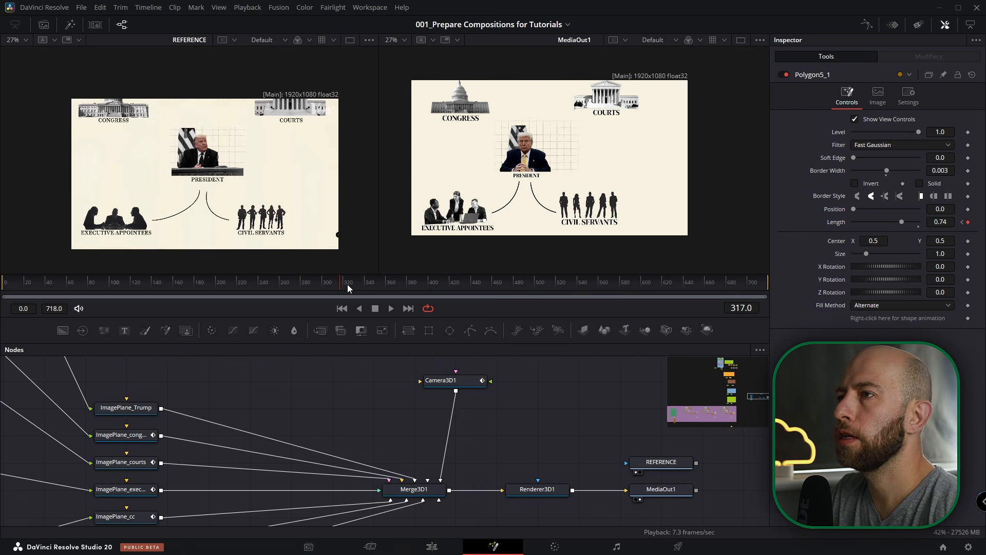
- Keyframe the camera's Y translation at -0.013 and increase its X translation ahead of the pan to the courts
click(344, 283)
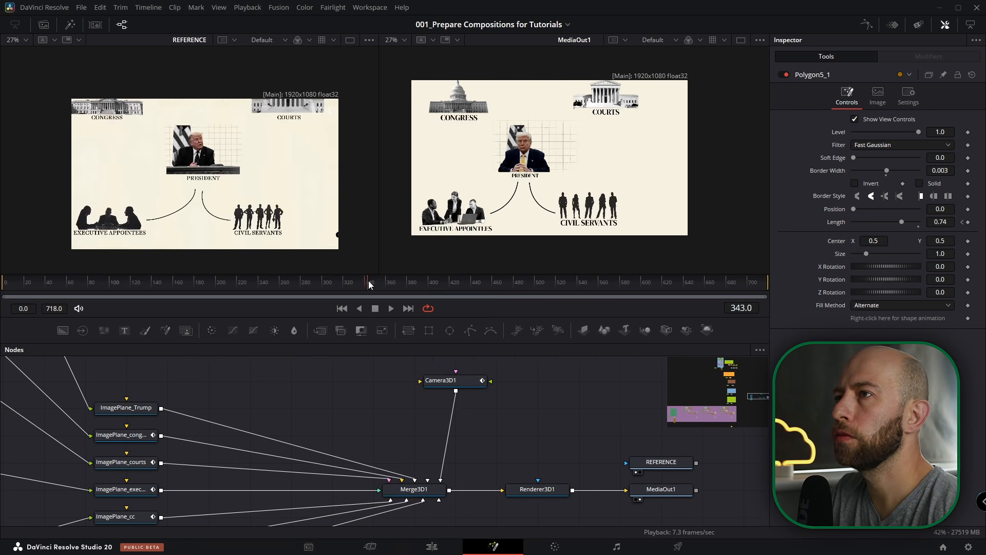
click(459, 382)
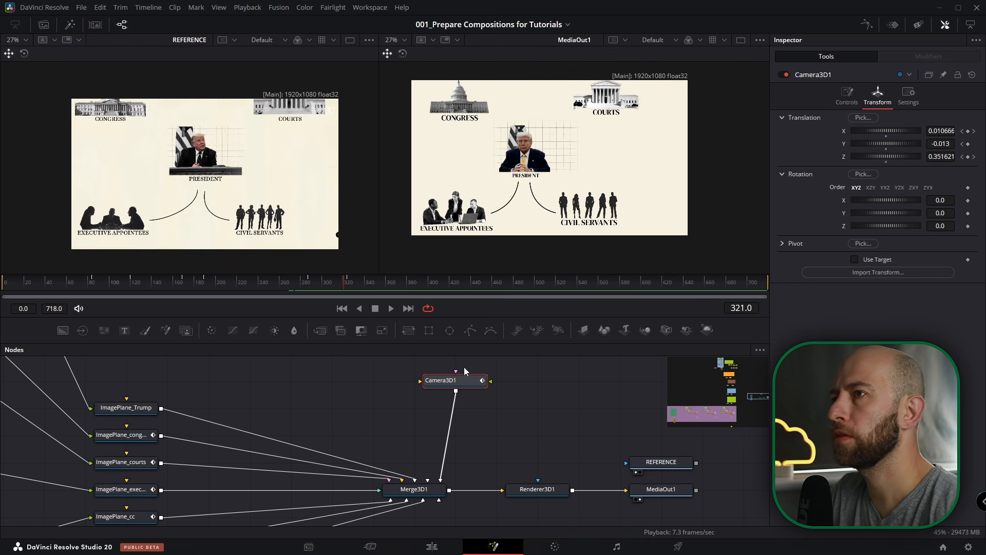
click(968, 144)
click(347, 281)
click(357, 281)
drag(940, 131, 949, 131)
click(941, 156)
click(364, 282)
- Set the camera's translation to X 0.075, Y 0.026 and Z 0.3 at frame 400 to frame the courts, and review the move
drag(365, 280, 429, 285)
drag(889, 144, 904, 144)
mouse_move(888, 131)
mouse_down()
mouse_move(919, 132)
mouse_move(894, 131)
mouse_up()
double_click(940, 157)
text(0.3)
key(Return)
drag(889, 144, 896, 144)
drag(429, 286, 544, 286)
click(428, 286)
drag(940, 144, 941, 144)
drag(940, 131, 941, 131)
drag(939, 144, 943, 143)
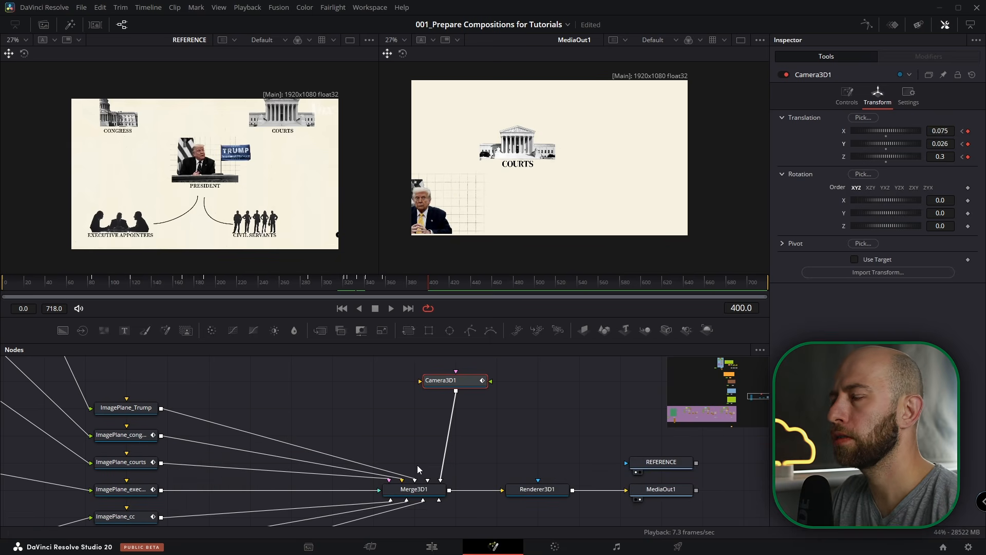
drag(358, 284, 410, 281)
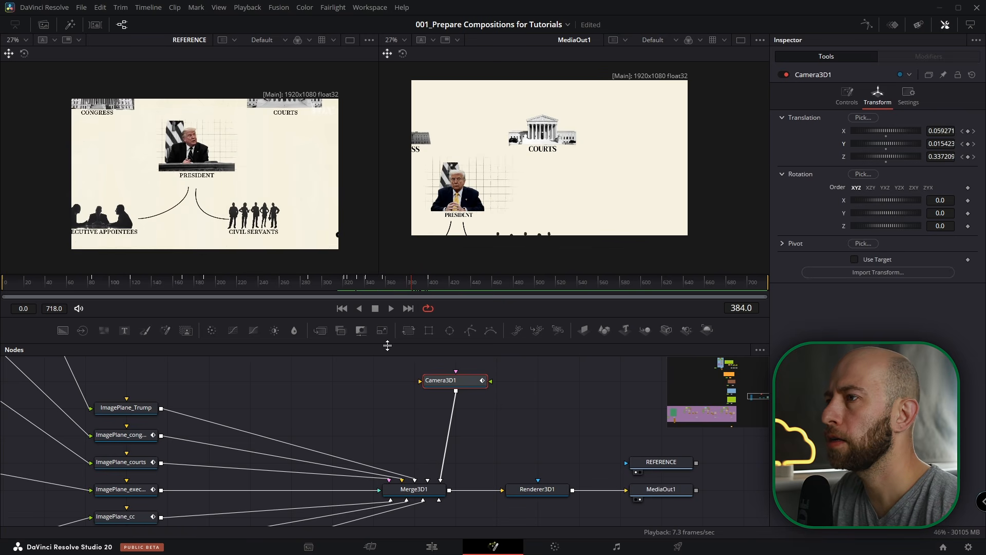
- Go to the judges' node group and keyframe Rectangle4_1_1_1's Center at X -0.375 on frame 380
click(760, 351)
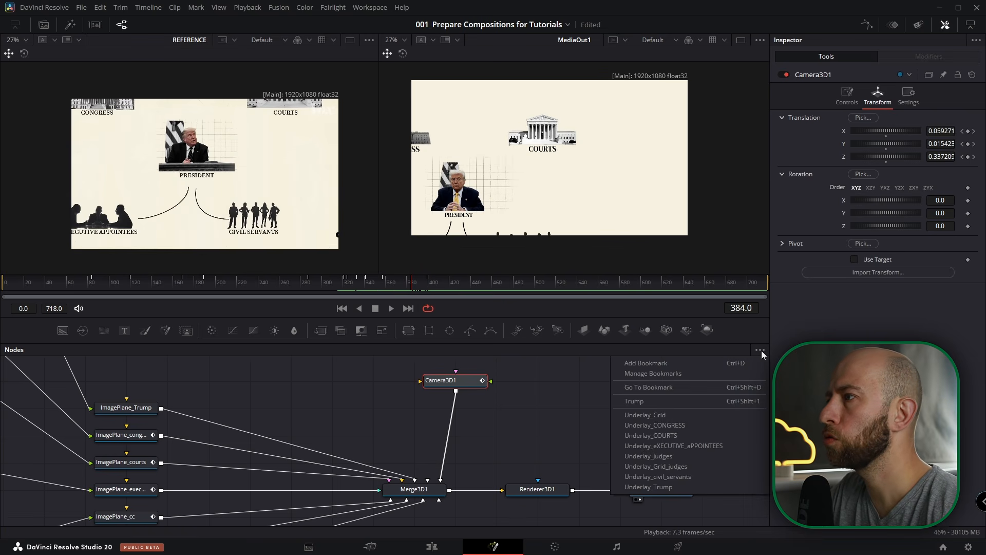
click(682, 458)
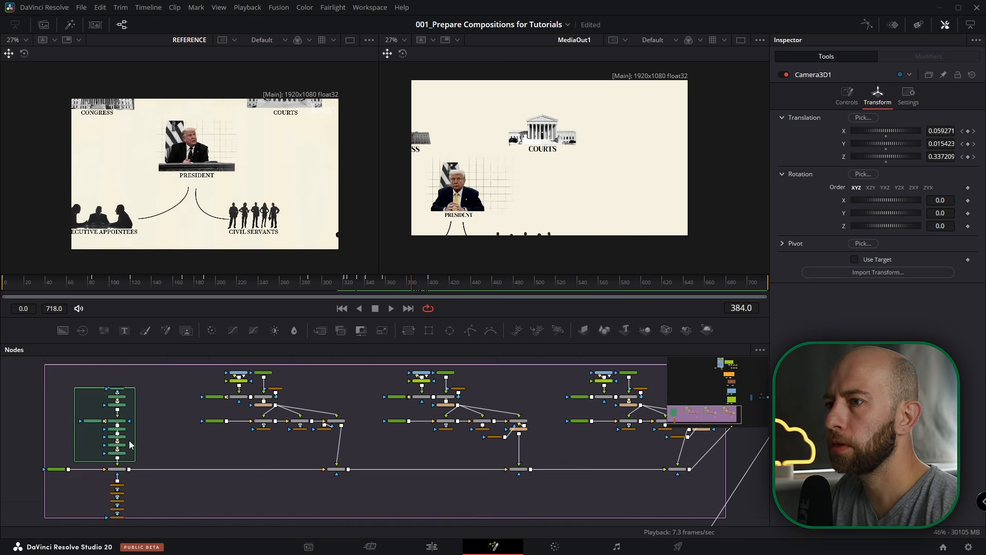
scroll(119, 489, up, 5)
click(176, 452)
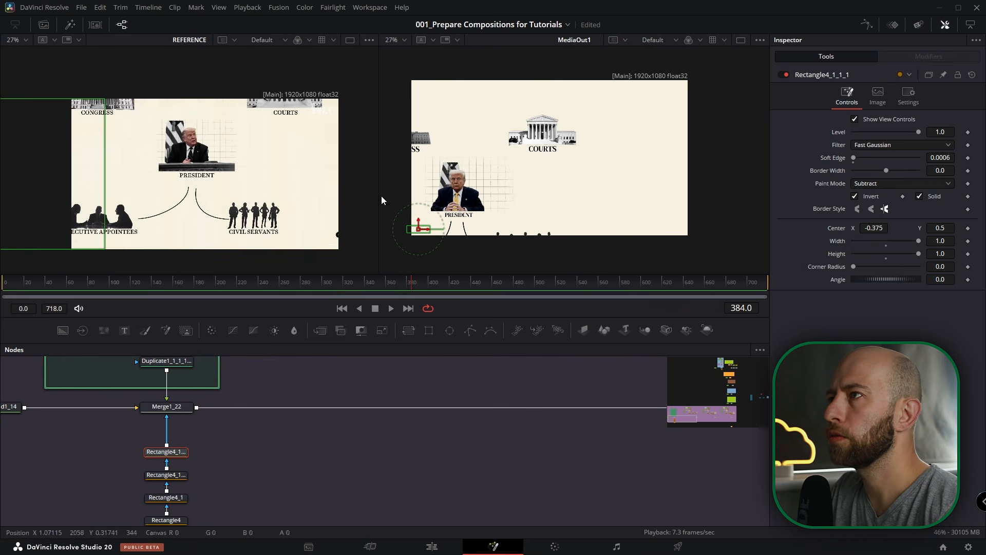
click(409, 286)
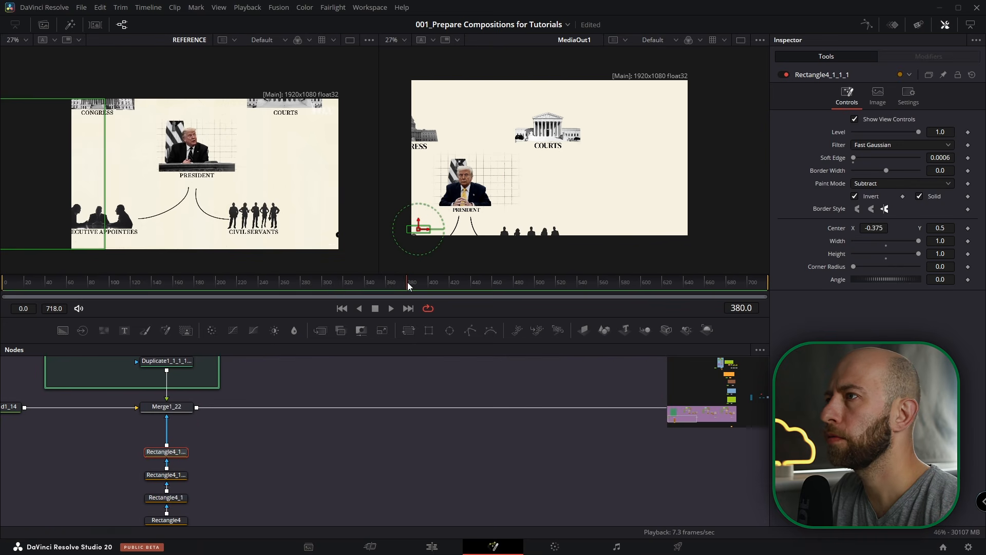
click(969, 228)
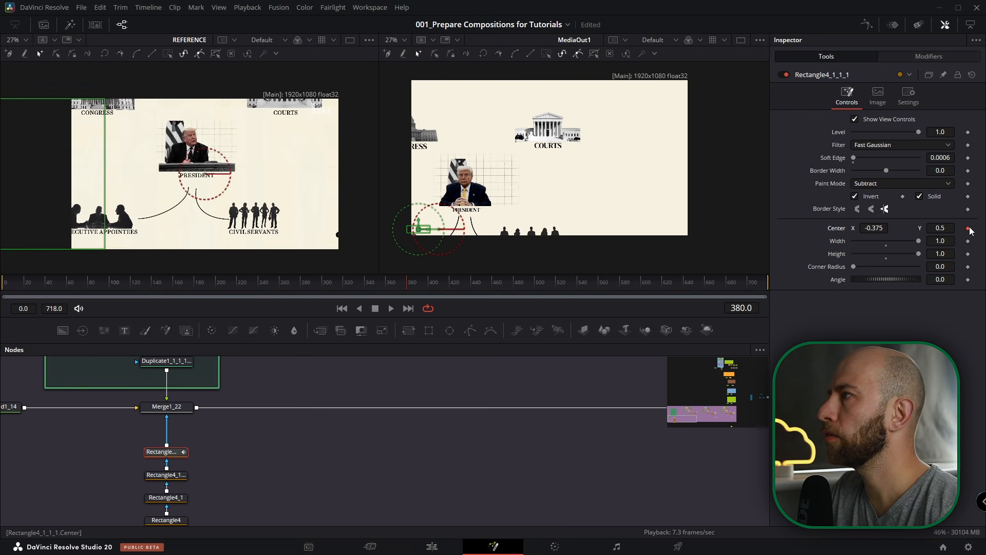
- Move Rectangle4_1_1_1's Center X to about 0.41 at frame 402 to reveal the grid beside COURTS
drag(411, 286, 431, 282)
drag(871, 232, 931, 231)
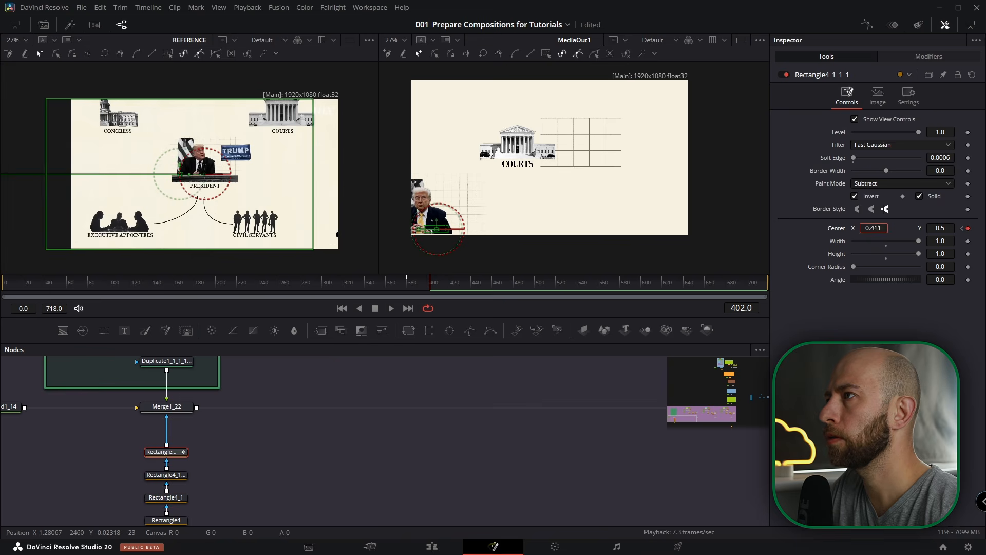
click(425, 284)
drag(425, 286, 429, 286)
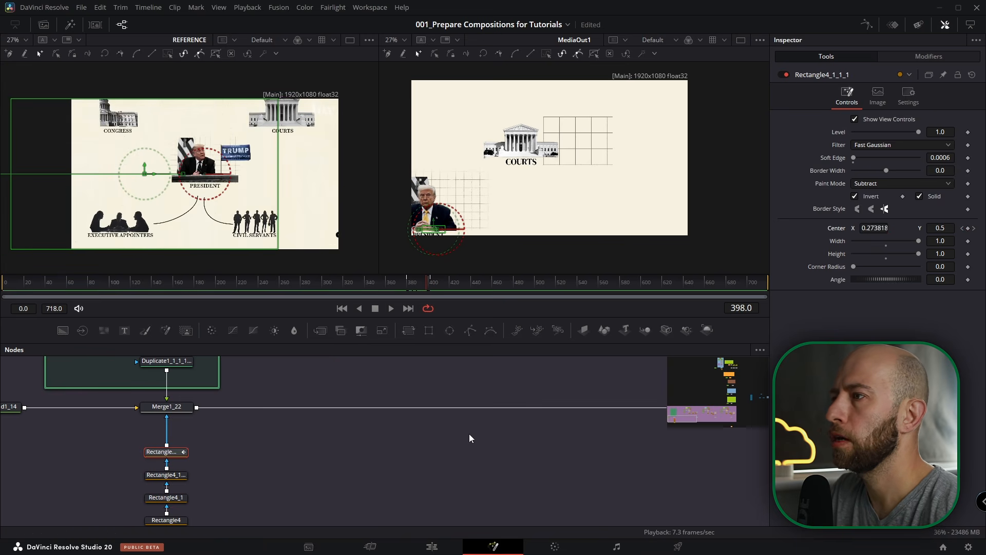
- Go to the Judge_1 merge and keyframe its Center at Y 0.175 on frame 400
scroll(468, 434, down, 2)
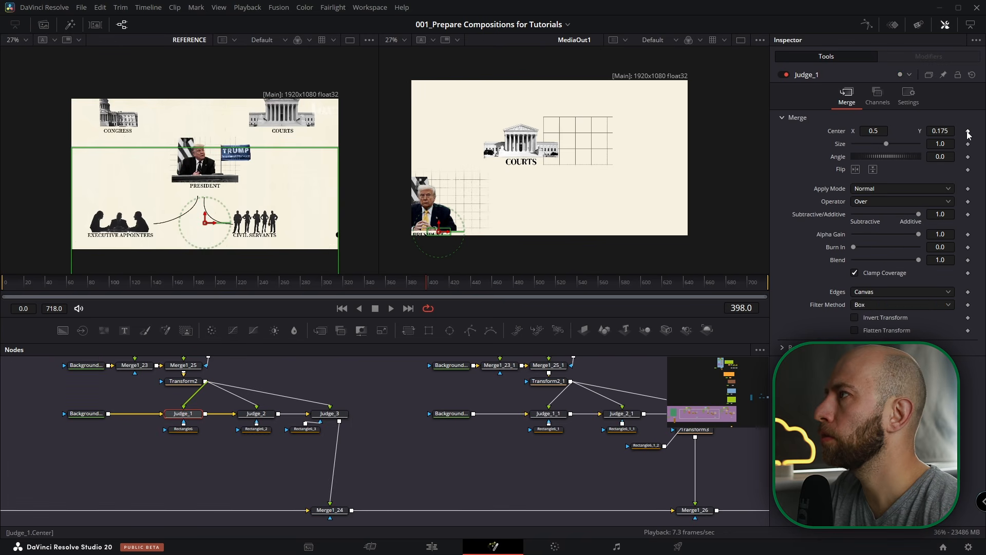
click(425, 282)
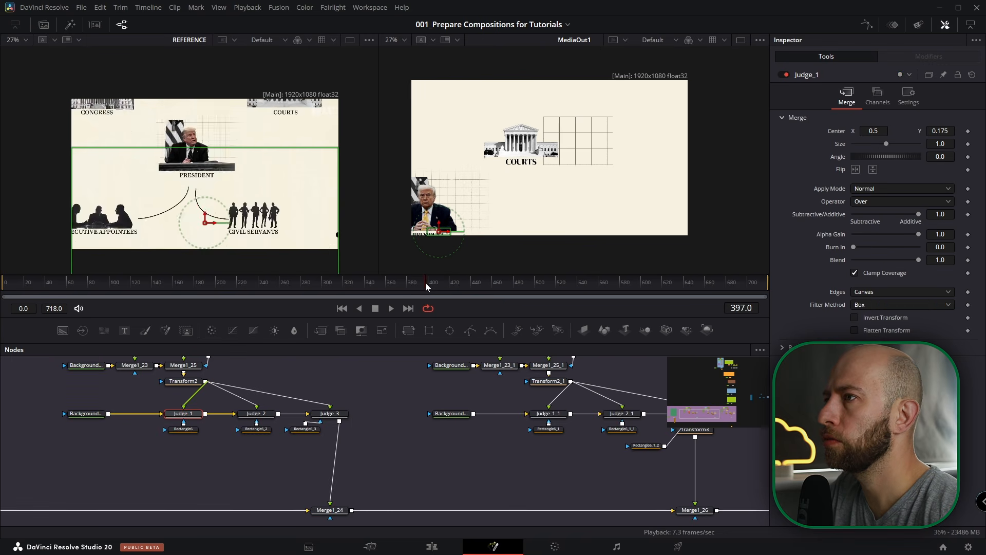
click(968, 131)
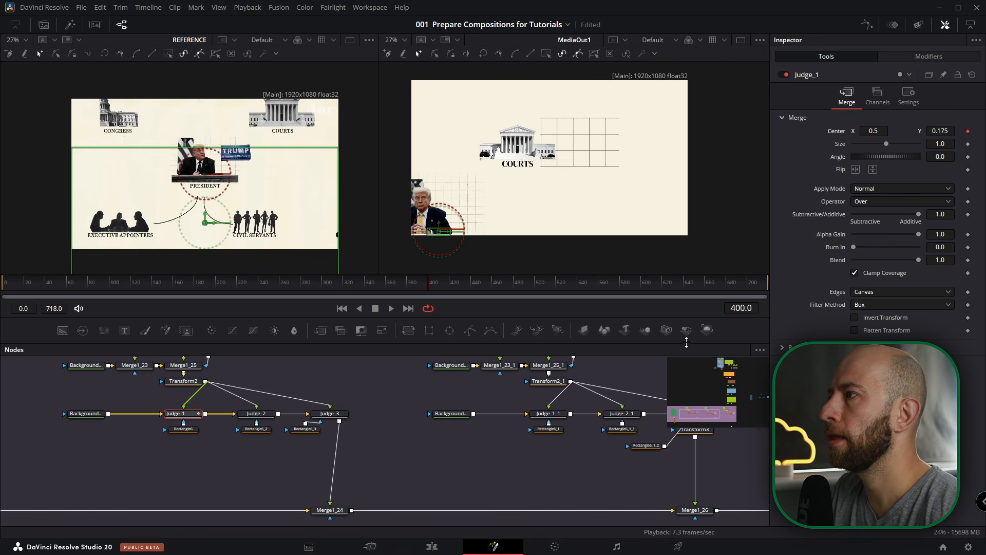
- Raise Judge_1's Center Y to 0.5 at frame 410 and review the judge's rise
key(Right)
key(Right)
key(Right)
key(Right)
key(Right)
key(Right)
key(Right)
key(Right)
key(Right)
key(Right)
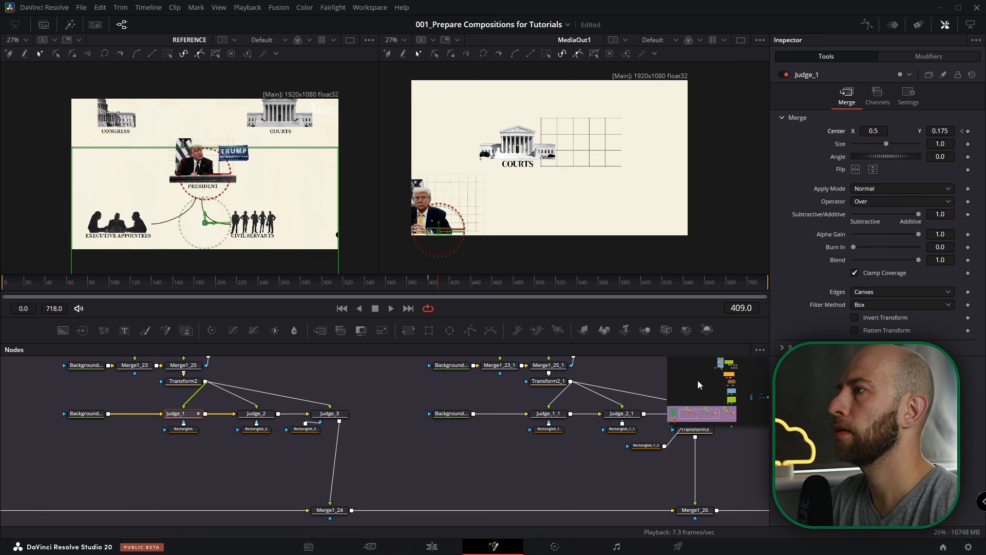
drag(940, 131, 982, 131)
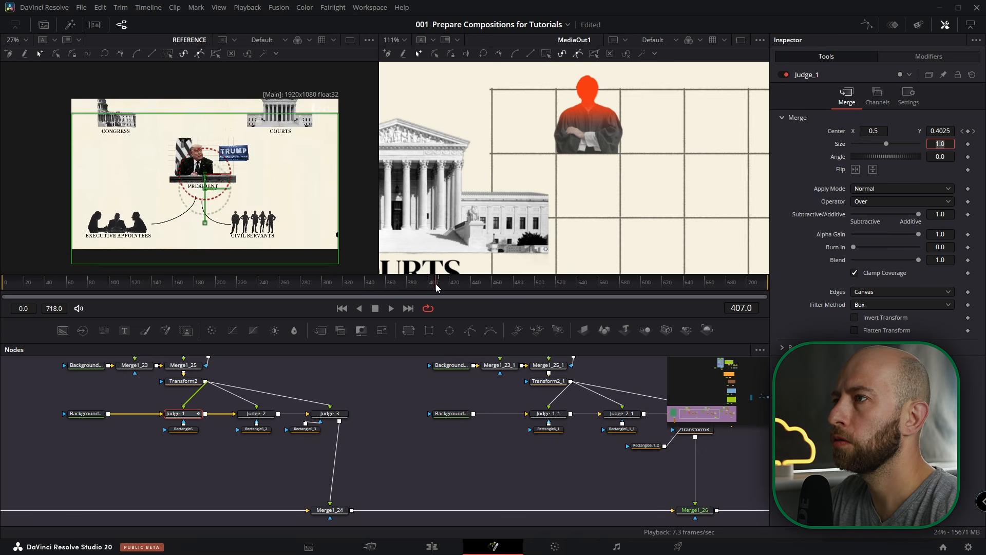
drag(436, 283, 440, 285)
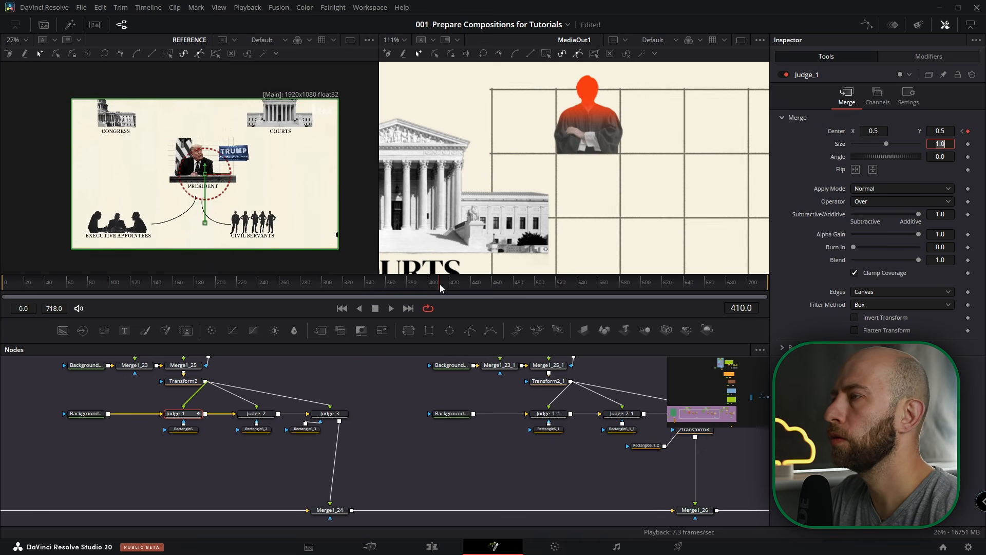
drag(432, 283, 460, 283)
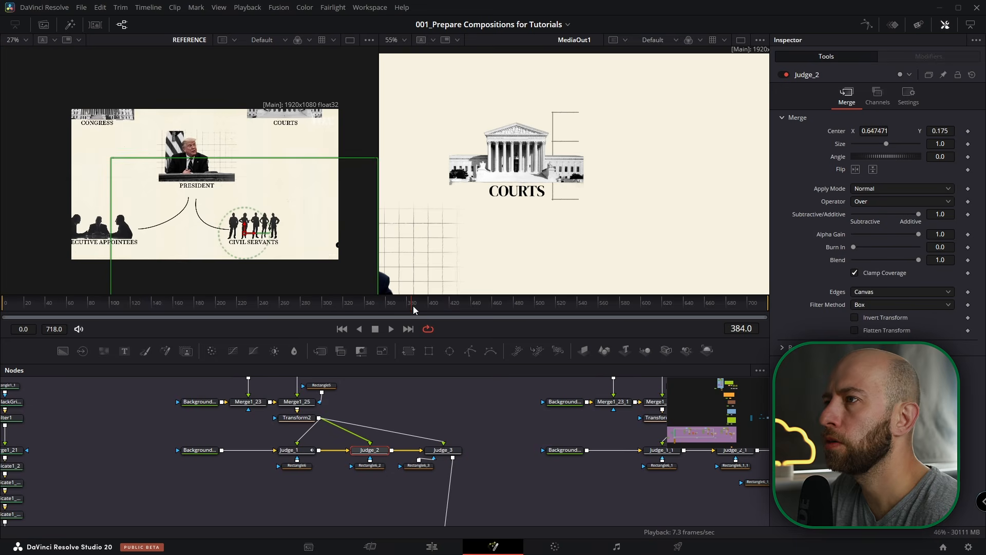
- Animate Judge_2's Center Y from 0.175 at frame 406 to 0.5 at frame 416
drag(413, 306, 434, 307)
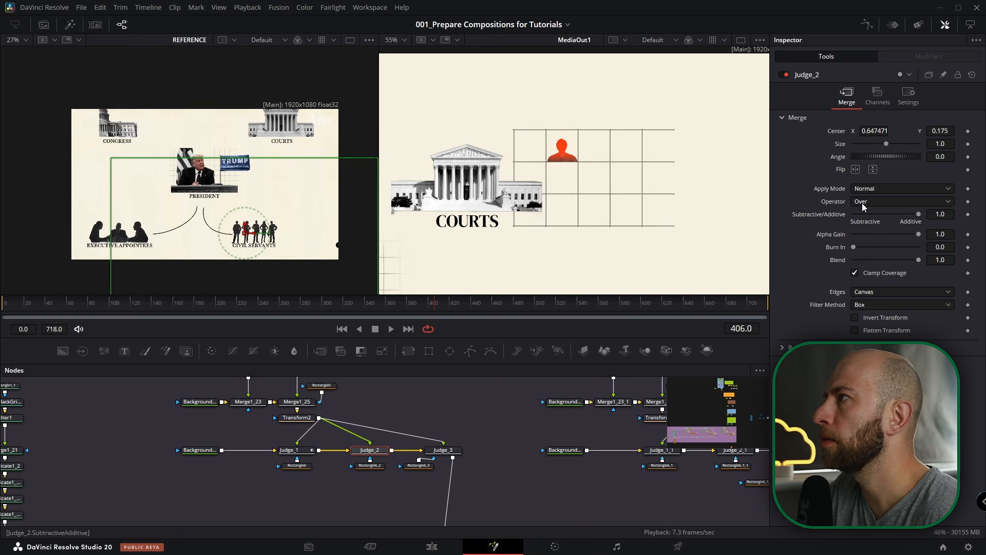
click(968, 132)
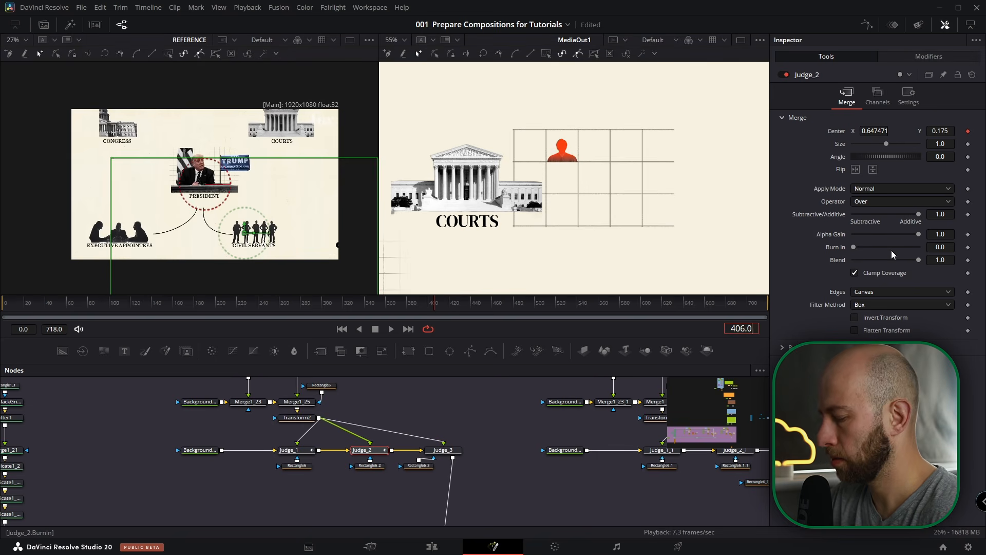
text(+10)
key(Return)
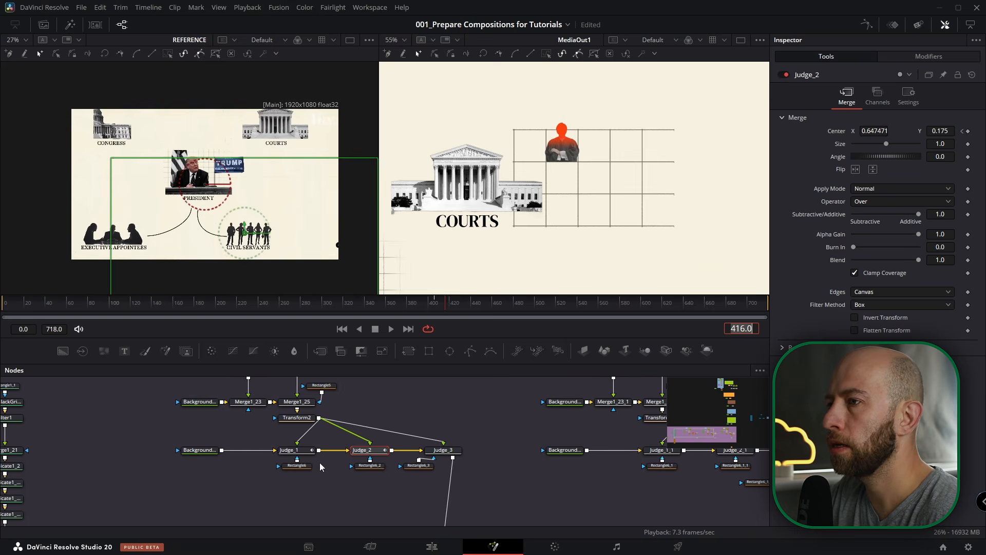
click(289, 450)
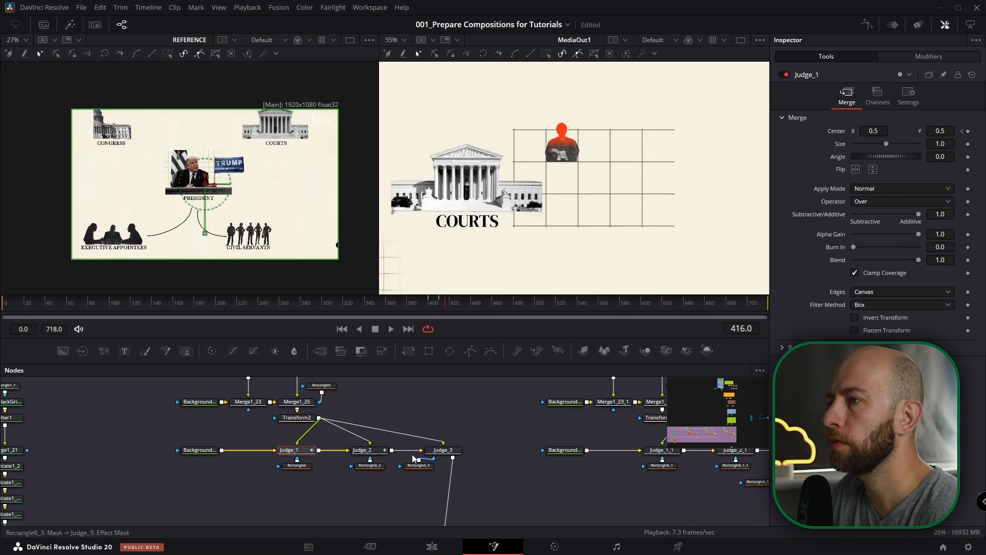
click(374, 451)
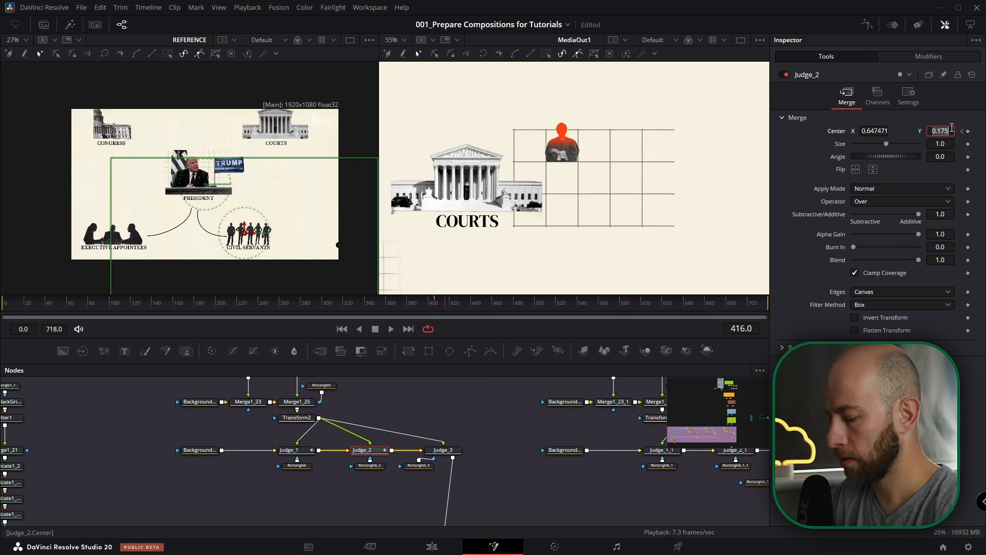
key(Tab)
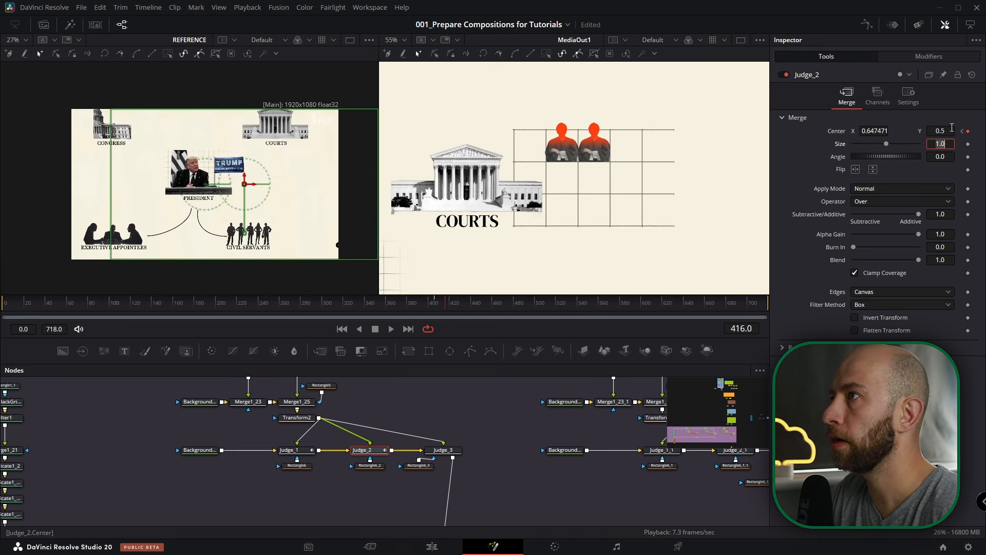
- Animate Judge_3's Center Y from 0.175 at frame 412 to 0.5 at frame 422
click(443, 303)
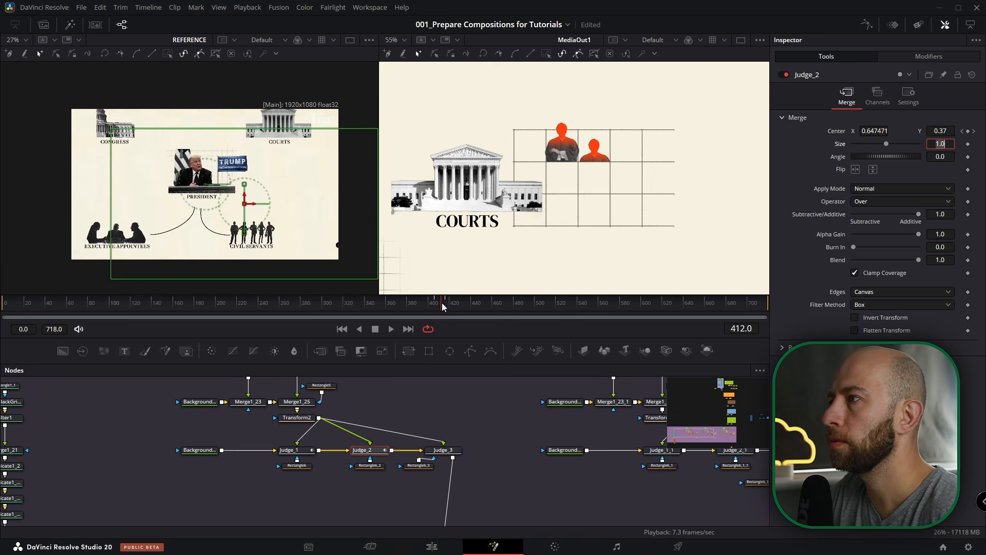
click(435, 452)
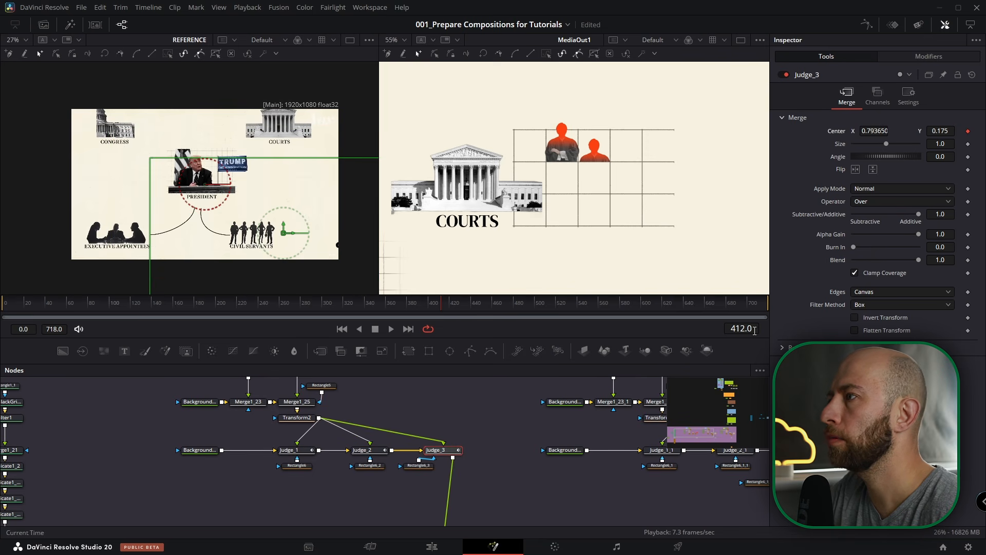
click(740, 328)
text(+10)
key(Return)
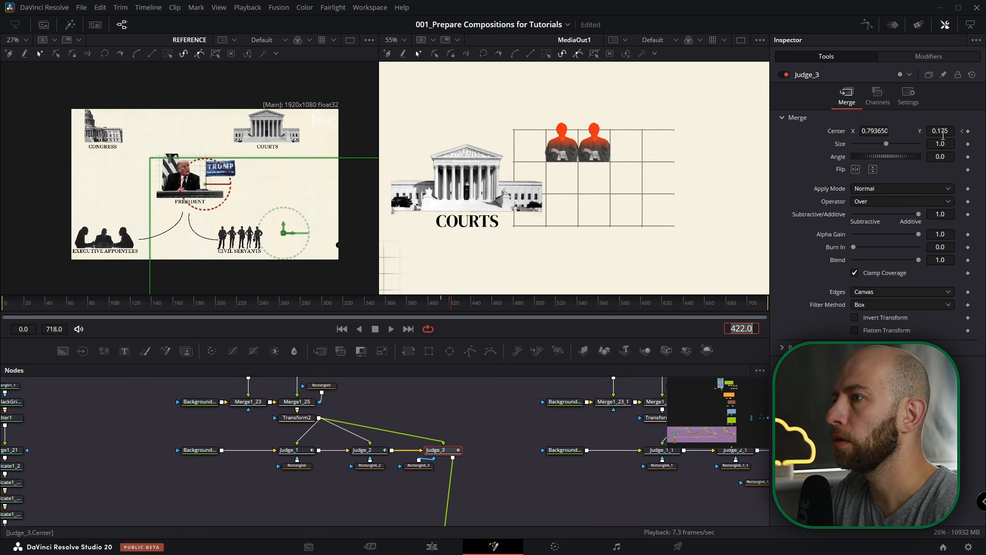
click(942, 133)
text(.5)
key(Tab)
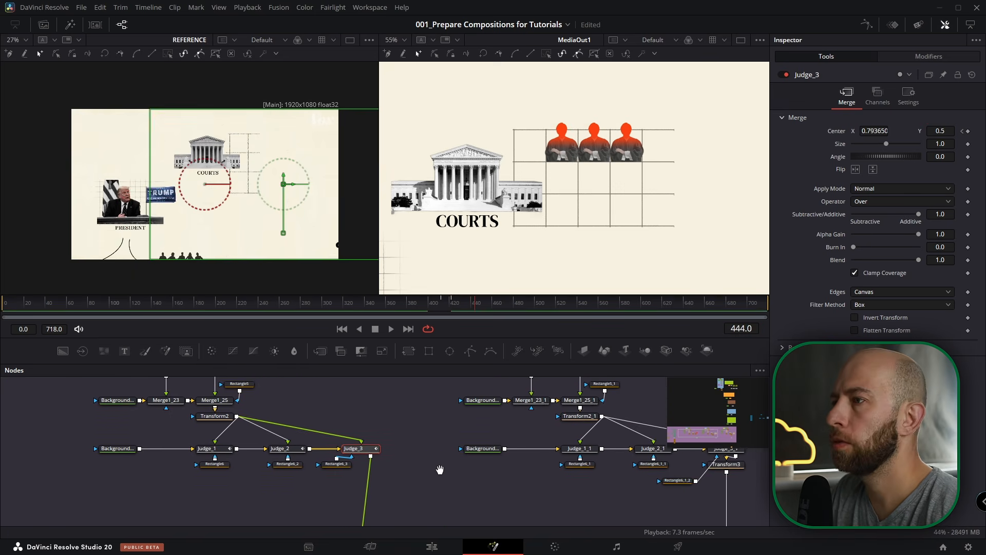
- Rename the second row's merges Judge_1_1, Judge_2_1 and Judge_3_1 as Judge4, Judge_5 and Judge_6
drag(440, 469, 411, 467)
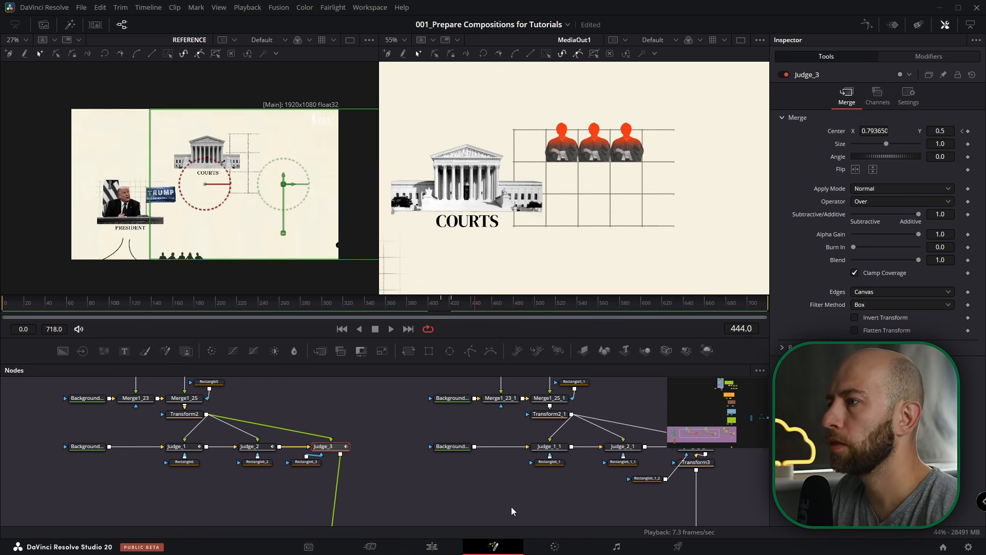
scroll(494, 496, up, 2)
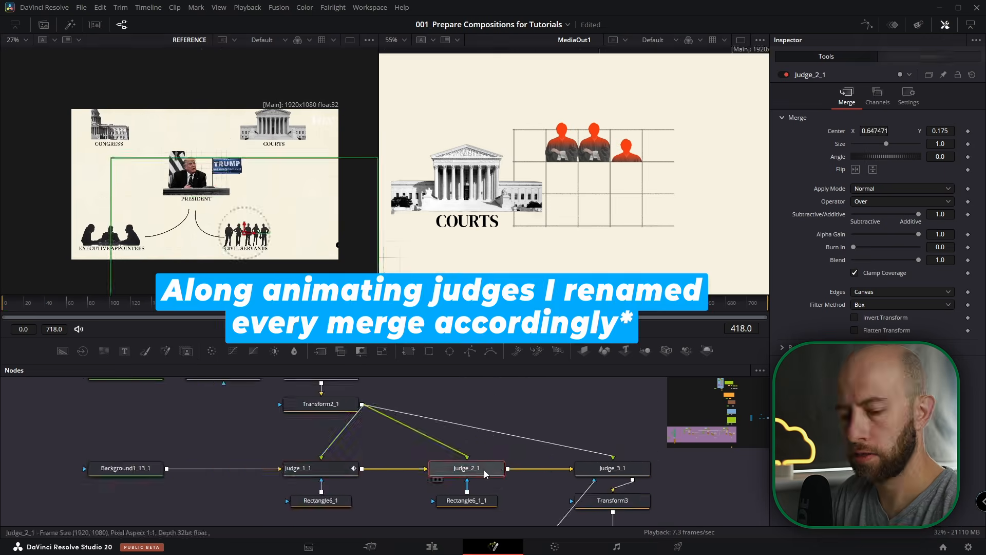
key(F2)
text(Judge_5)
key(Return)
click(316, 469)
key(F2)
text(Judge3)
key(Return)
key(F2)
click(555, 475)
key(F2)
text(Judge_6)
key(Return)
- Keyframe Judge4's Center at frame 418 and set its Size to 1 at frame 428
click(264, 476)
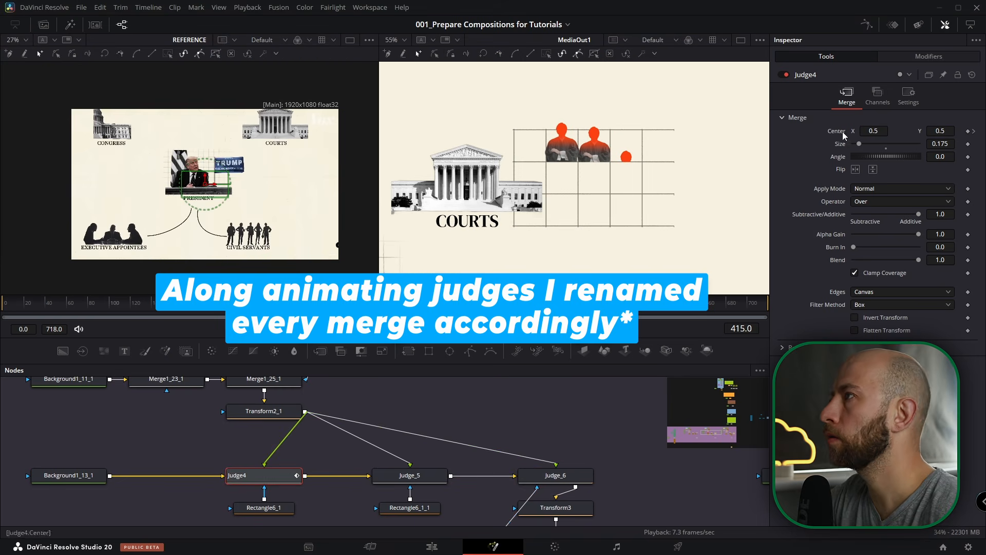
click(968, 131)
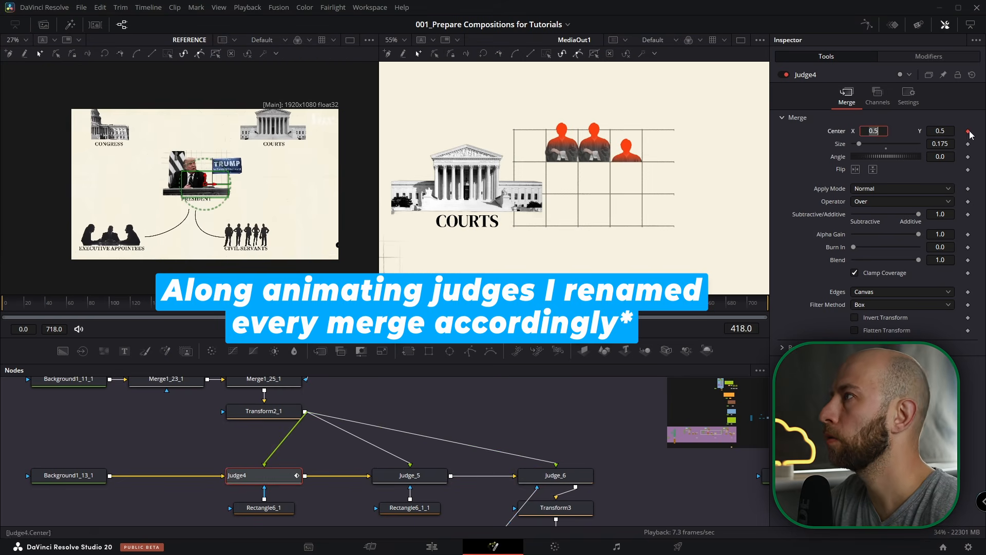
double_click(742, 329)
text(428)
key(Return)
double_click(940, 144)
text(1)
key(Return)
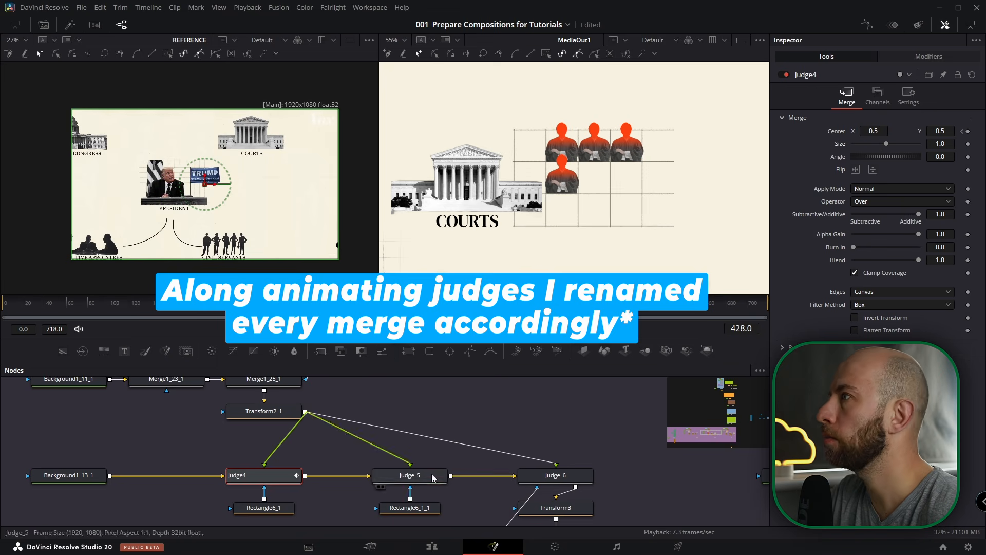
- Animate the remaining judge merges through Judge_9 to rise to Center Y 0.5, and review the filled grid
click(962, 131)
drag(940, 131, 771, 131)
text(5)
key(Tab)
double_click(741, 329)
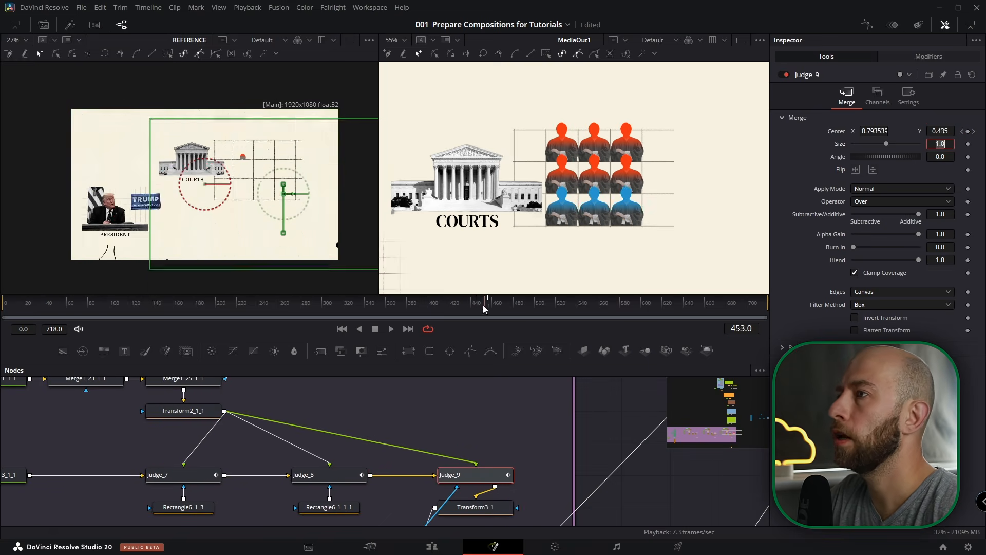
drag(483, 304, 561, 305)
- Go to the Underlay_COURTS bookmark and show Merge1_9 in the first viewer
scroll(484, 478, down, 3)
drag(509, 486, 443, 444)
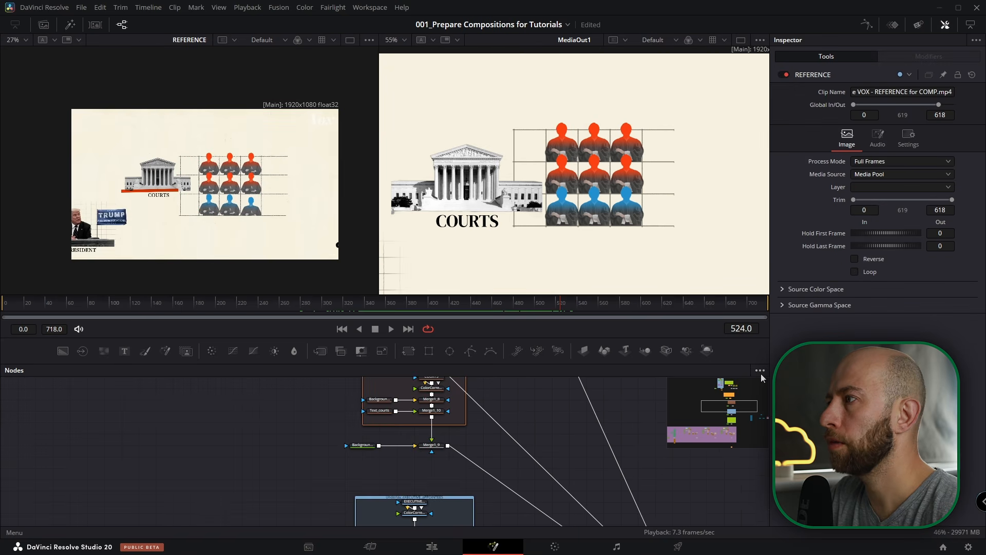
click(760, 371)
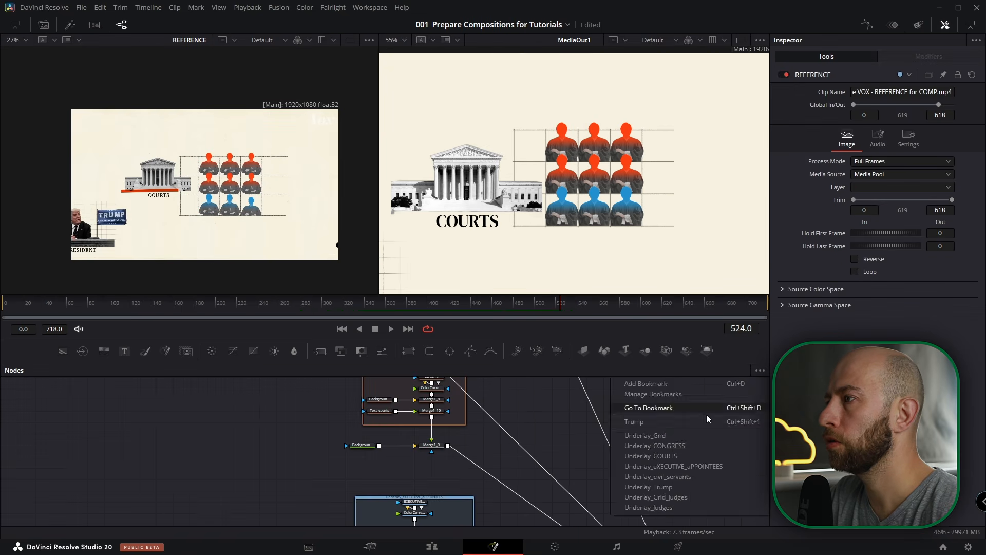
click(666, 457)
click(364, 475)
key(1)
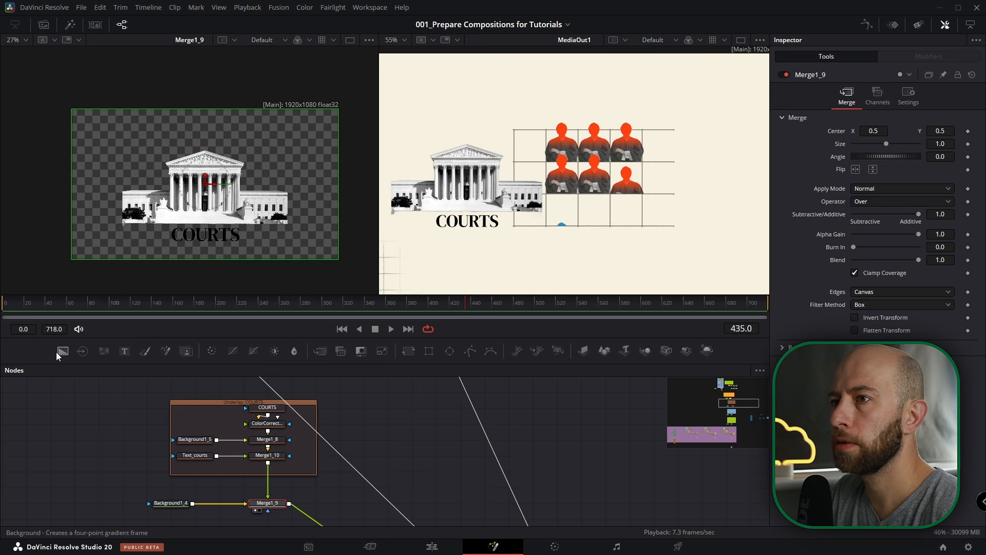
- Merge another background after Merge1_9, and make Background1_4 solid red with a Polygon mask
click(56, 353)
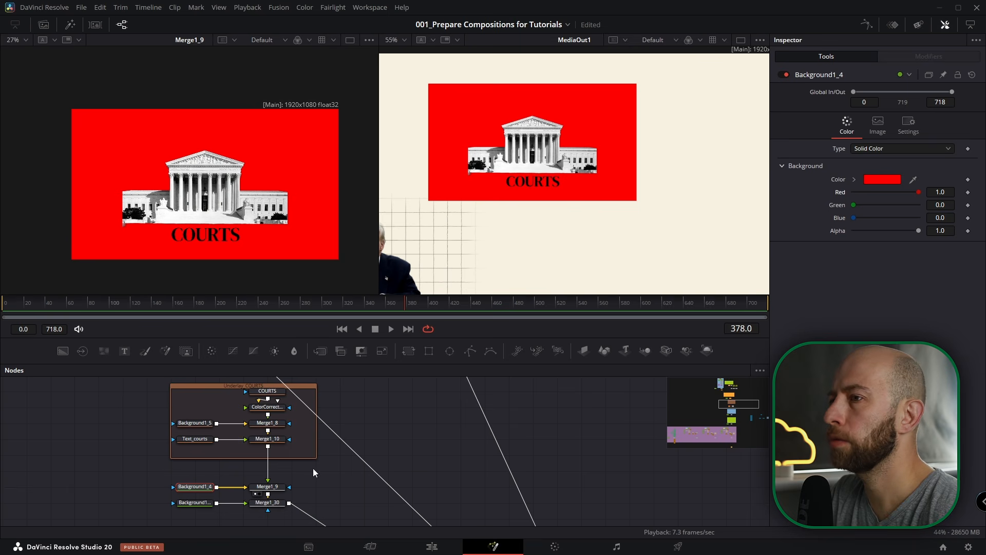
drag(202, 493, 153, 494)
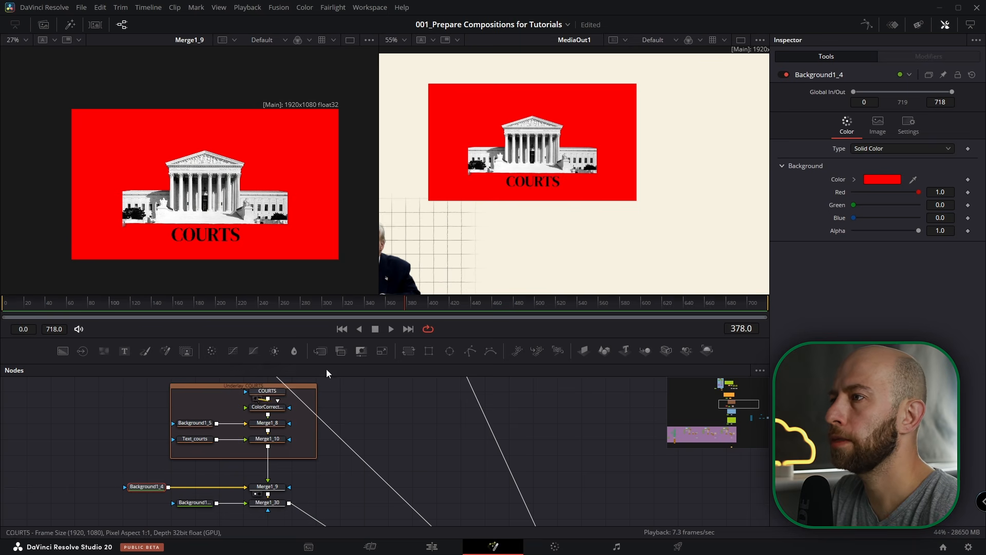
click(469, 351)
- Show Merge1_9 in the second viewer and REFERENCE in the first, and move to frame 546 to examine the courts underline
click(267, 487)
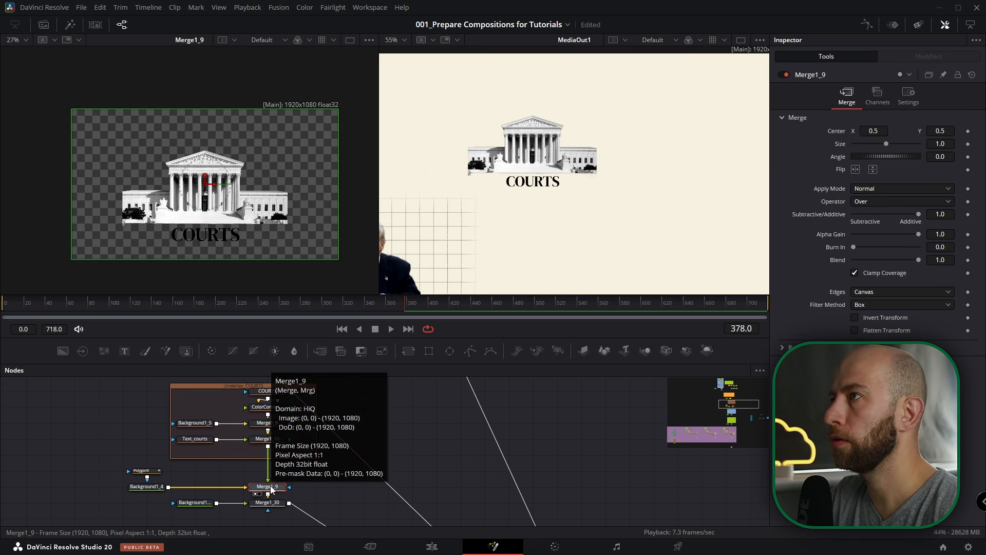
key(2)
click(760, 417)
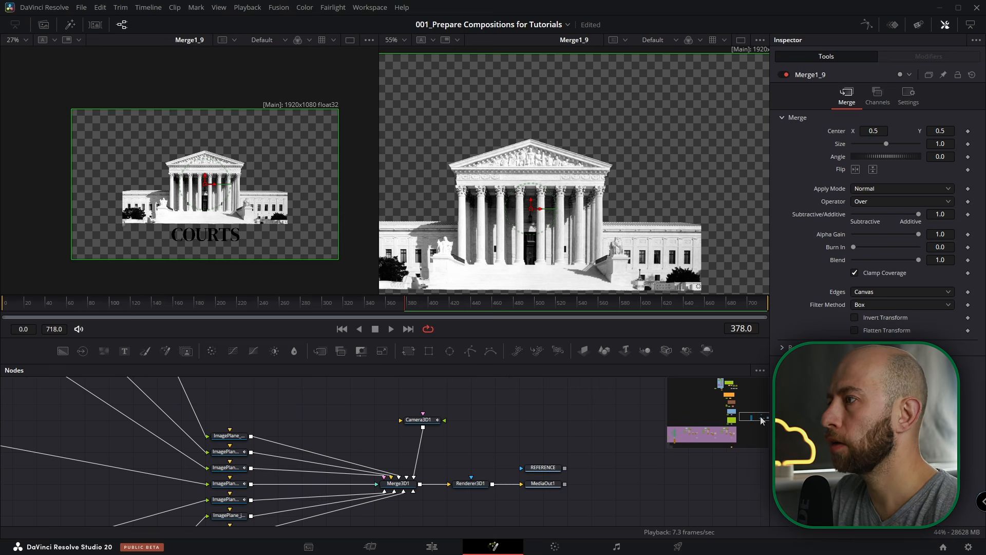
click(552, 471)
key(1)
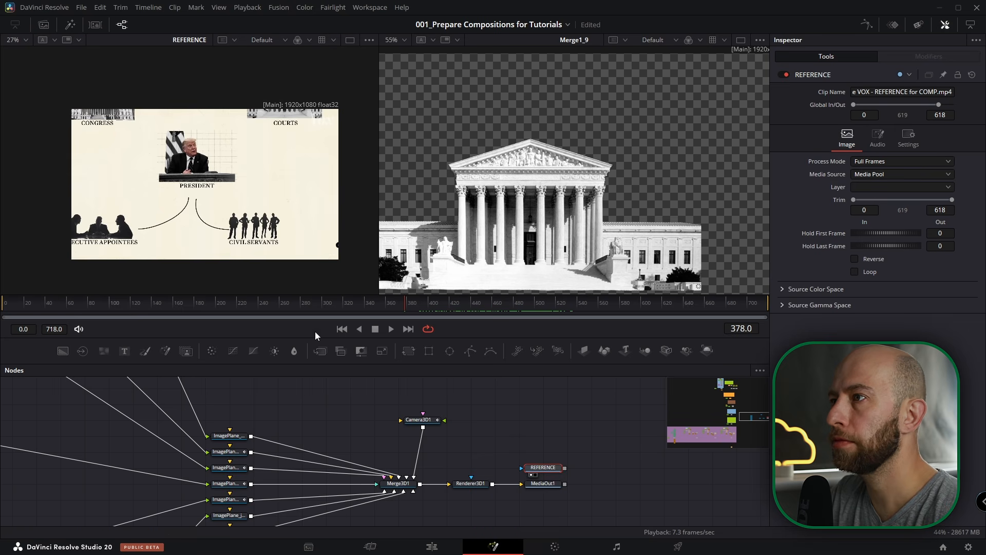
click(431, 306)
drag(431, 306, 584, 301)
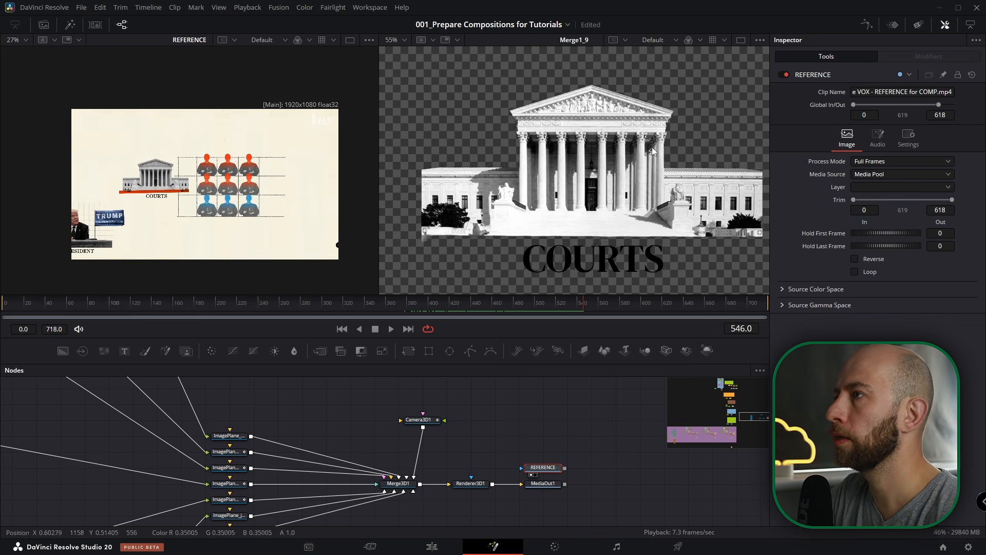
- Draw Polygon5 as a straight horizontal line under the courts building, turn off Solid, and set Border Width to 0.0153 with the Flat style
drag(652, 152, 635, 138)
click(760, 370)
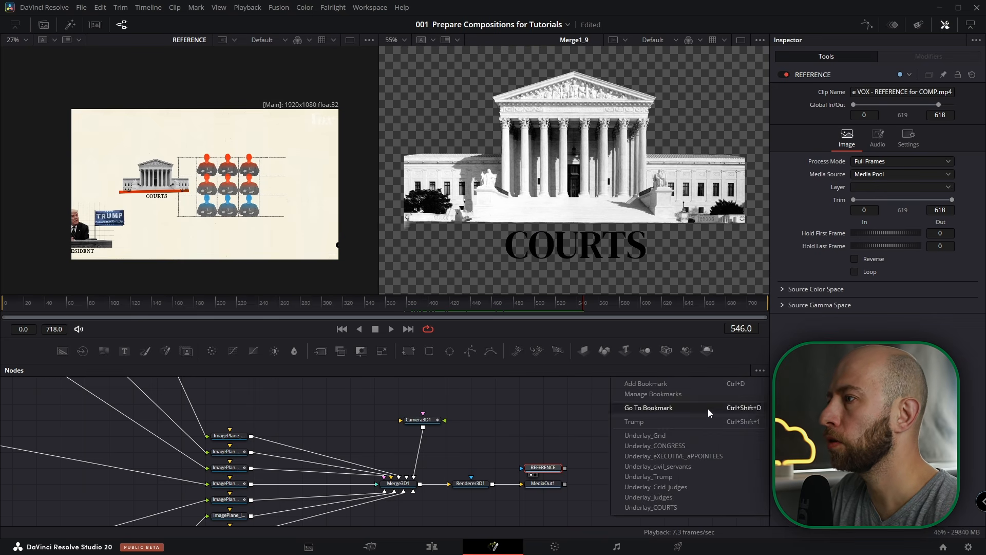
click(719, 456)
scroll(426, 481, down, 1)
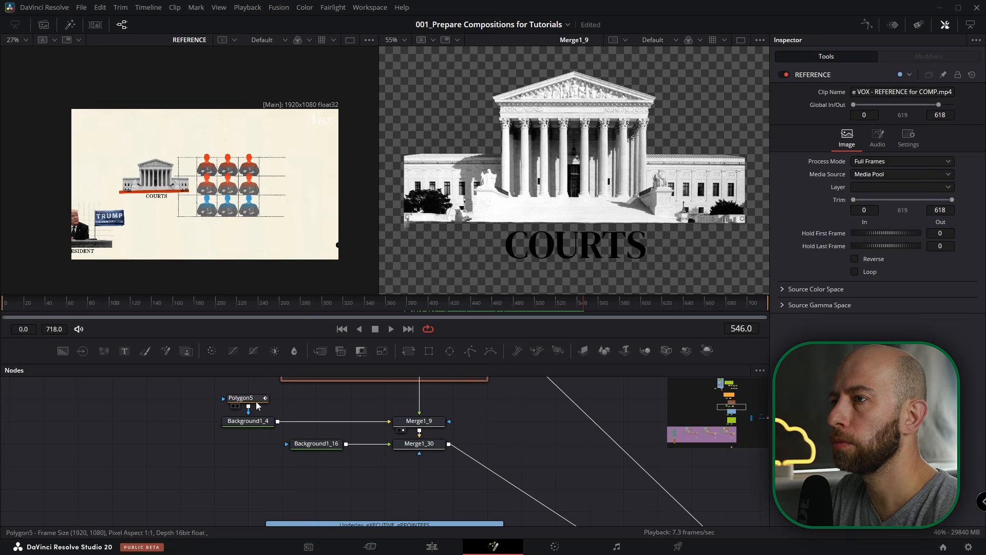
click(254, 400)
scroll(625, 243, down, 2)
click(449, 229)
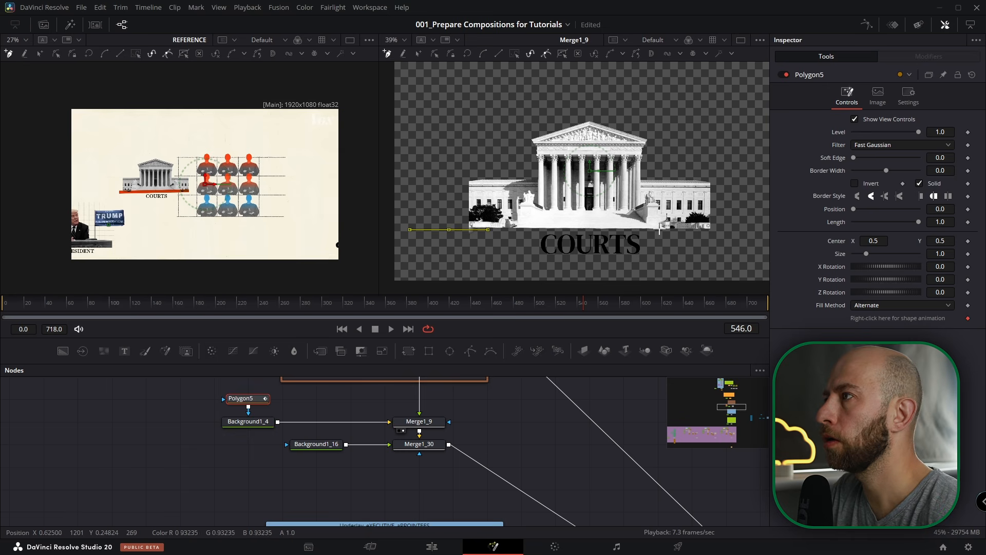
click(728, 229)
click(920, 183)
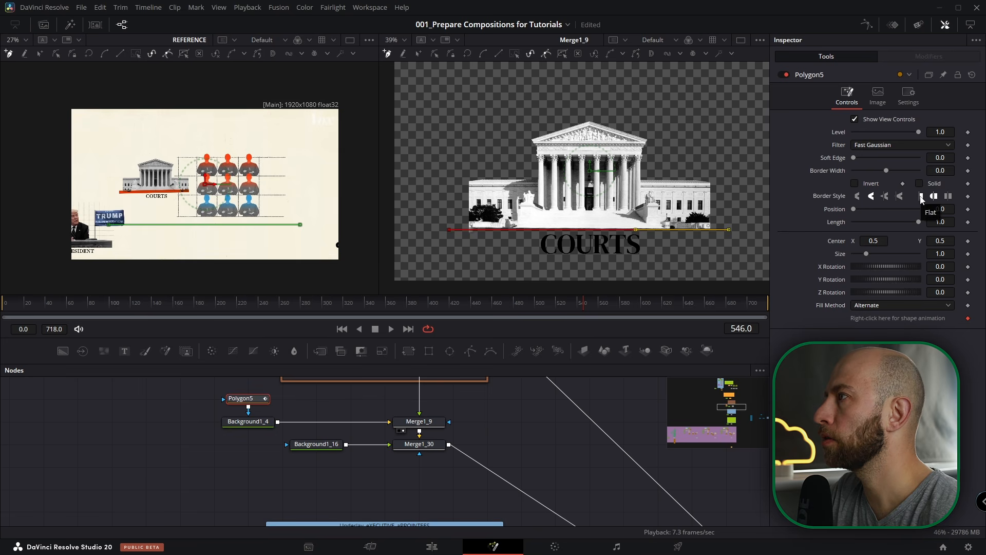
drag(940, 171, 943, 171)
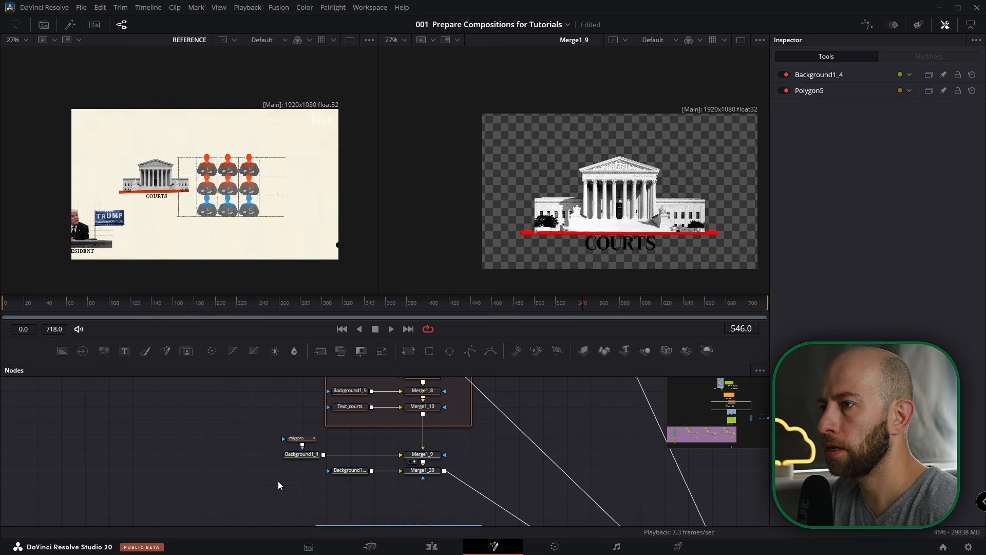
- Move Merge1_9 with Background1_4 and Polygon5 after Merge1_30, reconnect Merge1_10 to Merge1_30, and compare the underline with the reference
drag(278, 485, 517, 466)
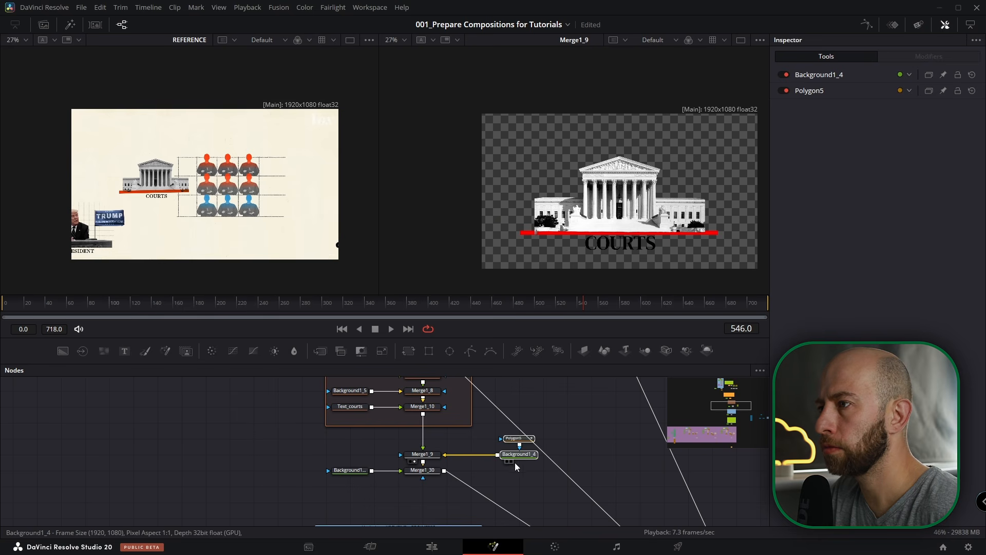
drag(421, 456, 436, 508)
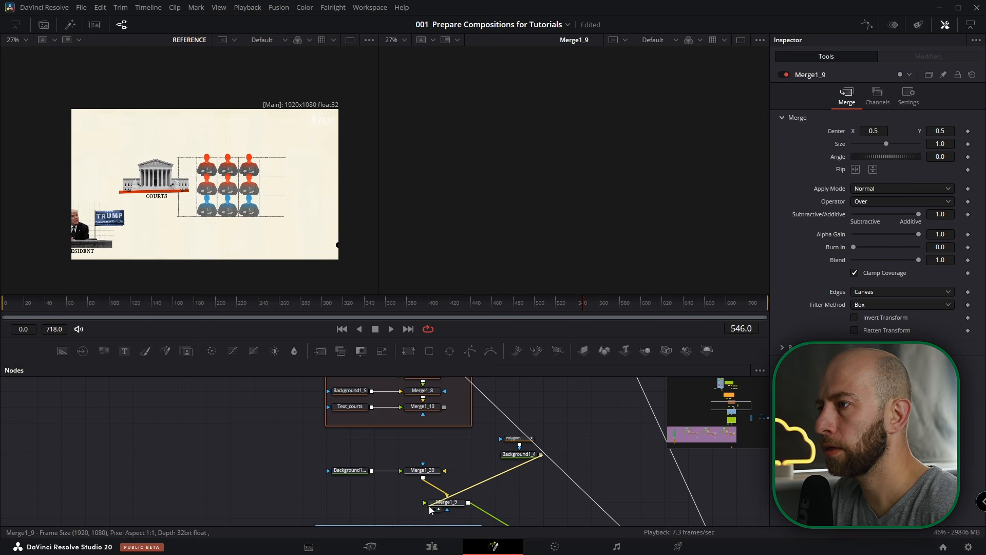
drag(443, 408, 441, 471)
scroll(697, 231, up, 2)
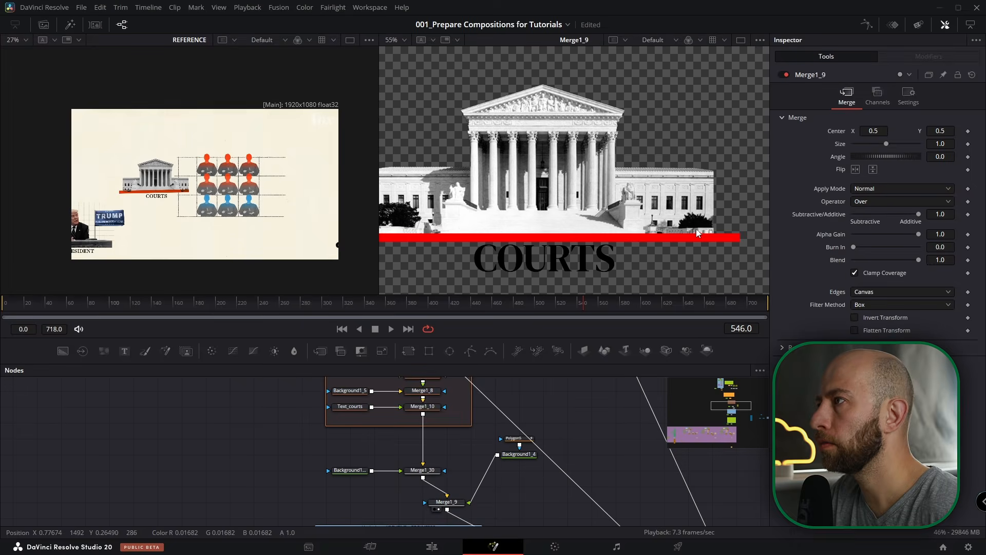
scroll(697, 231, up, 2)
scroll(697, 234, down, 3)
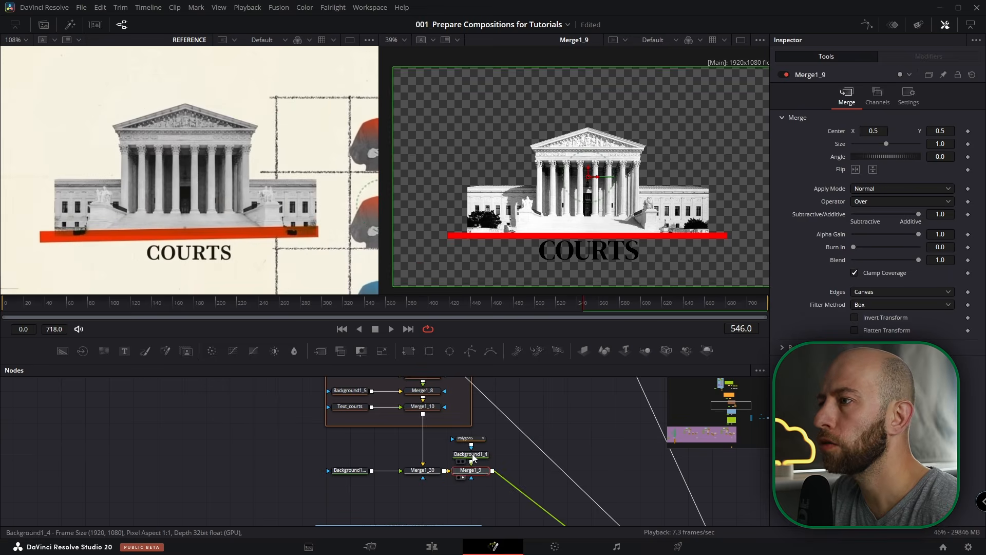
- Sample Background1_4's color from the reference underline, and show MediaOut1 fitted in the second viewer
click(473, 456)
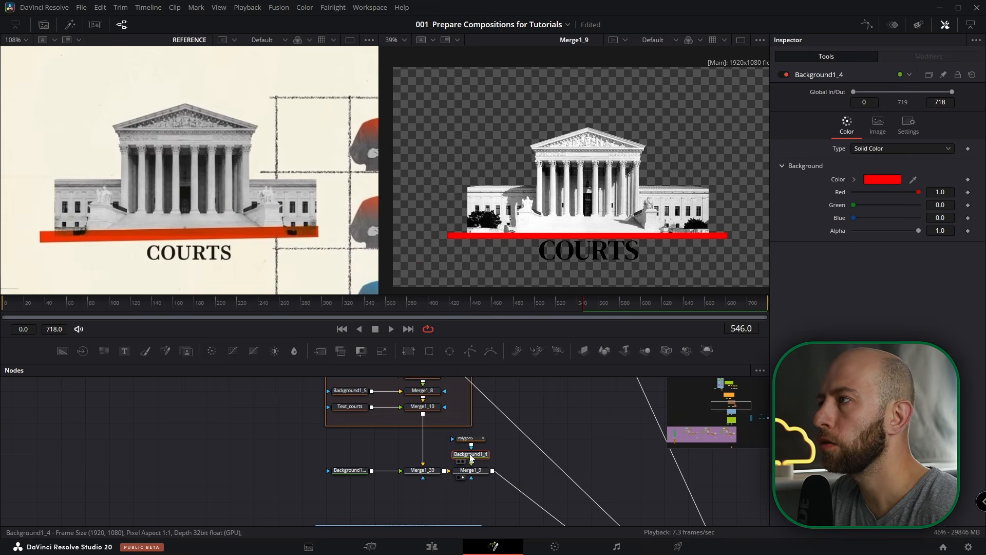
drag(914, 179, 212, 232)
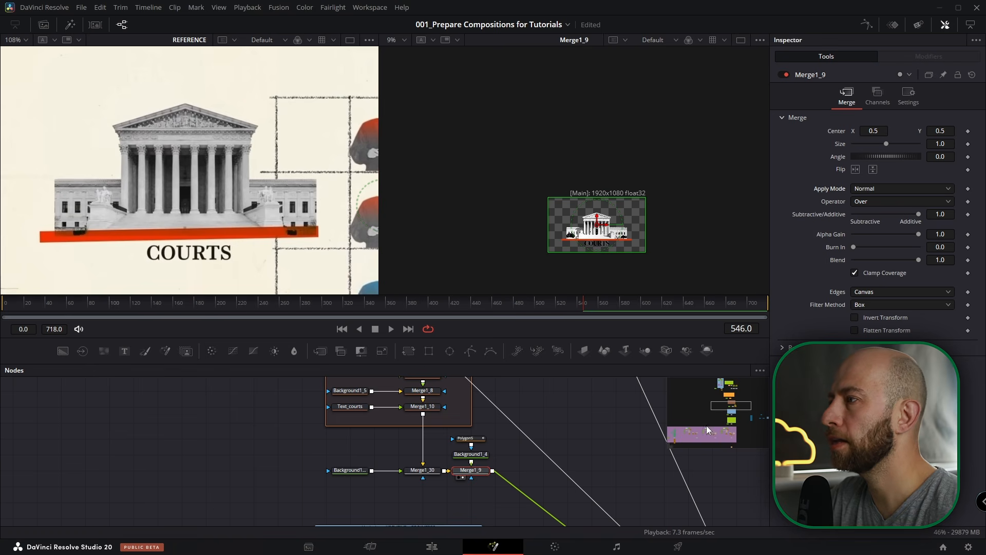
click(764, 417)
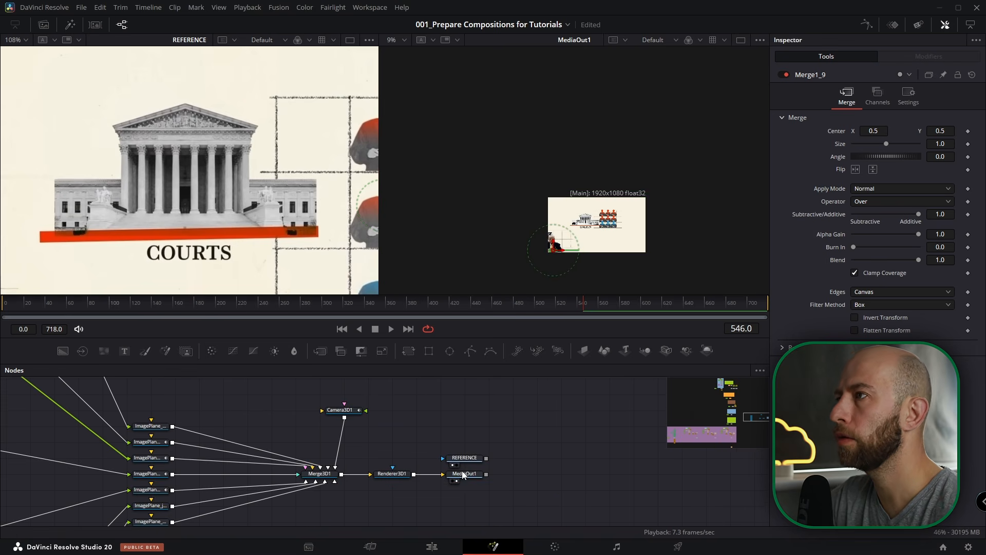
key(ctrl+f)
scroll(652, 189, down, 1)
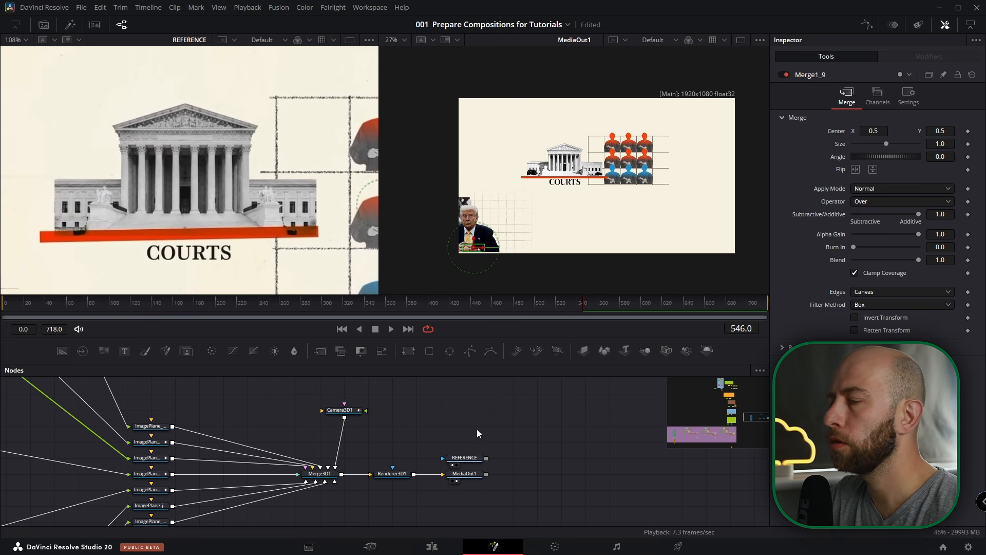
- Return to the Underlay_COURTS bookmark and keyframe Polygon5's Length from 0.0 at frame 498 to 0.937 at frame 546
right_click(726, 380)
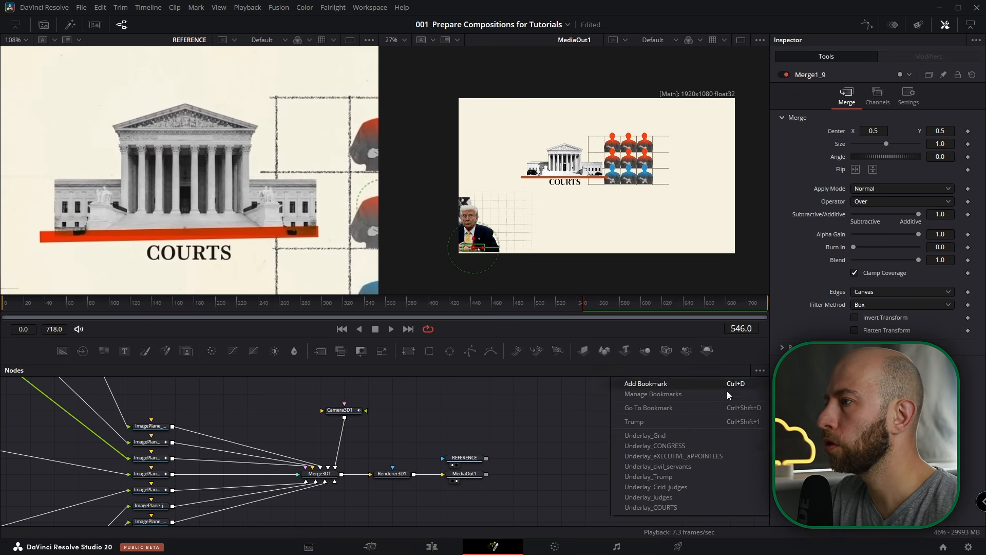
click(668, 507)
click(444, 443)
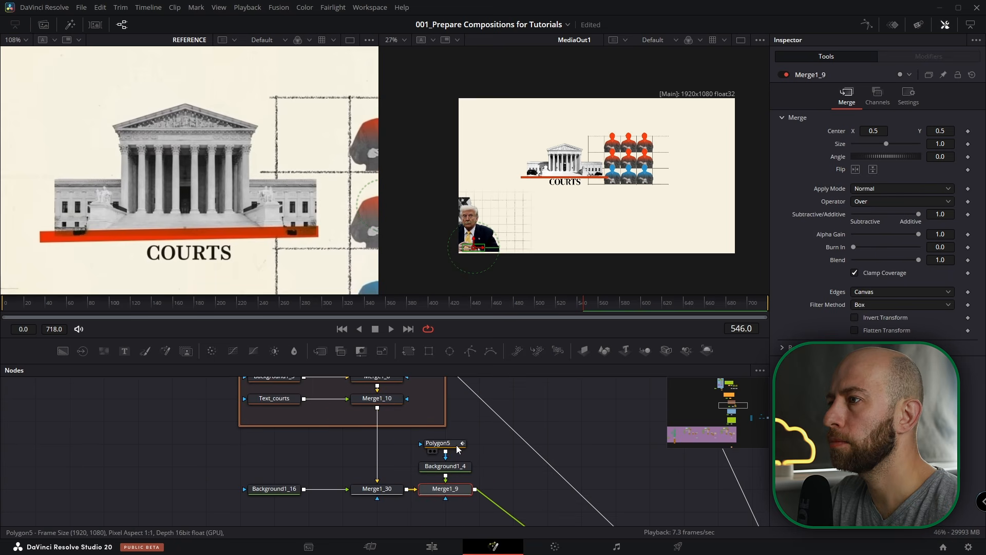
drag(579, 303, 533, 291)
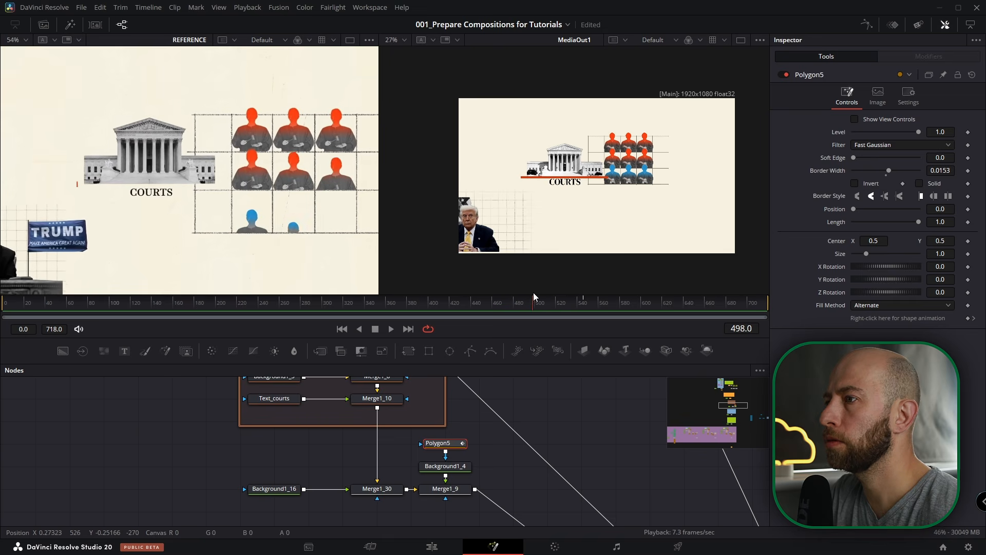
drag(917, 224, 863, 223)
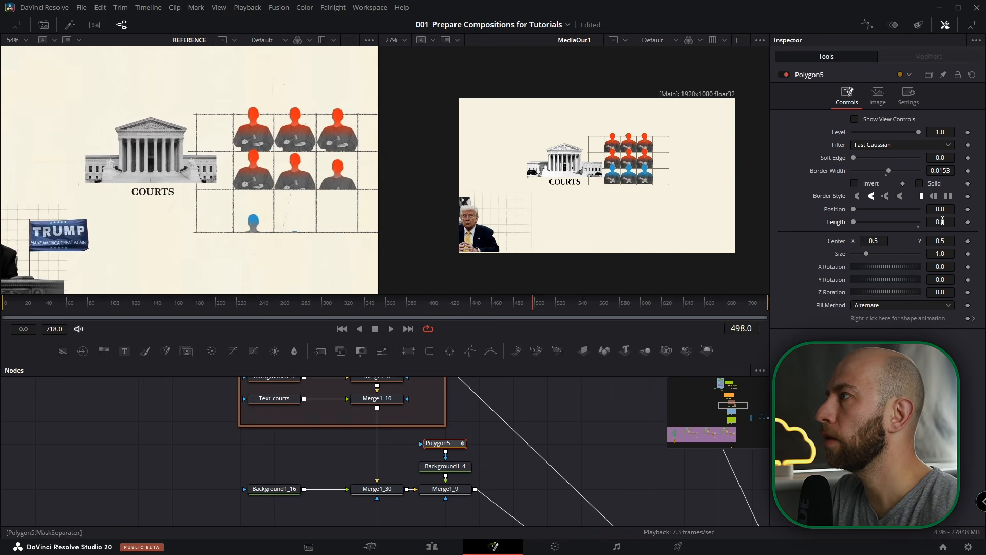
drag(551, 302, 598, 304)
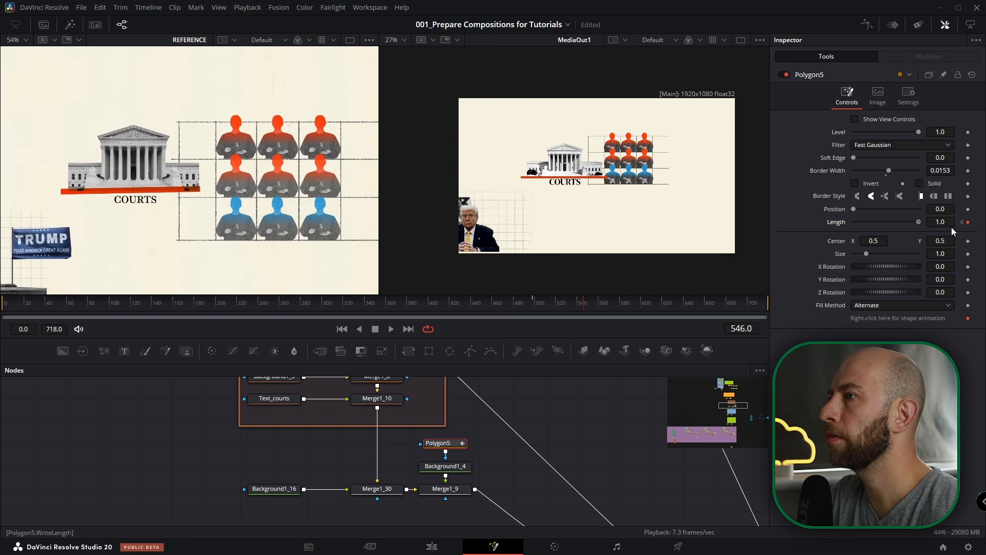
- Open the Spline editor for Camera3D1 with its X, Y and Z Offset curves enabled and fitted to view
scroll(505, 446, down, 6)
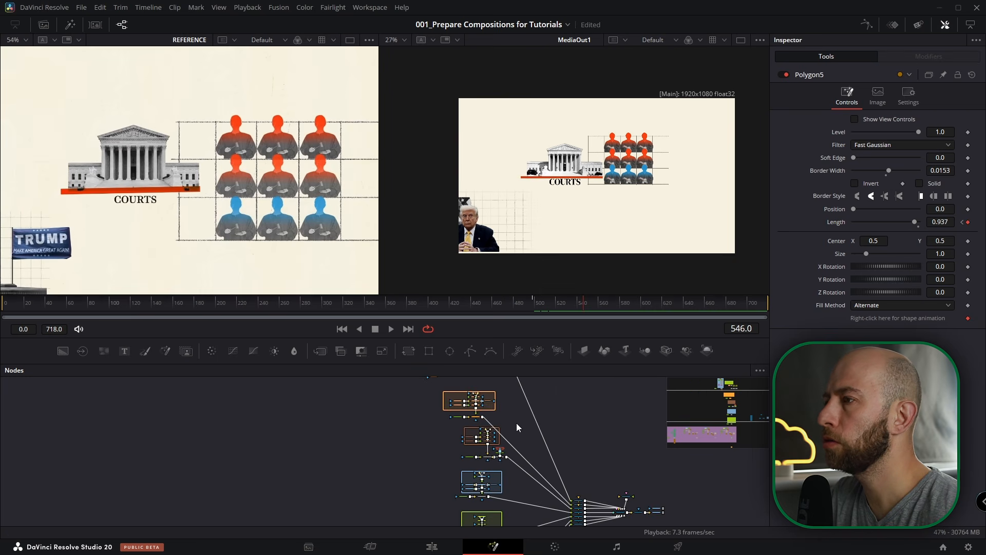
drag(480, 401, 395, 484)
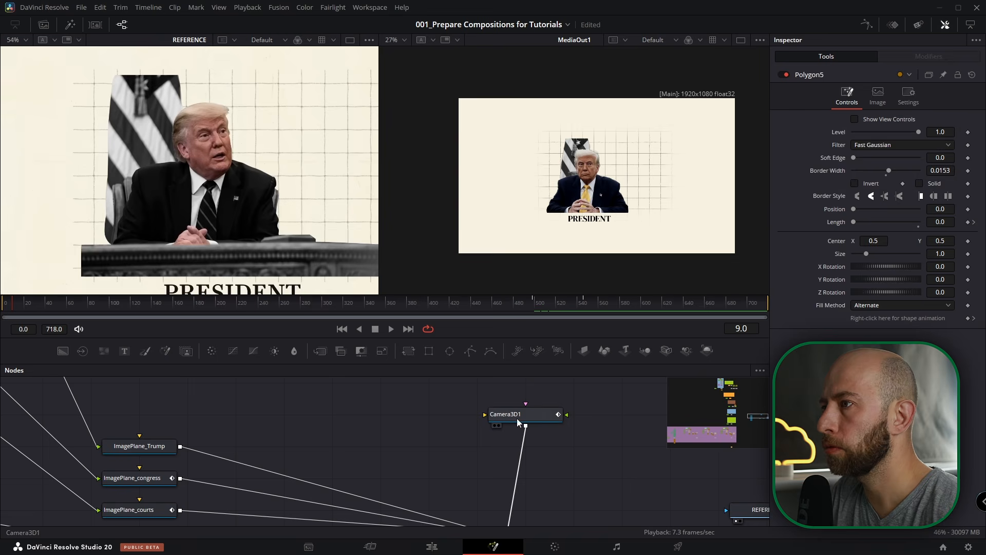
click(515, 418)
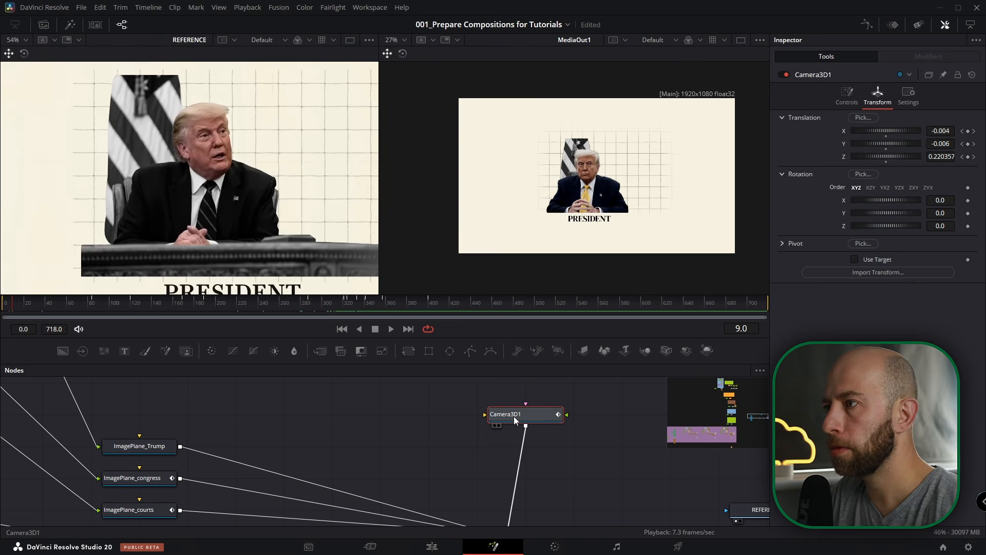
click(866, 26)
click(22, 398)
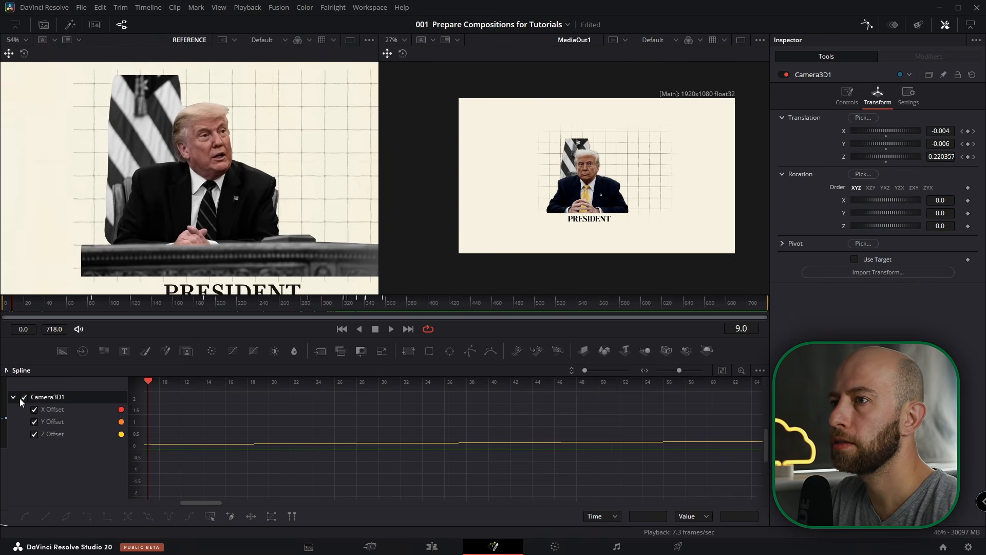
click(722, 370)
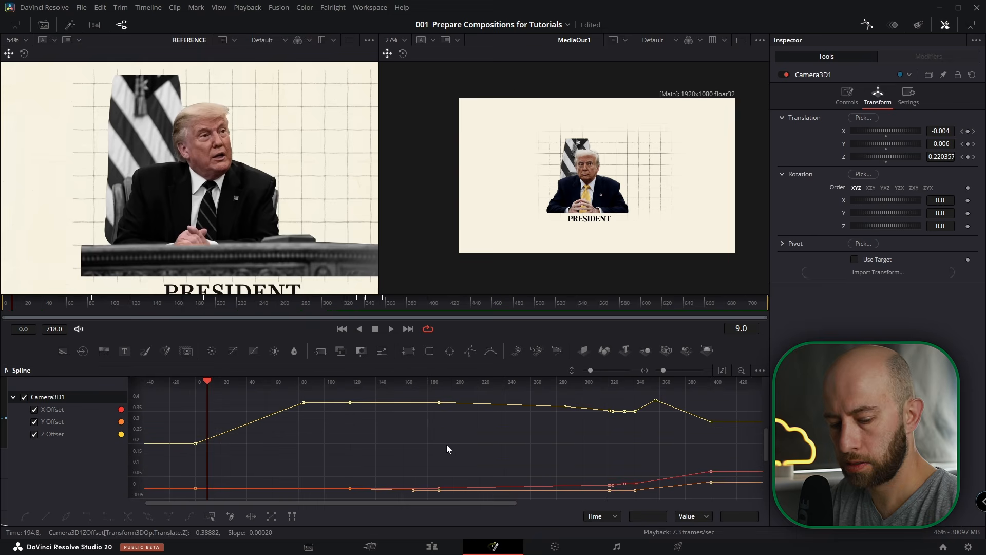
- Flatten all of Camera3D1's keyframes, raise their Ease In to about 83, and close the Spline editor
key(ctrl+a)
key(f)
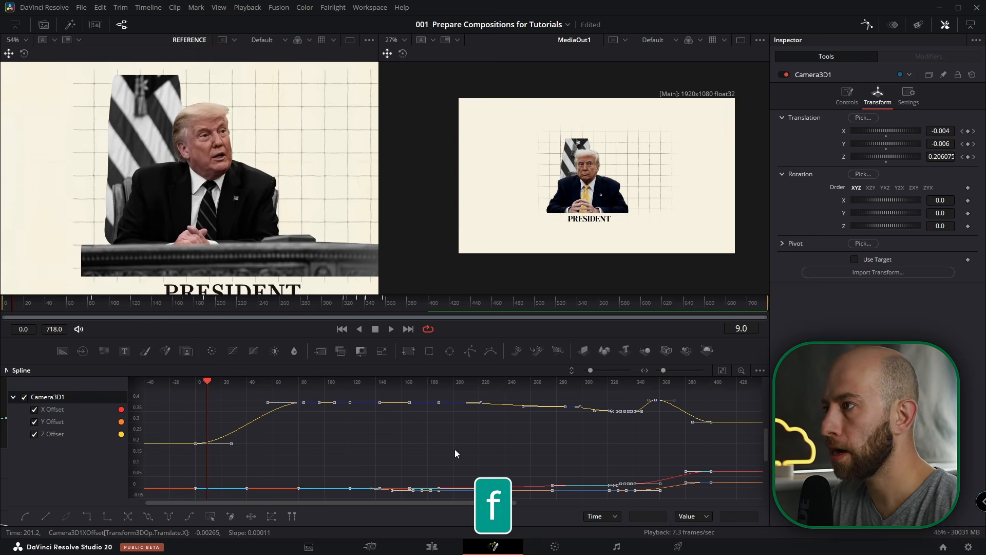
key(t)
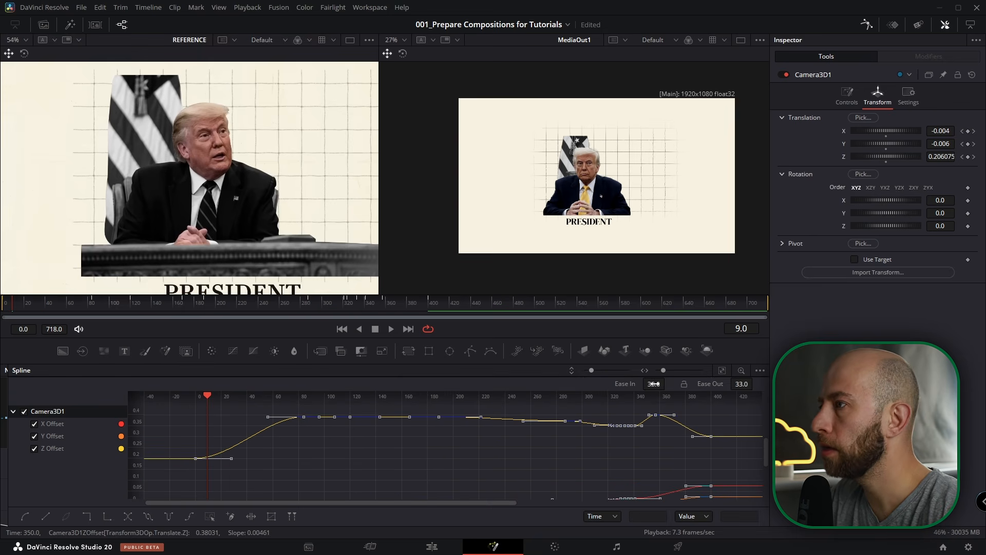
drag(654, 383, 670, 384)
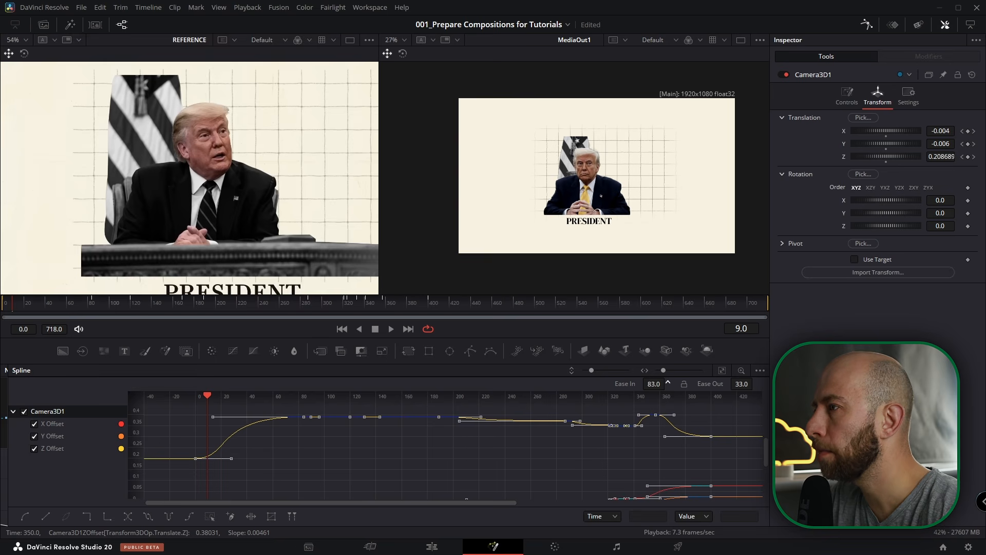
drag(667, 382, 671, 383)
click(868, 24)
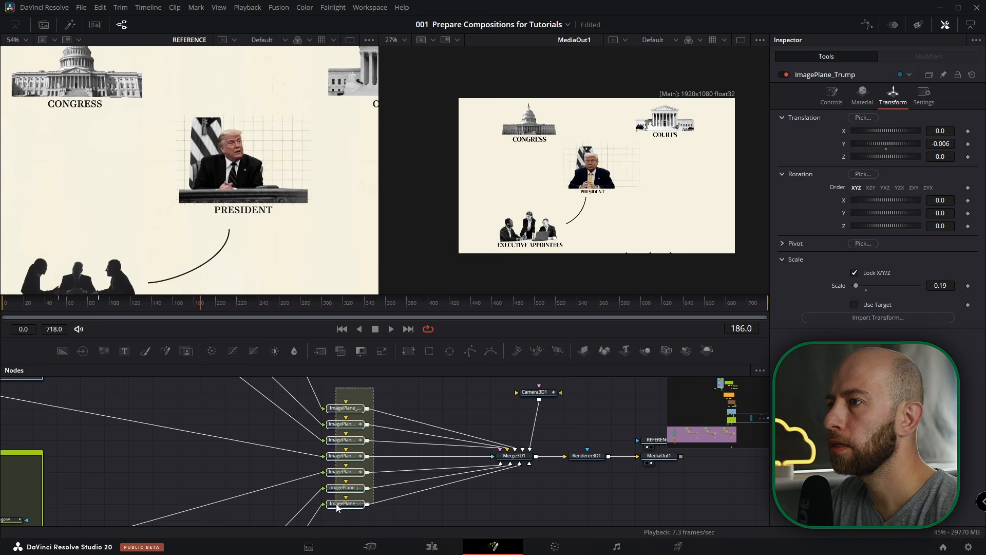
- Select all the image planes and add the line masks Polygon_line_2 and Polygon5_1 to the selection
drag(183, 304, 229, 309)
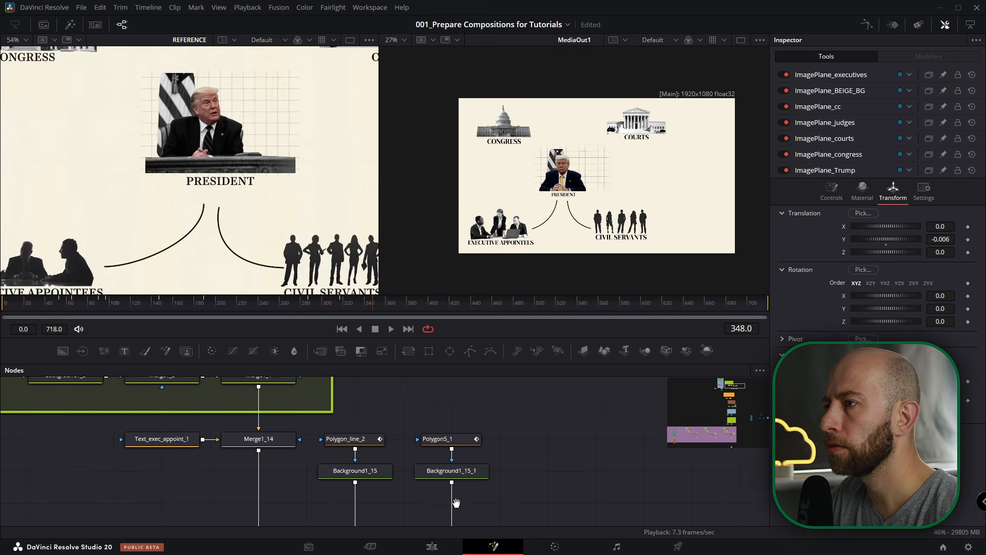
drag(456, 503, 465, 536)
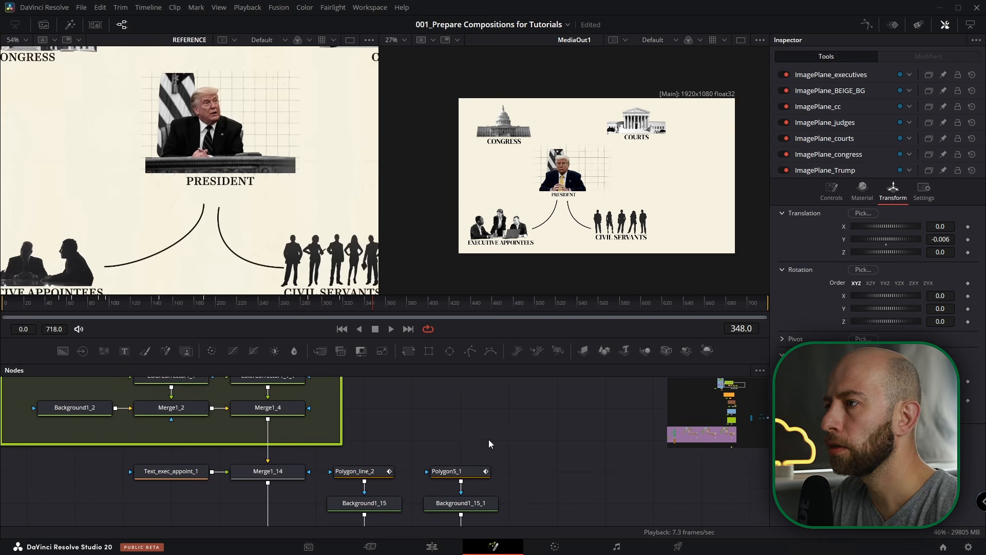
drag(539, 535, 334, 437)
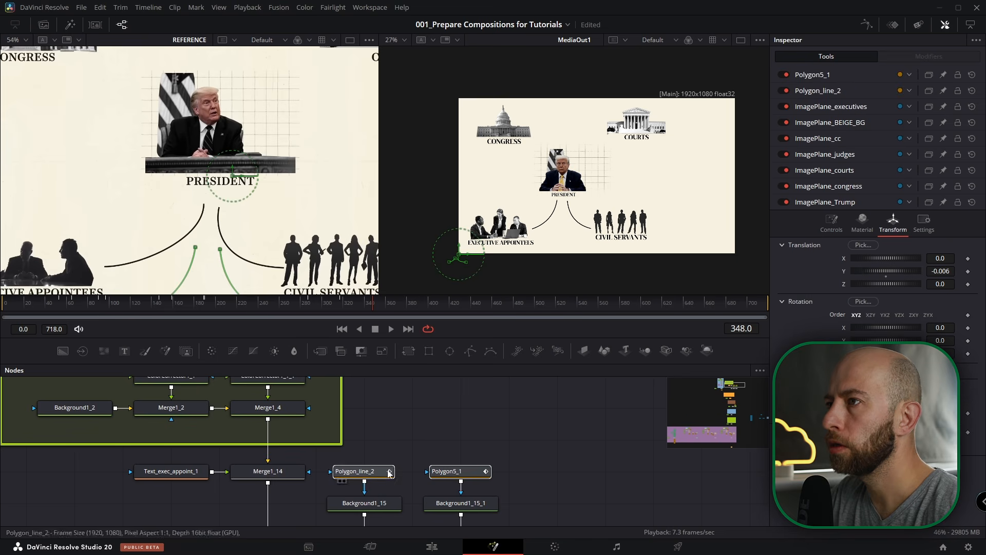
- Go to the Underlay_Judges bookmark and add the Rectangle4_1_1_1 mask to the node selection
scroll(456, 431, down, 7)
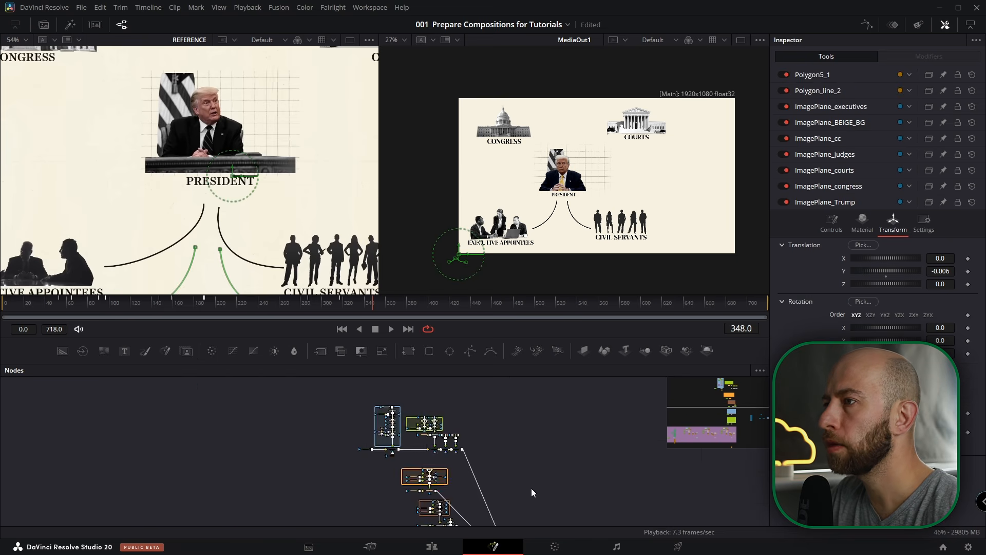
drag(532, 492, 302, 364)
drag(431, 302, 467, 298)
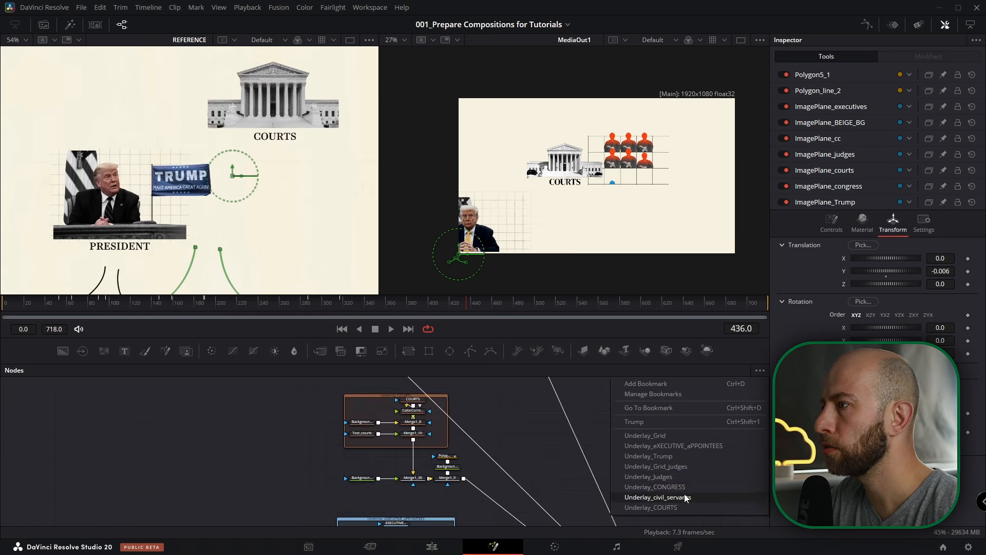
click(675, 478)
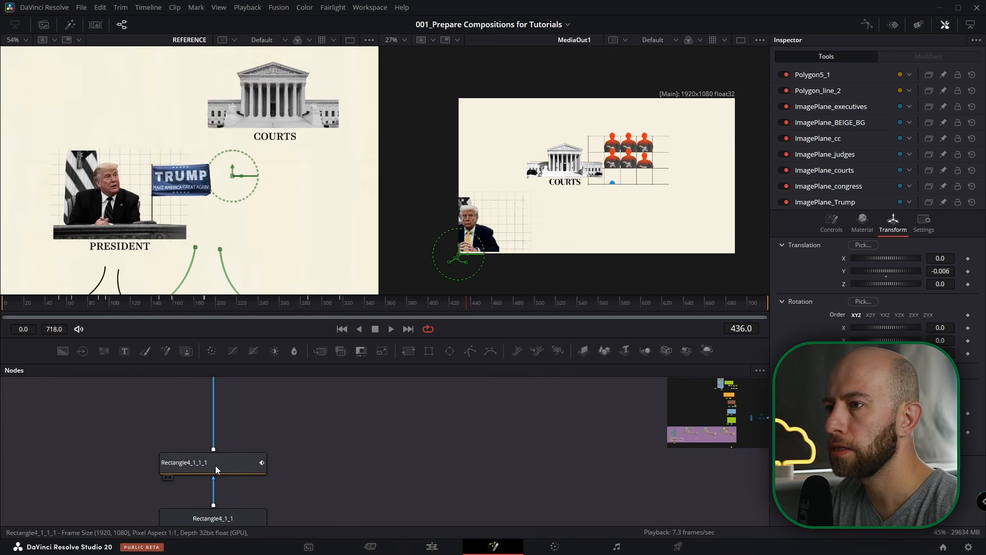
ctrl+click(215, 465)
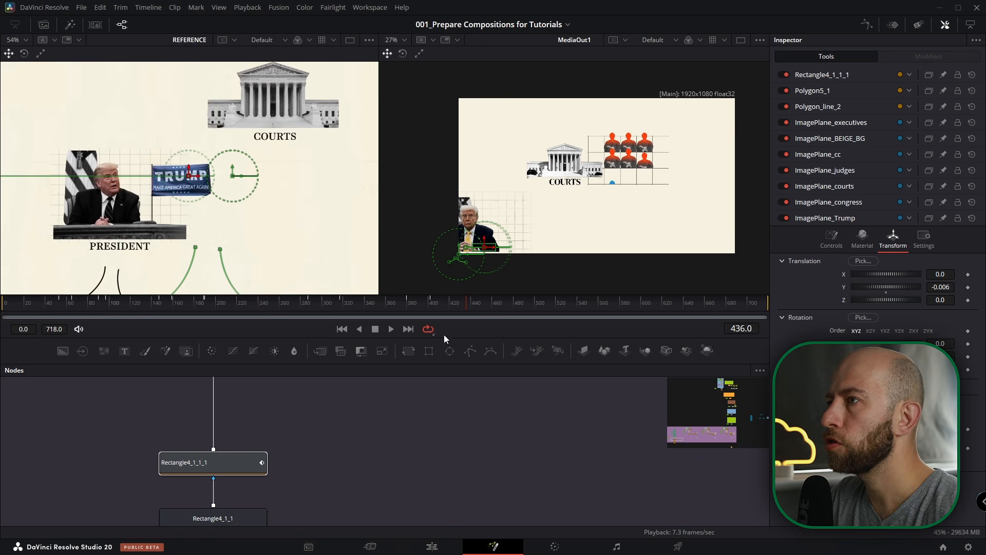
- Add the nine judge nodes, Judge_1 to Judge_9, to the node selection
scroll(358, 433, down, 8)
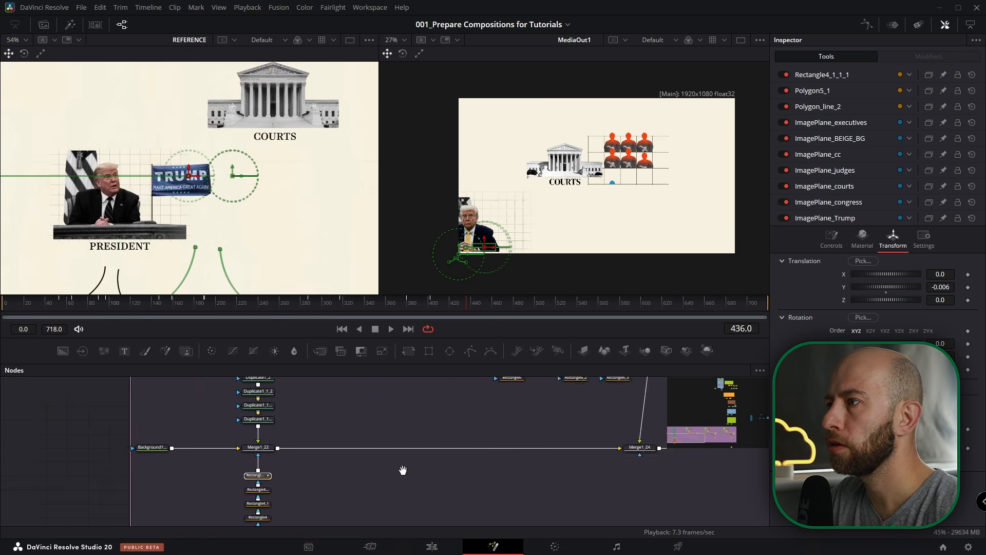
drag(462, 449, 359, 460)
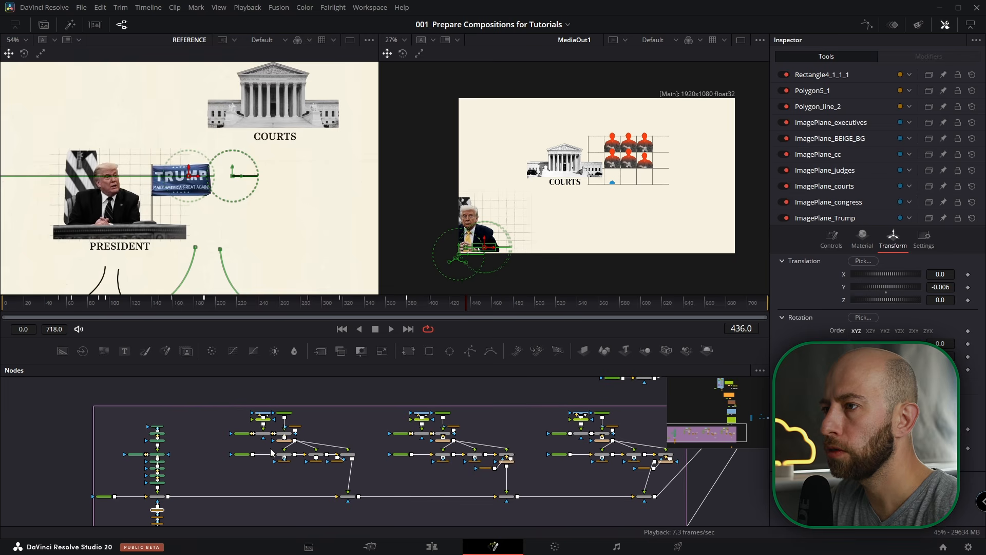
drag(352, 457, 353, 457)
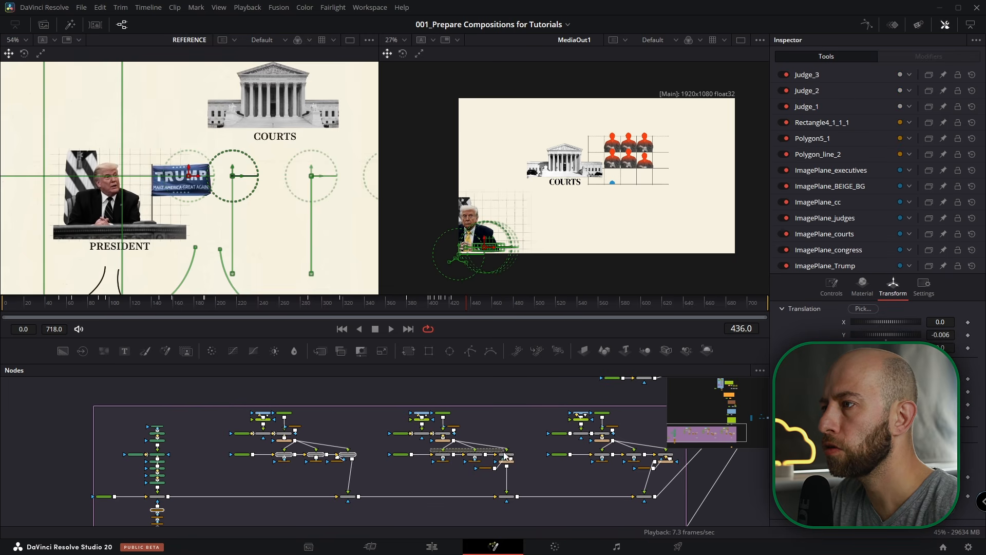
drag(512, 457, 513, 458)
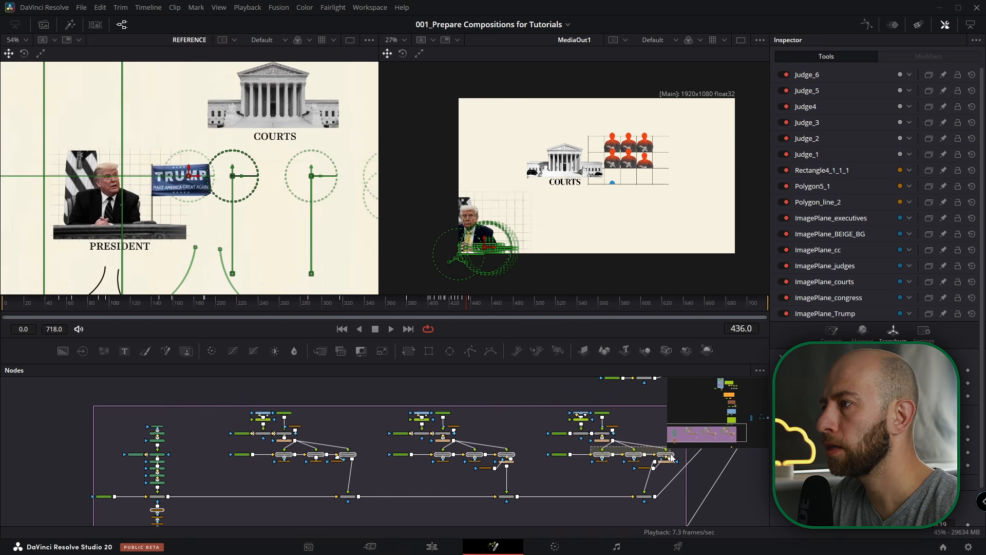
drag(672, 456, 672, 456)
- Add Polygon5 from the Underlay_COURTS bookmark to the selection and open the Spline editor for all selected nodes
click(557, 304)
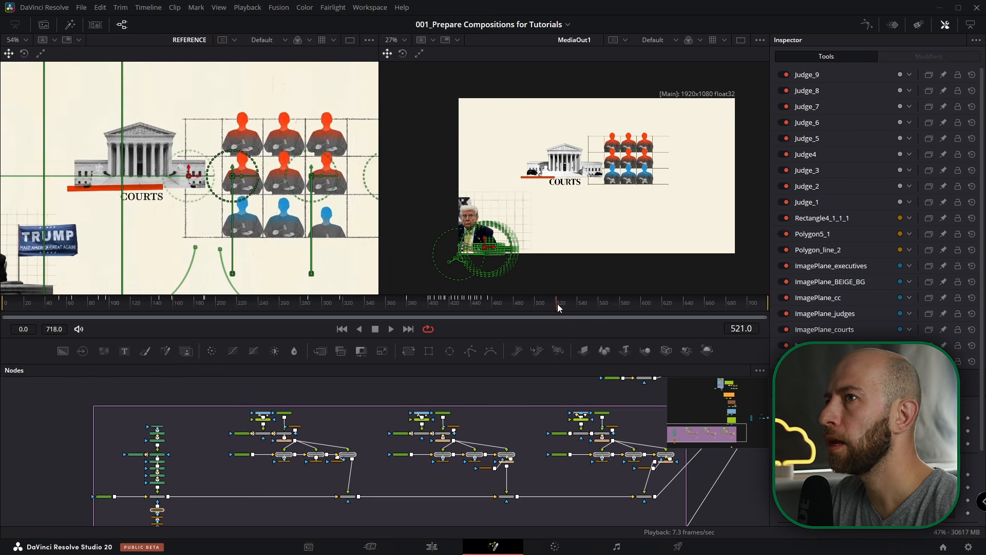
click(761, 372)
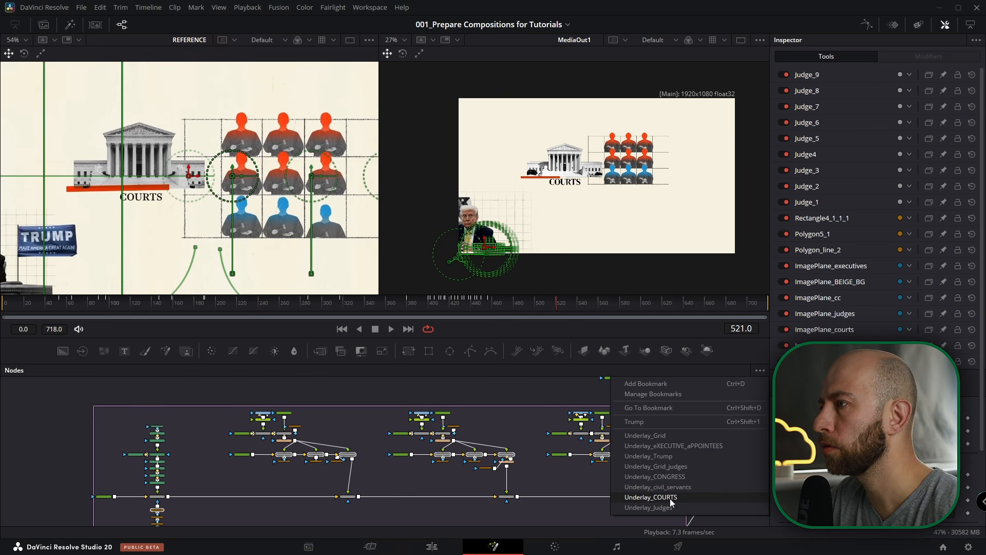
click(651, 497)
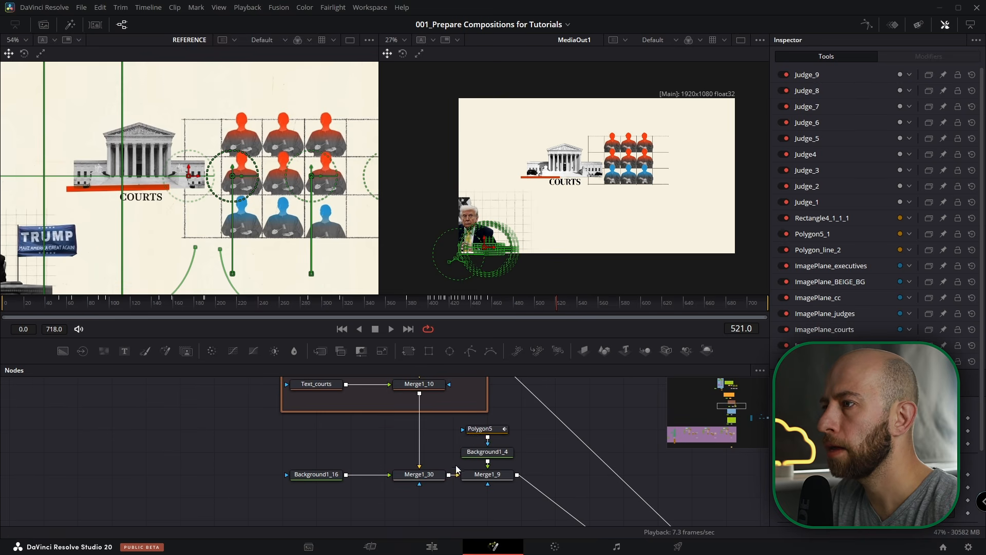
ctrl+click(492, 430)
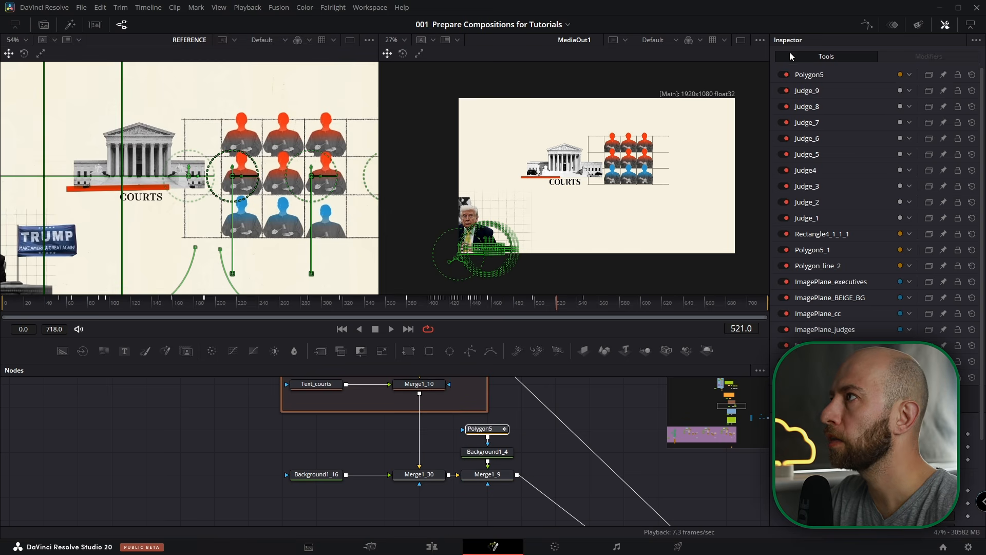
click(870, 24)
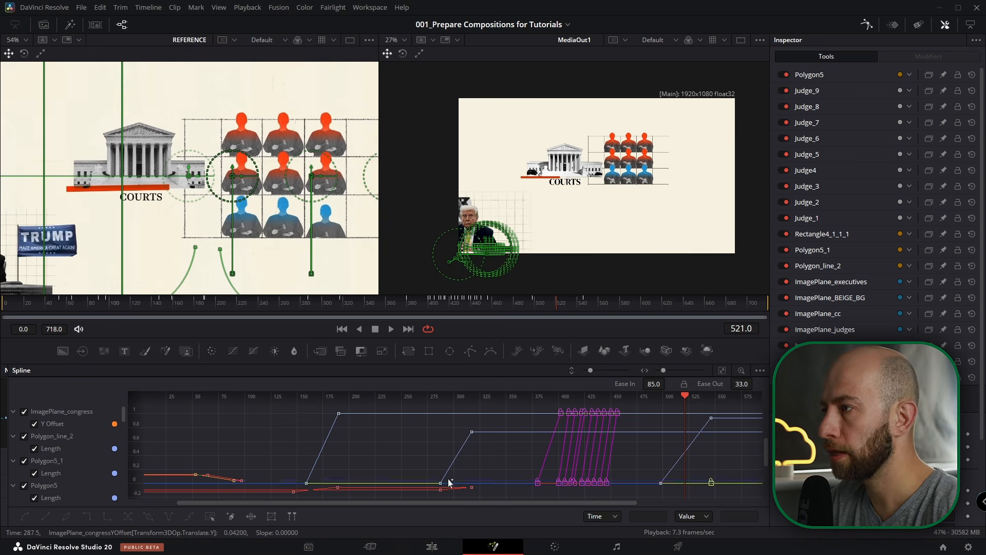
- Select all the animation keyframes, flatten them, raise their Ease In to 85, and close the Spline editor
click(214, 517)
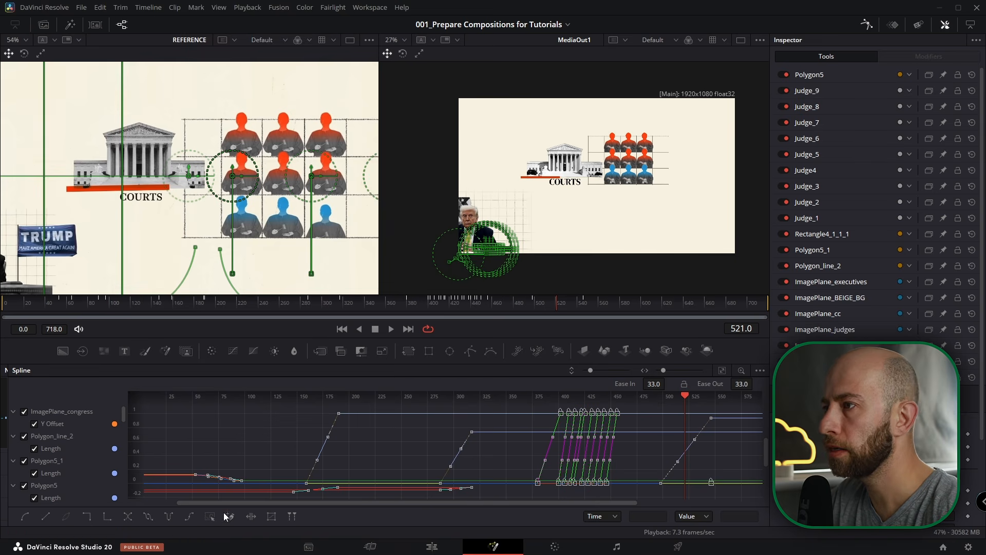
key(f)
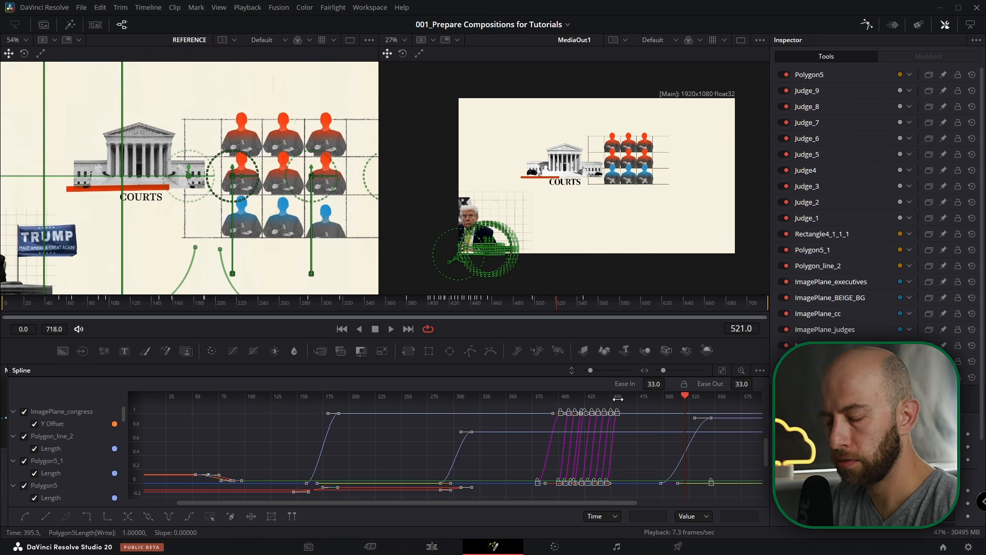
key(t)
key(t)
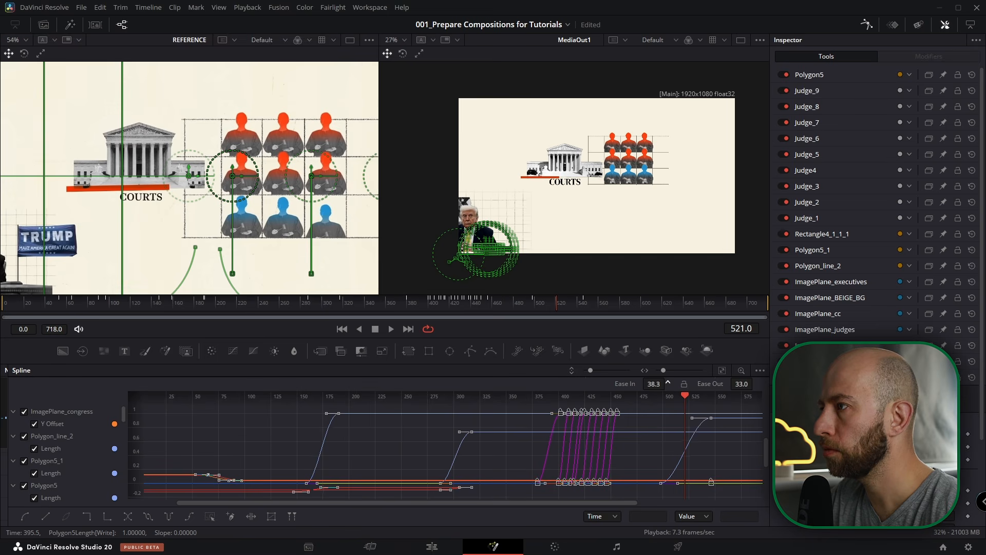
drag(667, 382, 668, 382)
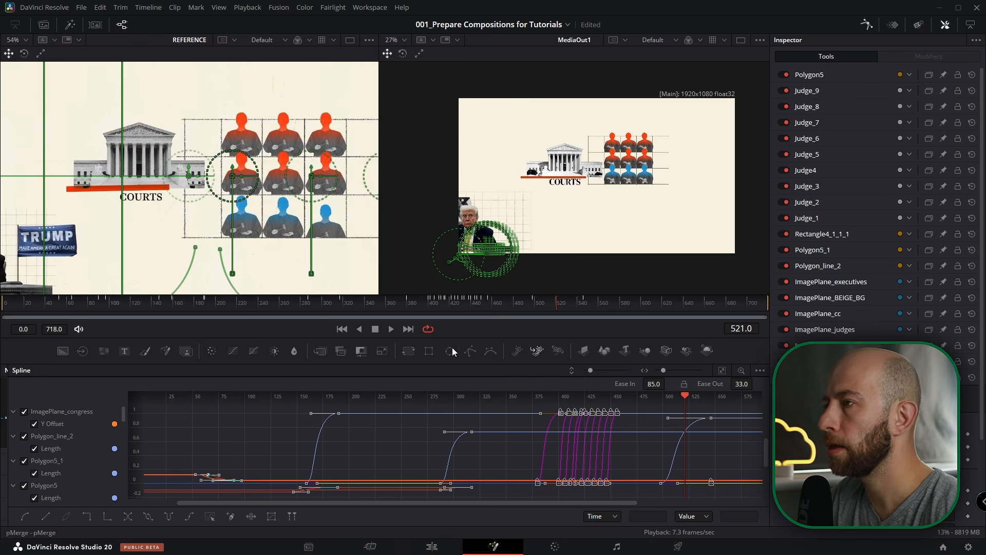
click(236, 304)
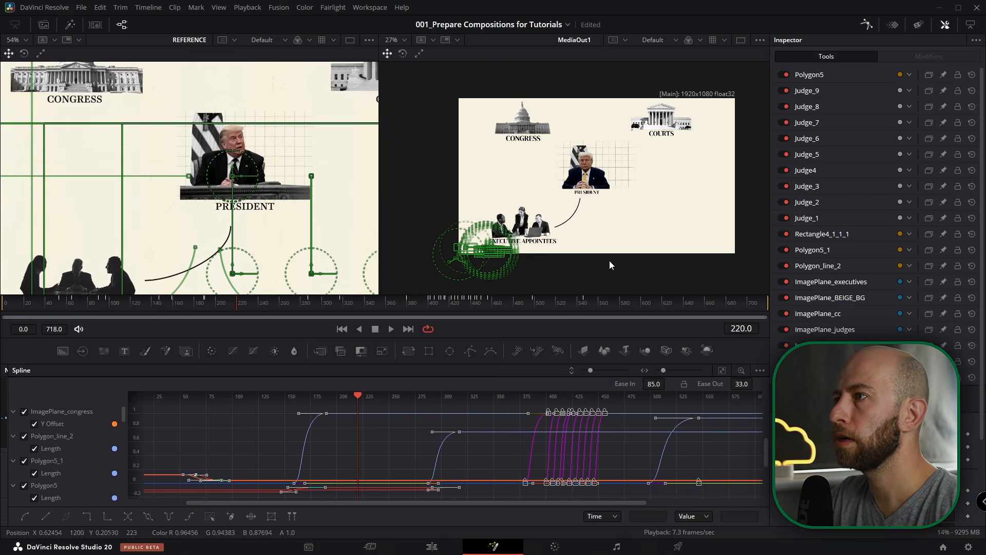
click(865, 25)
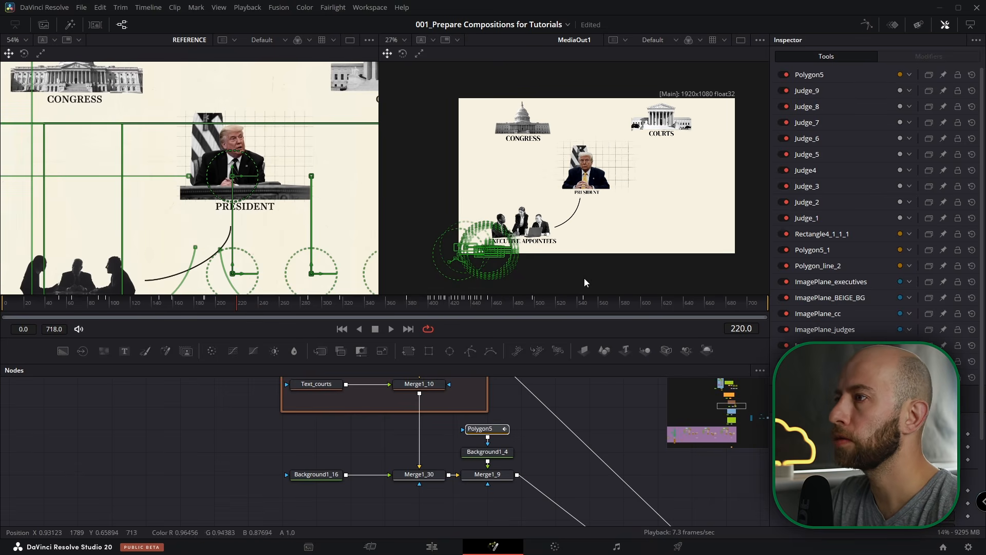
- Deselect the nodes, move the playhead to frame 132, and turn off High Quality and Motion Blur for playback
click(195, 431)
click(143, 304)
right_click(176, 323)
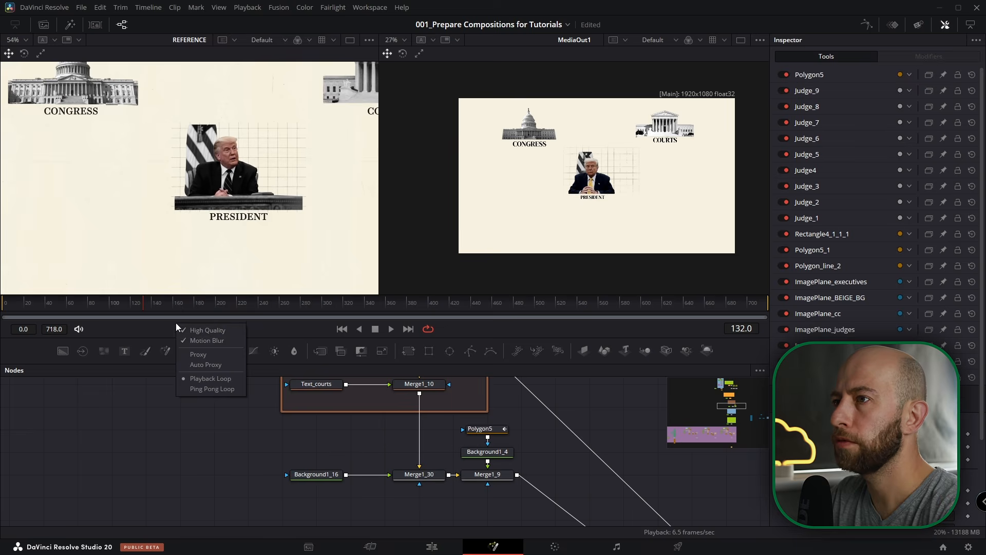
click(192, 331)
right_click(191, 330)
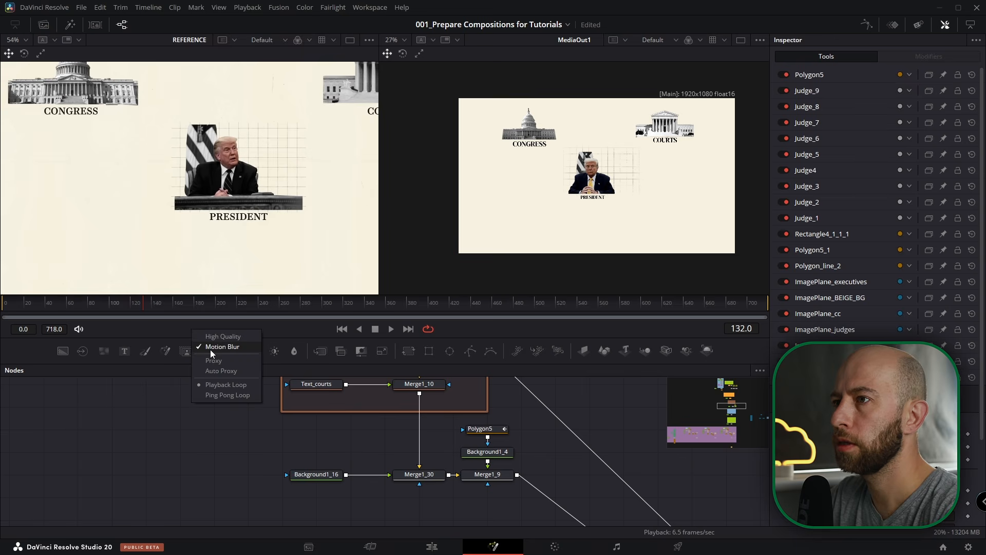
click(210, 347)
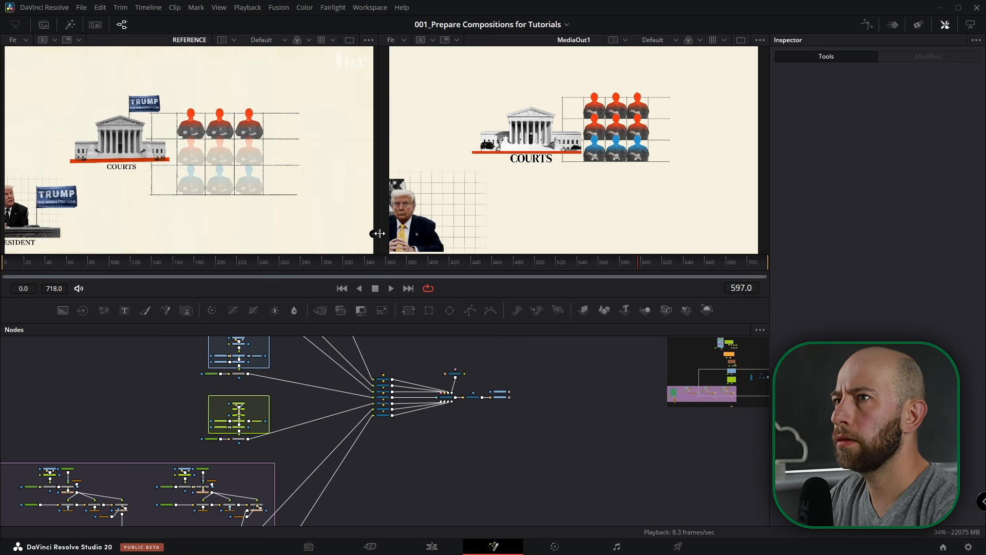
- Go to the Underlay_Trump bookmark and move the Trump nodes away from the grid group to make room for new nodes
click(761, 329)
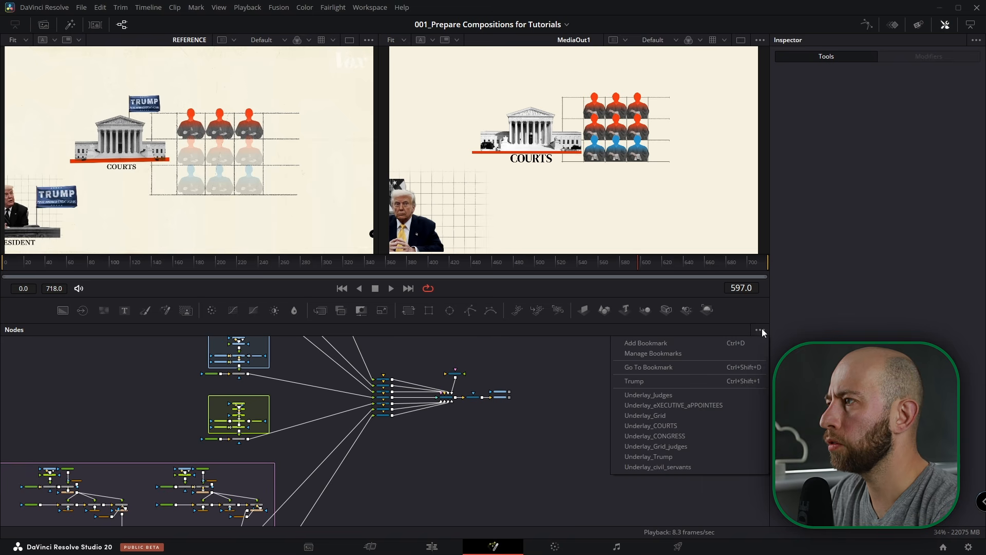
click(648, 456)
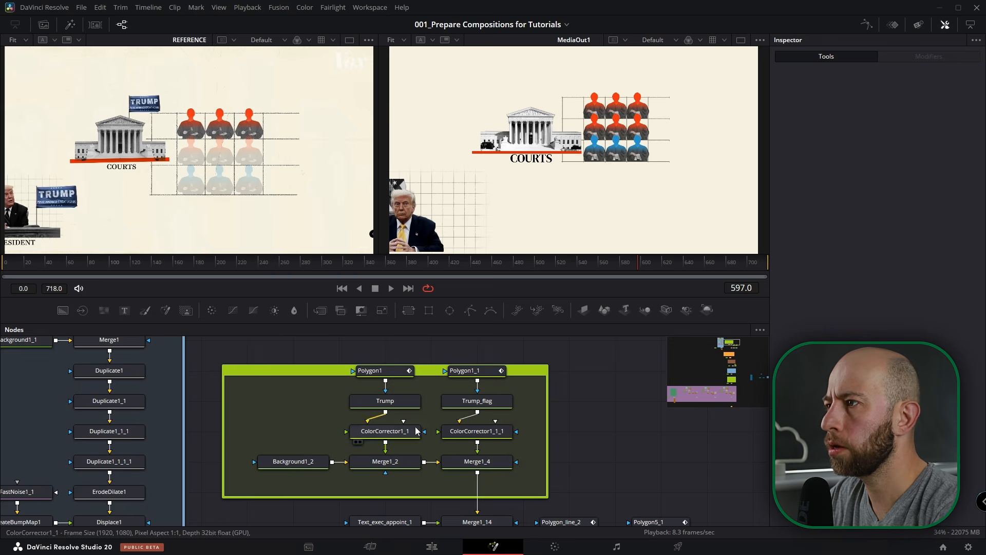
drag(470, 449, 307, 521)
drag(445, 512, 673, 518)
click(624, 509)
- Add a Background node in the free space and sample its color from the composition's cream backdrop
drag(63, 310, 321, 453)
drag(864, 233, 923, 231)
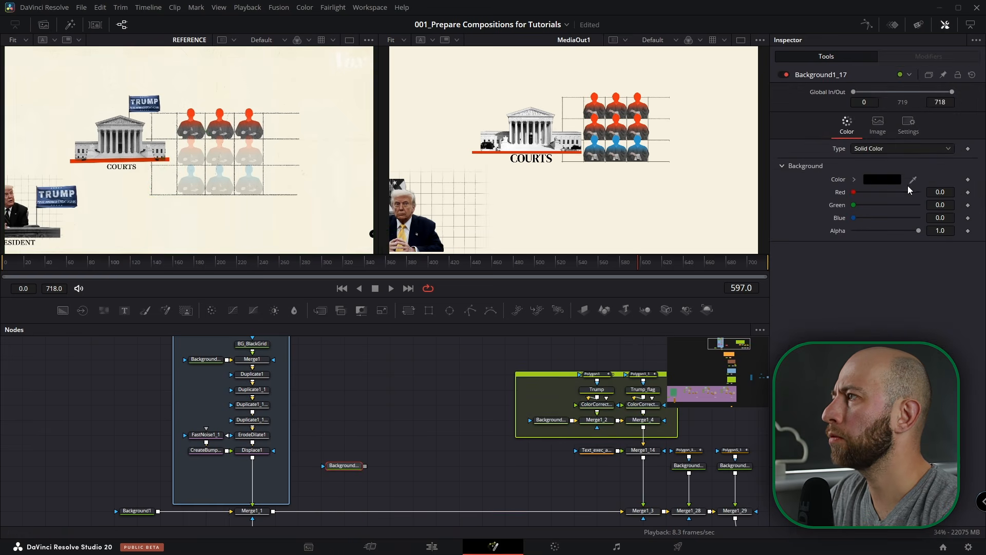
drag(913, 178, 706, 194)
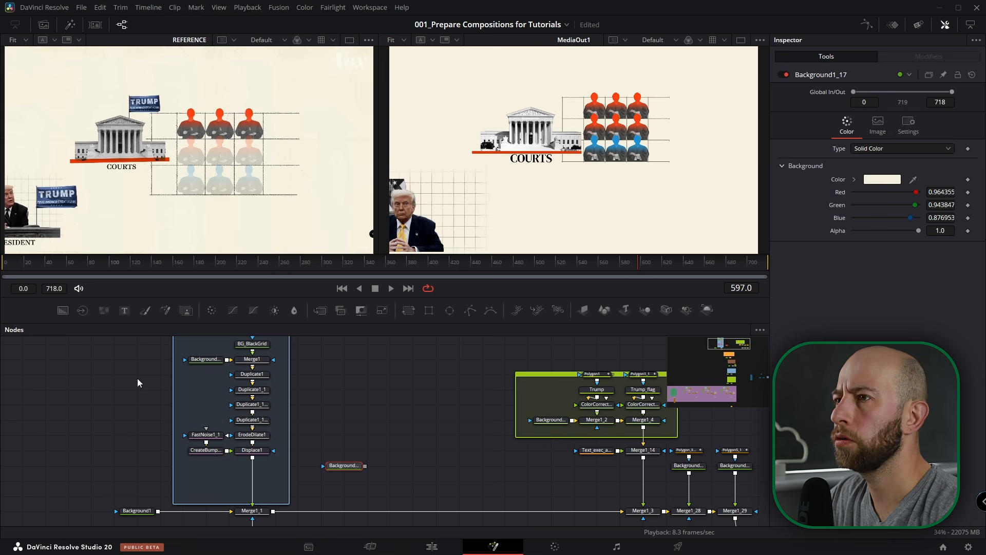
- Merge a second, black Background over the cream one, view the merge, and attach a Polygon mask to the black Background
drag(63, 310, 393, 435)
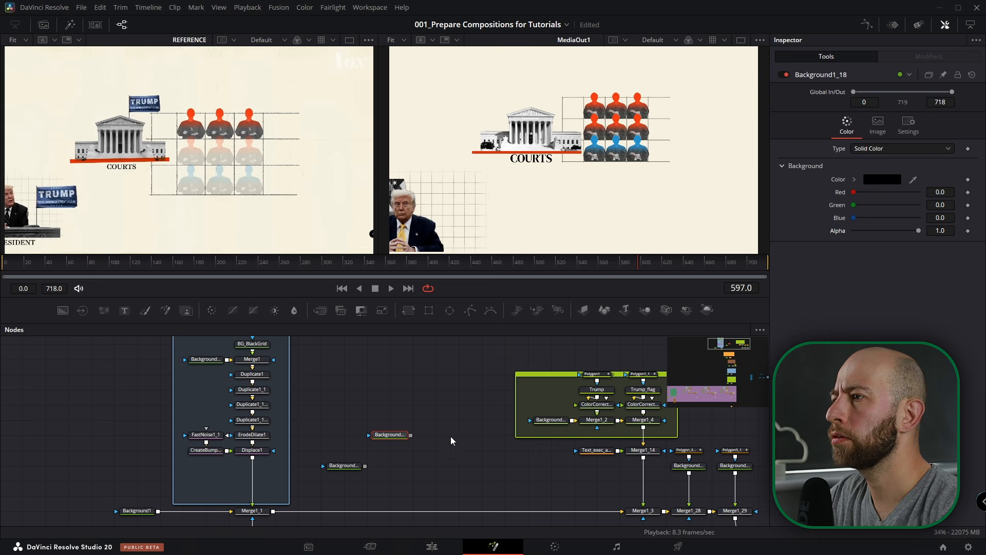
drag(410, 435, 365, 466)
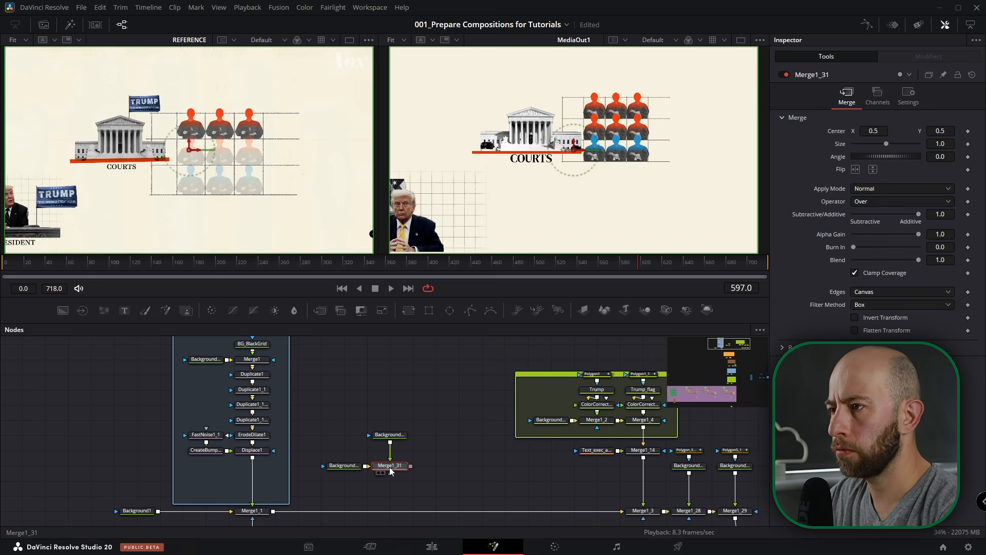
key(1)
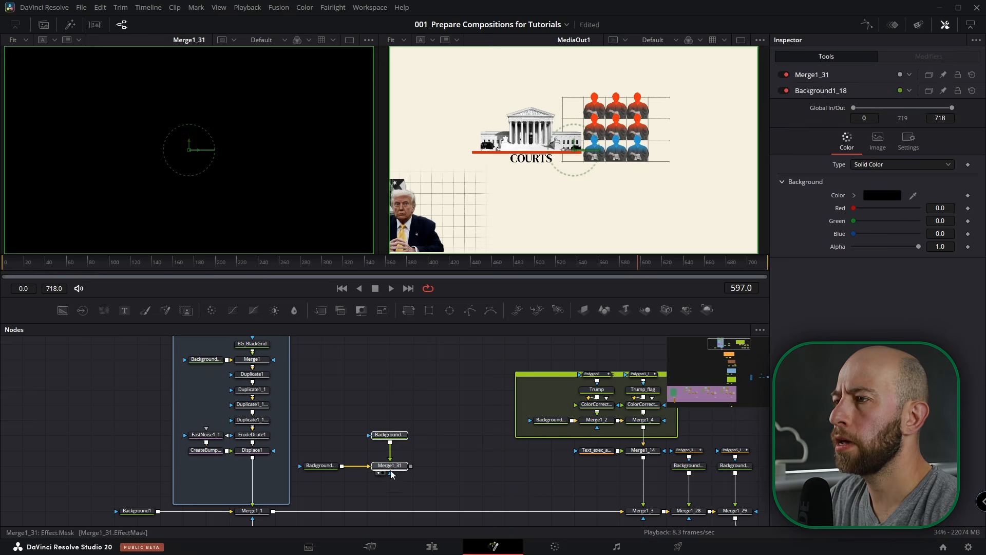
drag(391, 467, 436, 467)
click(437, 435)
click(471, 311)
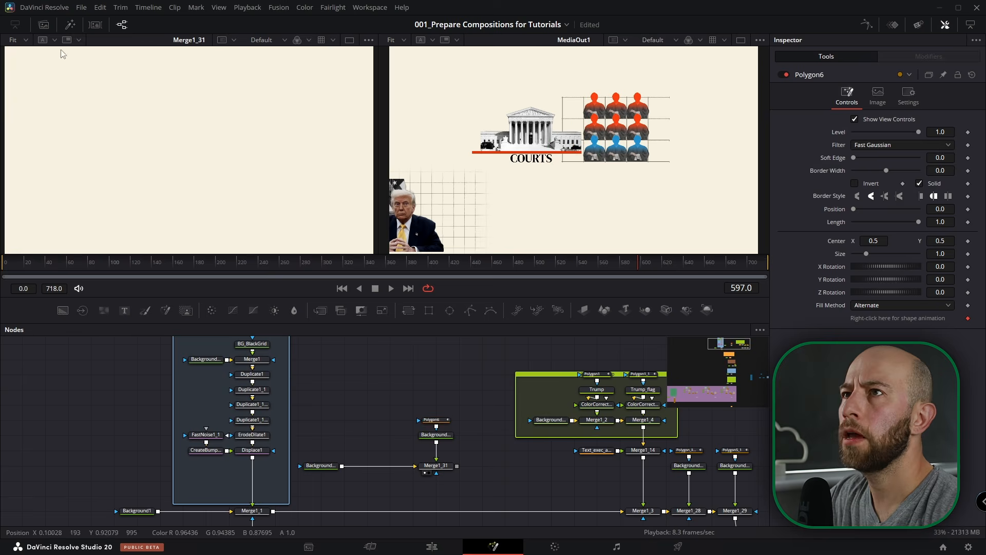
- Add the Trump 2024 flag image from the media pool, rename its node "flag", and merge it over the cream Background
click(44, 24)
drag(109, 112, 590, 427)
click(44, 24)
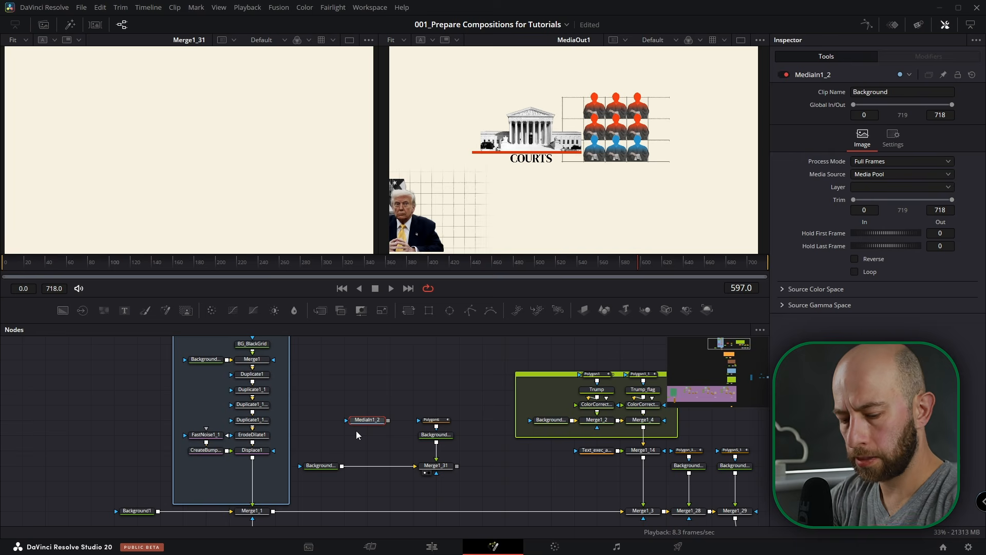
key(F2)
text(flag)
key(Return)
drag(389, 420, 360, 465)
click(354, 431)
- Insert a Transform after the flag node and use it to shrink the flag and shift it upward
click(427, 421)
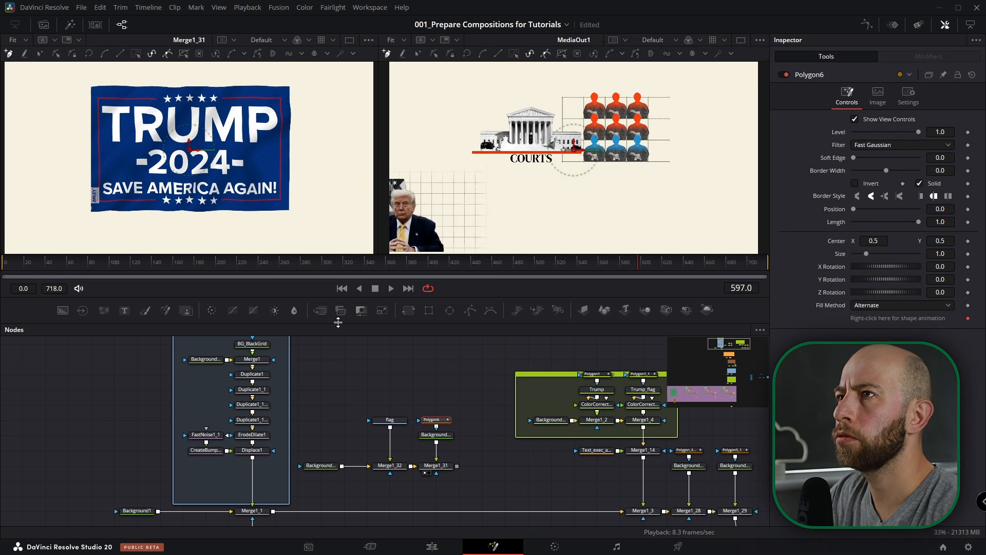
drag(464, 403, 396, 404)
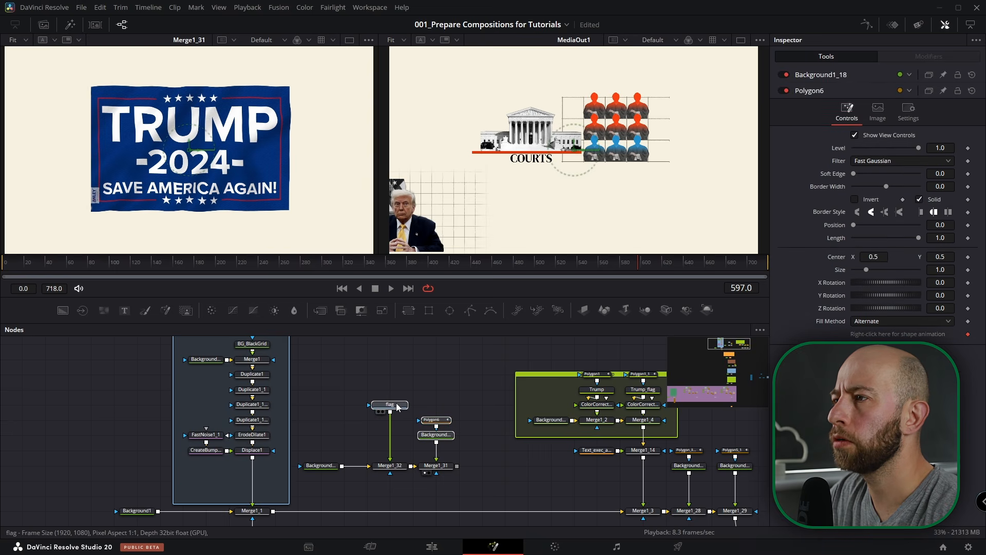
click(408, 310)
drag(941, 173, 856, 173)
drag(941, 132, 964, 131)
- Draw a vertical two-point line with the black Background's Polygon mask along the flag's hoist edge, extending well below the flag
click(432, 420)
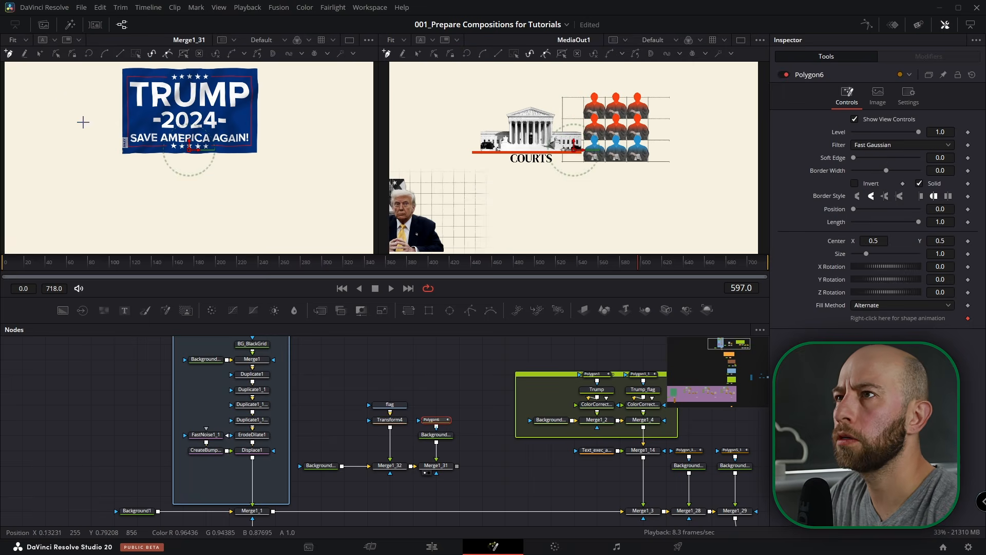
scroll(126, 76, up, 5)
click(126, 76)
scroll(146, 75, down, 6)
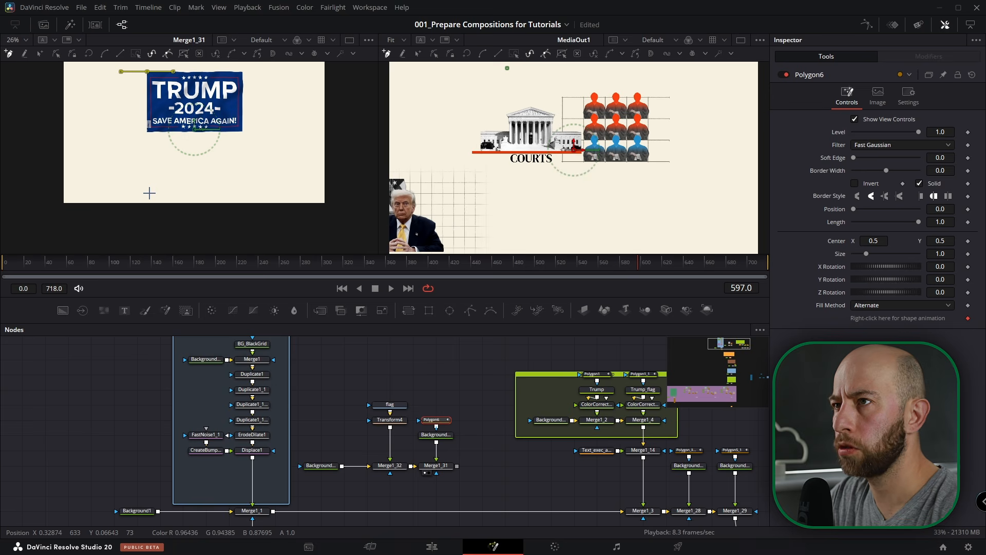
click(148, 193)
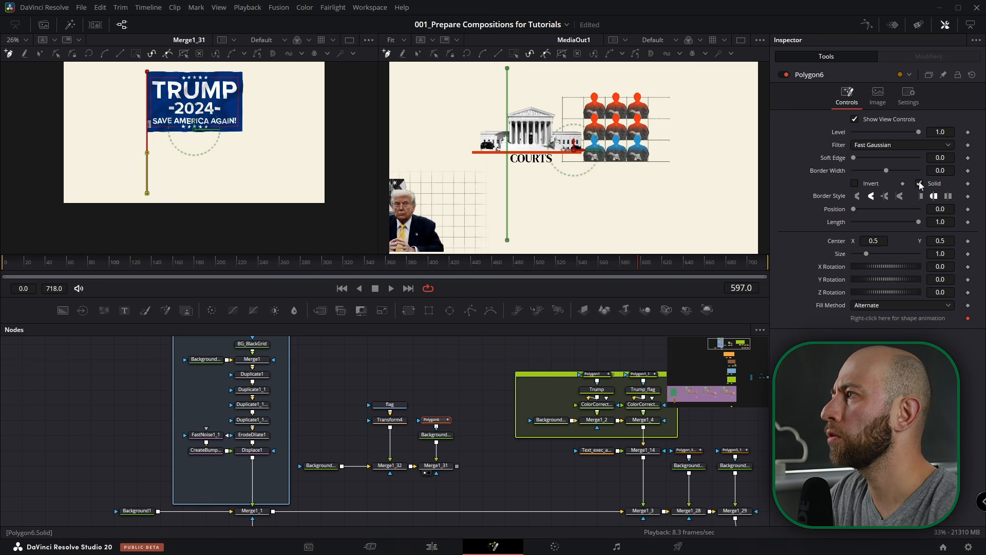
- Make the pole's Polygon mask non-solid, hide its view controls, and set Border Width to 0.0036 and Center Y to 0.519
click(922, 196)
click(854, 119)
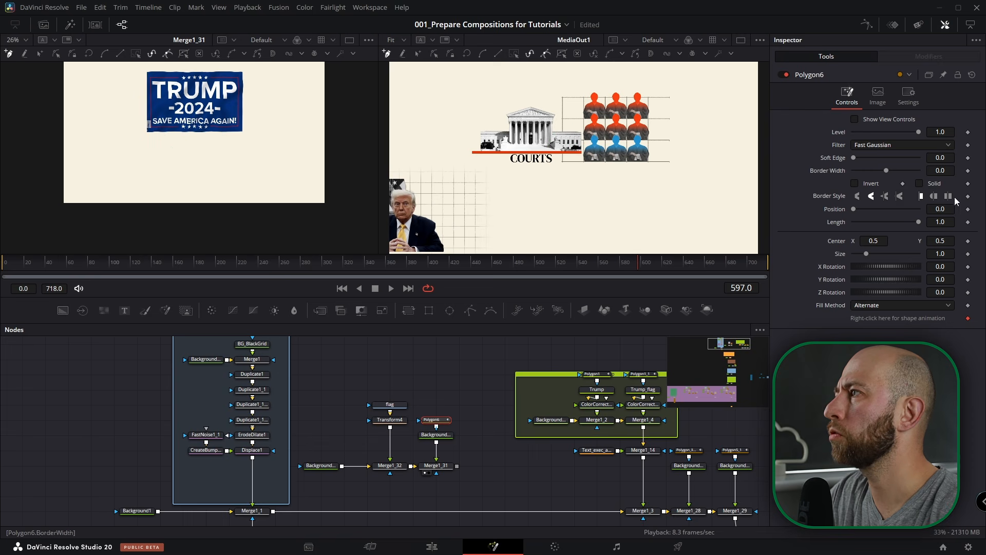
drag(947, 170, 951, 170)
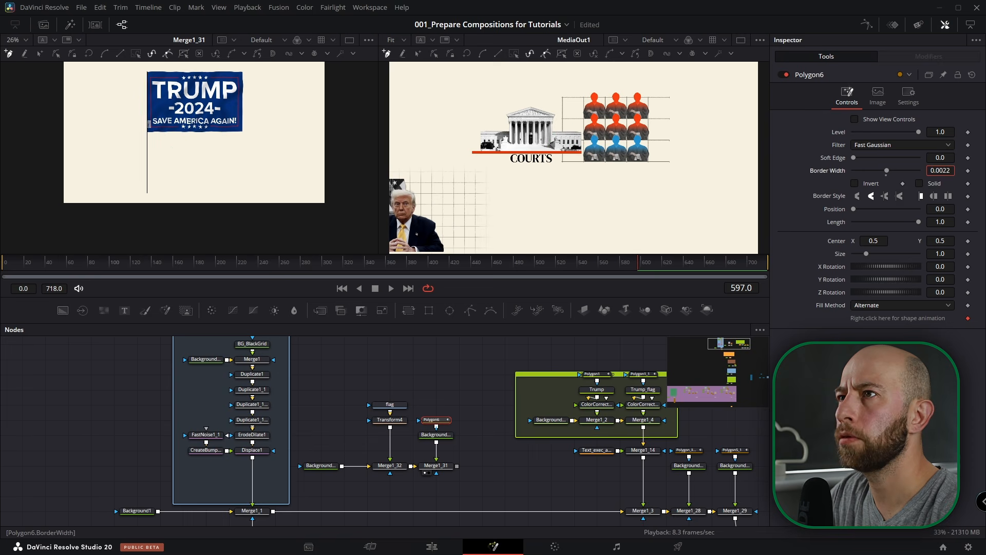
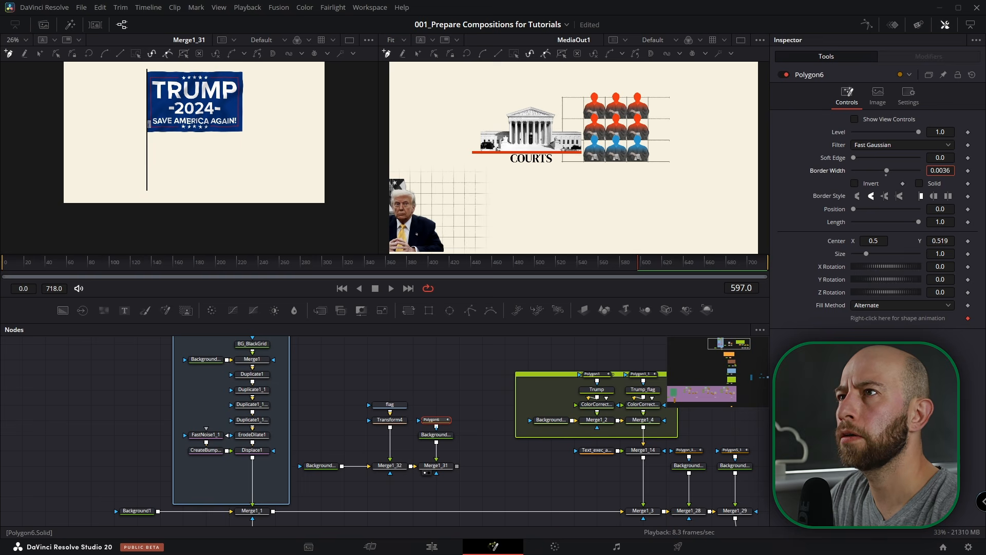
drag(940, 241, 942, 241)
- Merge the flag-and-pole branch into the main composition line after Merge1_1, and insert a Transform after Merge1_31
drag(457, 466, 326, 510)
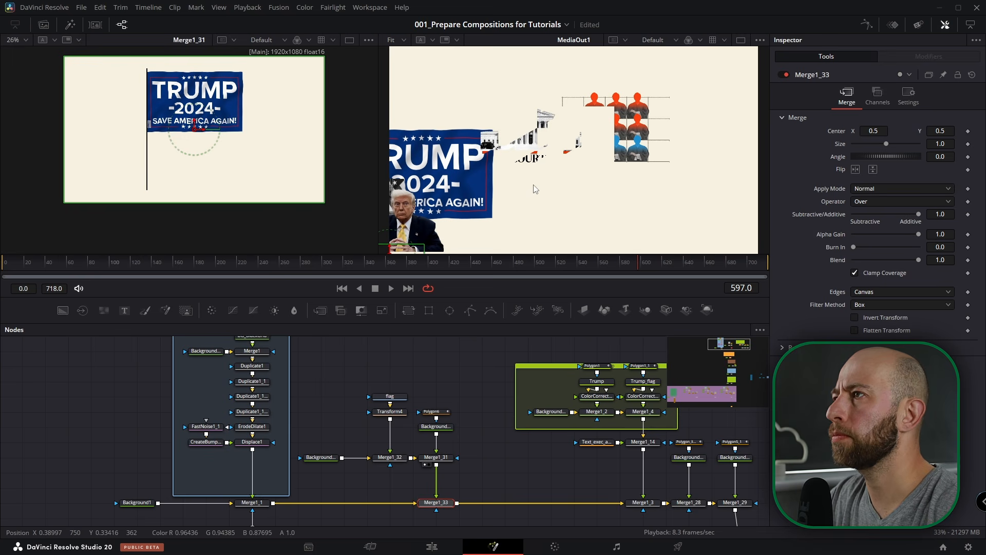
scroll(545, 188, down, 2)
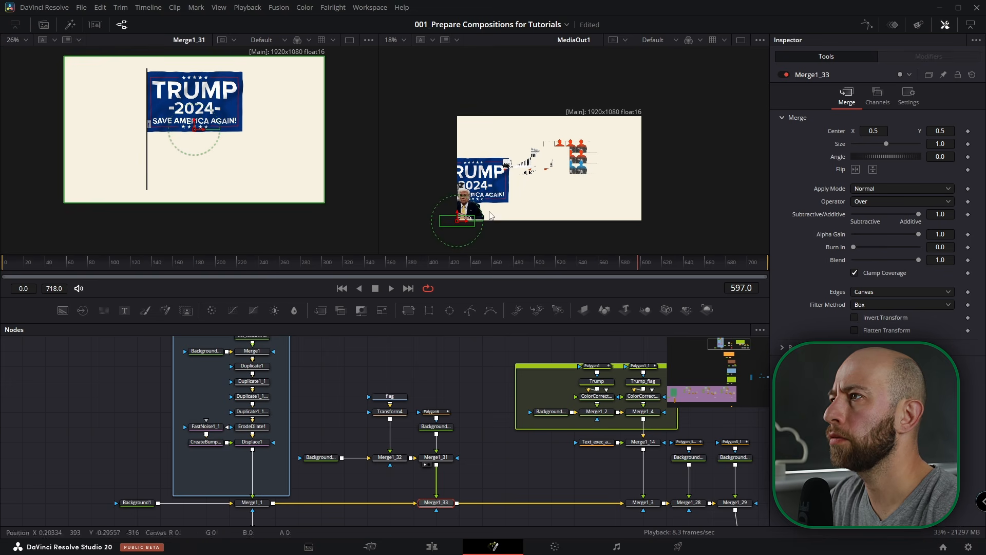
click(427, 458)
click(409, 310)
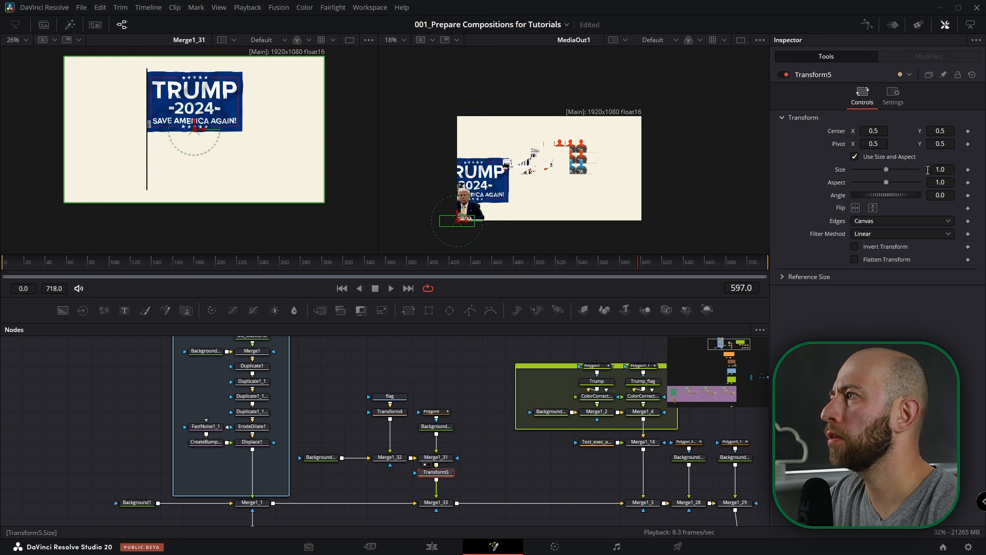
- Set the new Transform's Center X to 0.673 and Size to 0.568, judging the flag against the president at frame 366
drag(943, 171, 759, 171)
drag(874, 131, 963, 132)
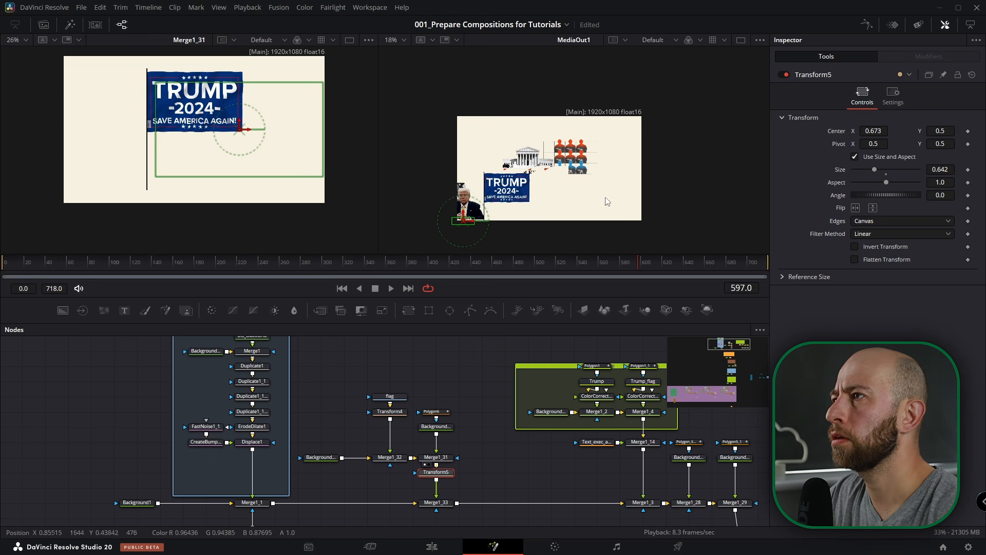
drag(452, 267, 393, 272)
scroll(553, 183, up, 2)
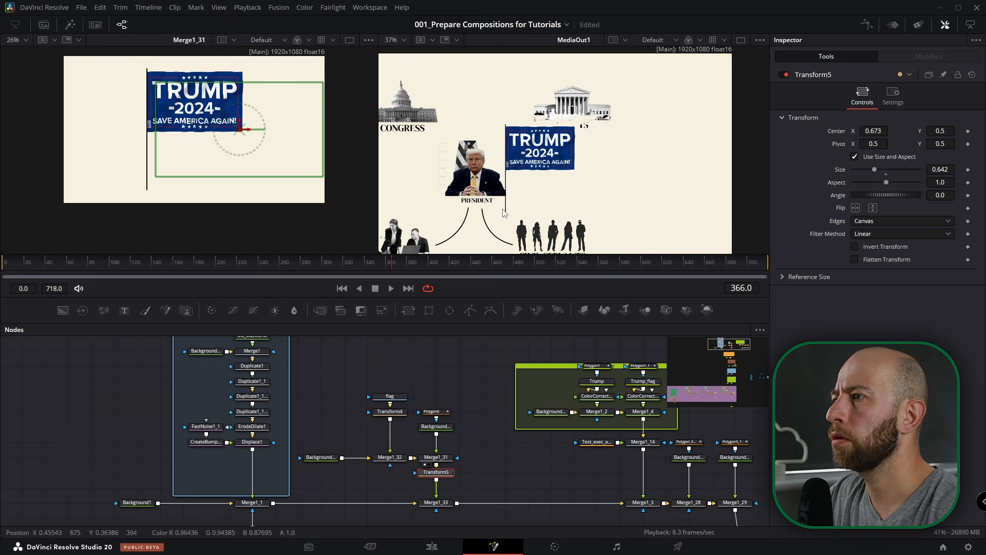
drag(949, 172, 911, 172)
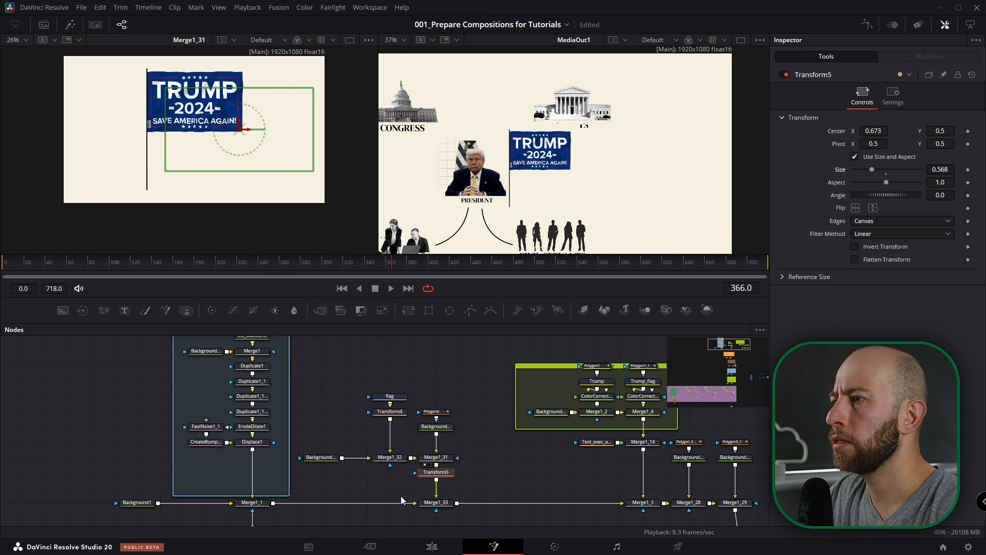
- Rename the Transform node as Transform_Flag and move its Center to X 0.64, Y 0.586
key(F2)
key(BackSpace)
text(_Flag)
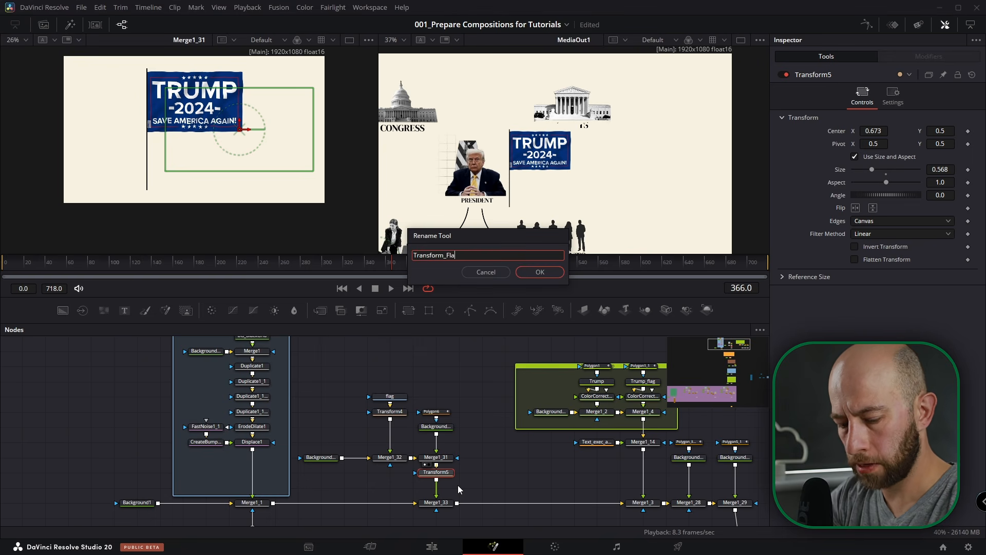
key(Return)
drag(876, 131, 859, 131)
drag(948, 131, 957, 132)
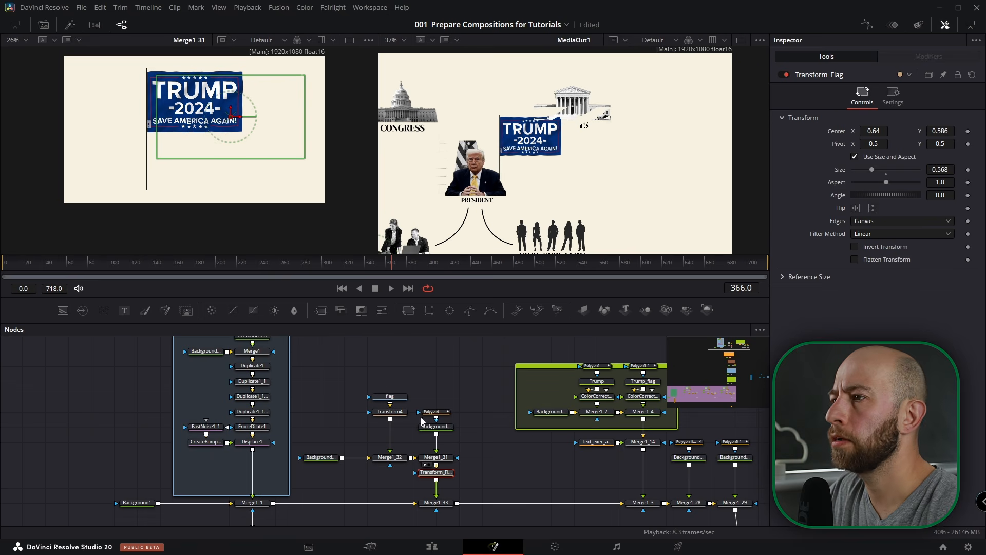
- Make the cream Background behind the flag fully transparent, with its color channels and Alpha at 0
click(320, 457)
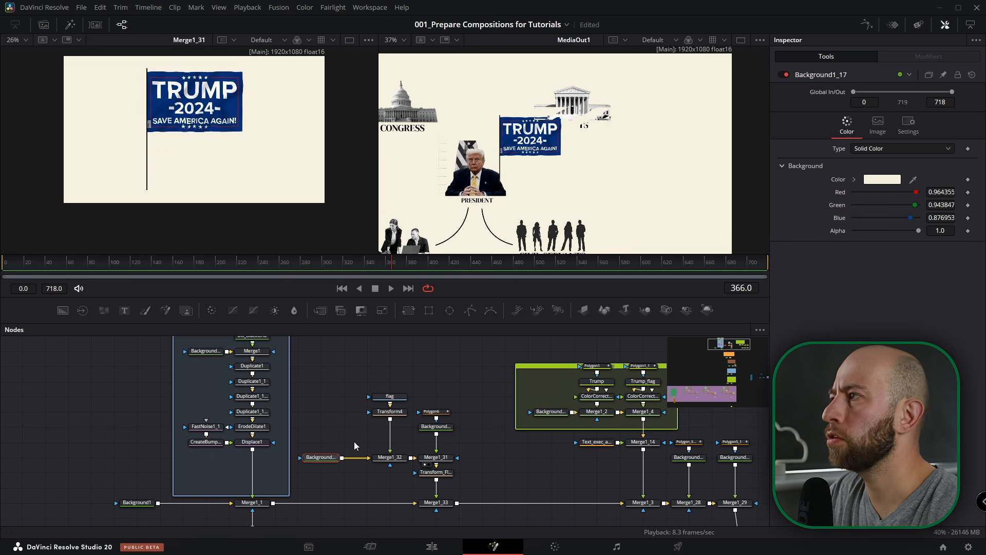
drag(919, 230, 843, 264)
click(854, 180)
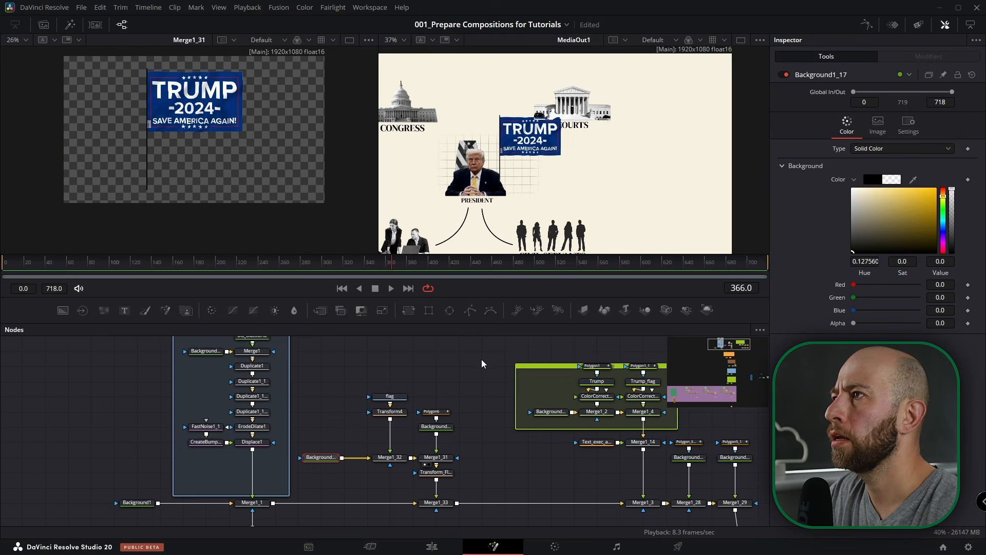
- Scale Transform_Flag to Size 0.329 and move its Center to X 0.611, Y 0.486 beside the president
click(436, 472)
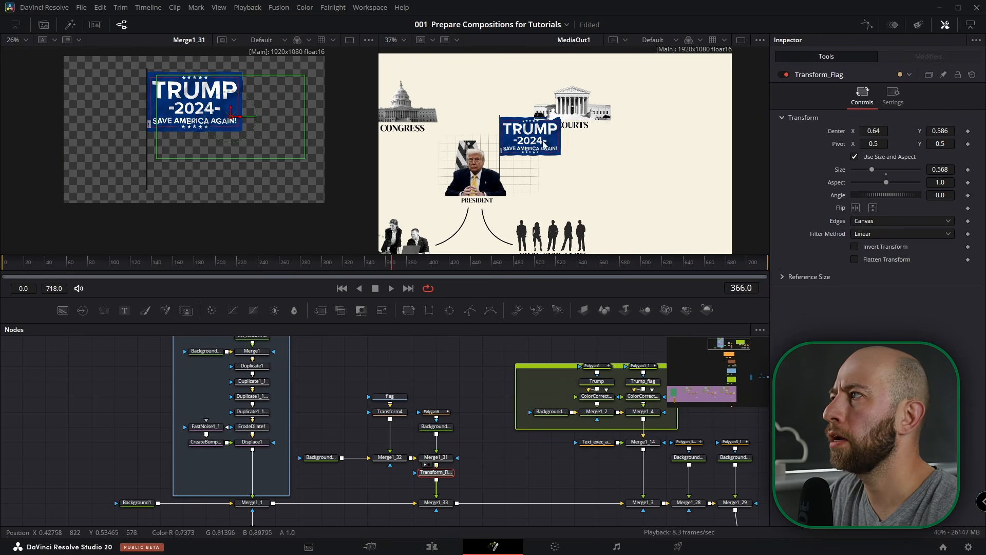
drag(947, 168, 824, 169)
drag(874, 131, 847, 131)
drag(848, 131, 859, 131)
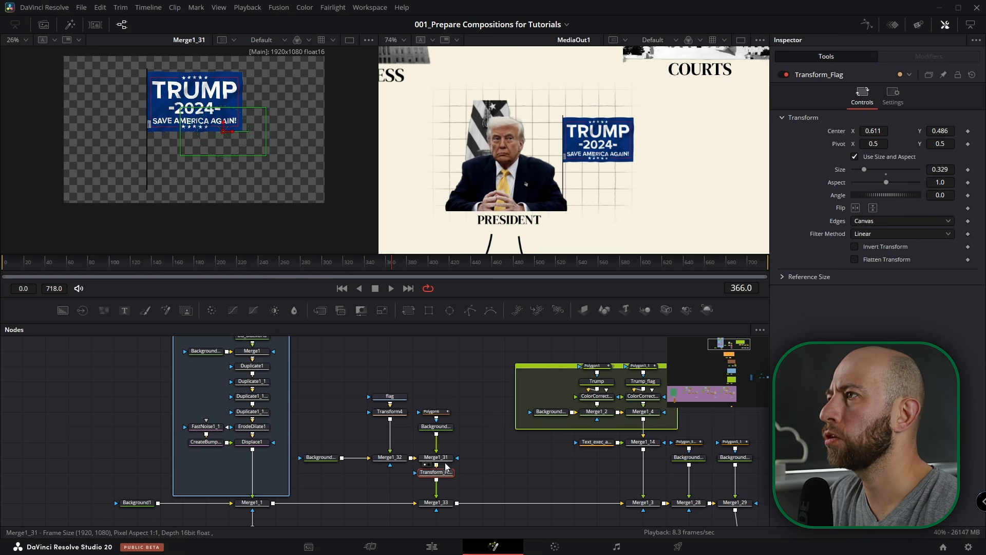
- Set Transform_Flag's Pivot to X 0.319, Y 0.091, reposition its Center to X 0.731, Y 0.763, and set Size to 0.344
drag(877, 143, 845, 144)
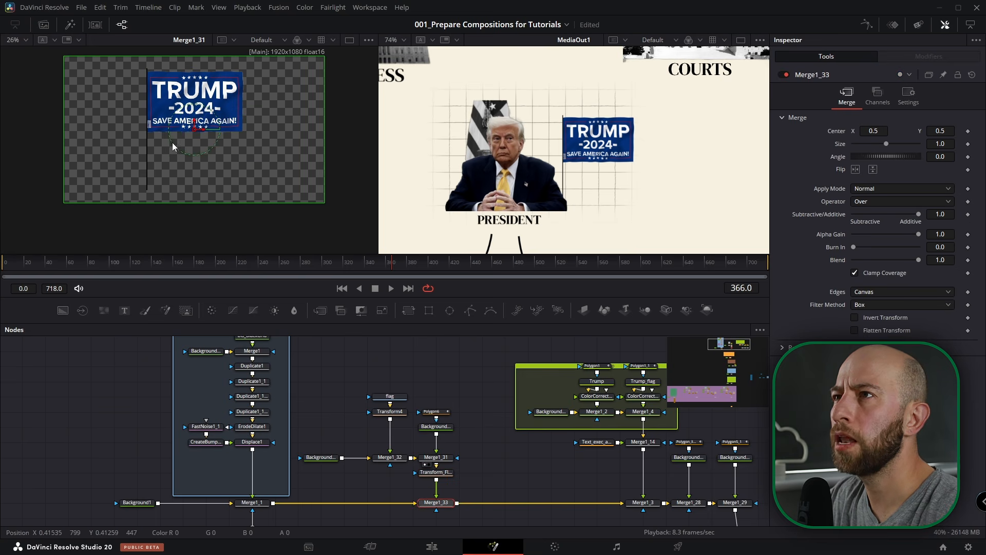
key(1)
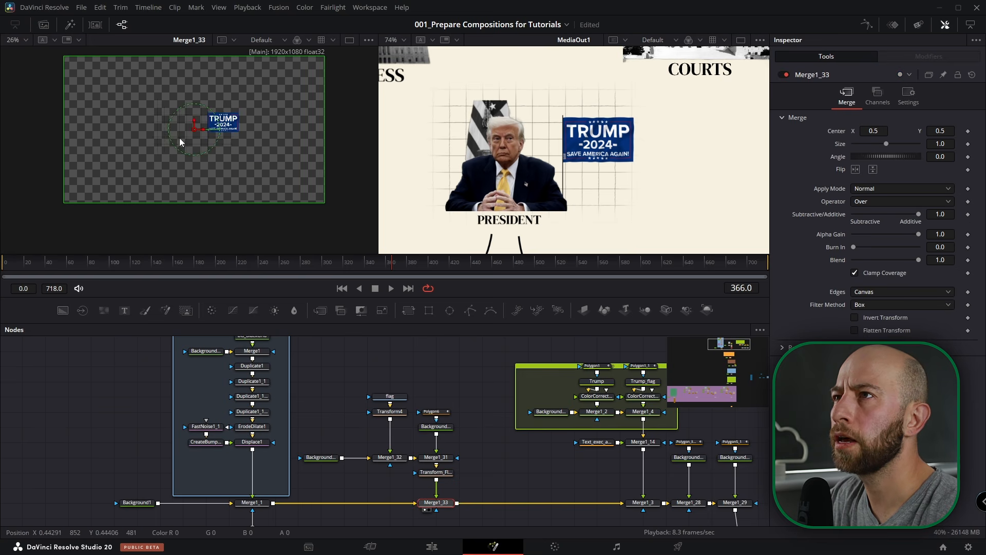
scroll(166, 140, up, 8)
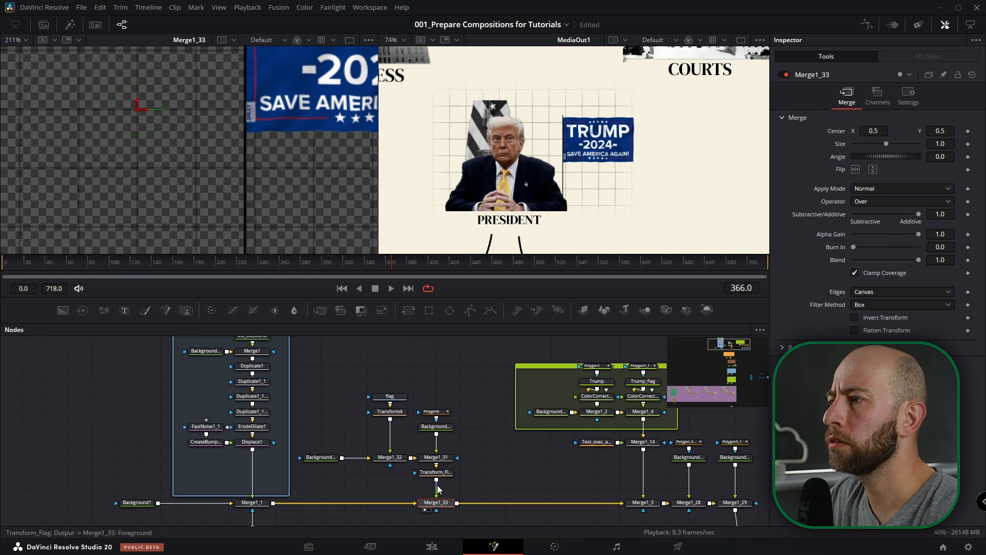
click(445, 473)
drag(874, 144, 842, 143)
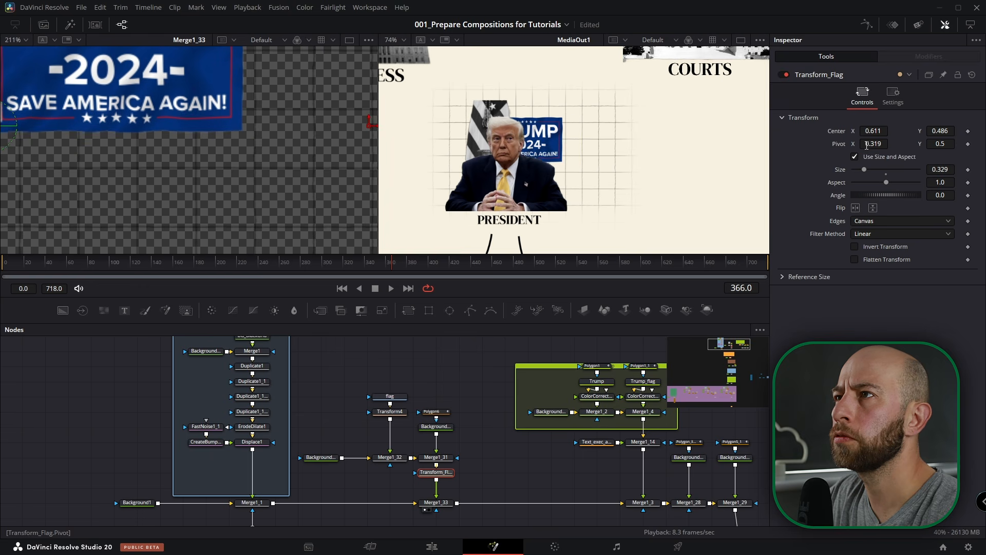
drag(202, 168, 322, 158)
drag(942, 145, 983, 132)
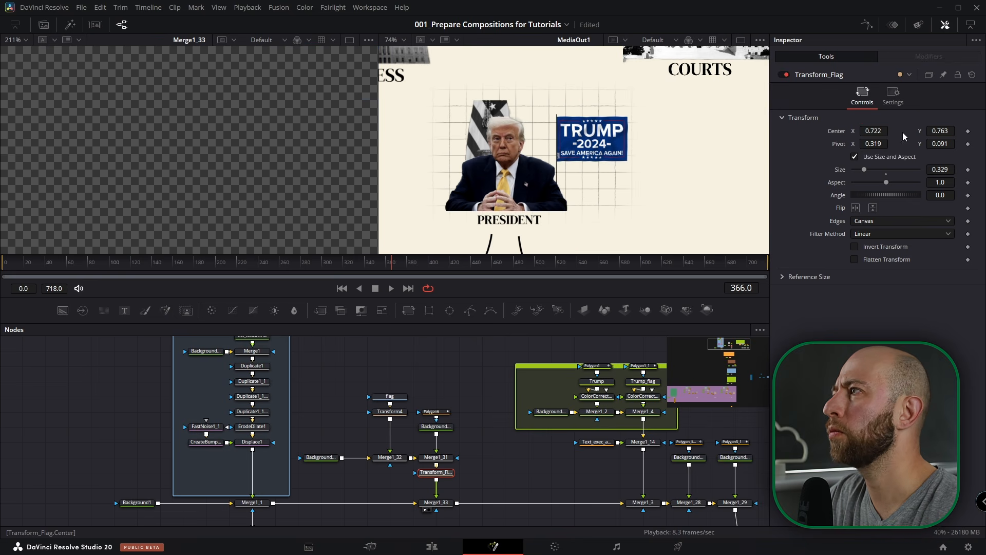
drag(873, 134, 878, 135)
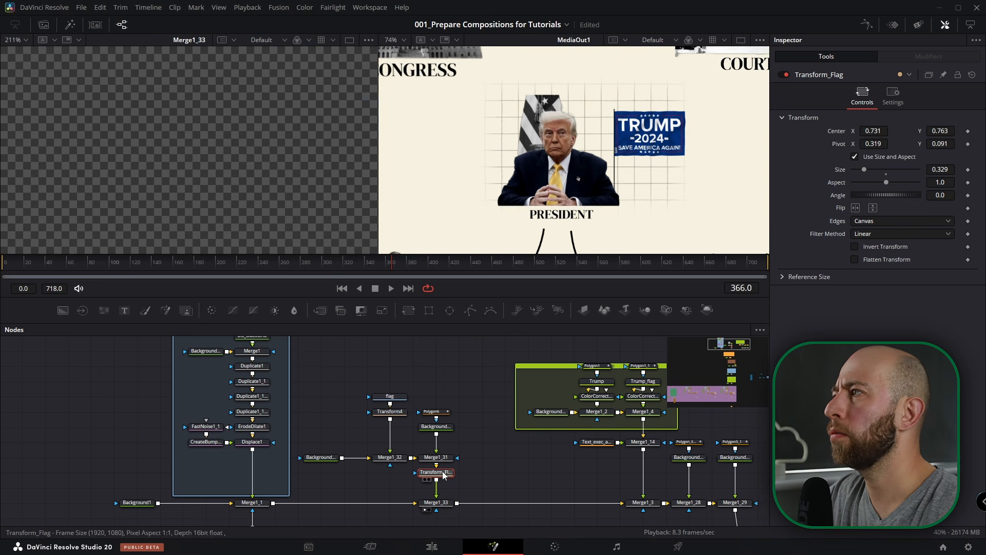
drag(942, 170, 971, 170)
- Keyframe Transform_Flag's Size from 0 at frame 295 to 0.327 at frame 315
click(387, 266)
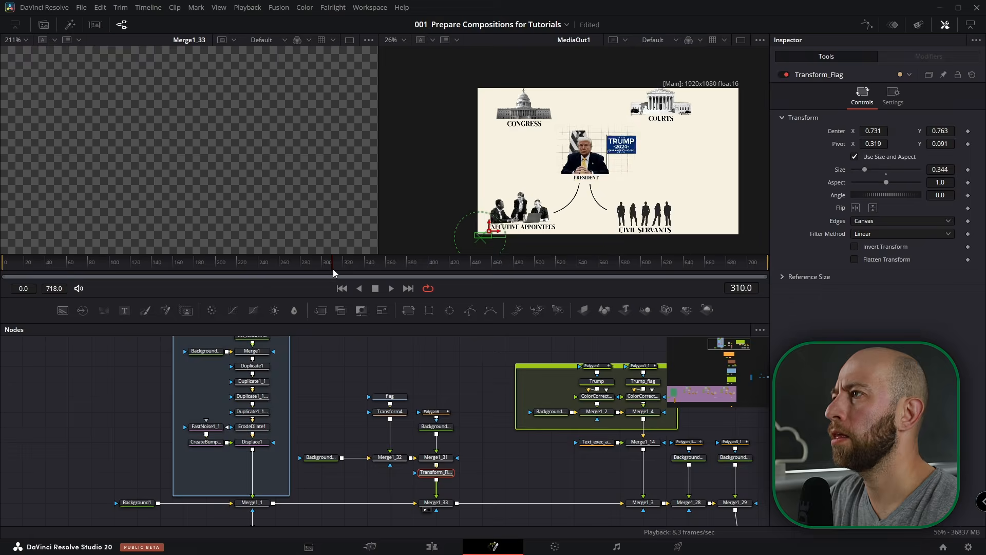
drag(333, 268, 316, 268)
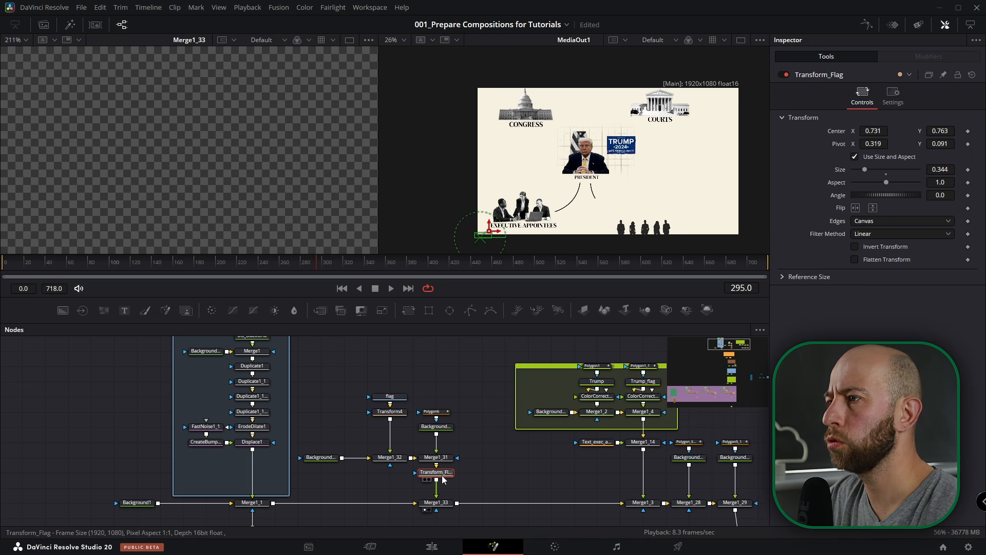
click(968, 170)
drag(945, 169, 912, 169)
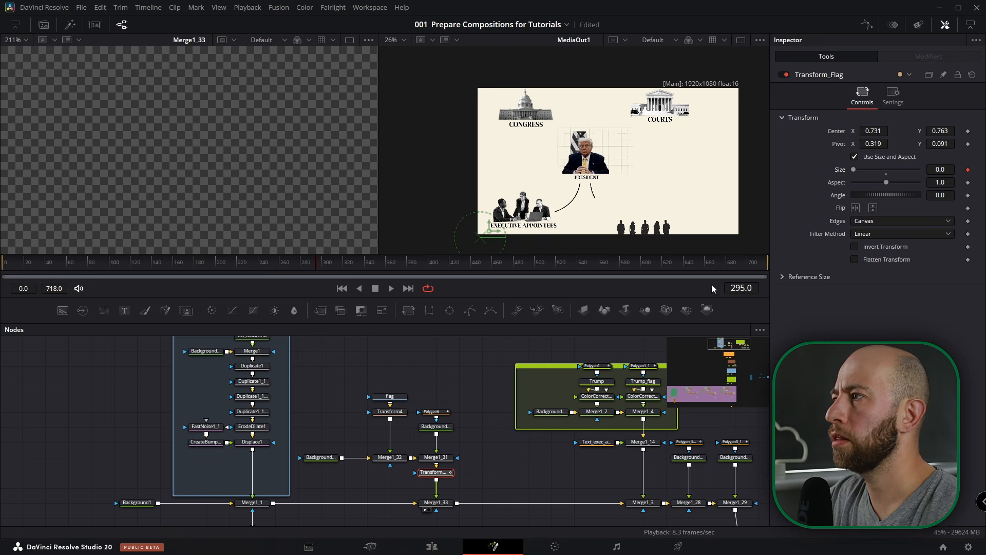
text(315)
key(Return)
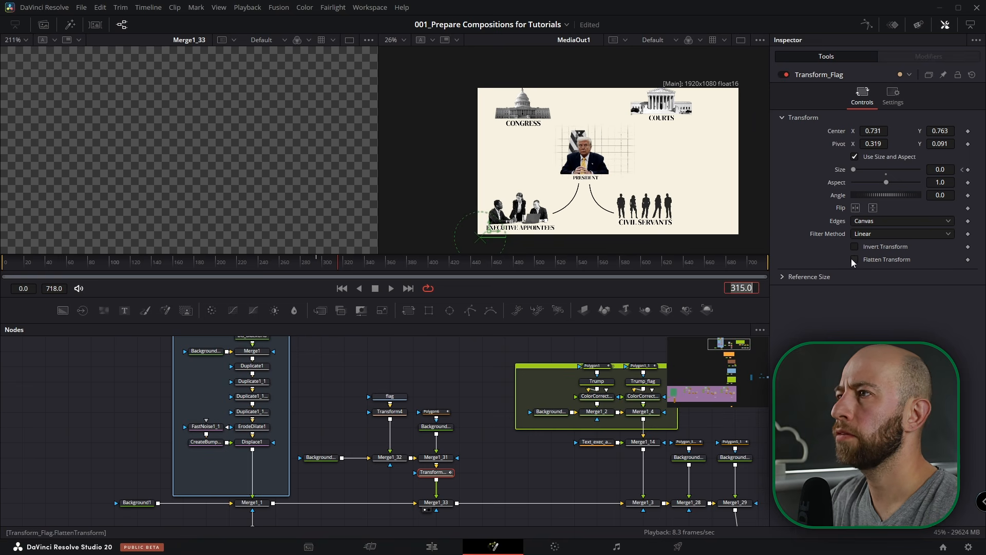
drag(940, 169, 985, 169)
- Raise the Ease In of the flag's final Size keyframe to about 53.6 in the spline editor and preview the growth
click(866, 25)
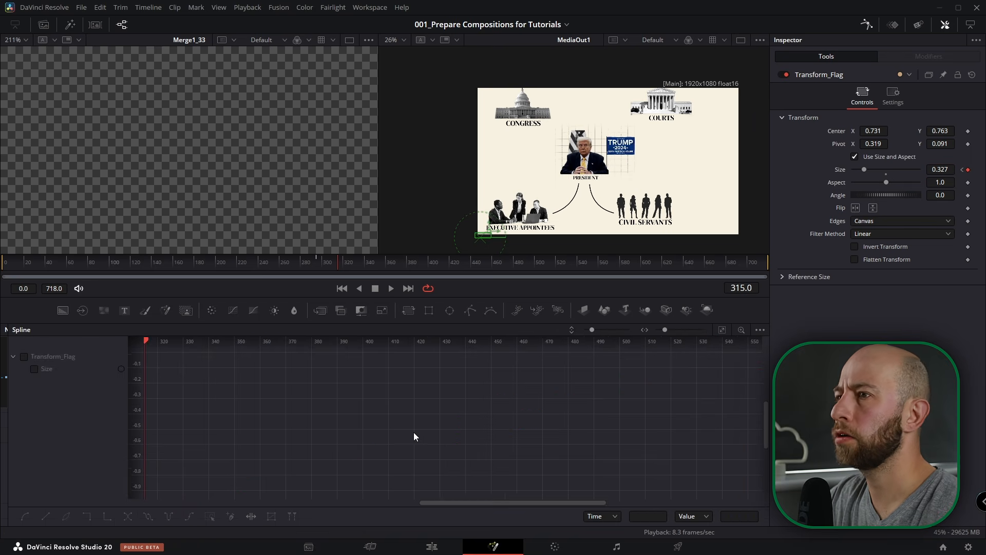
key(f)
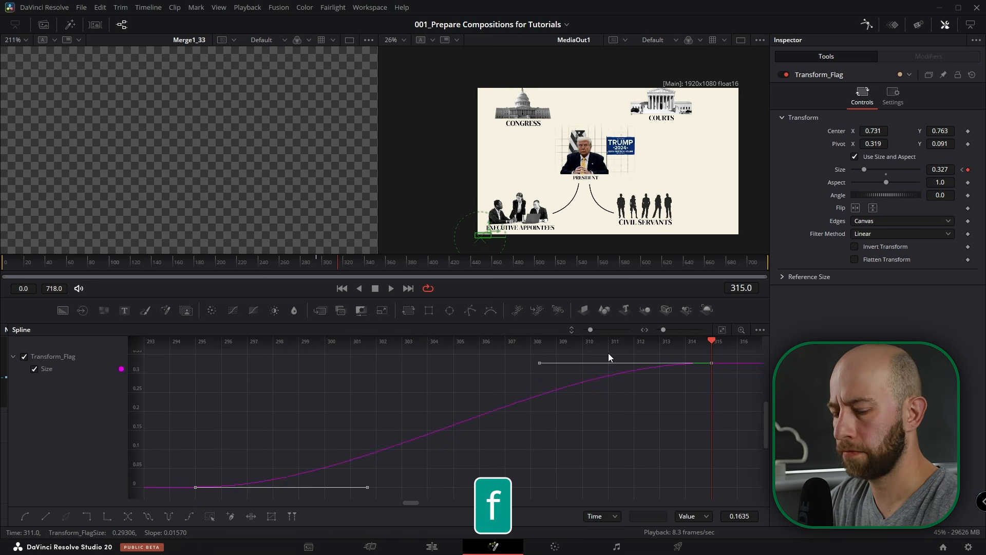
key(t)
drag(653, 344, 668, 341)
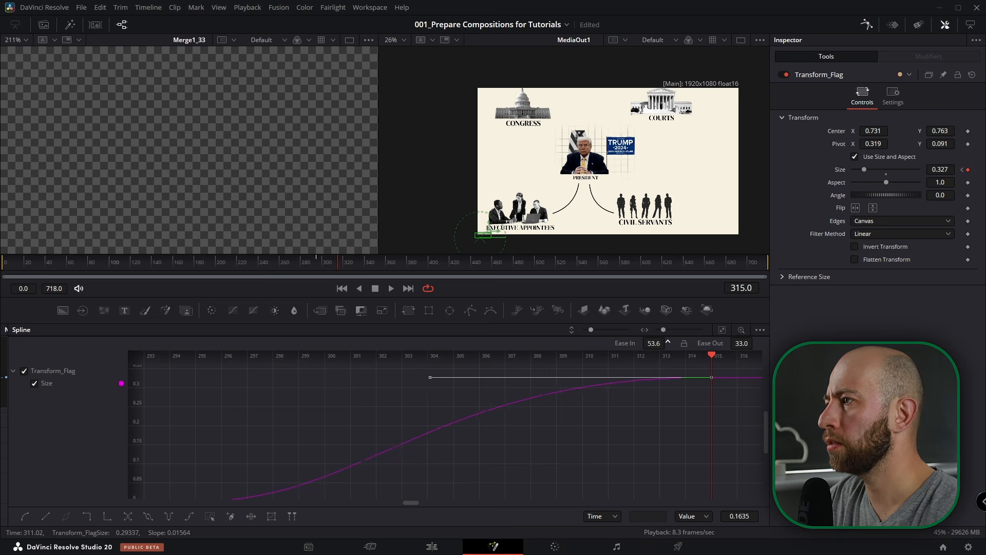
drag(311, 270, 343, 263)
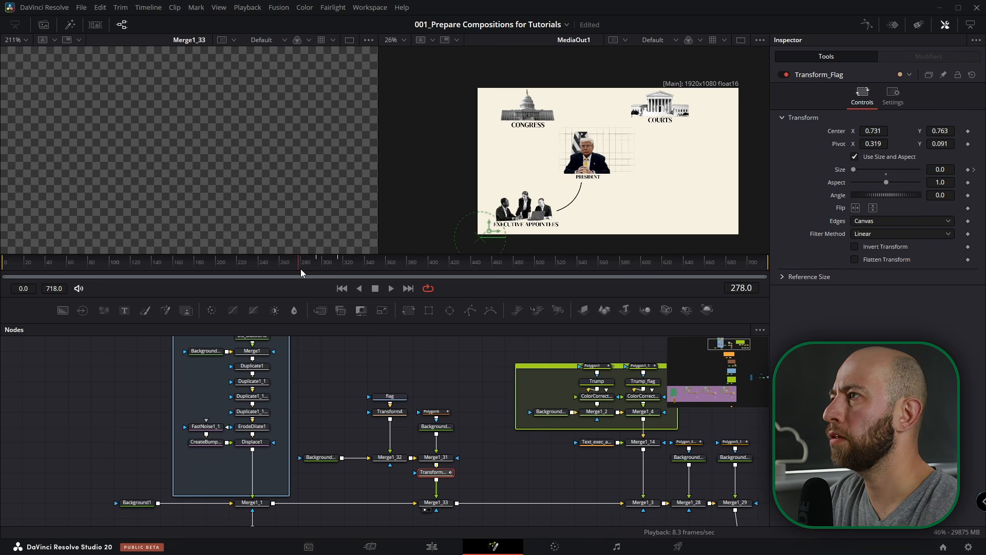
- Copy the flag branch through Transform_Flag and make room for it beside the Underlay_COURTS nodes
drag(319, 373, 464, 479)
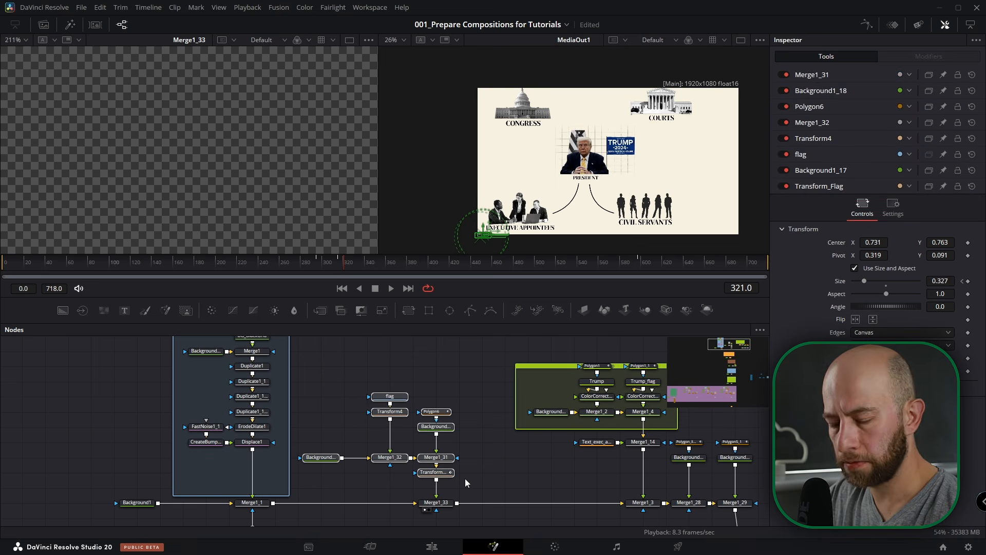
key(ctrl+c)
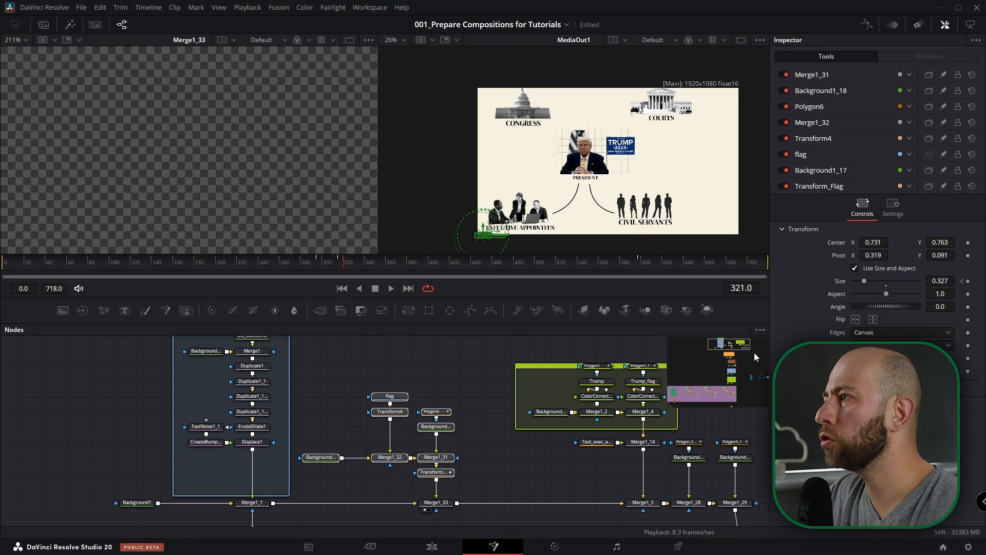
click(760, 331)
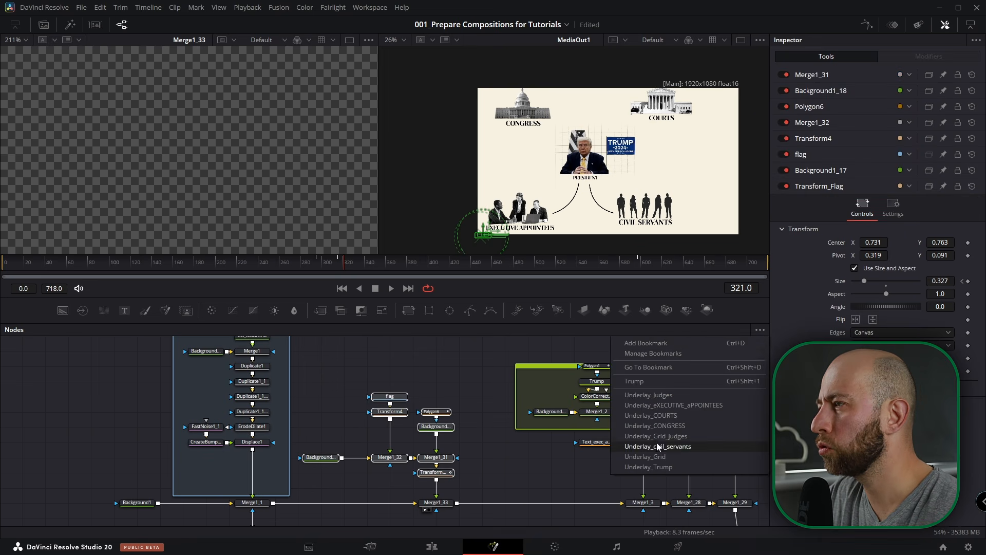
click(664, 415)
drag(459, 362, 234, 507)
drag(289, 484, 159, 484)
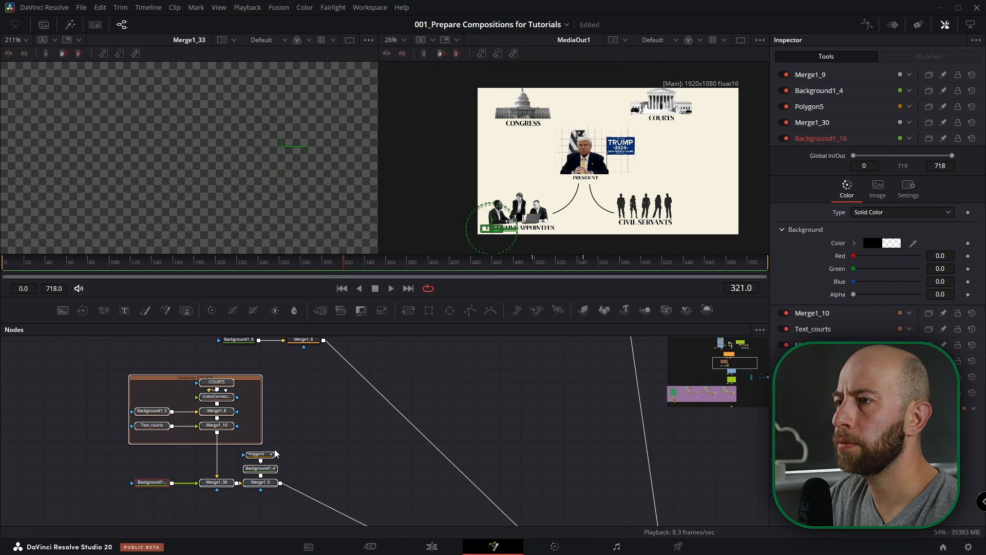
- Paste the flag branch beside the courts nodes, merge it after Merge1_9, and set that merge's Operator to Under
click(626, 261)
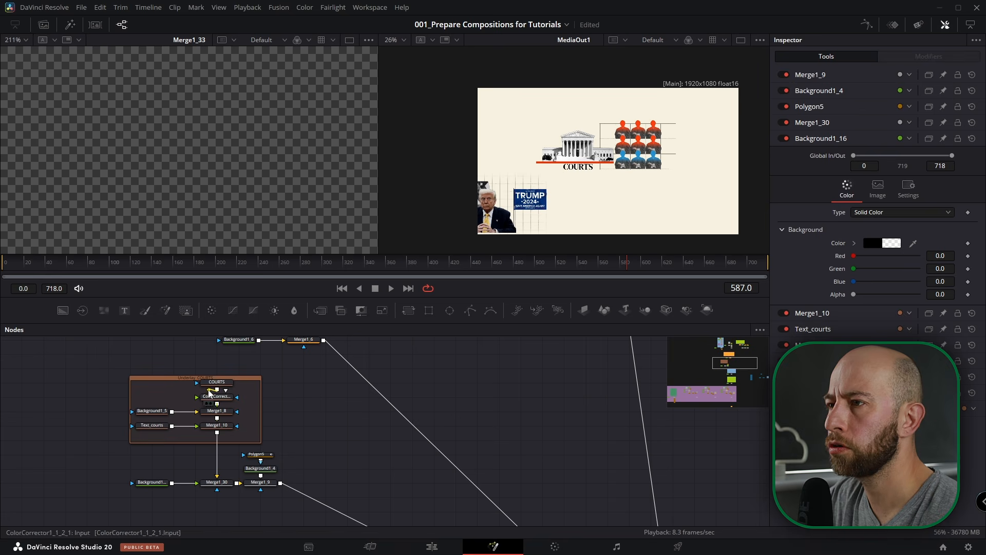
click(331, 433)
drag(346, 483, 281, 482)
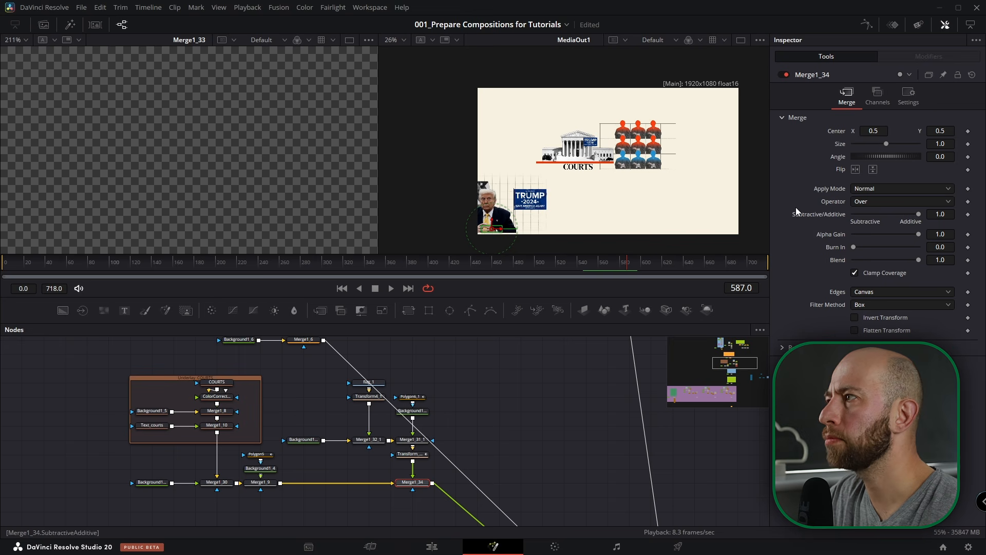
click(871, 202)
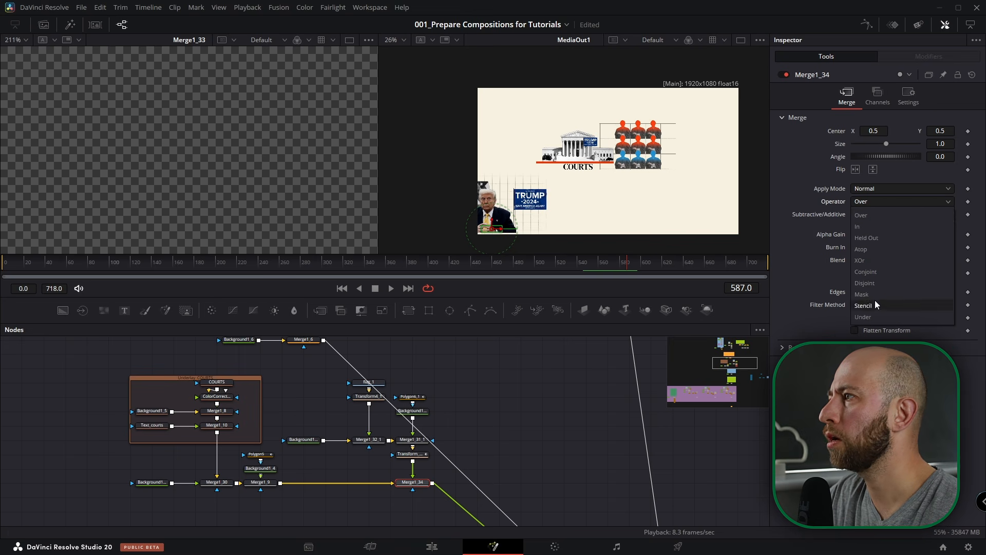
click(877, 316)
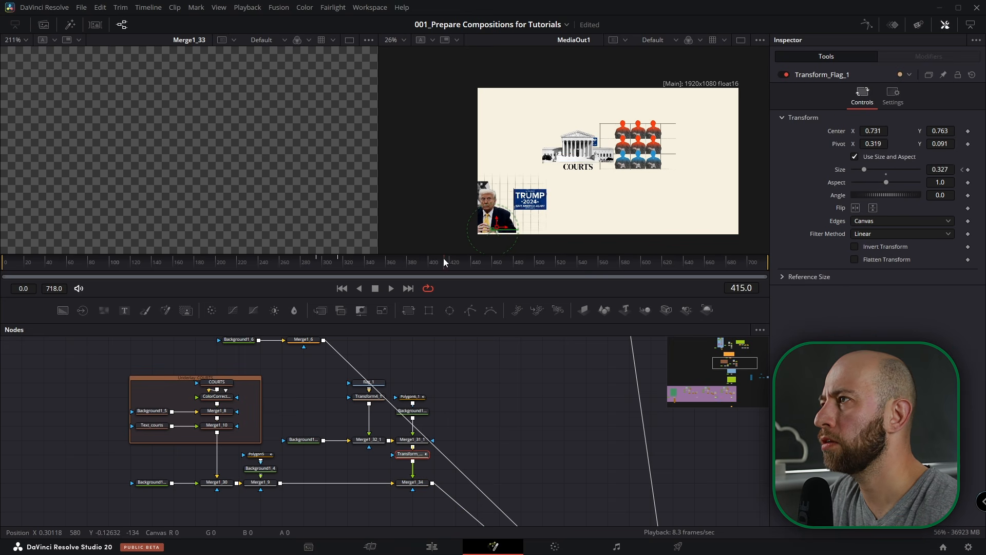
- Go to frame 440, try resetting Transform_Flag_1's Size, undo the reset, and save the project
drag(444, 261, 472, 263)
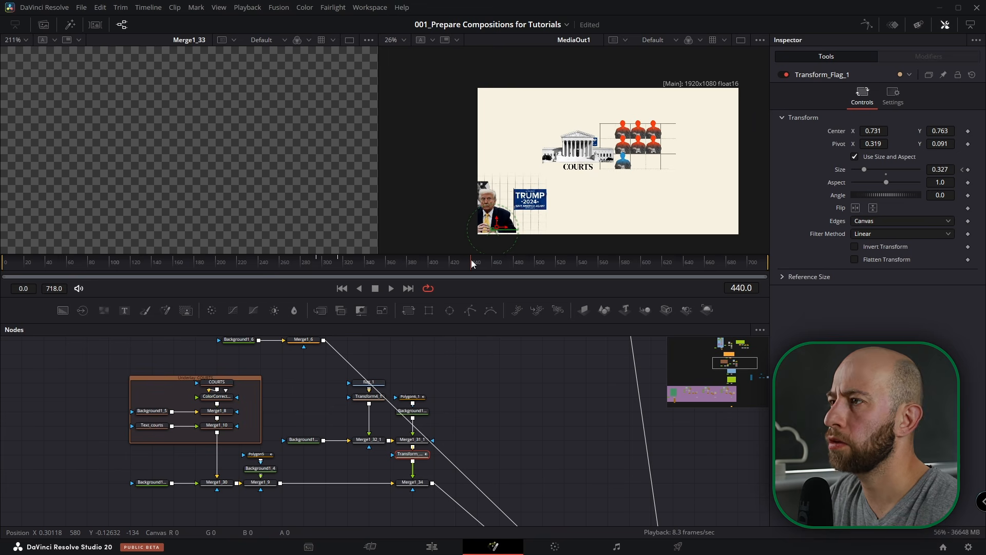
double_click(843, 169)
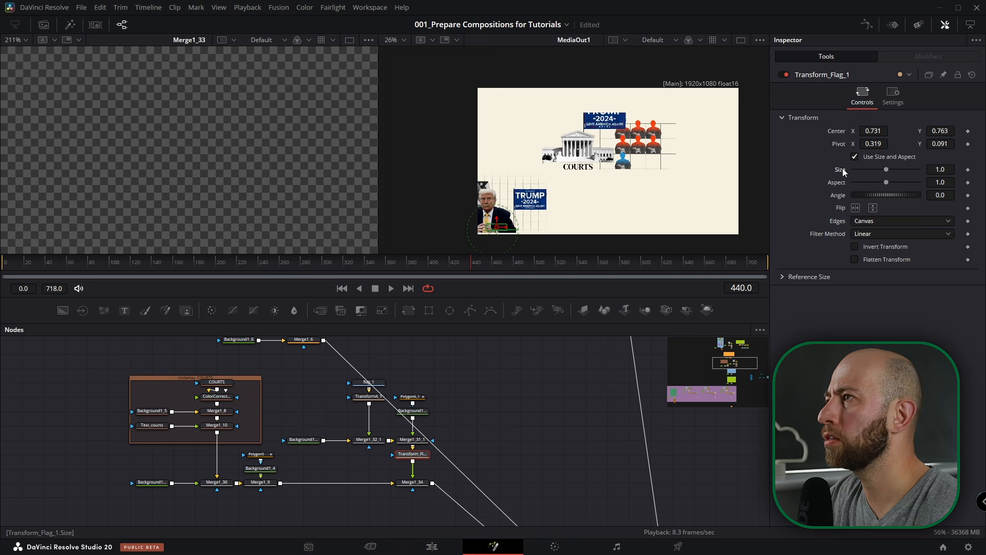
key(ctrl+z)
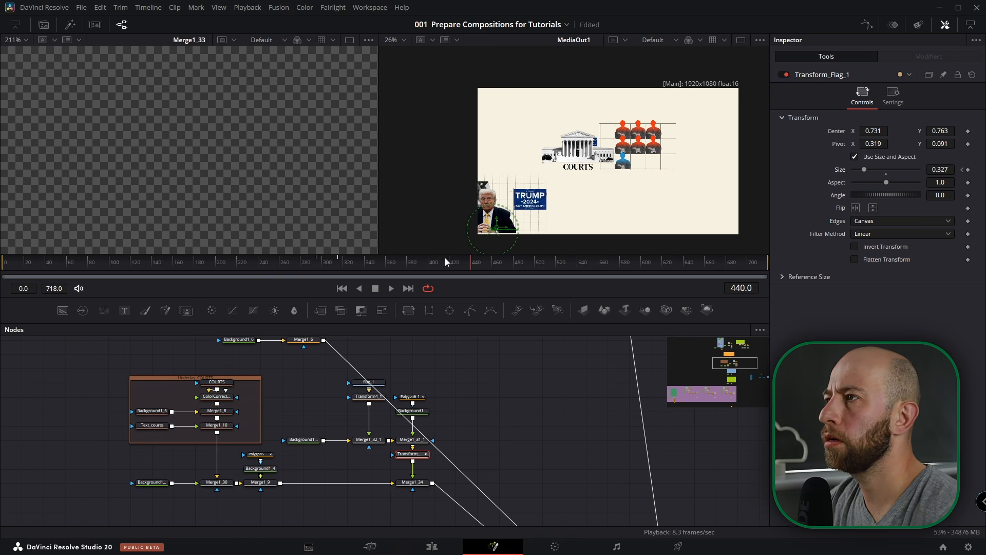
key(ctrl+s)
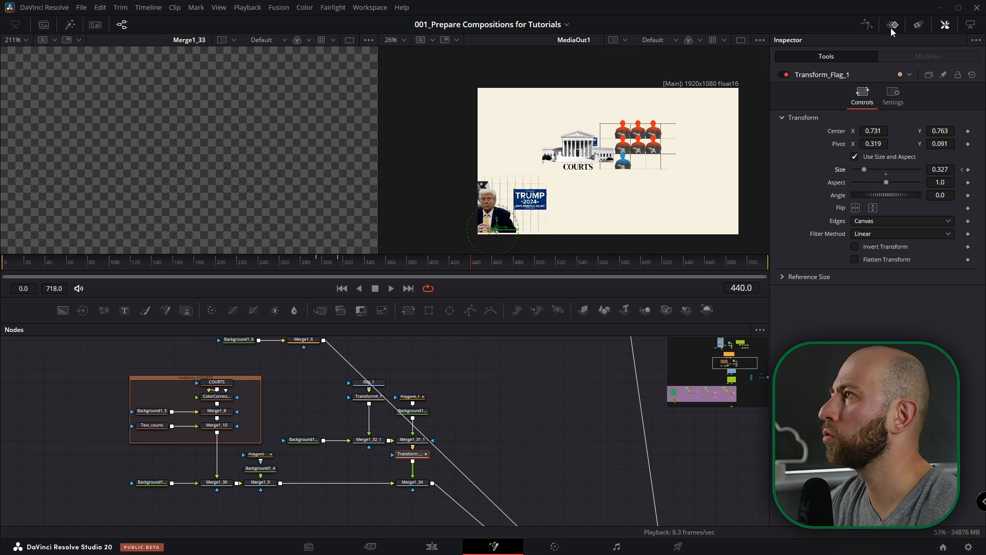
- Shift Transform_Flag_1's Size keyframes in the Keyframes editor so the growth runs from frame 440 to frame 459
click(894, 27)
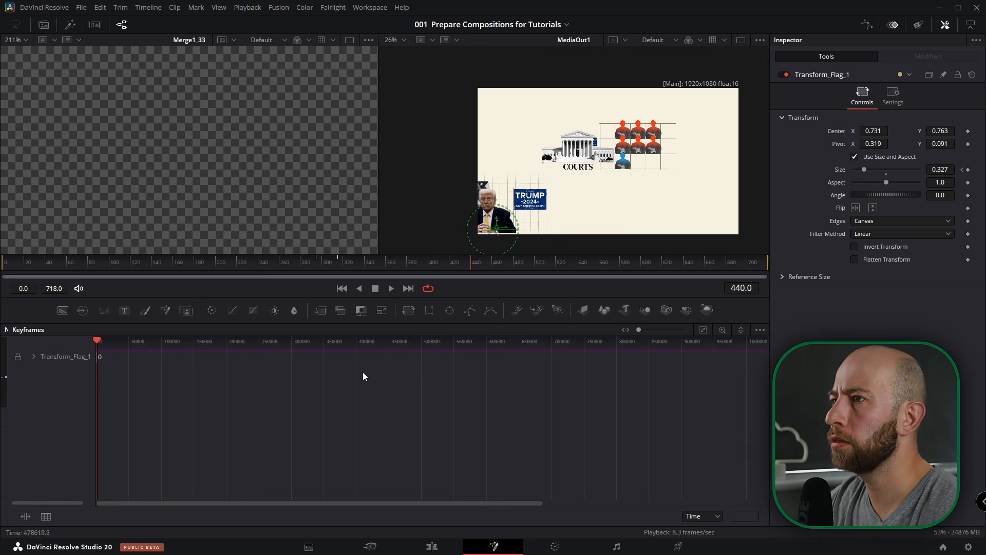
click(703, 330)
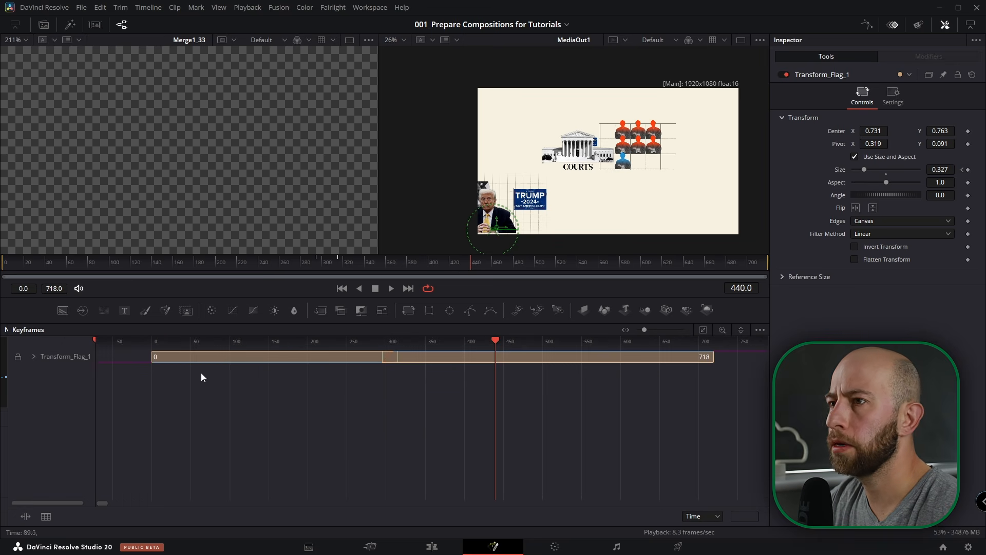
click(32, 356)
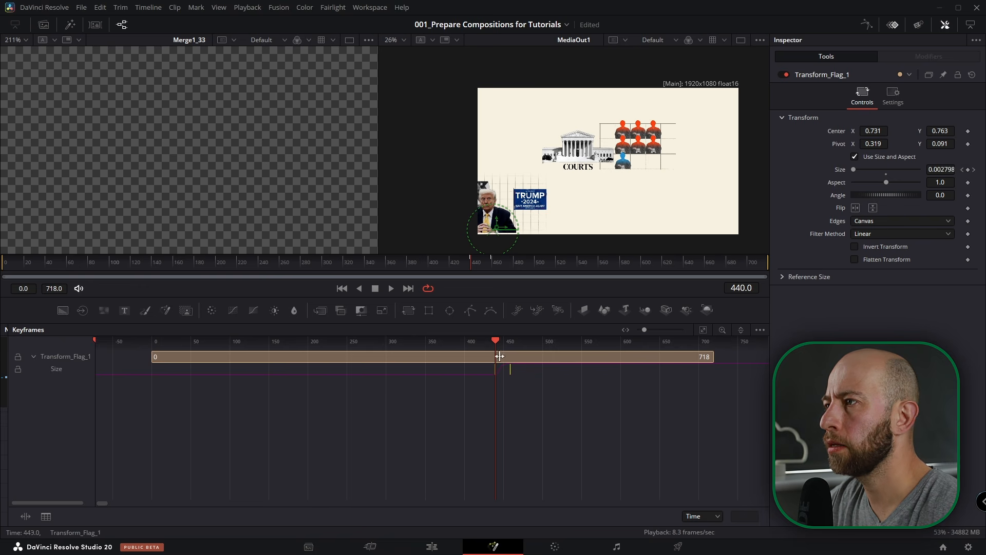
drag(495, 340, 510, 343)
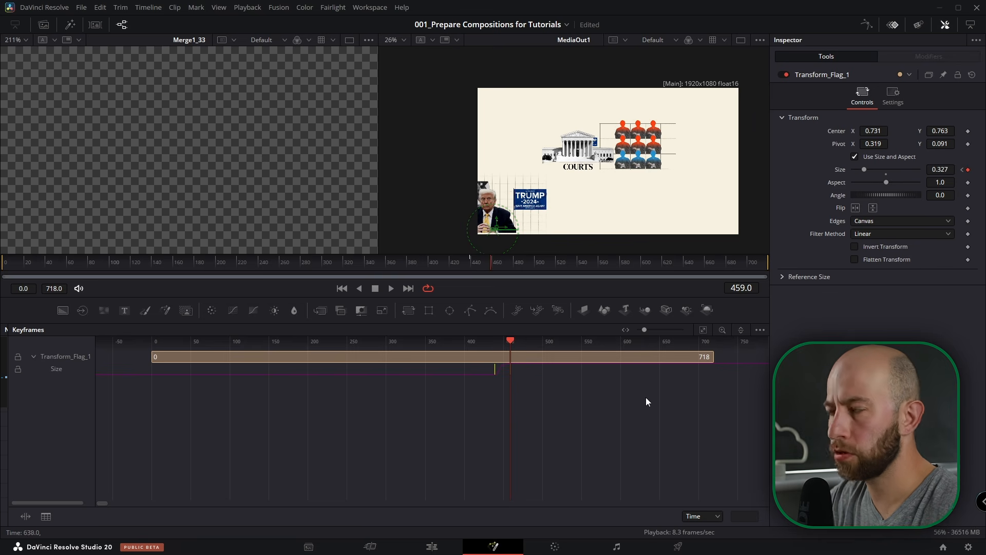
click(894, 27)
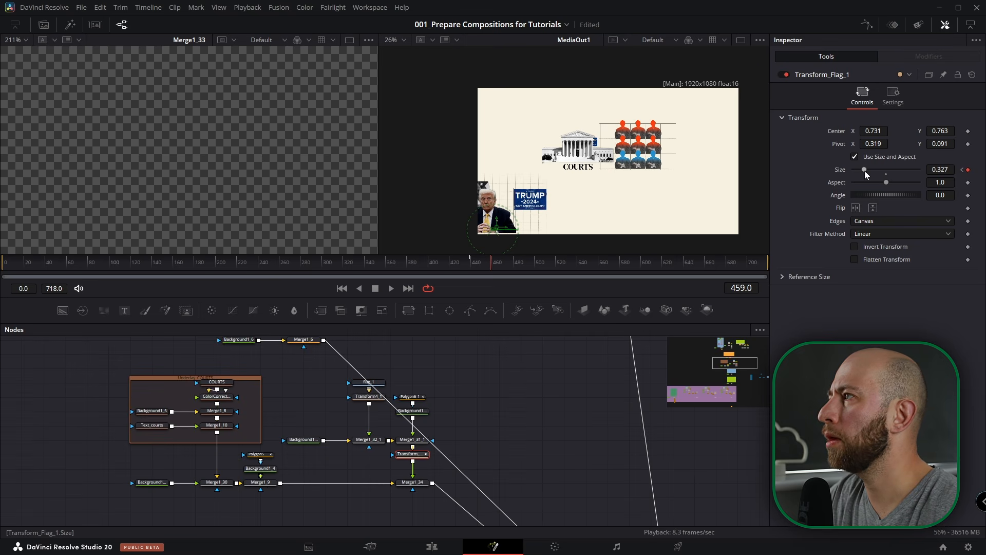
- Set Transform_Flag_1's Size to 0.76 at frame 459 and its Center X to 0.424, and preview the growth behind the courthouse
drag(864, 168, 877, 170)
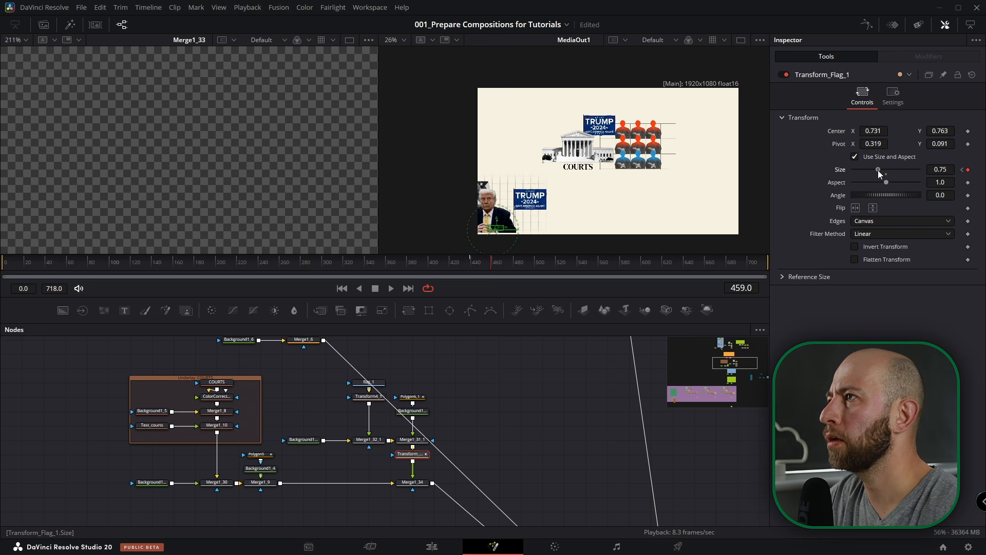
drag(879, 130, 719, 118)
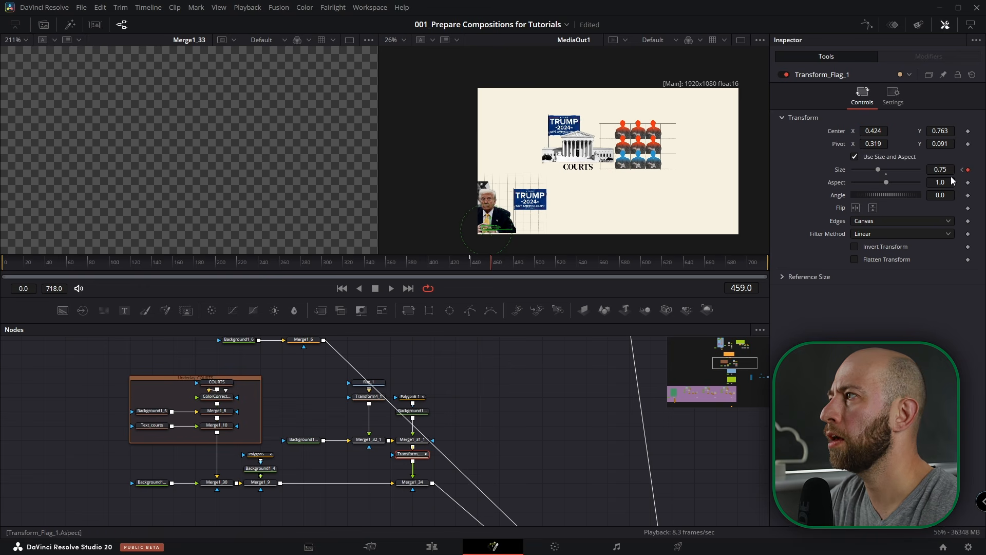
mouse_move(941, 171)
mouse_down()
mouse_move(985, 170)
mouse_move(944, 169)
mouse_up()
click(414, 483)
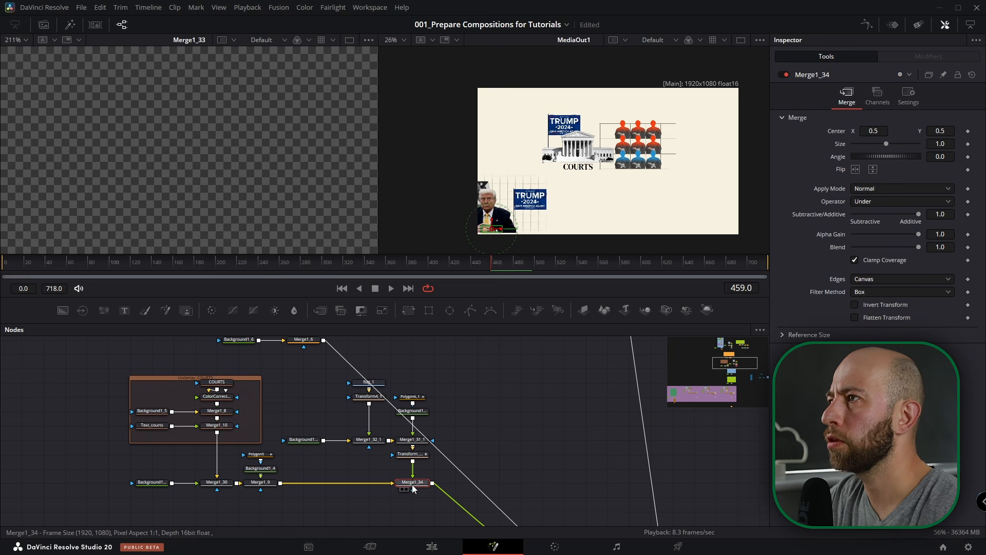
click(477, 262)
mouse_move(476, 262)
mouse_down()
mouse_move(461, 255)
mouse_move(494, 254)
mouse_up()
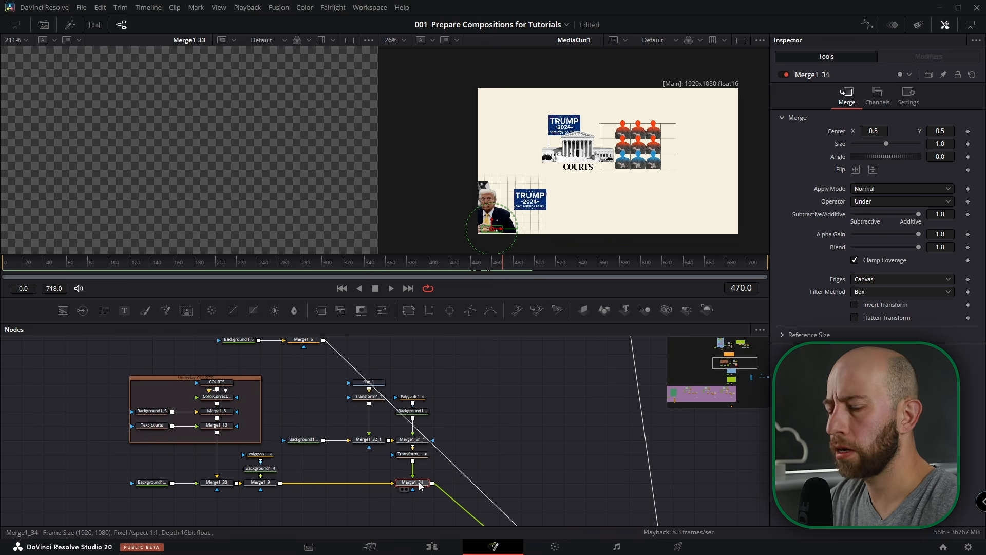
- Display Merge1_34 in the free viewer and set Transform_Flag_1 to Size 0.645 at frame 459 with Center X 0.776, Y 0.879
key(1)
key(ctrl+f)
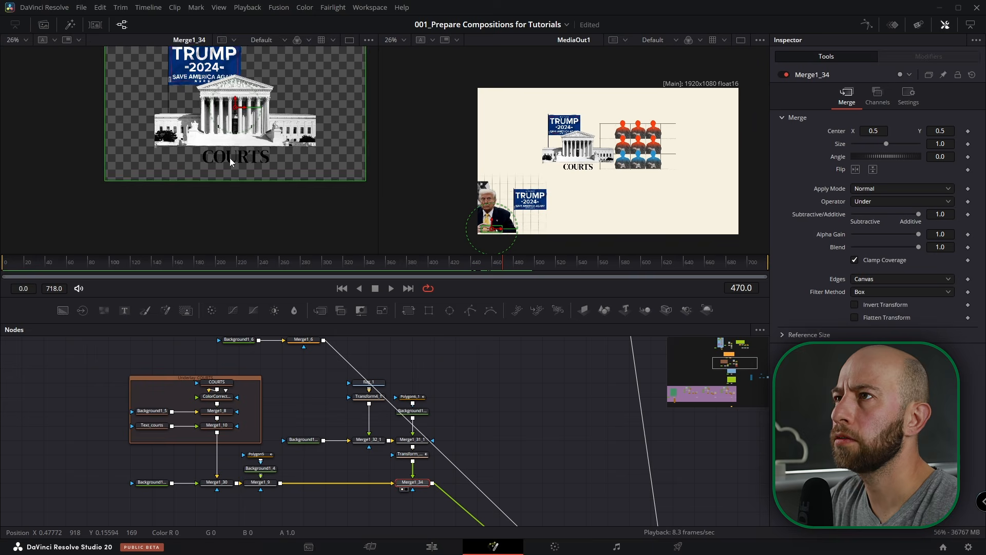
click(397, 453)
drag(485, 263, 492, 263)
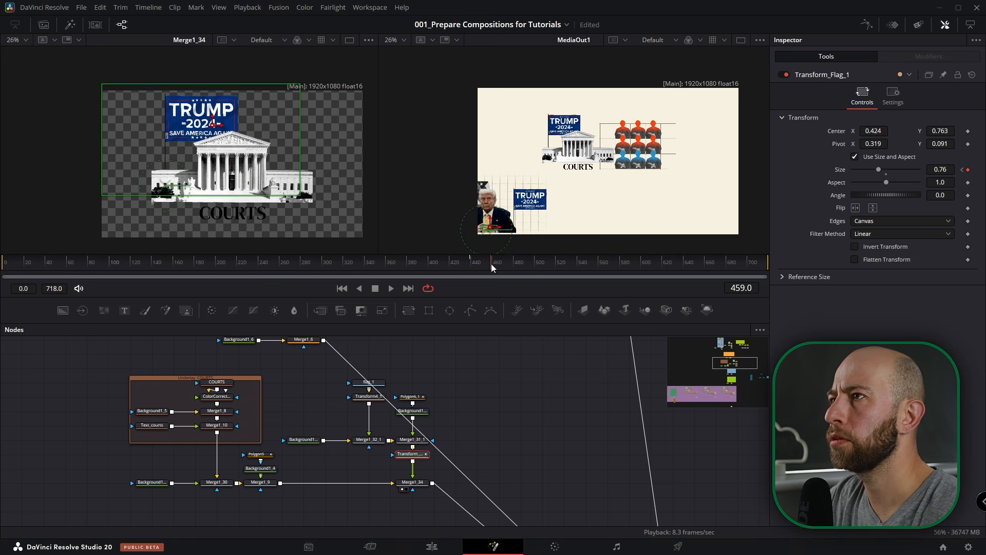
drag(937, 168, 955, 167)
drag(873, 129, 916, 129)
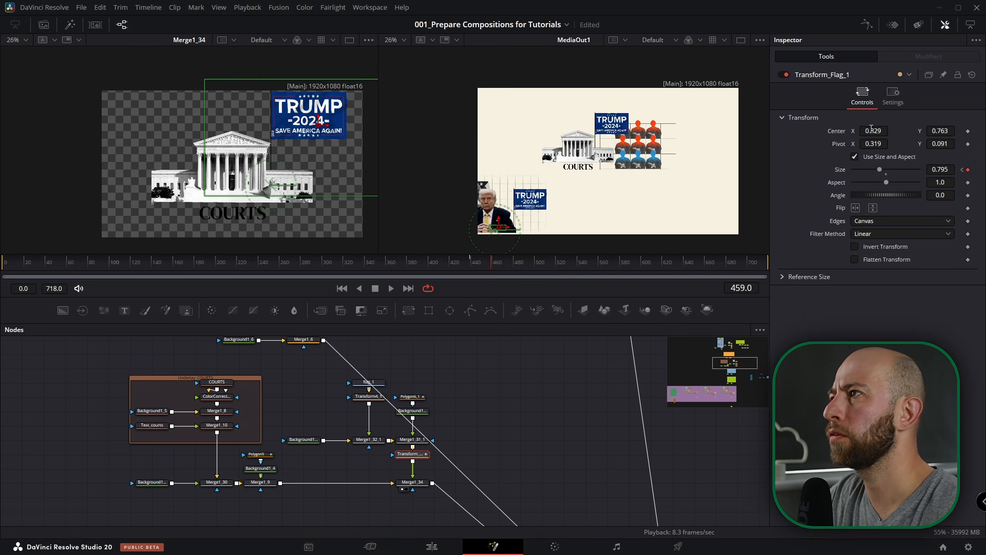
drag(943, 173, 861, 173)
drag(879, 131, 852, 131)
drag(942, 128, 982, 130)
mouse_move(469, 261)
mouse_down()
mouse_move(500, 259)
mouse_move(465, 258)
mouse_move(481, 251)
mouse_up()
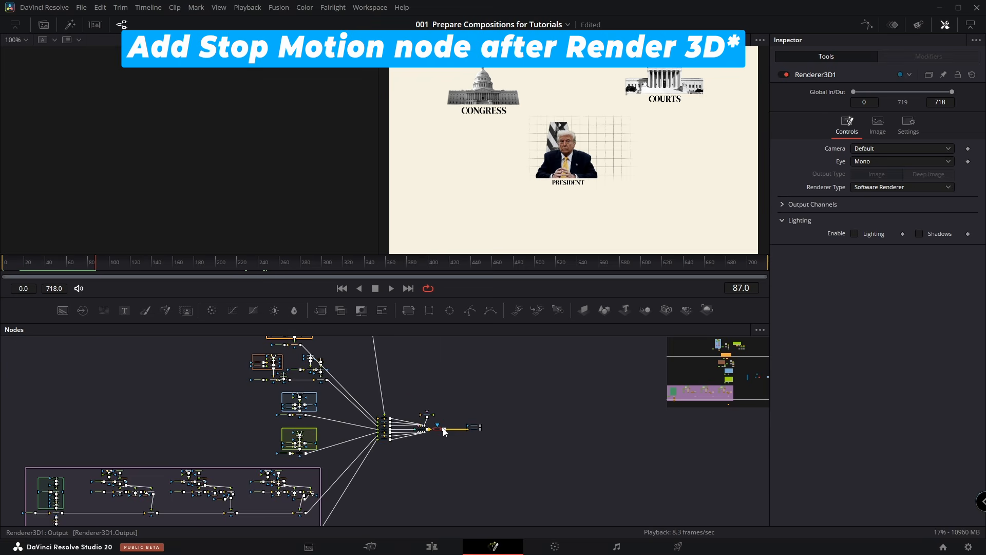
- Add a Stop Motion node after Renderer3D1 and open its Frame Repeat value for editing
scroll(442, 428, up, 5)
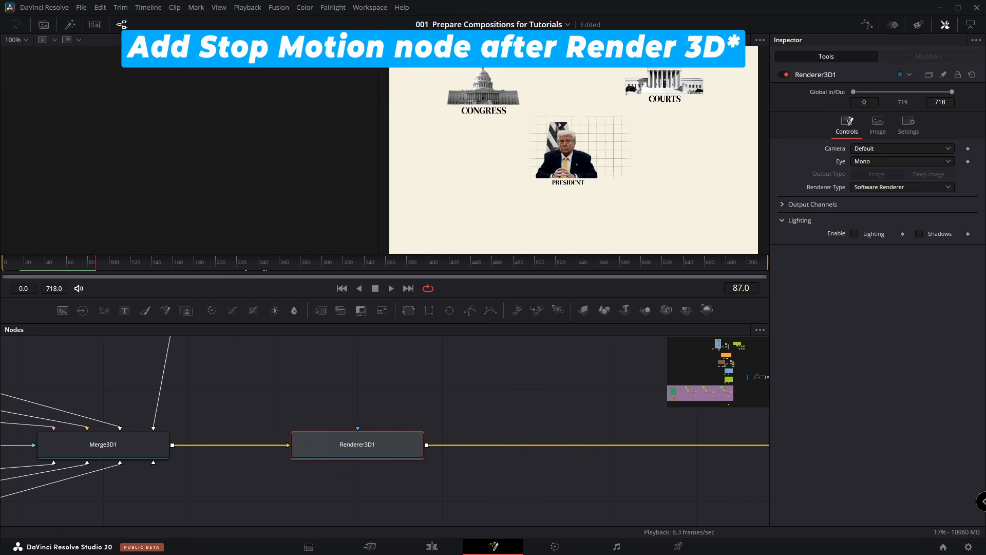
key(shift+space)
text(stop)
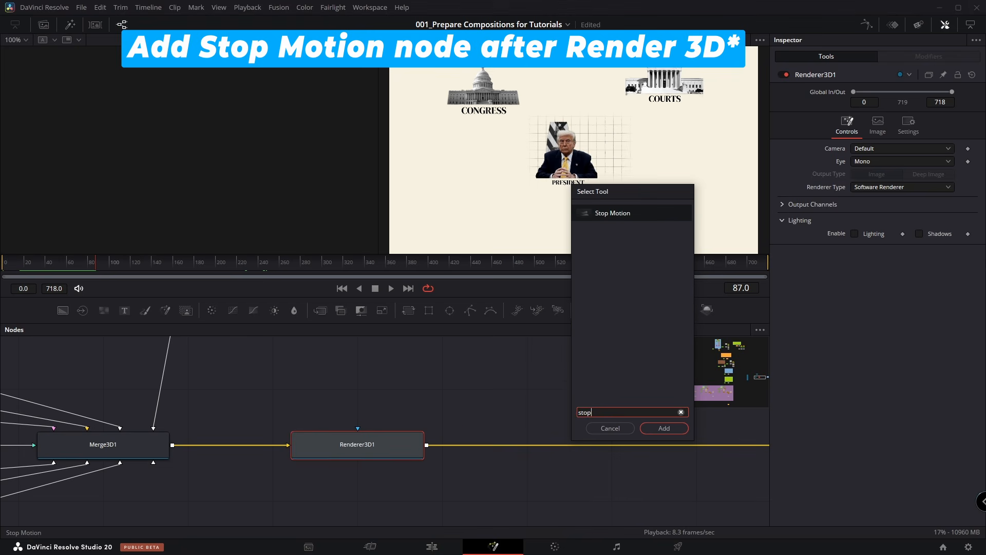
key(Return)
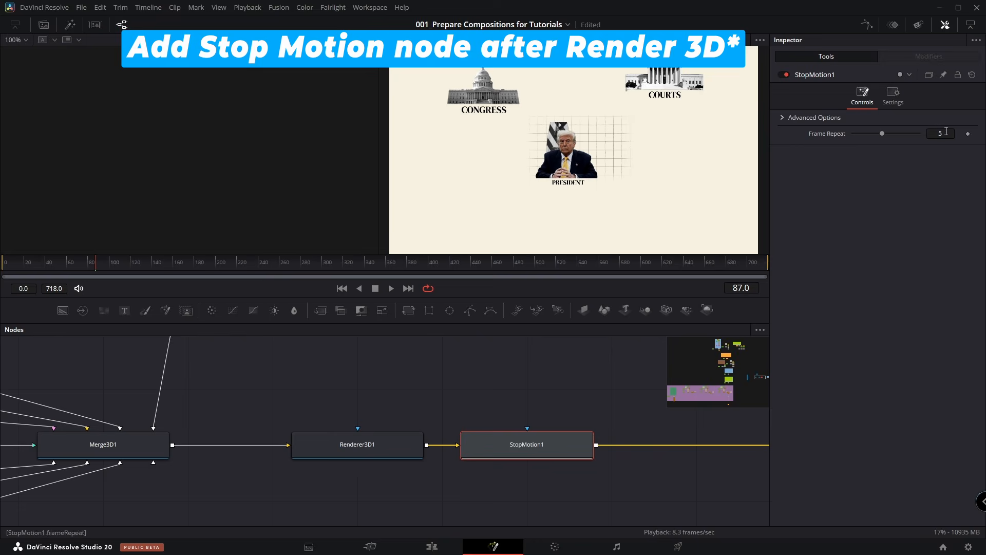
click(945, 130)
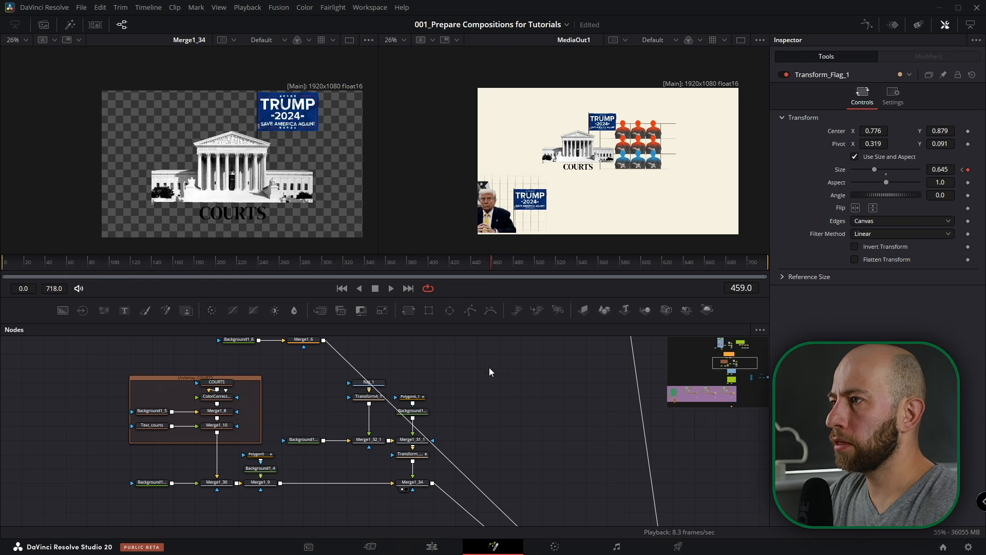
- Locate the image planes, Merge3D1 and Renderer3D1 at the output end of the node graph
scroll(483, 386, down, 4)
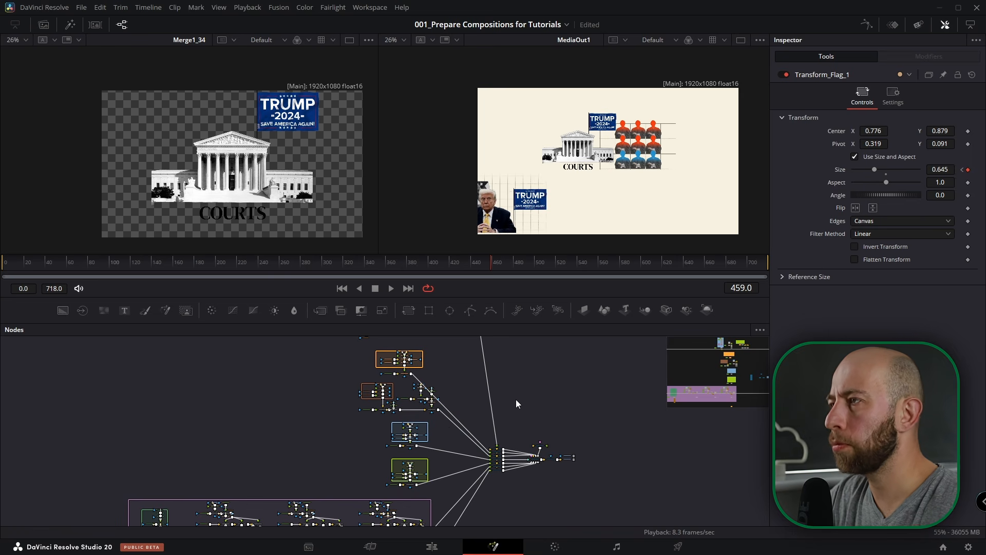
scroll(500, 461, up, 5)
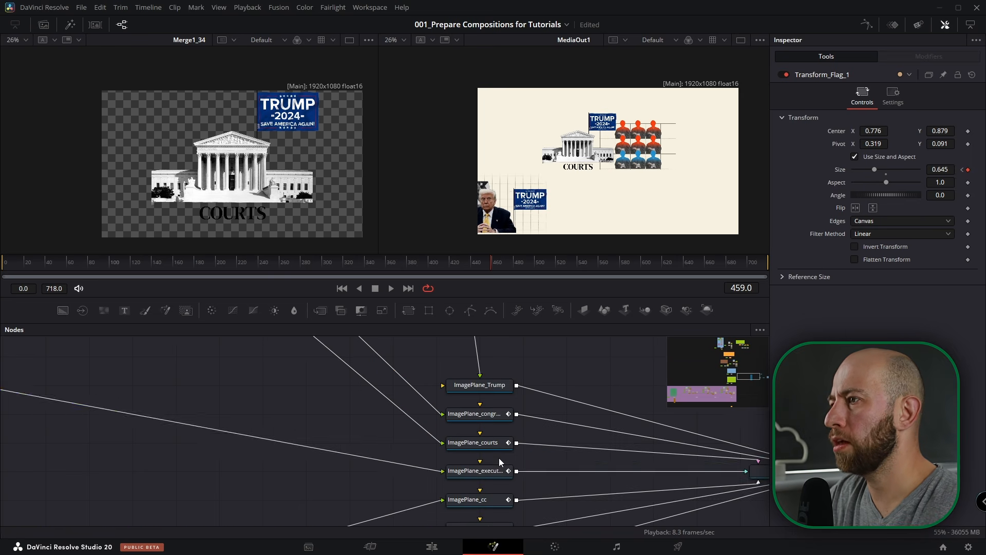
scroll(510, 442, down, 4)
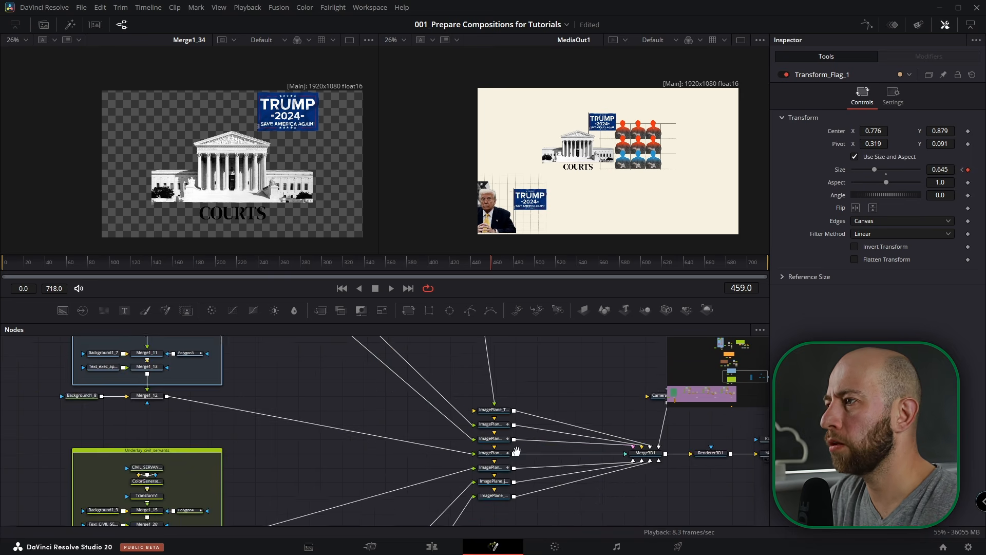
click(756, 378)
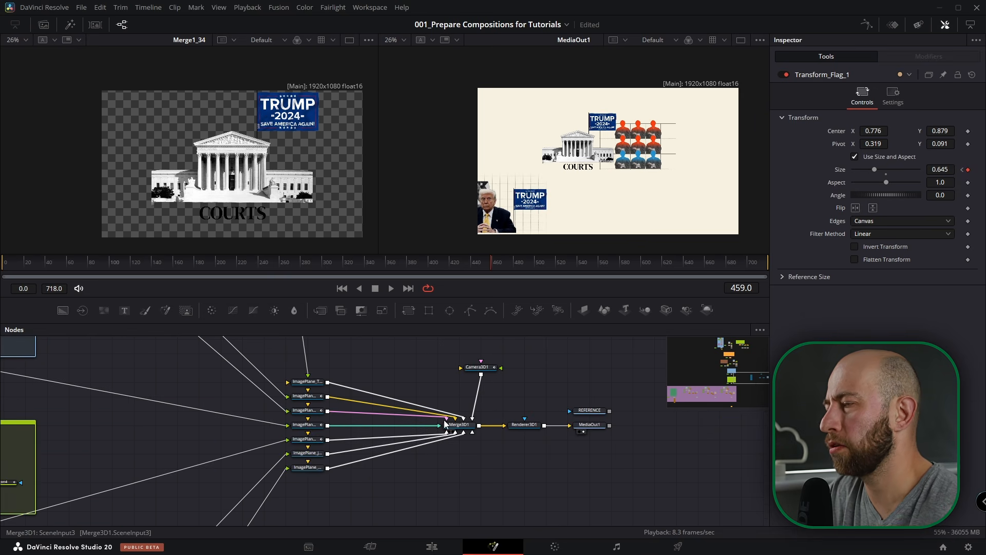